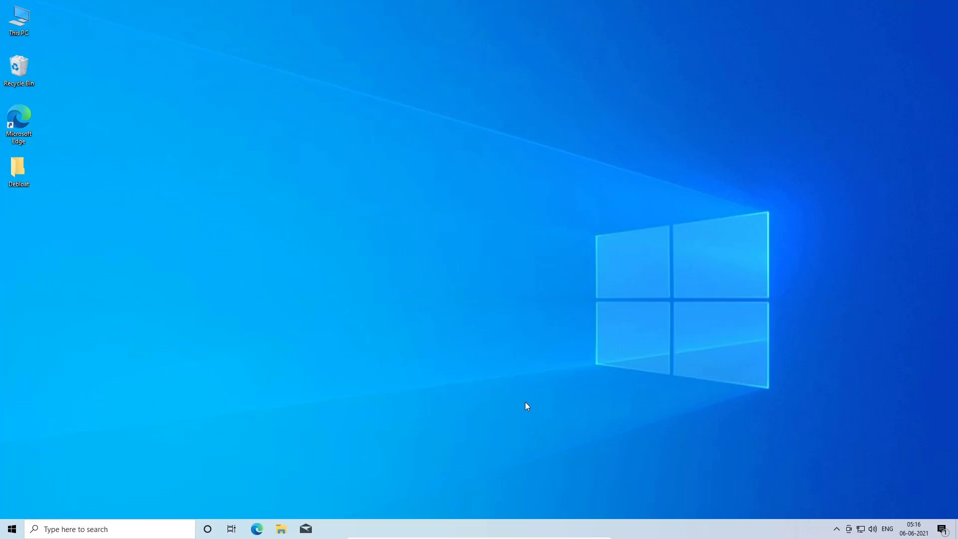
- Open the optimize text file from the Debloat folder on the desktop
double_click(19, 171)
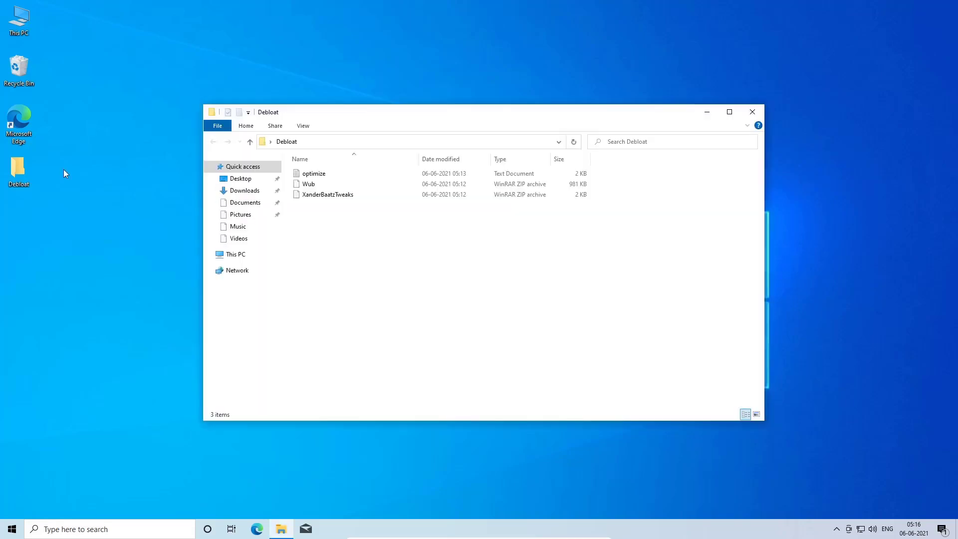
click(307, 175)
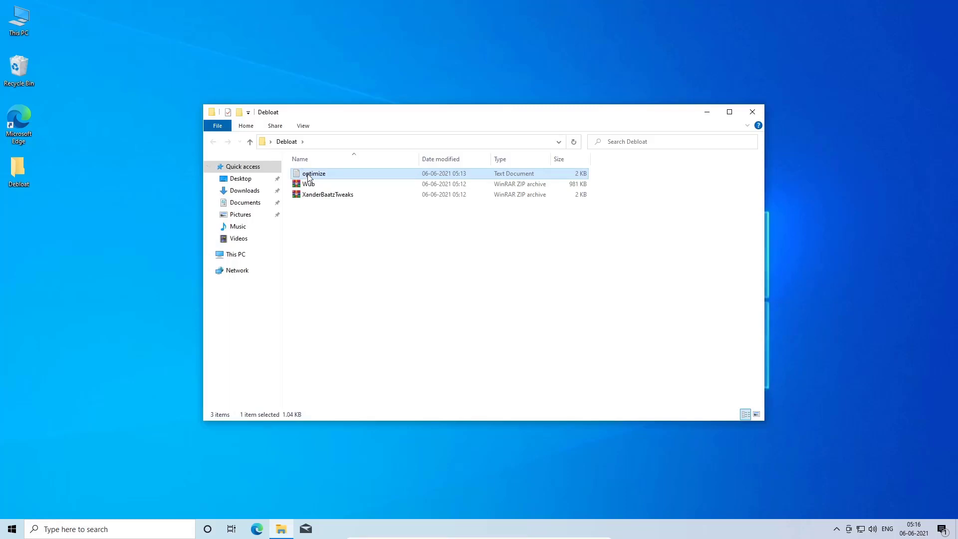
double_click(307, 176)
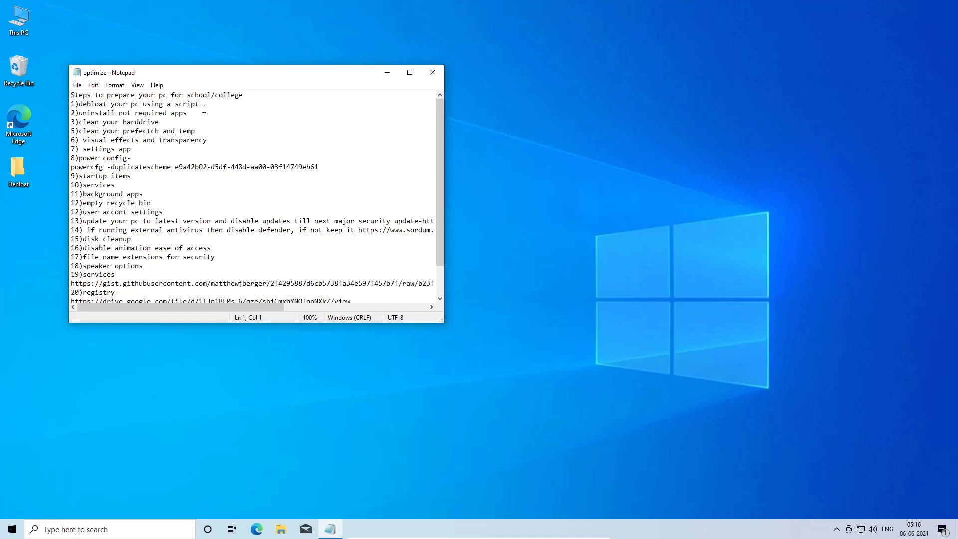
- Expand Task Manager to its detailed view
key(super)
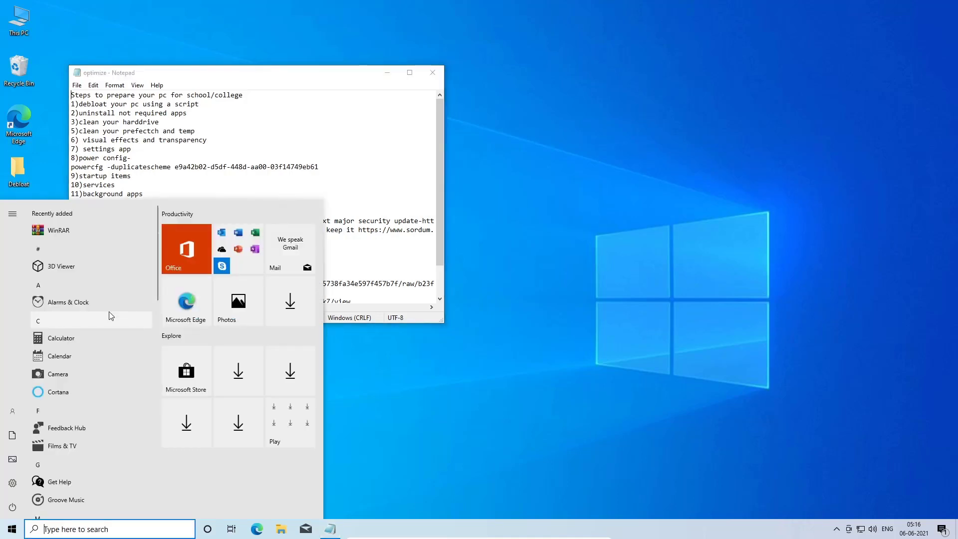
key(Escape)
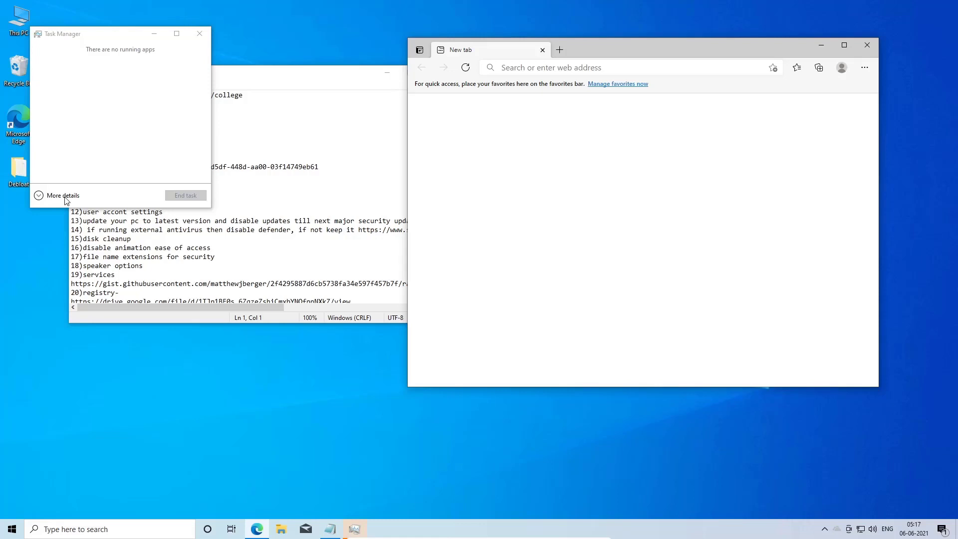
click(64, 196)
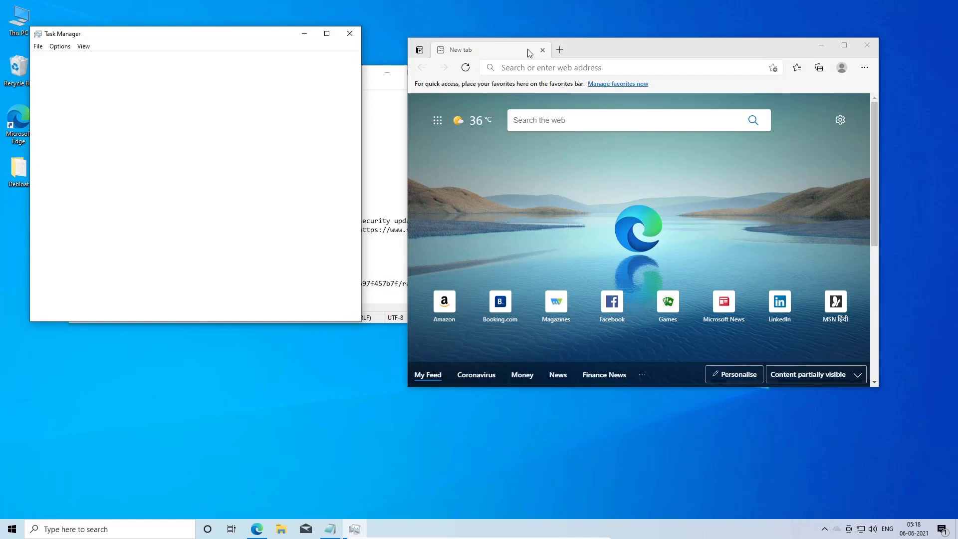
- Start a web search from the browser's address bar
click(644, 70)
text(syn)
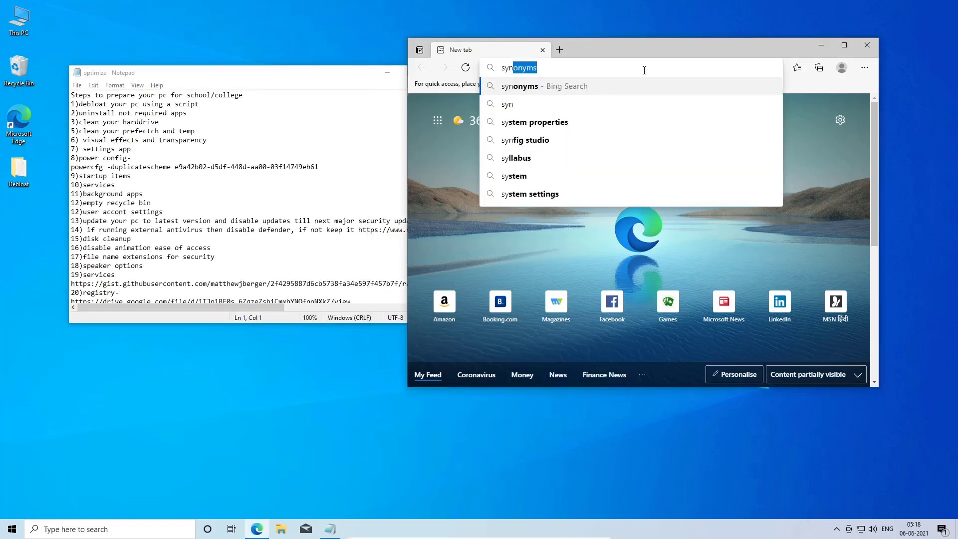
key(BackSpace)
key(BackSpace)
text(cnec)
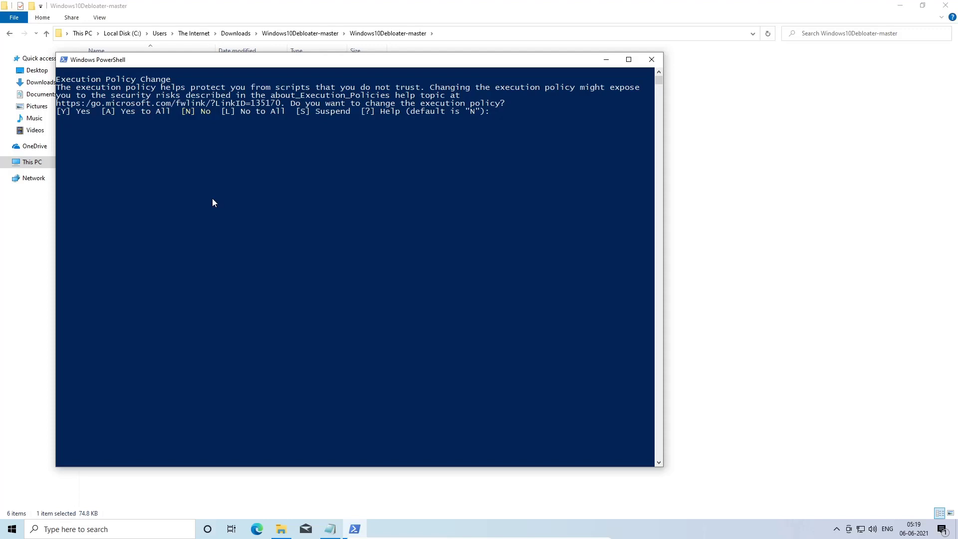
- Accept the execution policy change with Yes to All to launch the Windows10Debloater script
text(a)
key(Return)
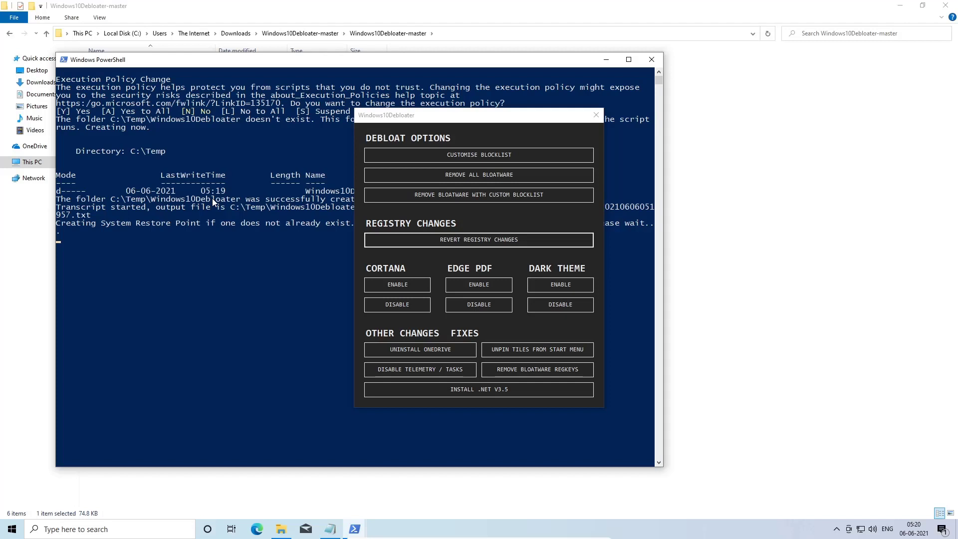
- Remove all bloatware with the Windows10Debloater tool
key(super)
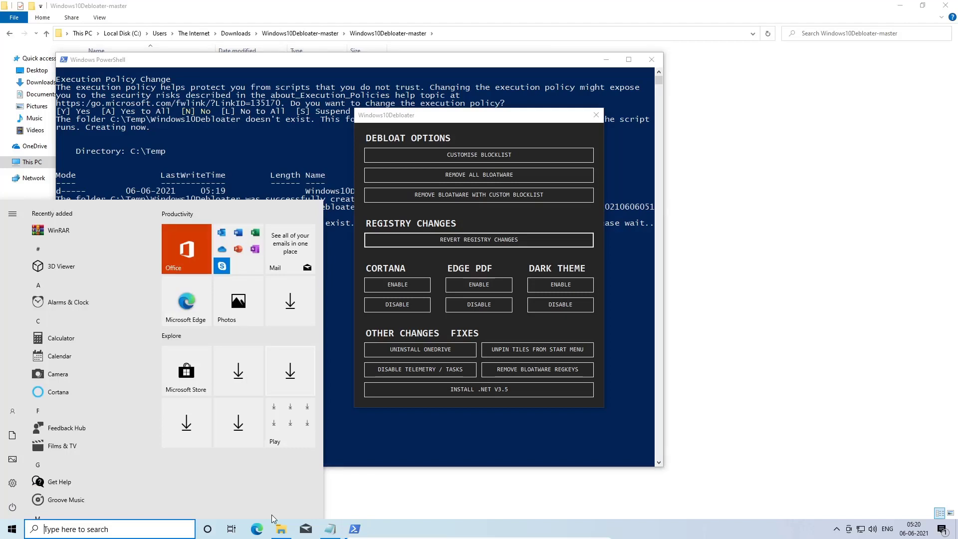
key(super)
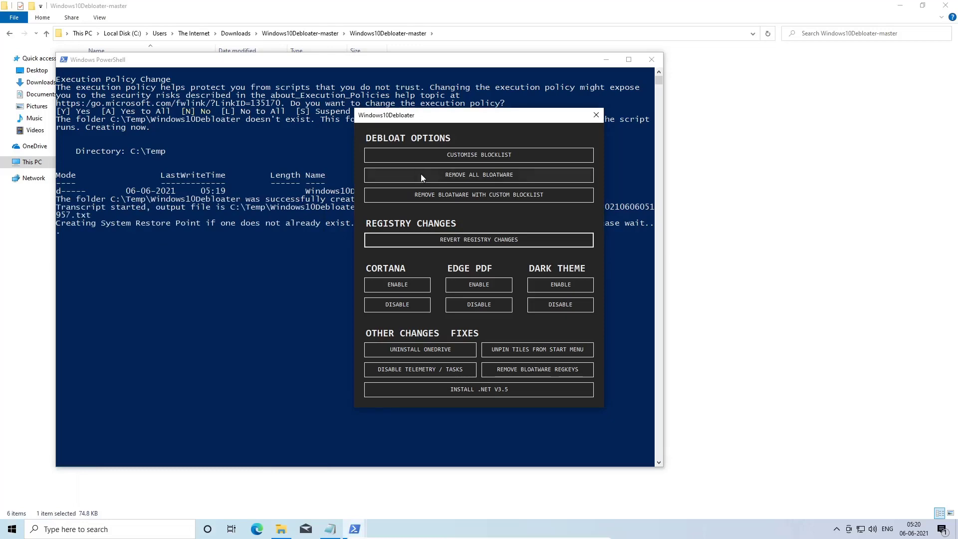
click(420, 176)
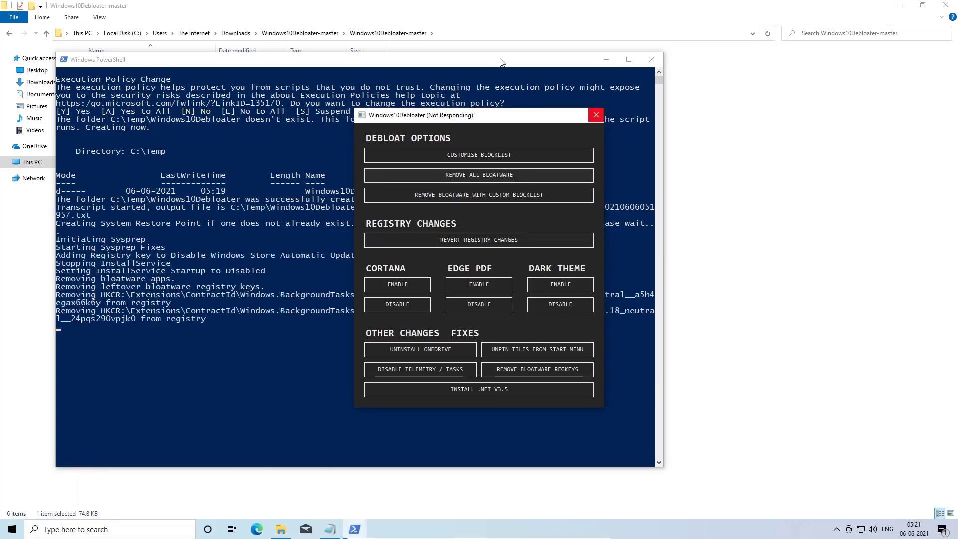
- Uninstall OneDrive using the Windows10Debloater tool
double_click(502, 62)
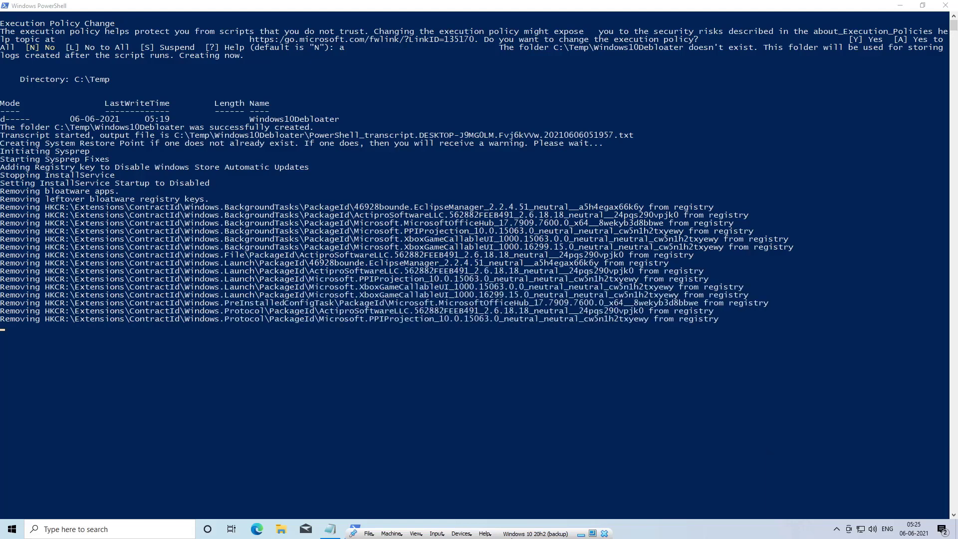
key(super+e)
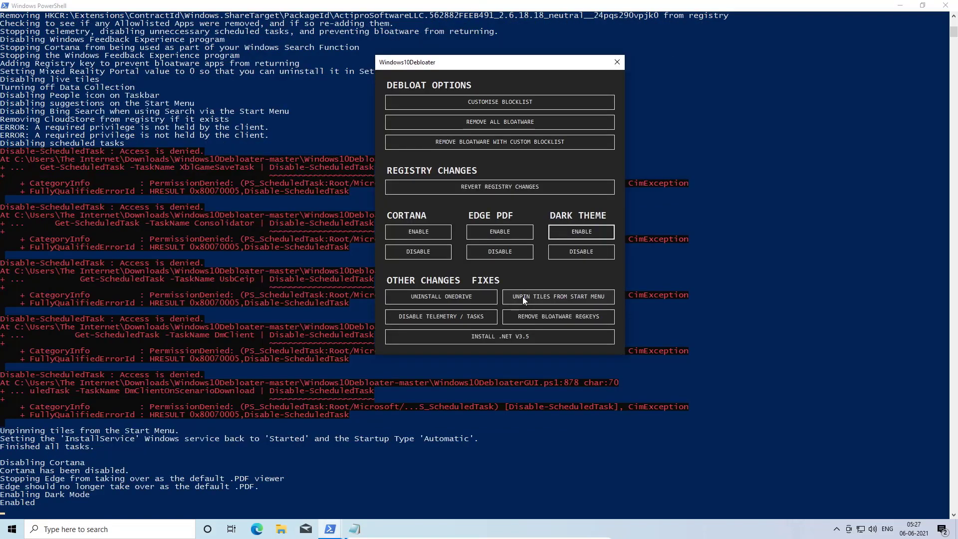
click(488, 297)
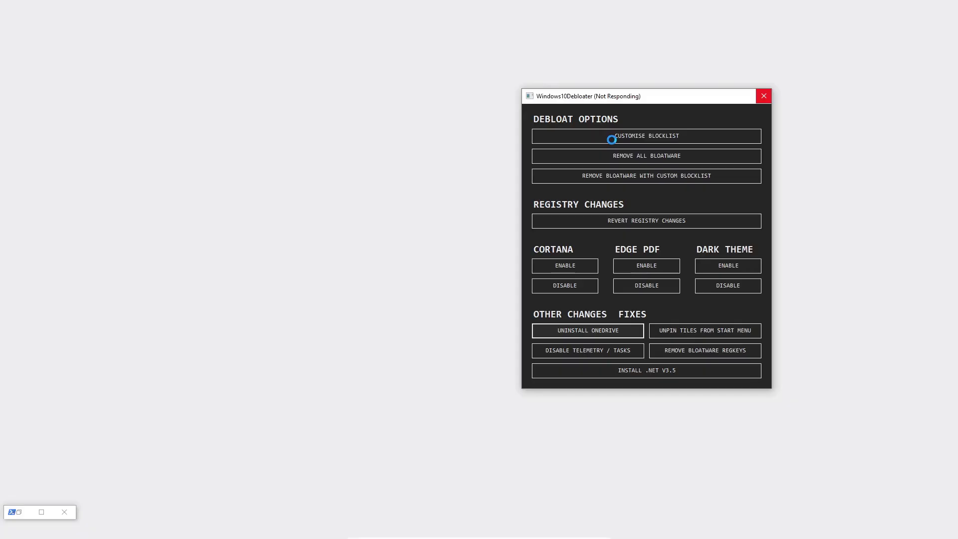
- Disable telemetry and scheduled tasks with the debloater
scroll(455, 74, up, 10)
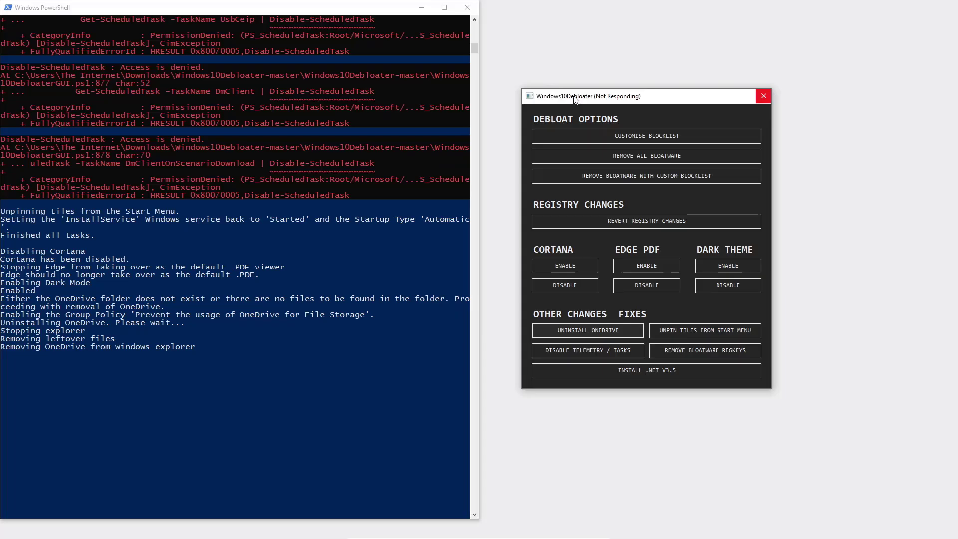
click(587, 351)
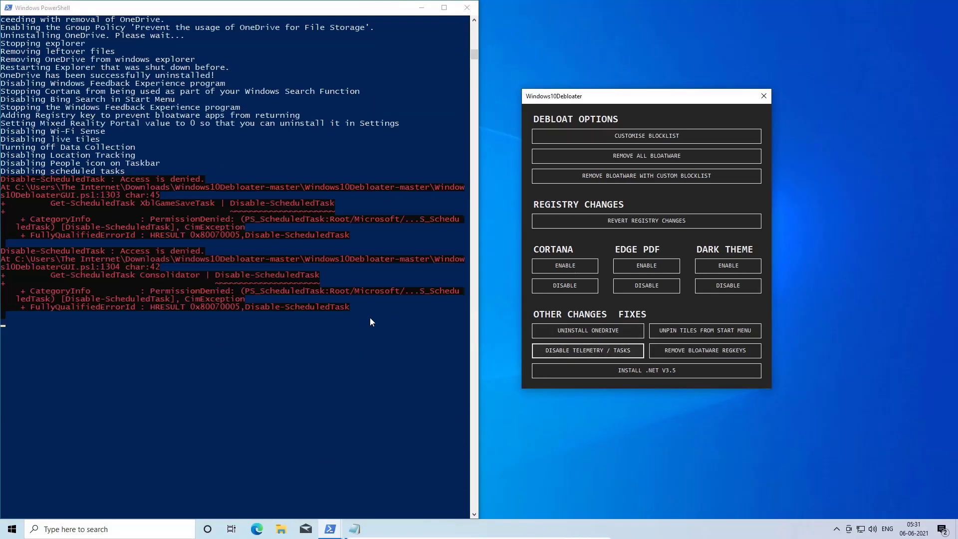
- Install .NET v3.5 and unpin all tiles from the Start menu using the debloater
click(634, 368)
click(705, 331)
- Open the Start menu and uninstall the Microsoft To Do tile
click(11, 529)
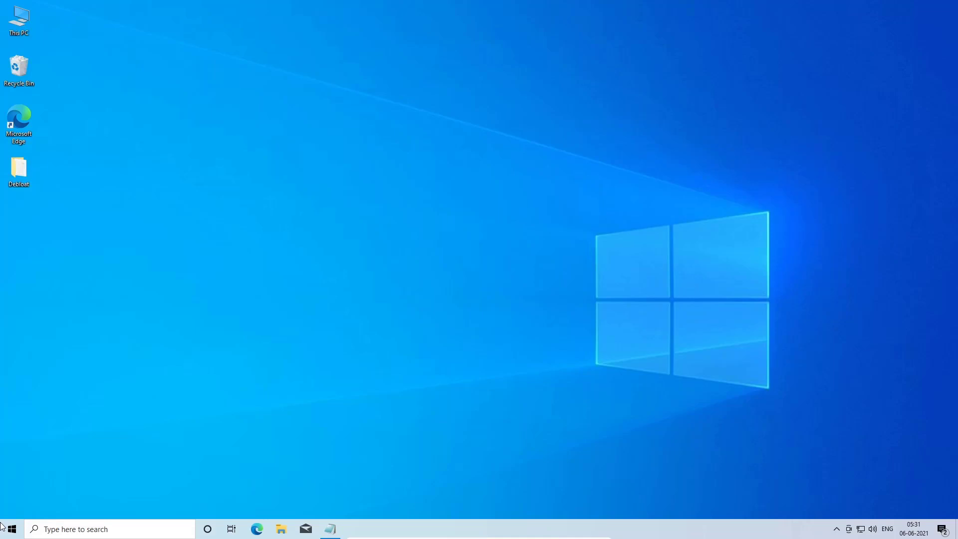
click(3, 526)
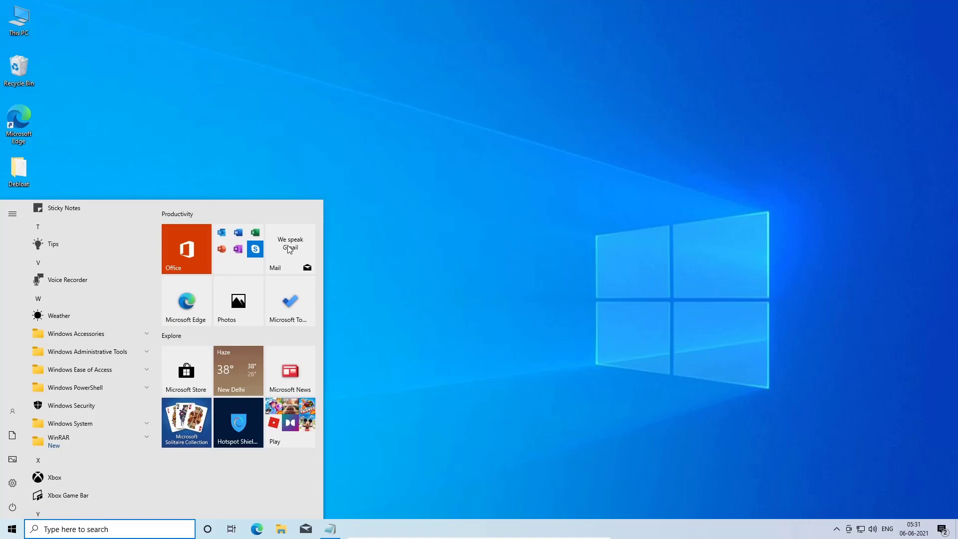
right_click(283, 306)
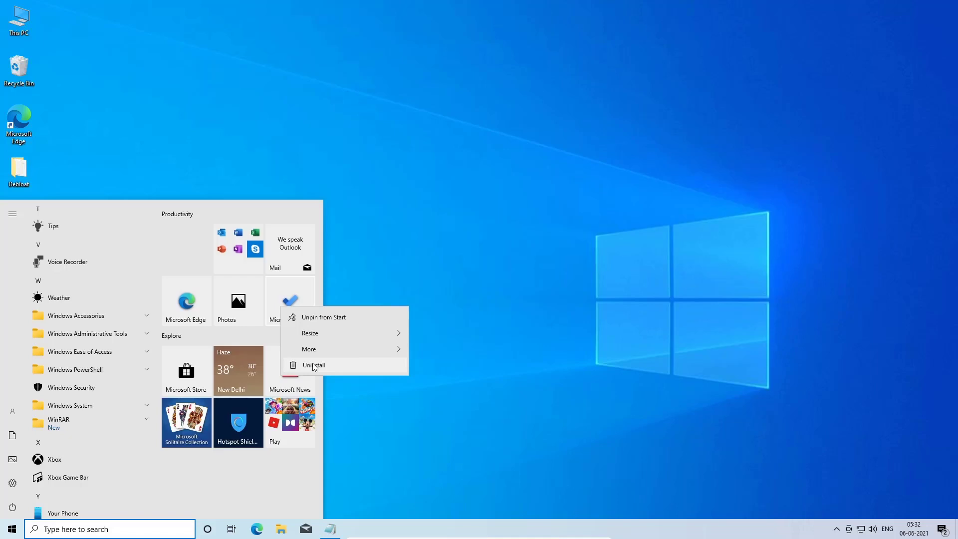
click(314, 366)
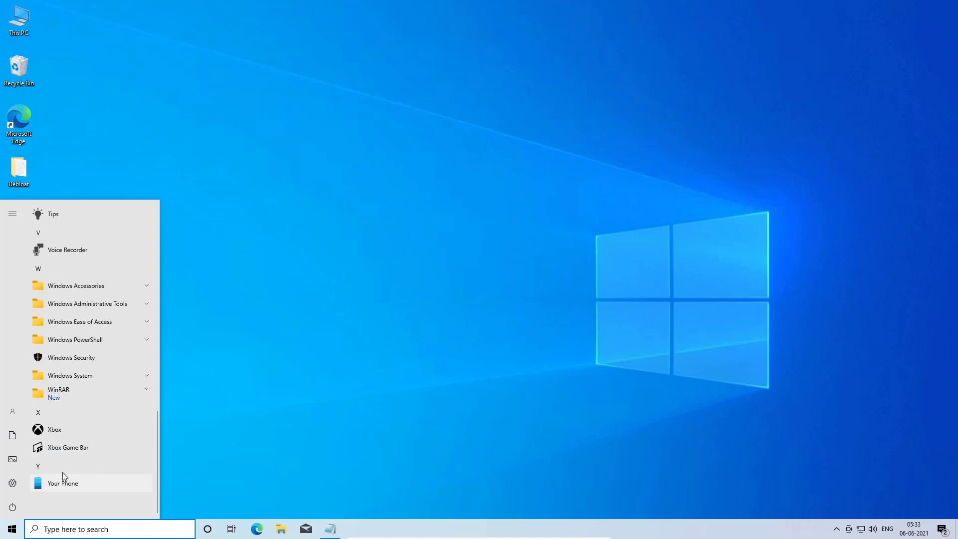
- Uninstall unneeded apps near the end of the Start menu's app list, such as Your Phone and Xbox
right_click(73, 441)
click(81, 303)
scroll(95, 361, up, 2)
right_click(91, 299)
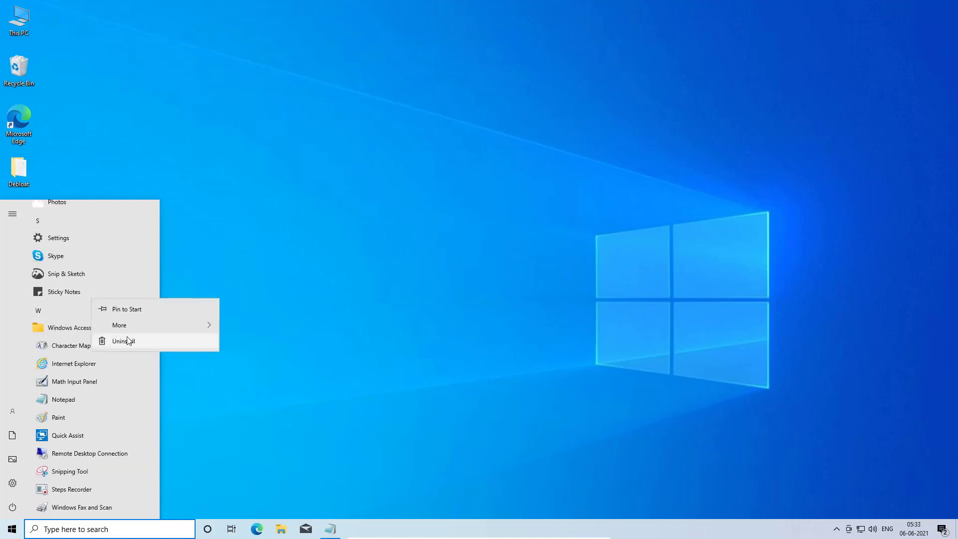
click(129, 340)
click(131, 267)
scroll(94, 284, up, 1)
right_click(86, 302)
click(95, 346)
click(131, 277)
scroll(100, 284, up, 1)
right_click(84, 284)
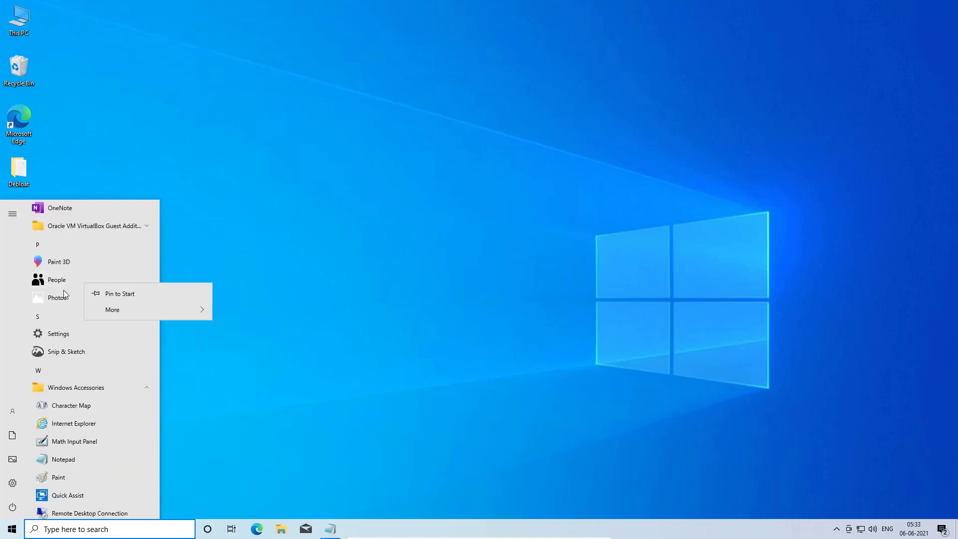
- Uninstall more unneeded apps from the middle of the Start menu's app list, such as Paint 3D
right_click(68, 262)
click(90, 306)
click(128, 237)
scroll(100, 279, up, 2)
right_click(75, 304)
click(93, 347)
click(131, 277)
scroll(99, 295, up, 2)
right_click(88, 308)
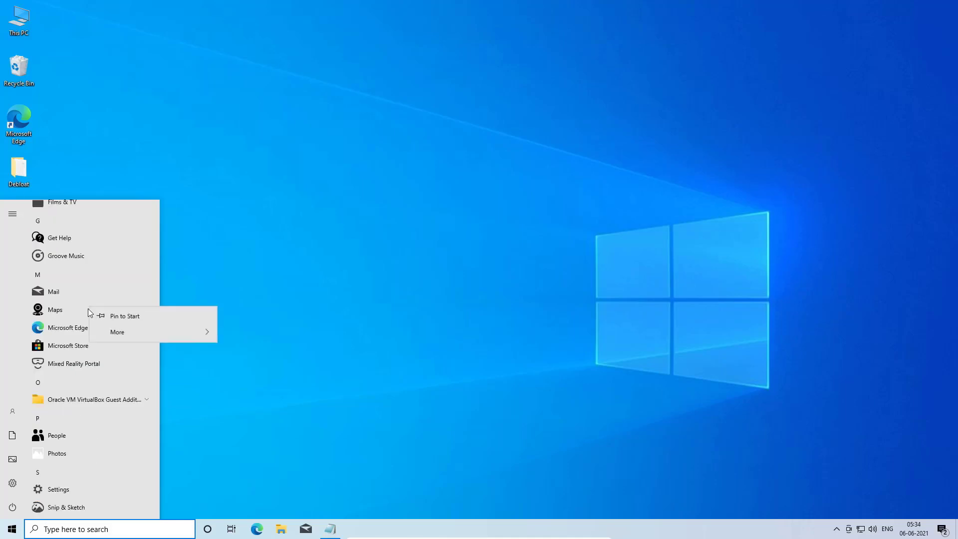
- Uninstall further apps such as Mail, Groove Music, Feedback Hub and Films & TV from the app list
scroll(88, 308, up, 1)
right_click(85, 303)
click(100, 342)
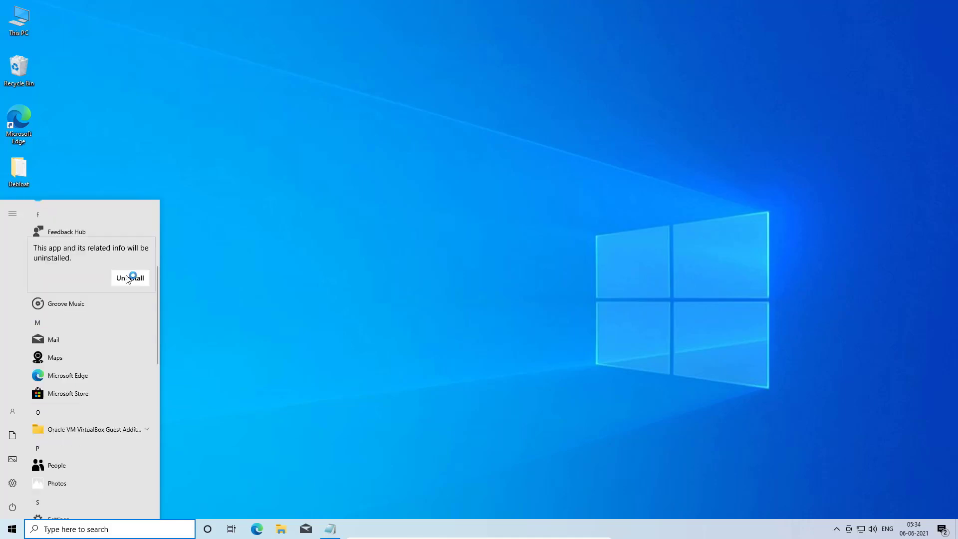
click(128, 278)
right_click(75, 321)
click(92, 361)
click(129, 296)
scroll(95, 299, up, 1)
right_click(80, 297)
click(98, 337)
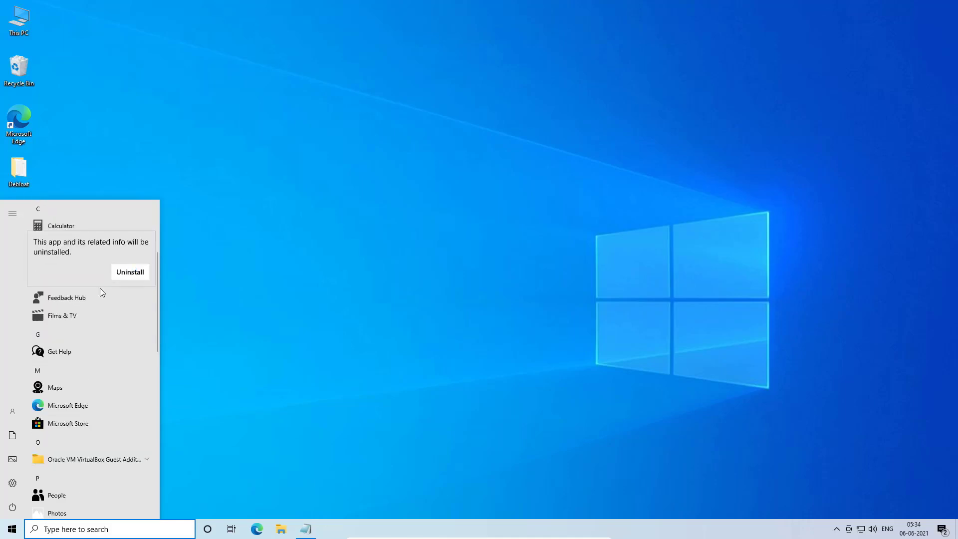
click(130, 272)
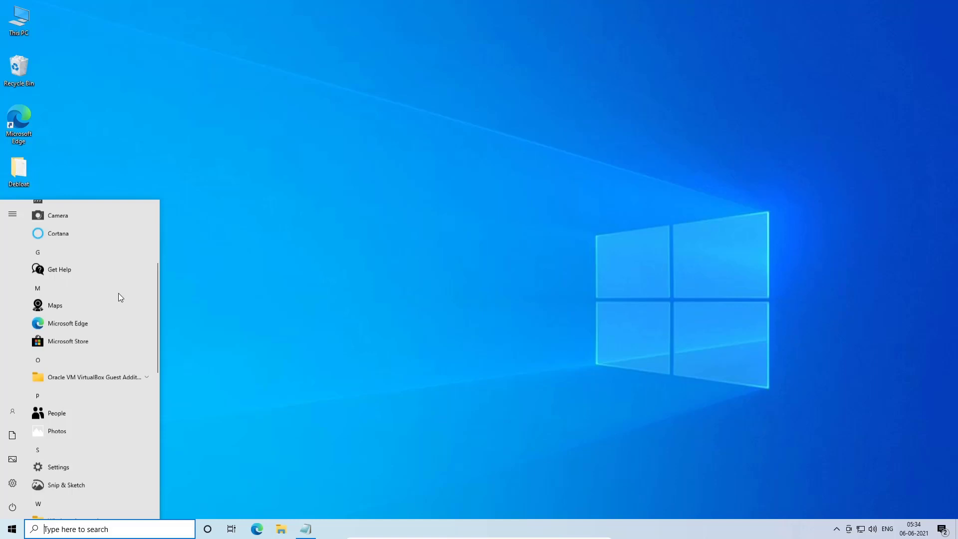
- Permanently delete all three items in the Downloads folder and close the window
click(377, 310)
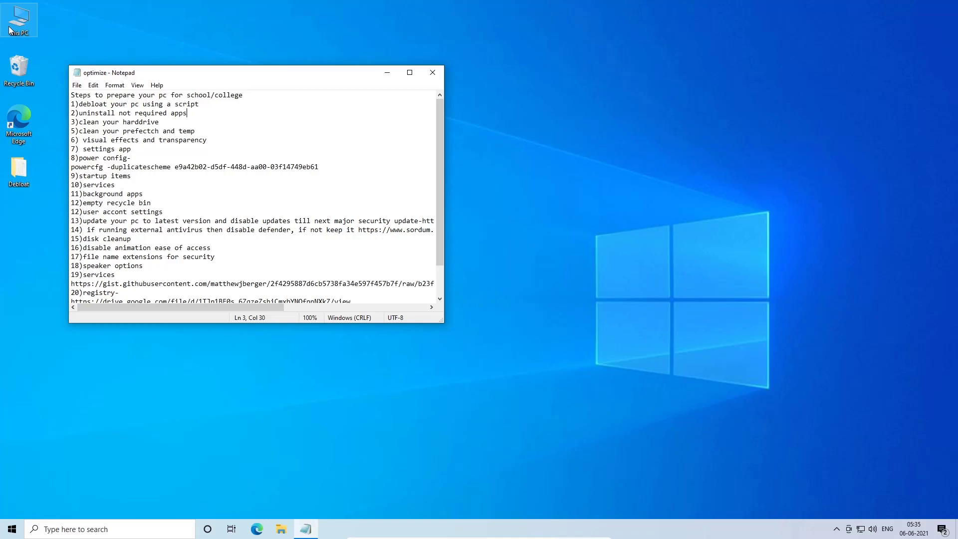
double_click(10, 30)
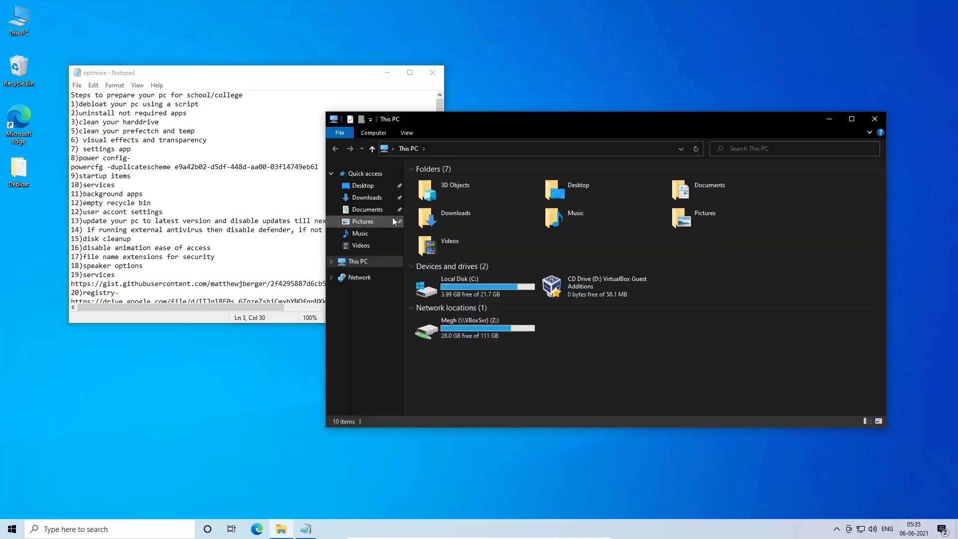
double_click(482, 220)
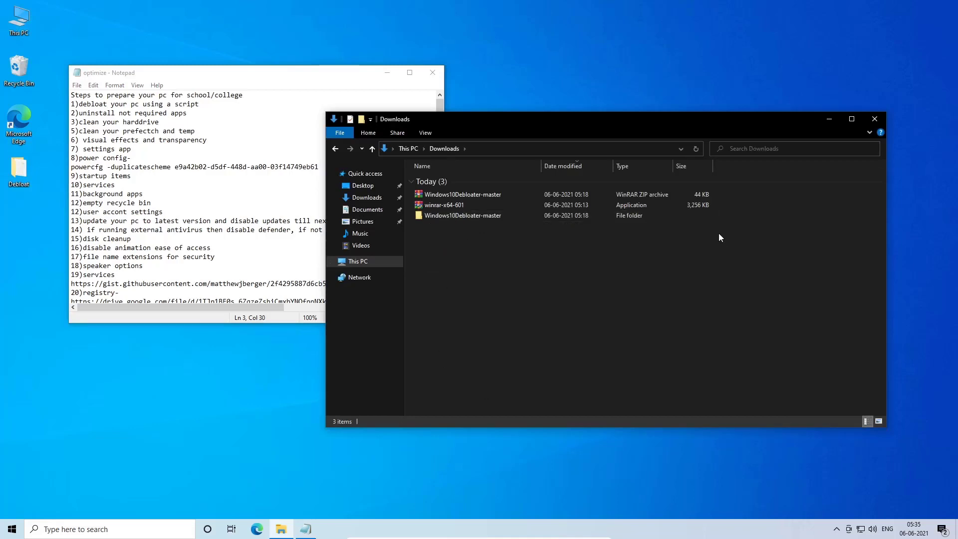
drag(578, 299, 473, 141)
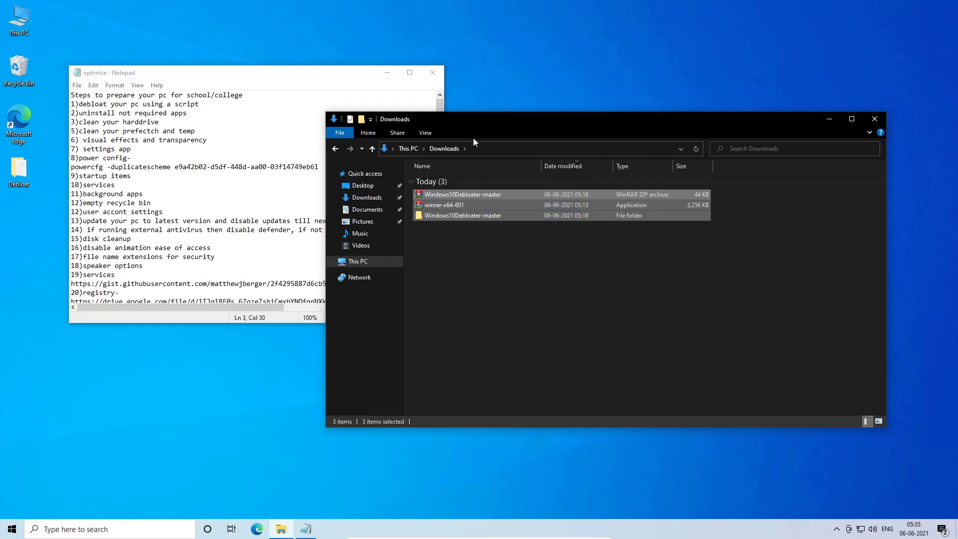
key(shift+Delete)
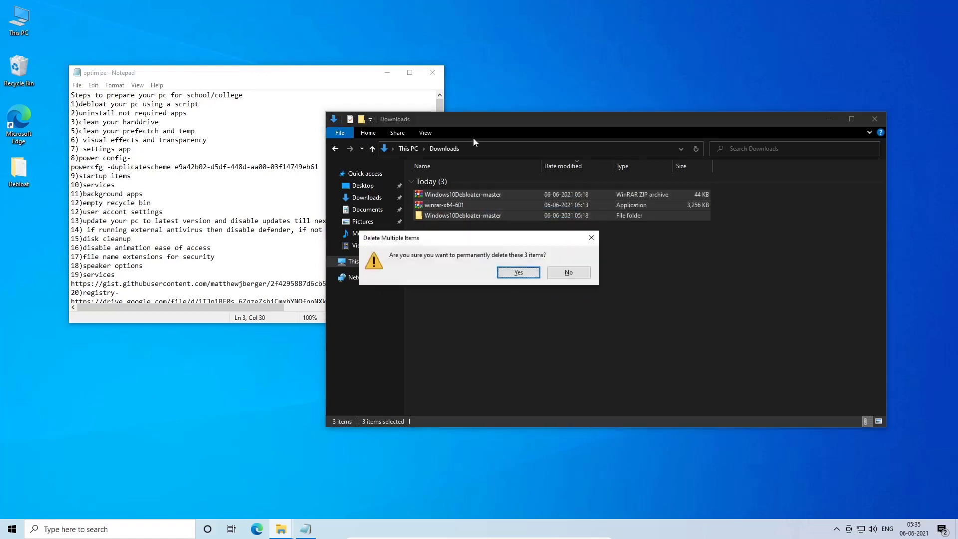
key(Return)
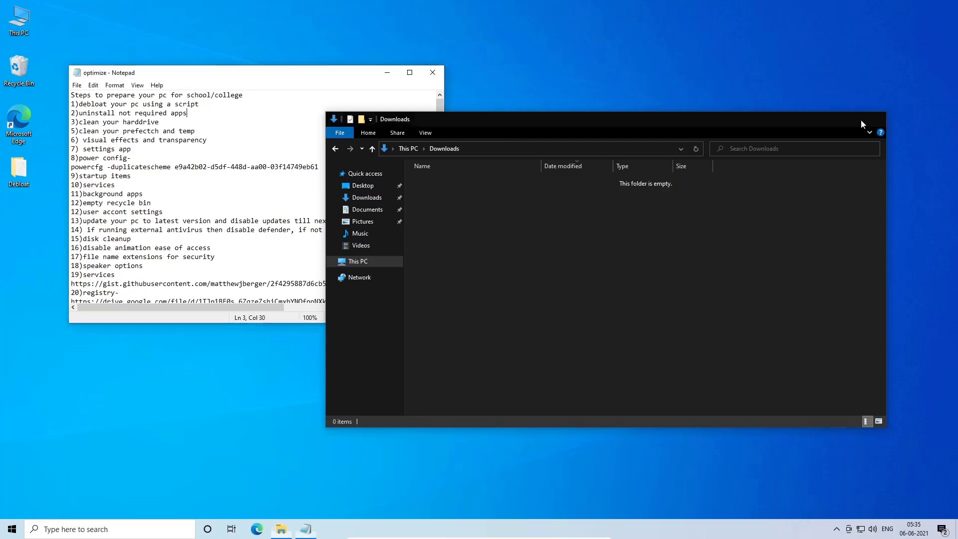
click(874, 118)
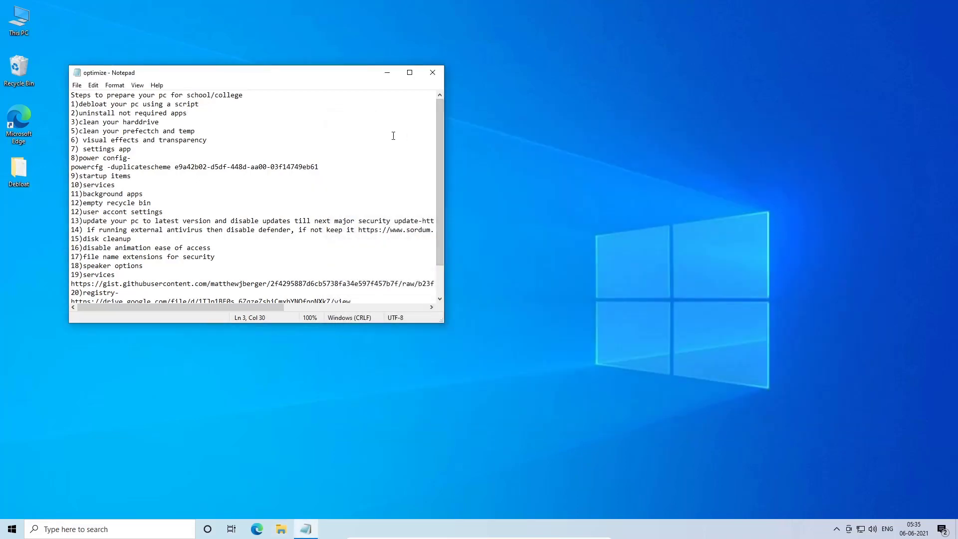
- Open the Prefetch folder through the Run dialog by entering prefetch, and grant permission to access it
key(super+r)
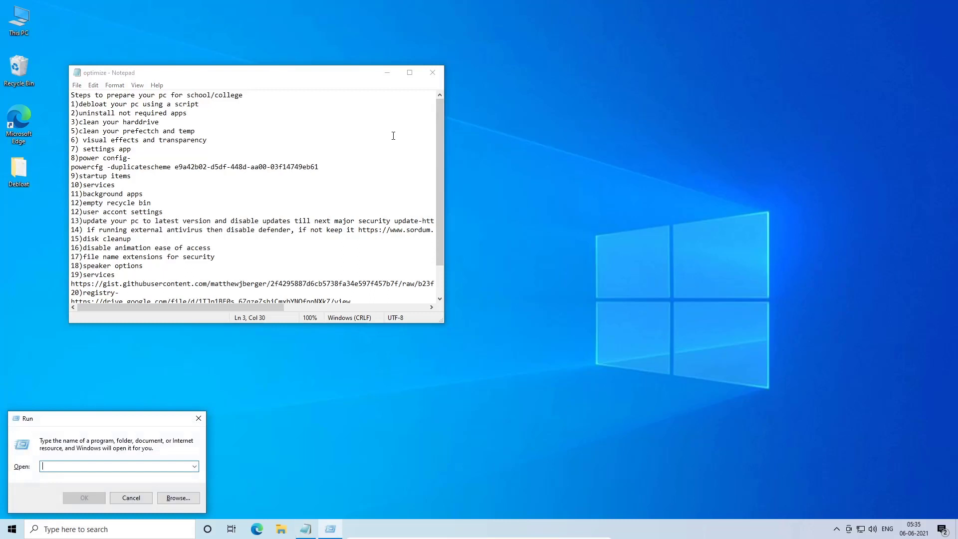
click(199, 418)
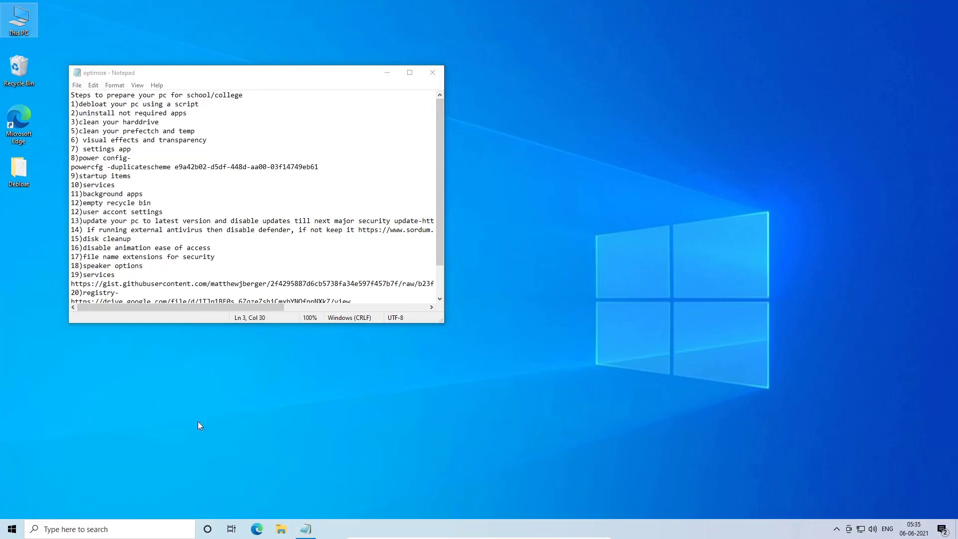
key(super)
text(run)
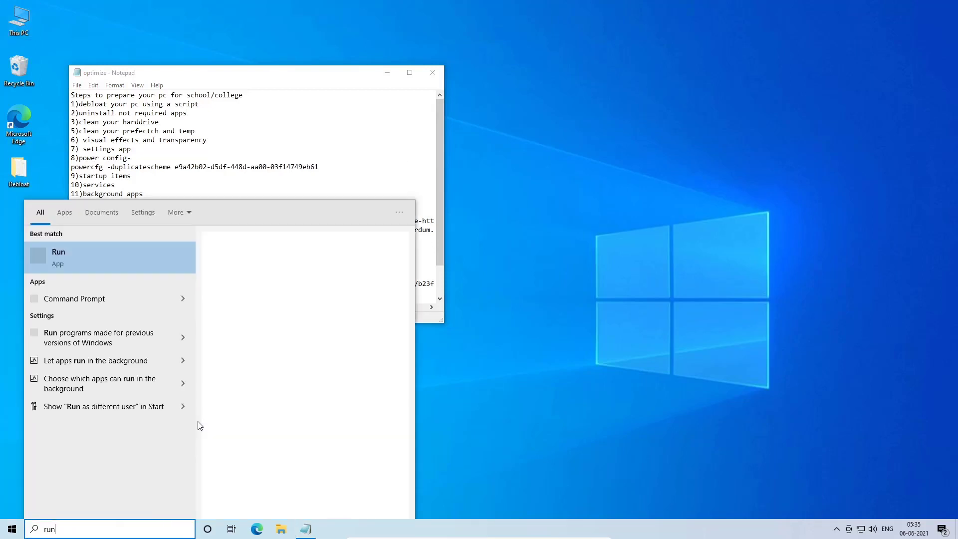
key(Return)
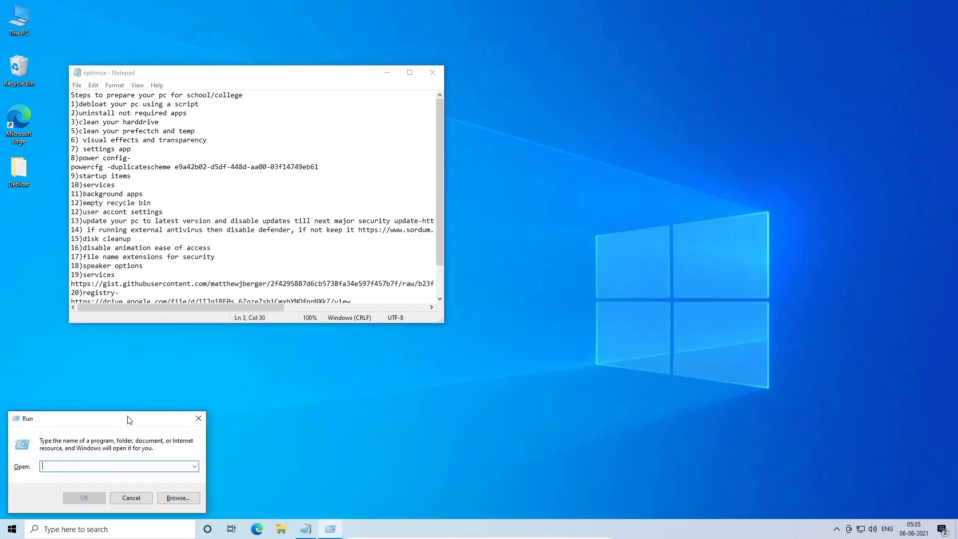
text(powercfg)
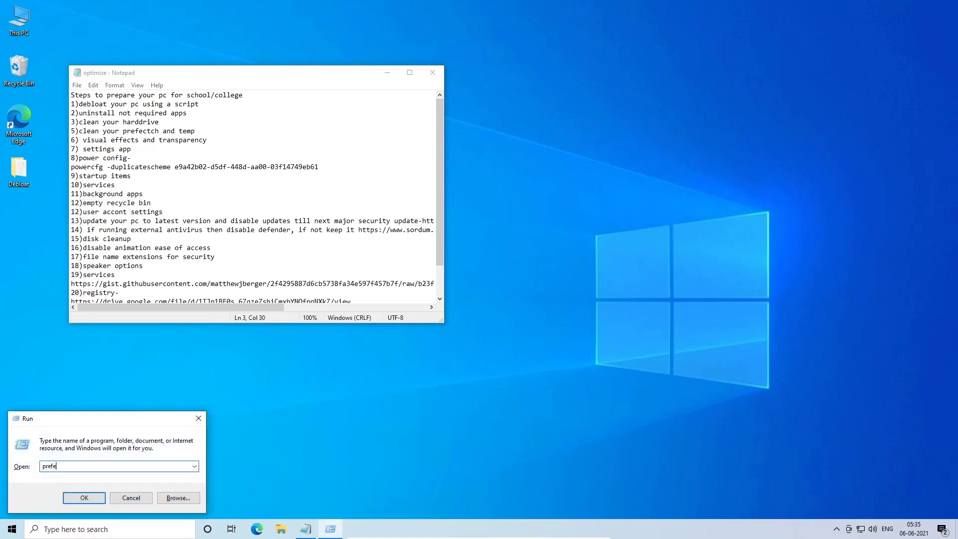
key(Return)
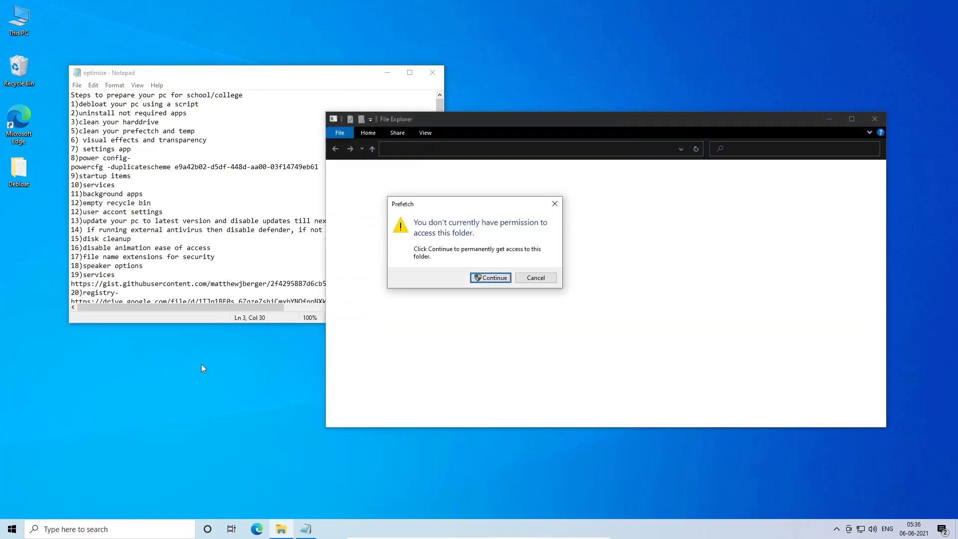
click(471, 279)
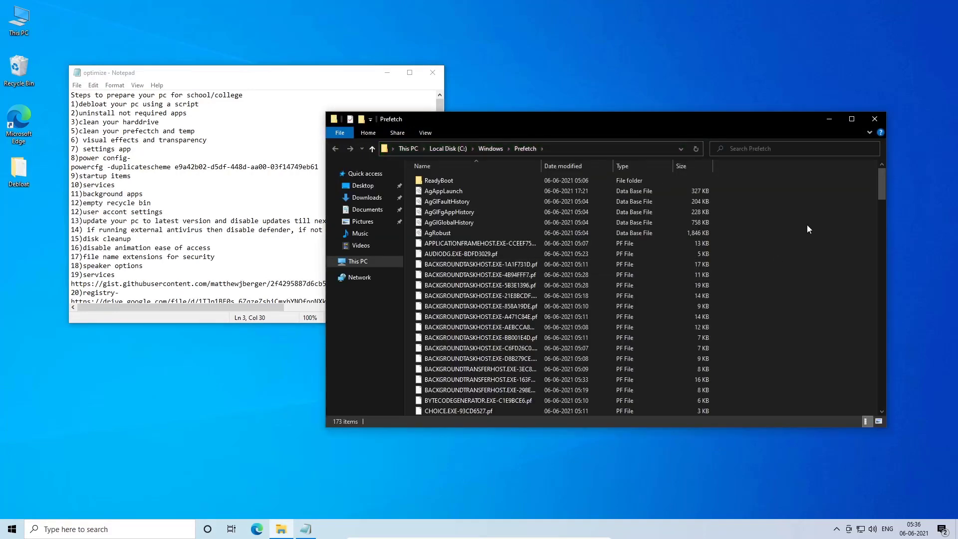
- Permanently delete all items in the Prefetch folder, skipping the file in use for all items, and close the window
key(ctrl+a)
key(shift+Delete)
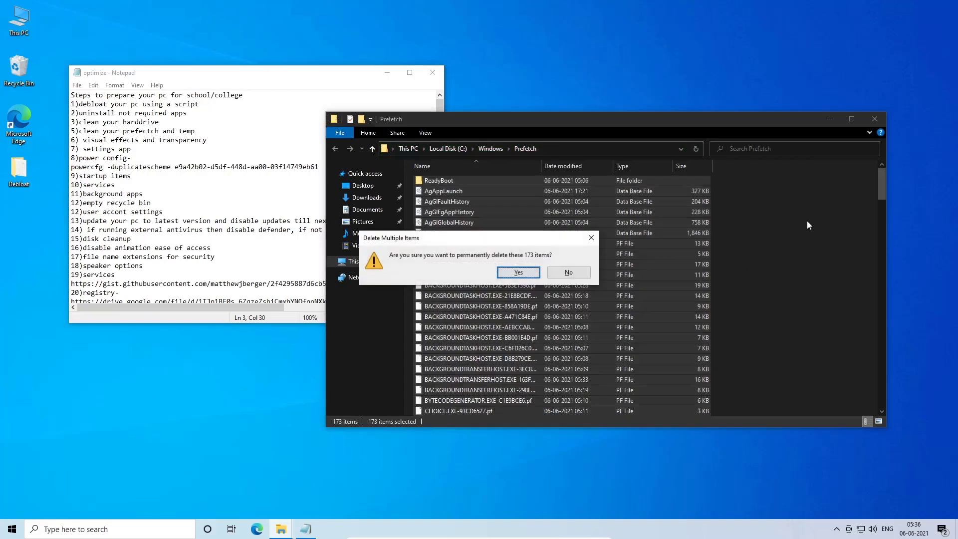
key(Return)
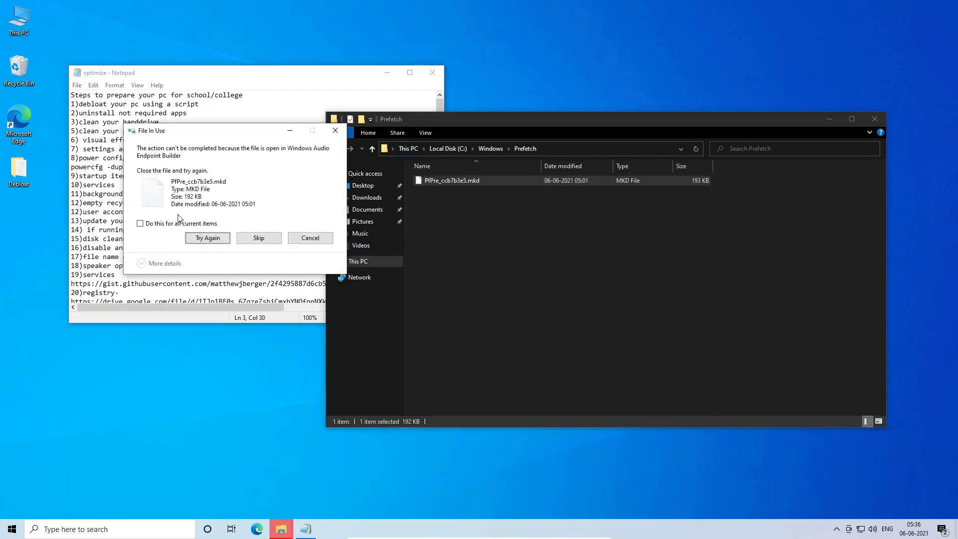
click(181, 224)
click(258, 238)
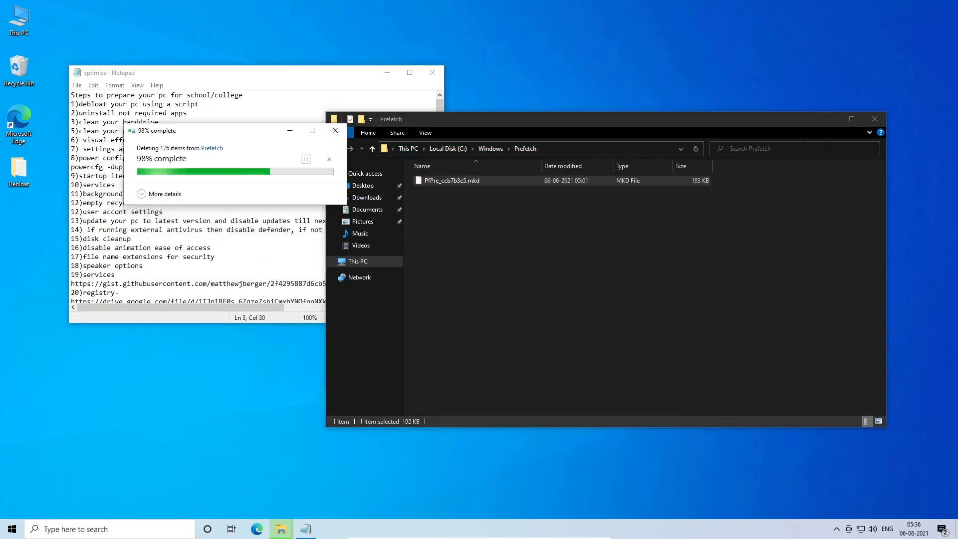
click(874, 119)
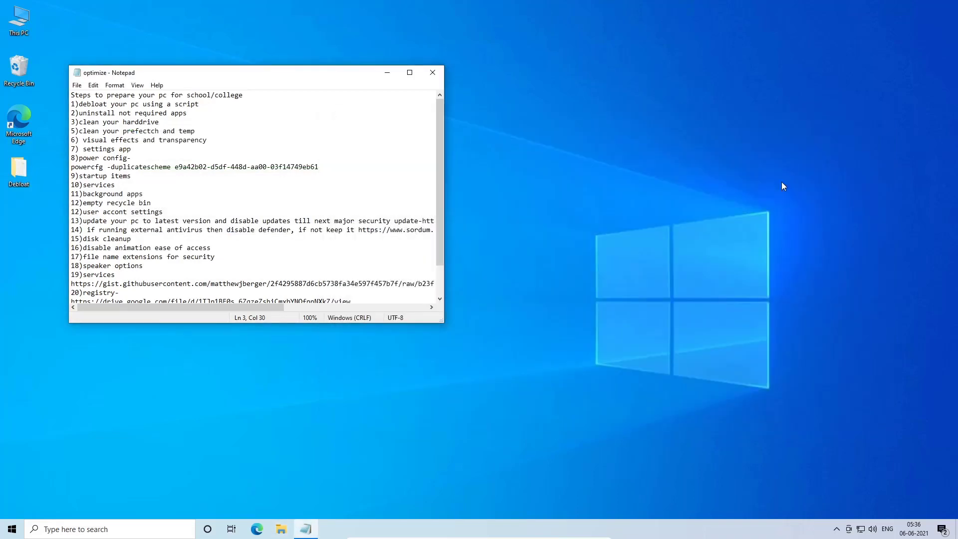
- Open the temp folder through the Run dialog, permanently delete all its contents, and close the window
key(super+r)
text(temp)
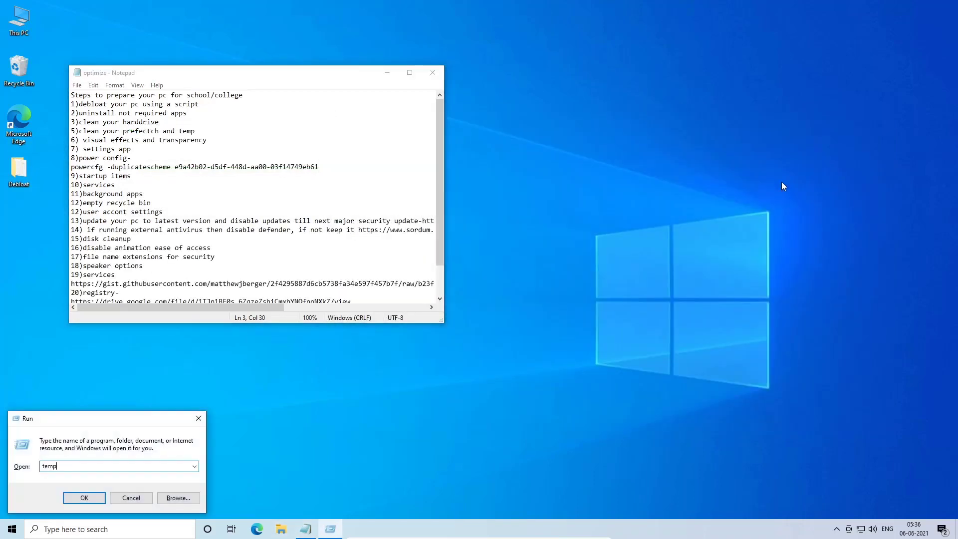
key(Return)
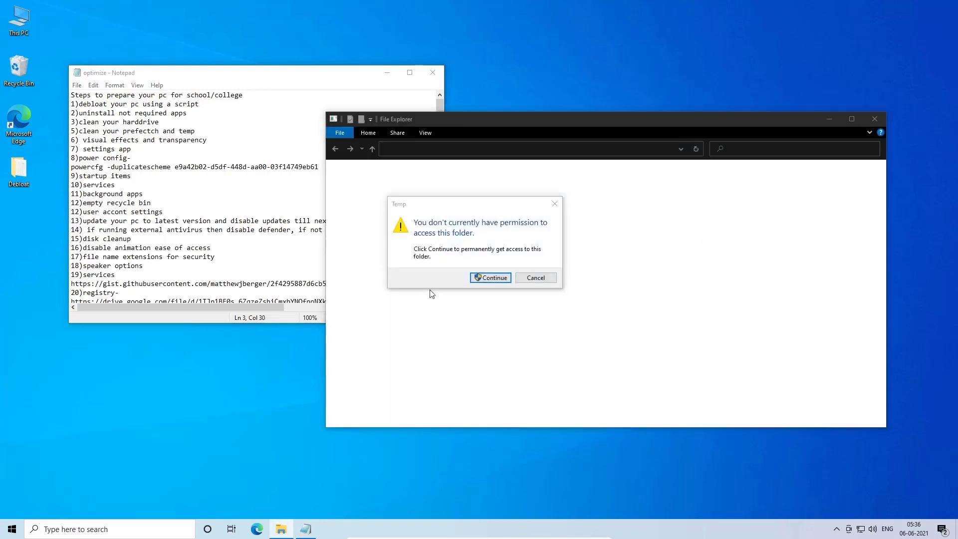
click(484, 277)
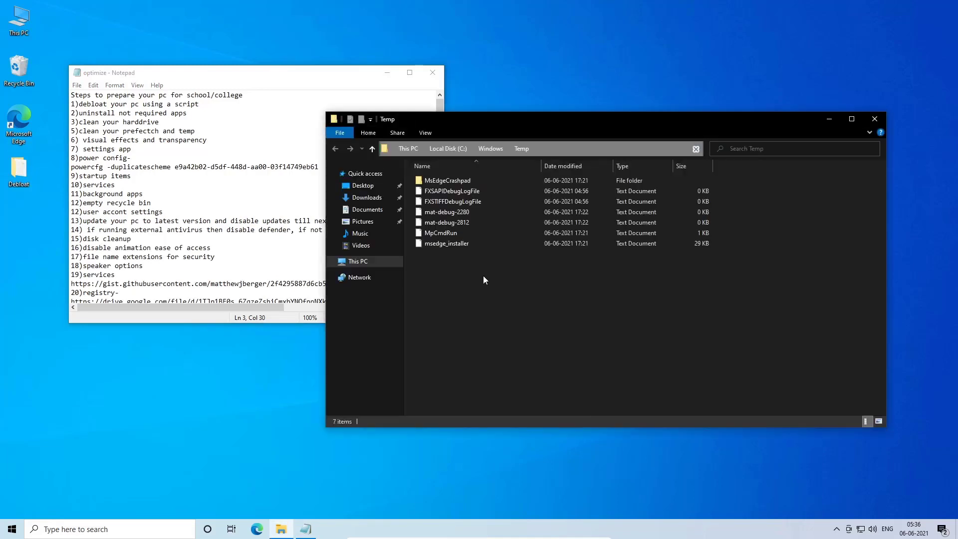
key(ctrl+a)
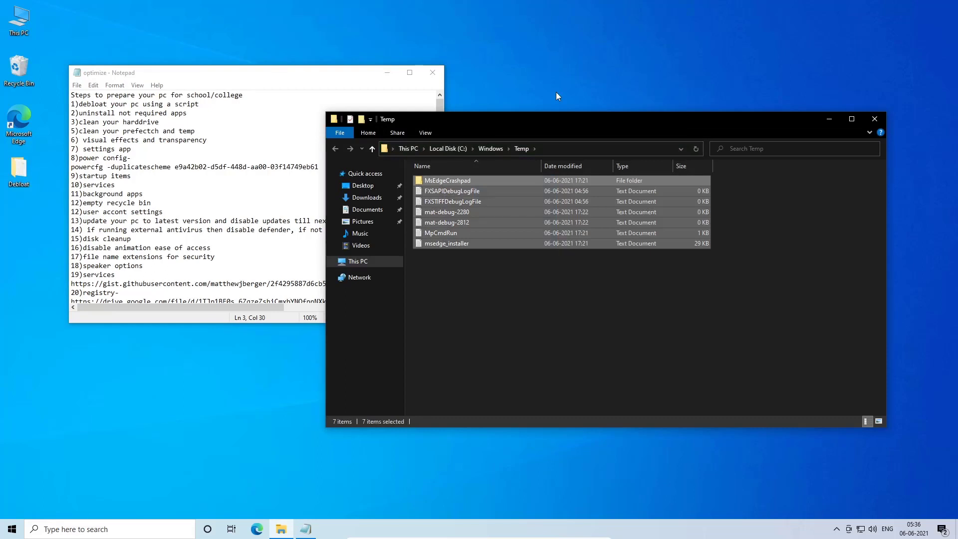
key(shift+Delete)
key(Return)
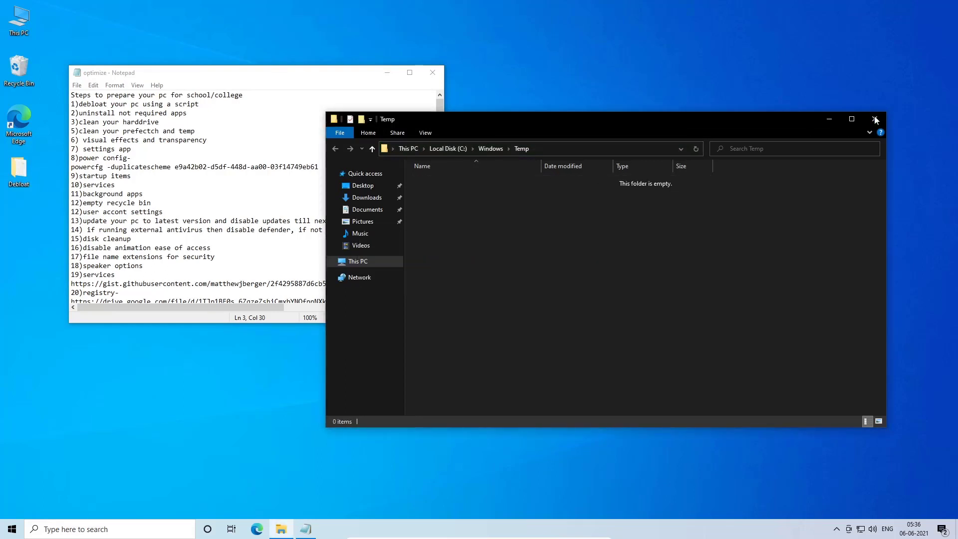
click(873, 122)
- Open %temp% through the Run dialog, permanently delete all its contents, and close the window
key(super+r)
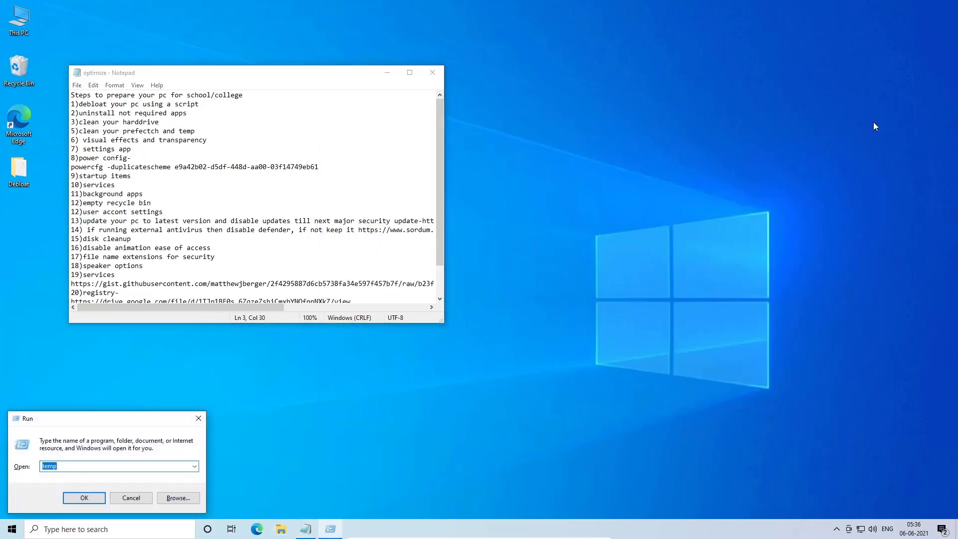
text(%temp%)
key(Return)
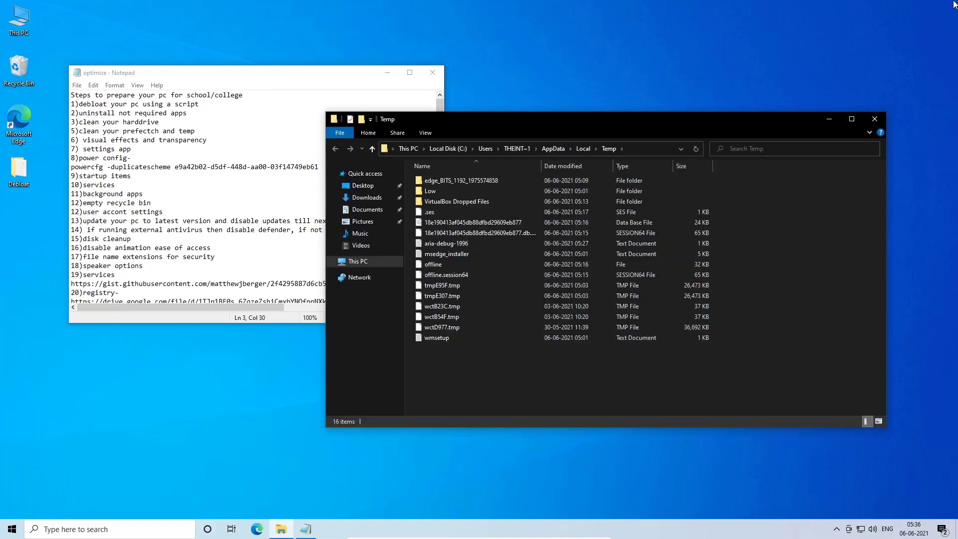
key(ctrl+a)
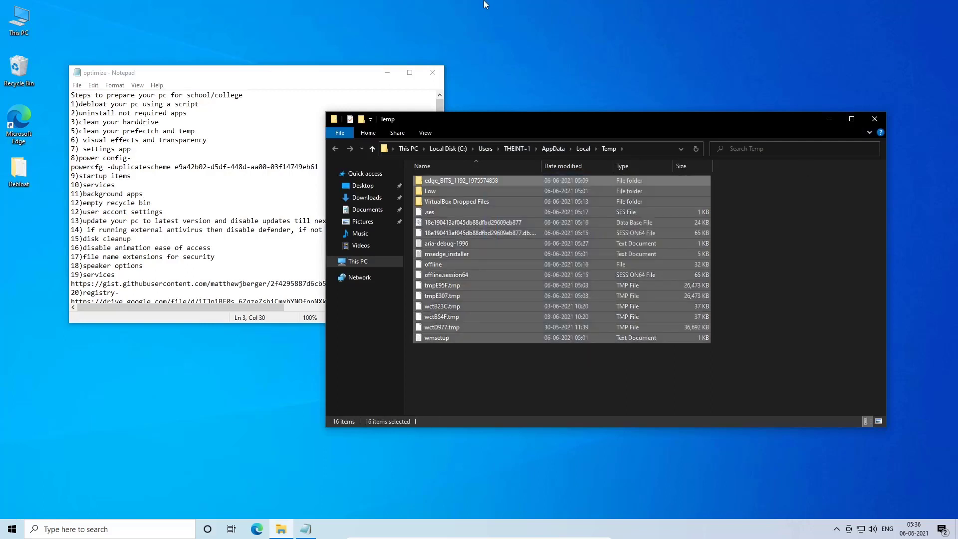
key(shift+Delete)
key(Return)
click(875, 120)
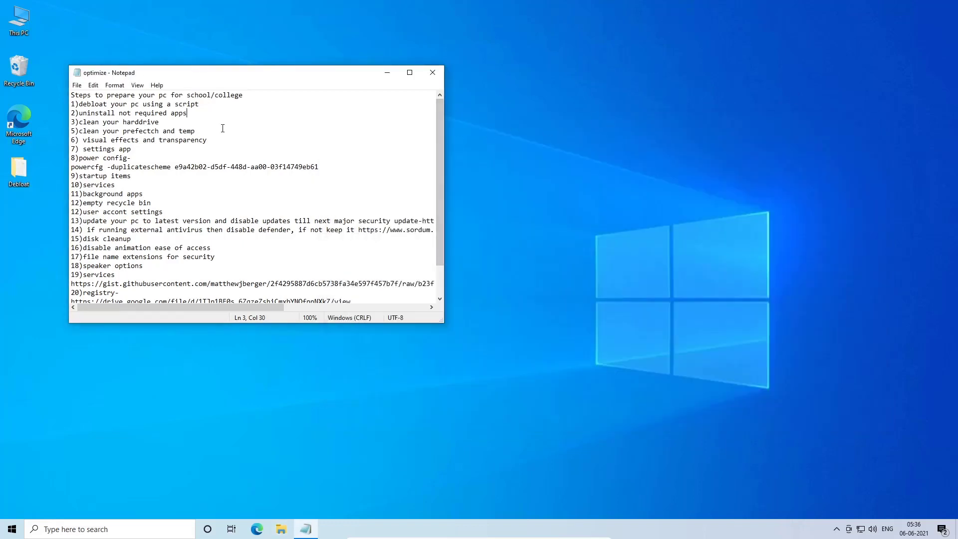
- Open the desktop's Personalization settings, maximize the window, and turn off transparency effects under Colors
click(30, 33)
right_click(537, 190)
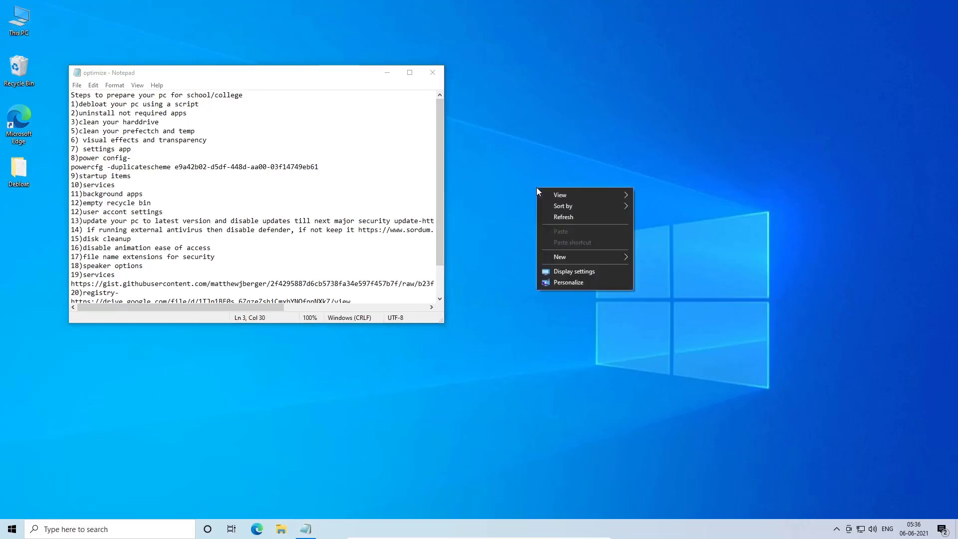
click(570, 269)
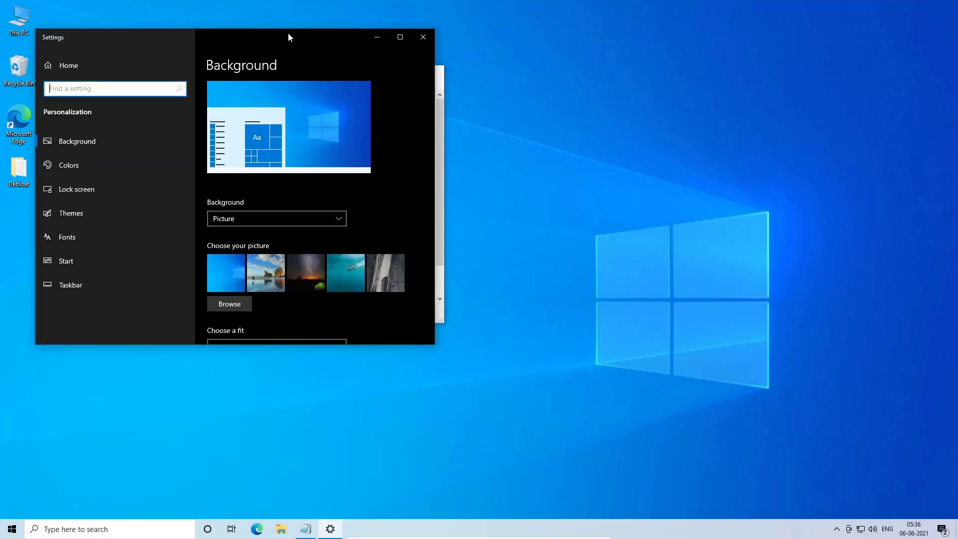
click(283, 36)
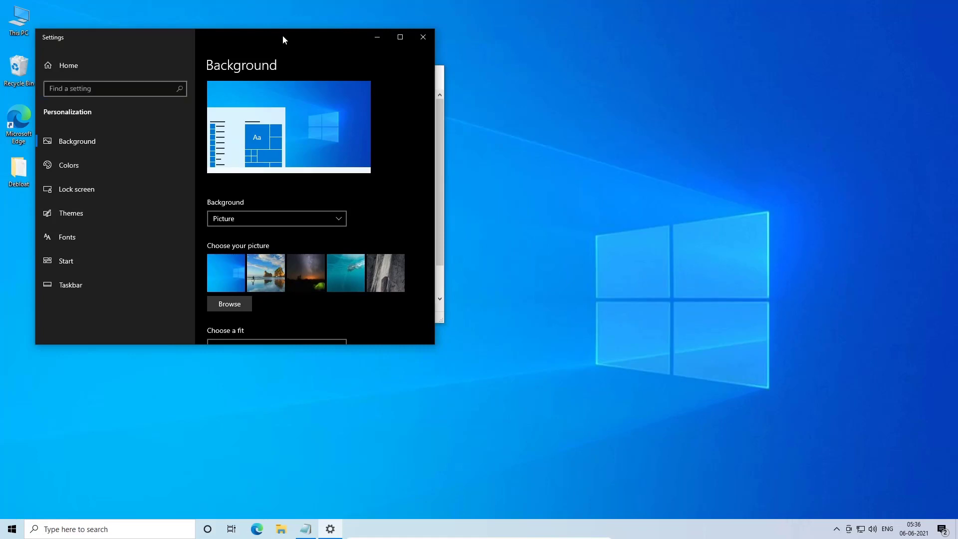
double_click(282, 35)
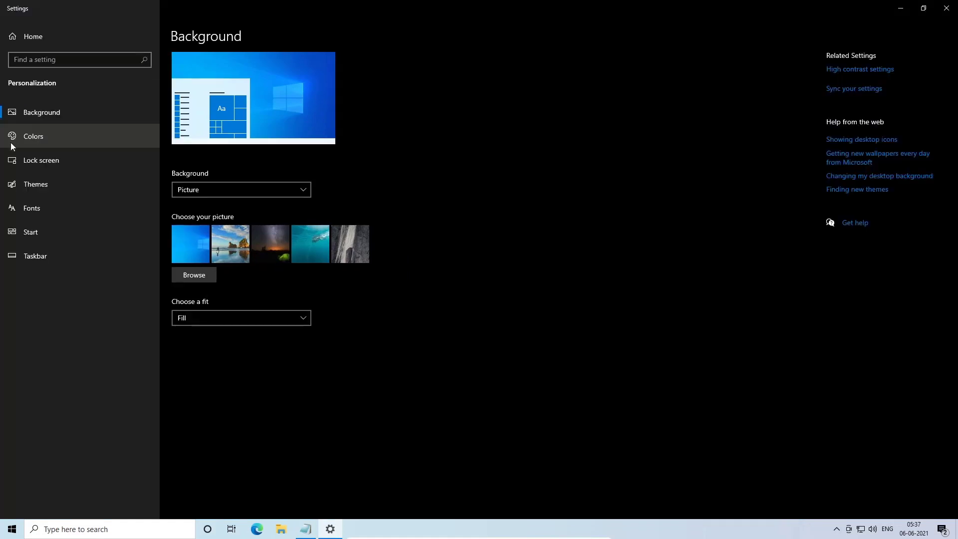
click(30, 139)
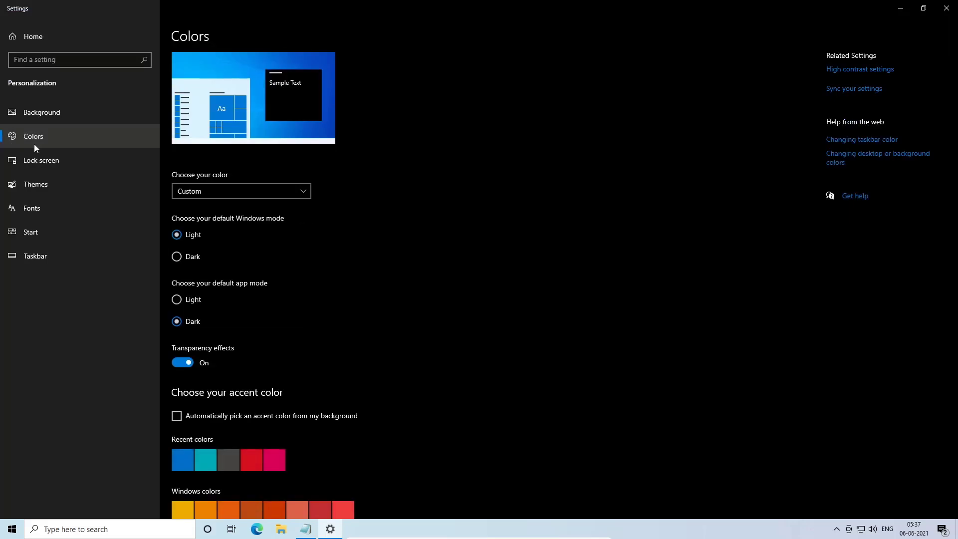
scroll(185, 245, down, 2)
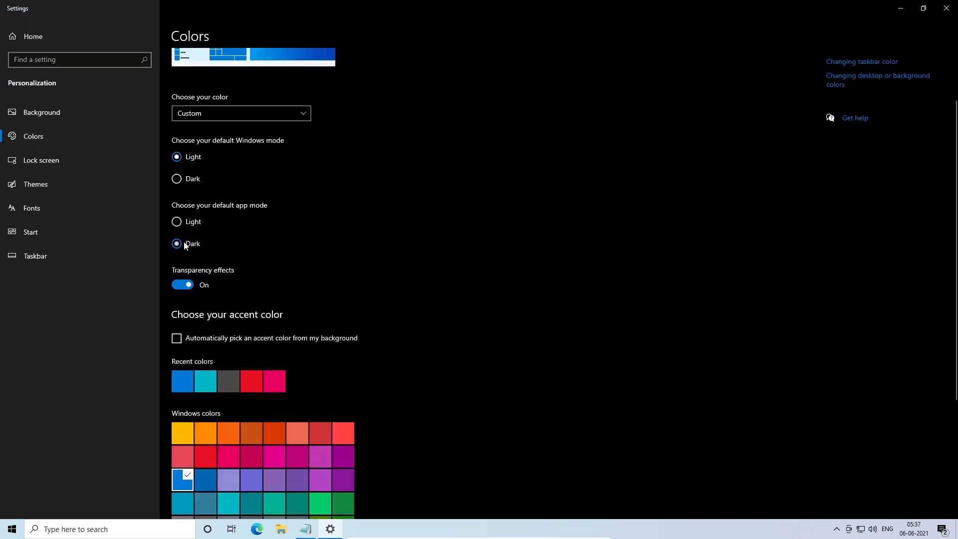
click(182, 285)
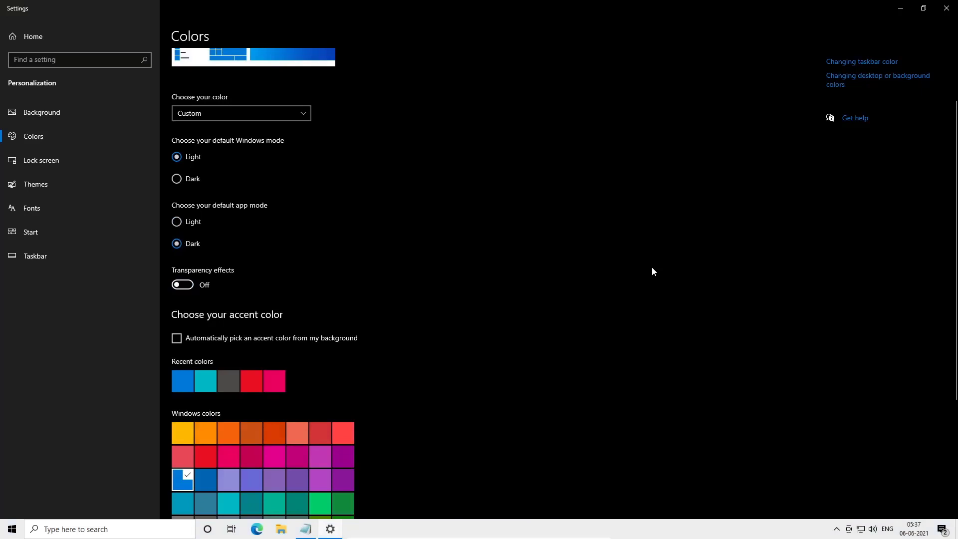
- Review the Lock screen, Themes, Fonts, Start and Taskbar personalization pages, then close Settings
scroll(651, 271, down, 2)
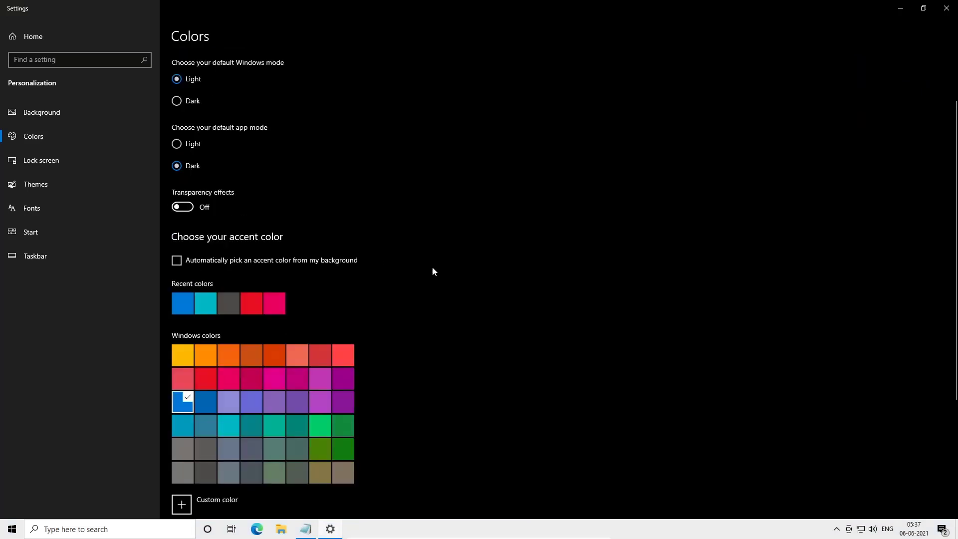
scroll(432, 271, down, 1)
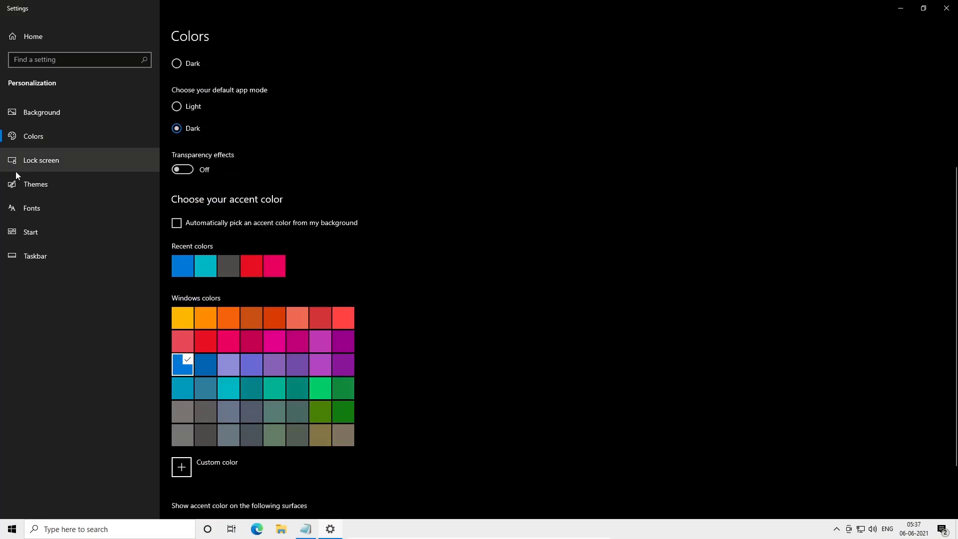
click(103, 146)
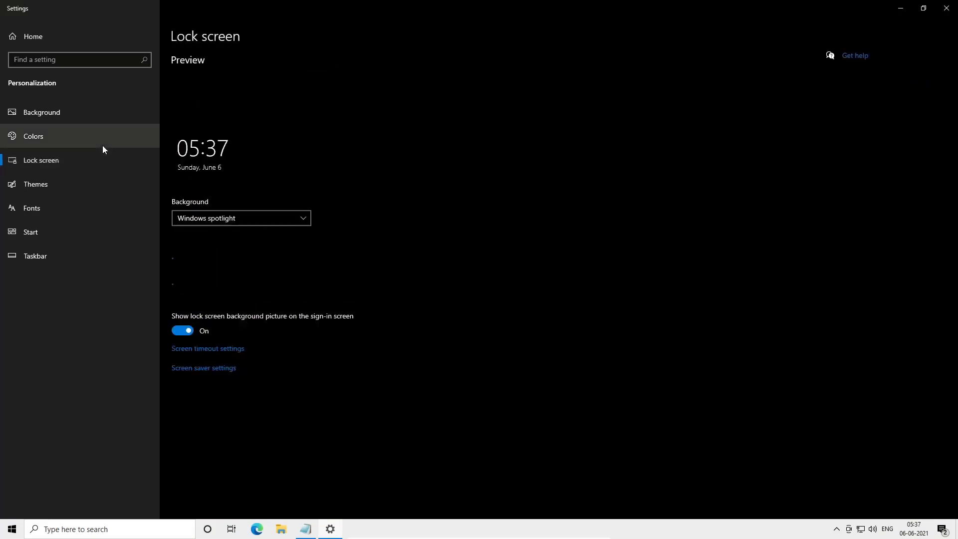
click(109, 176)
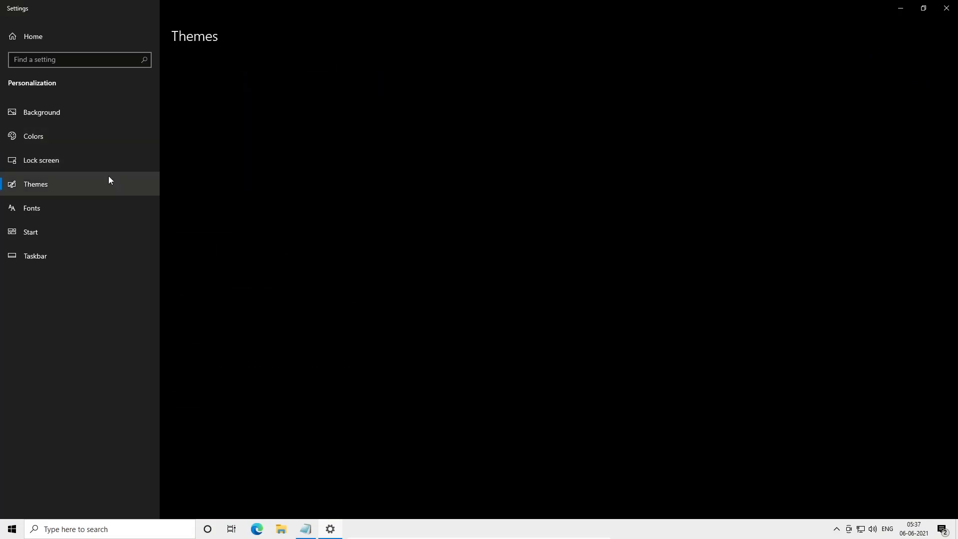
click(95, 208)
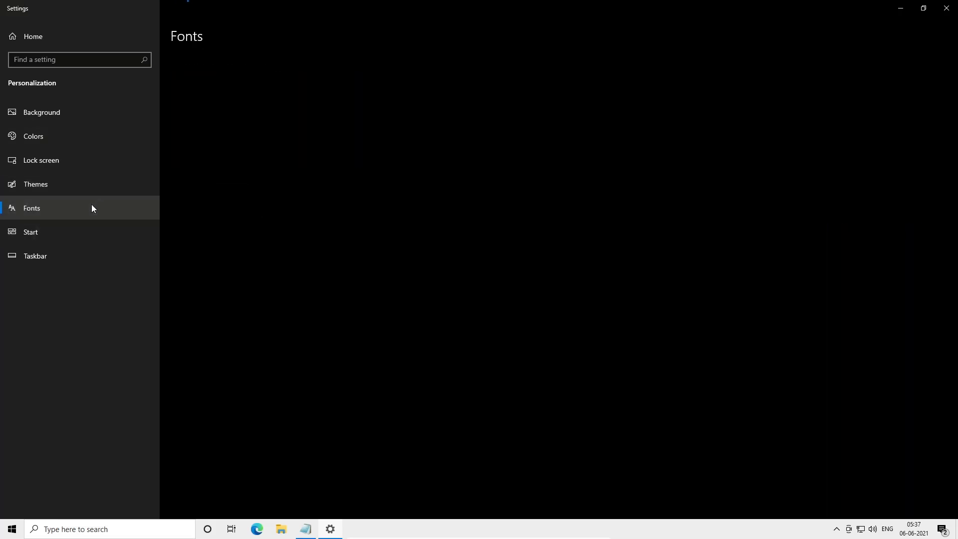
click(62, 234)
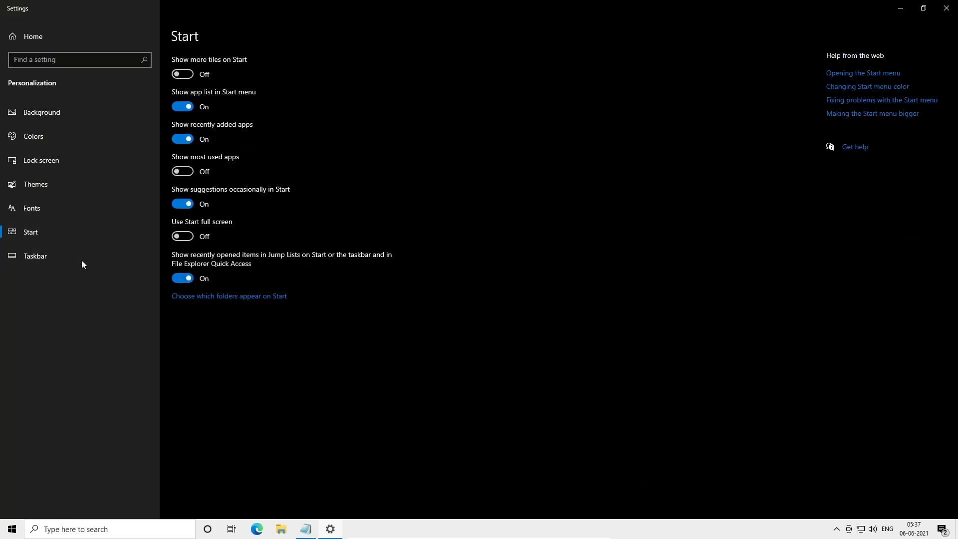
click(140, 257)
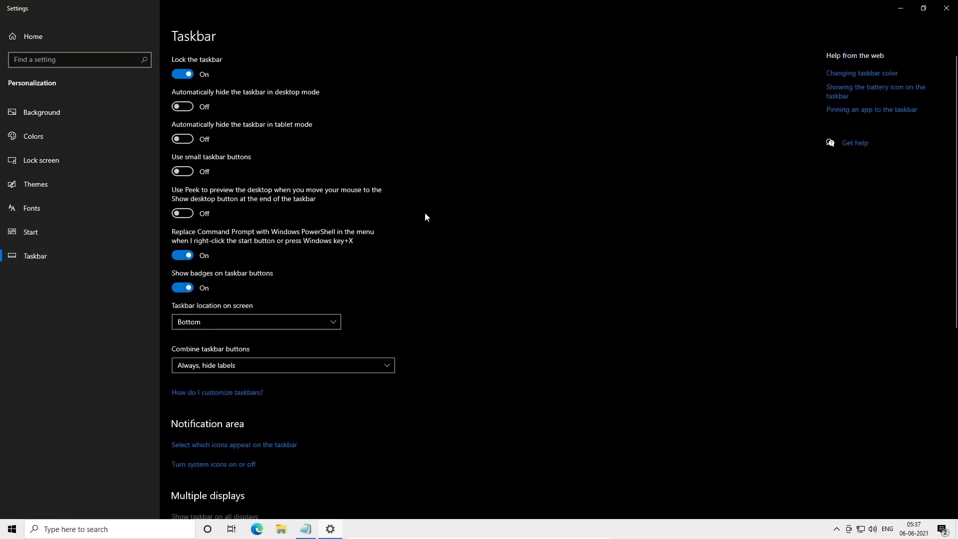
click(946, 8)
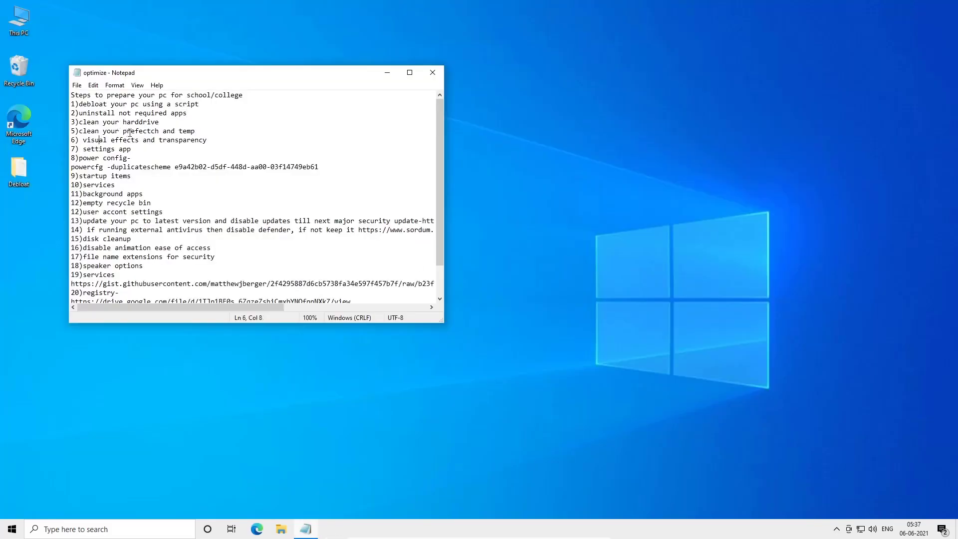
- Open This PC's properties, go to Advanced system settings' performance options, and choose Adjust for best performance
right_click(17, 15)
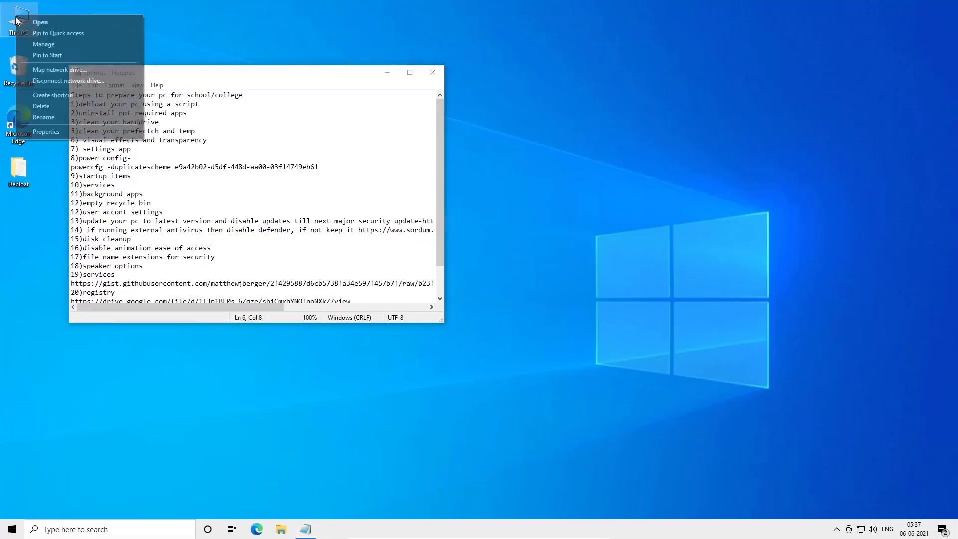
click(45, 131)
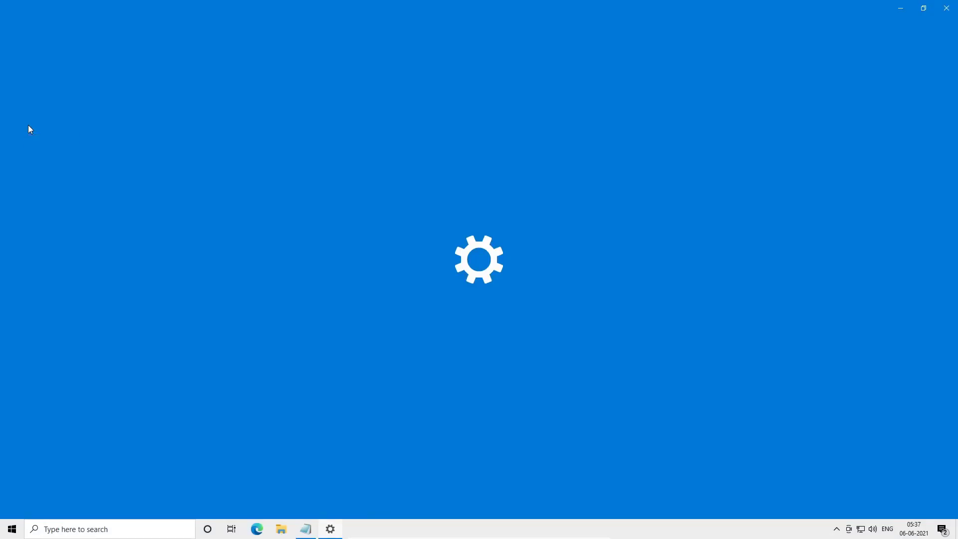
key(super)
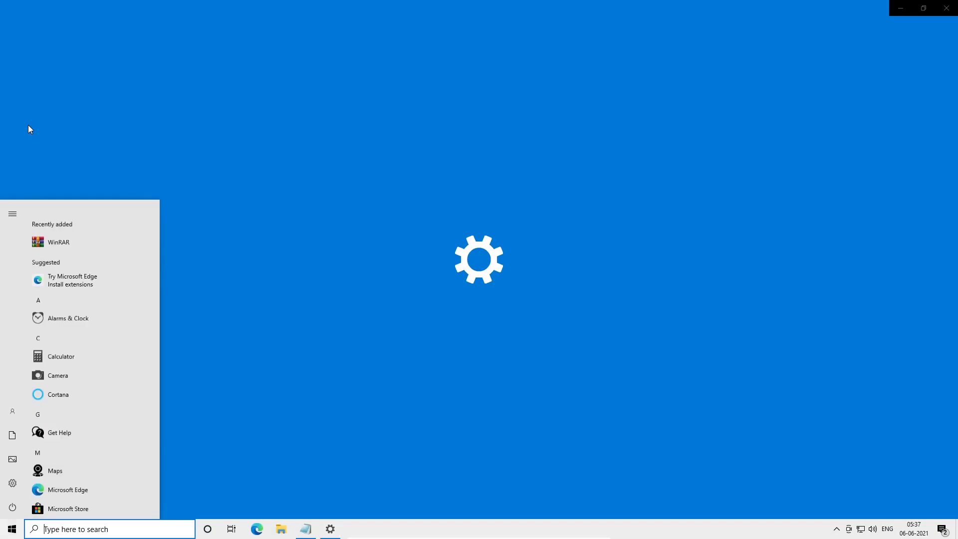
text(this pc)
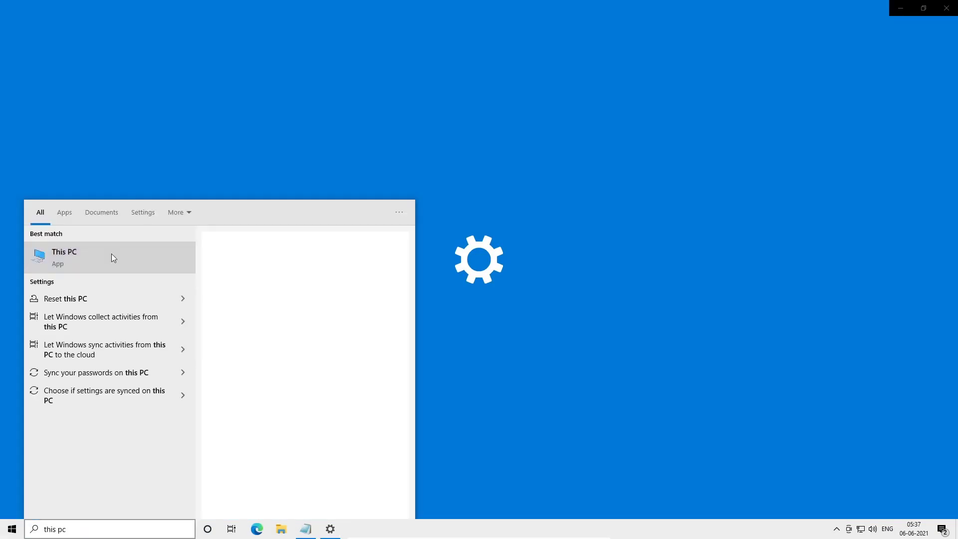
right_click(112, 253)
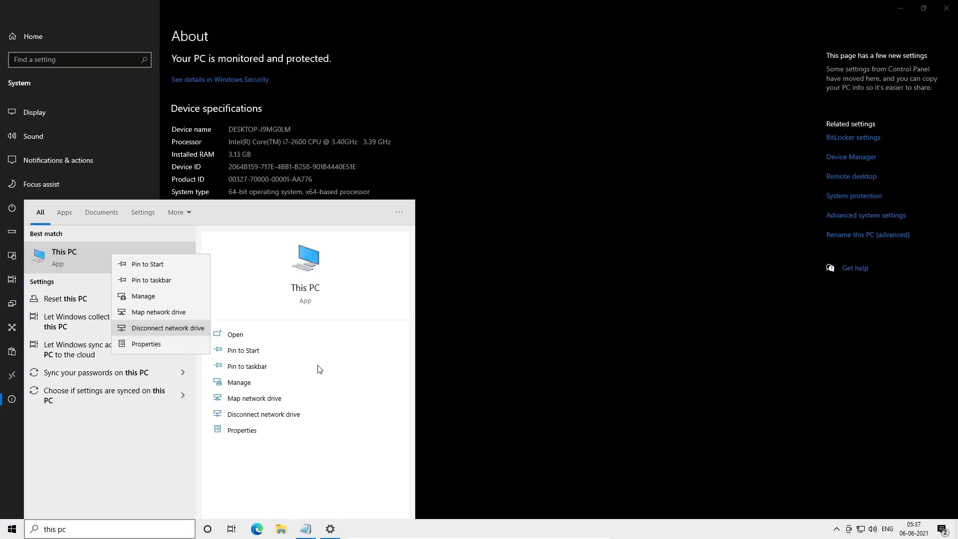
click(474, 249)
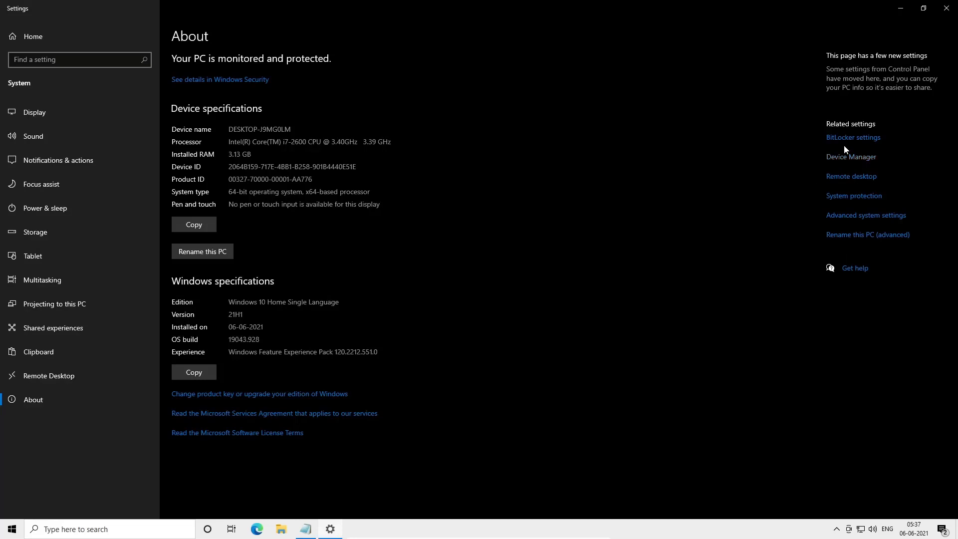
click(867, 215)
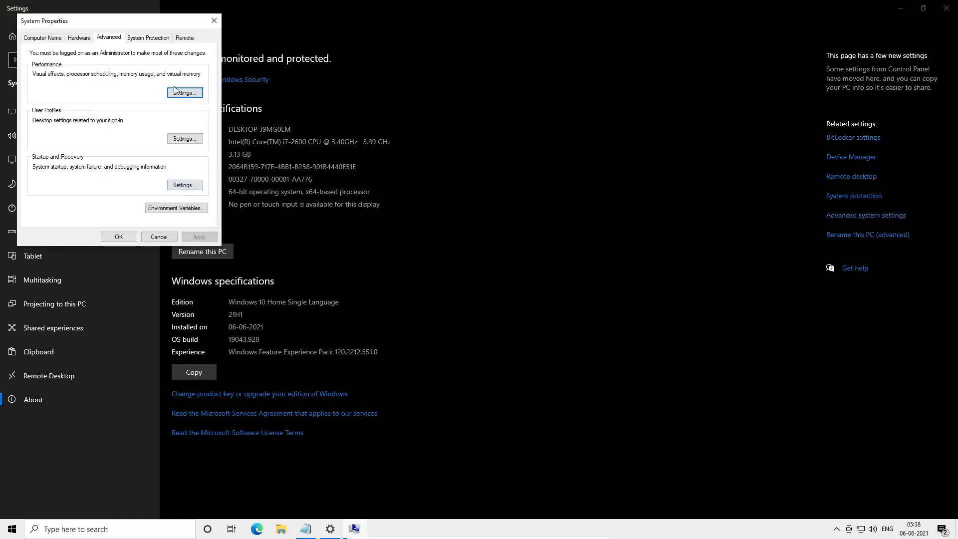
click(181, 96)
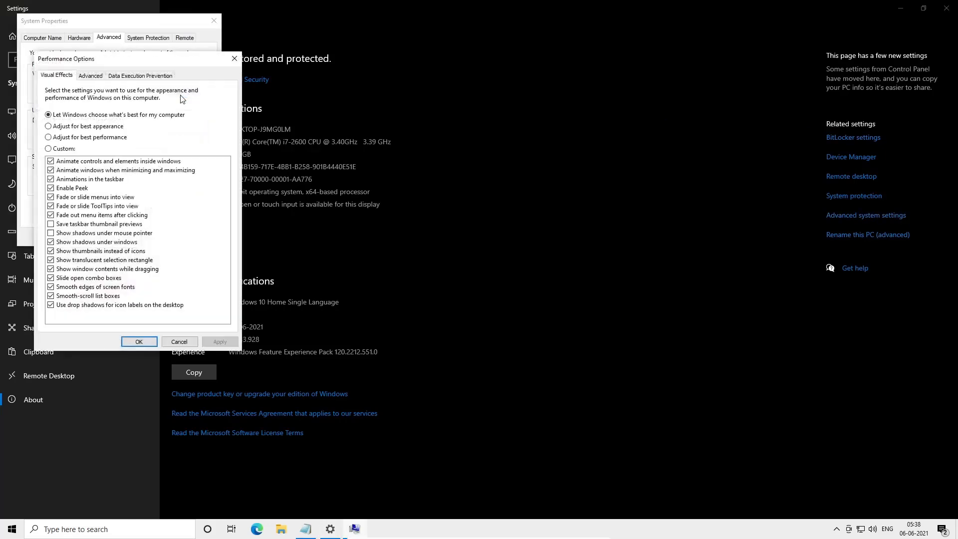
click(55, 137)
- Re-enable smooth screen font edges, shadows under pointer and windows, and translucent selection rectangle, then apply and close all windows
click(52, 288)
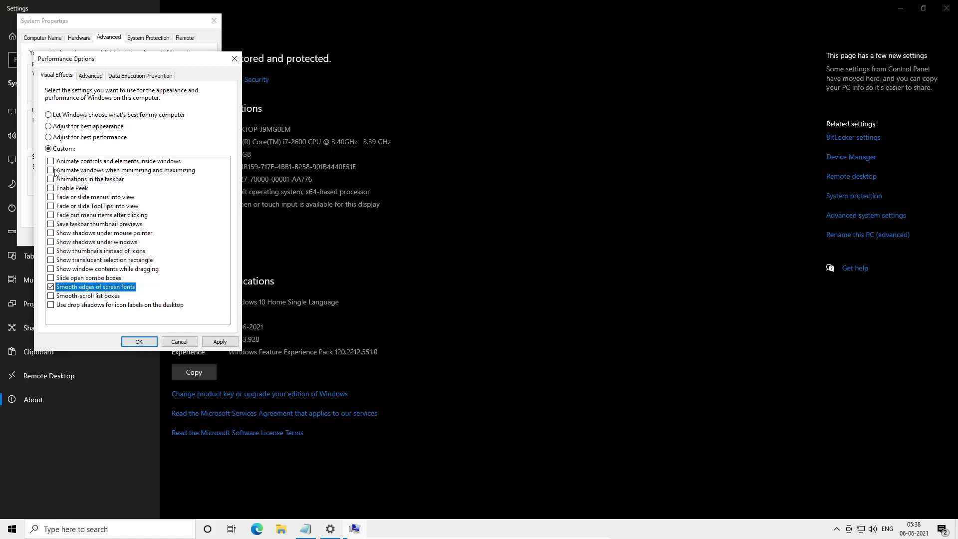
click(51, 234)
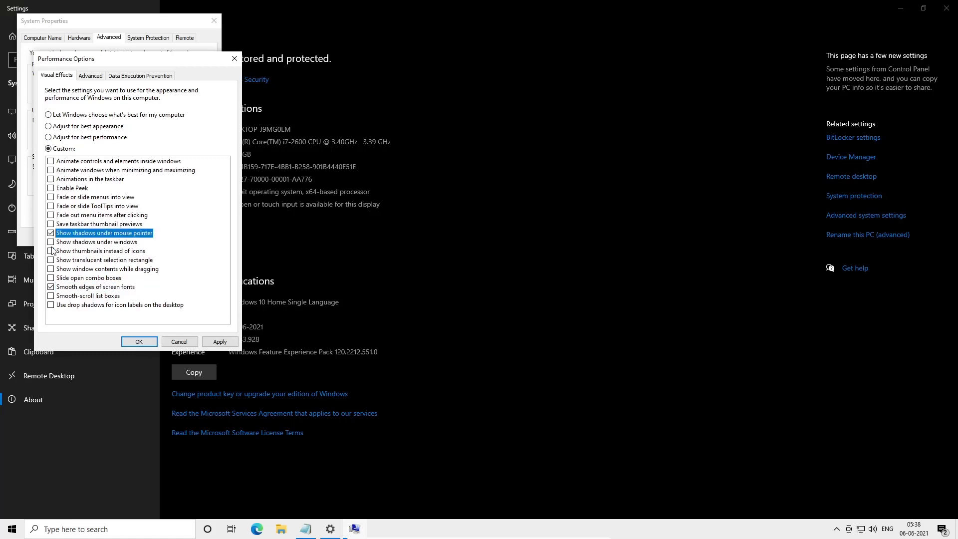
click(51, 242)
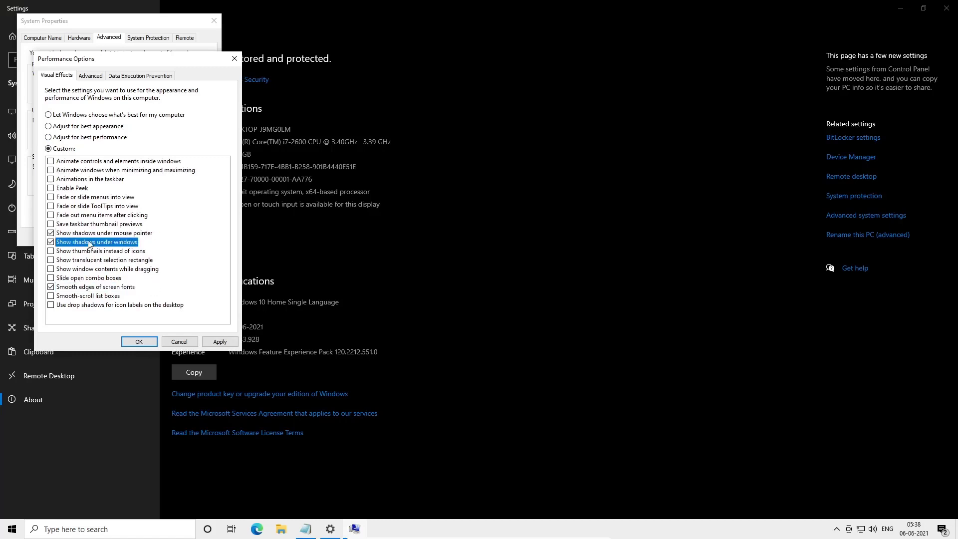
click(52, 260)
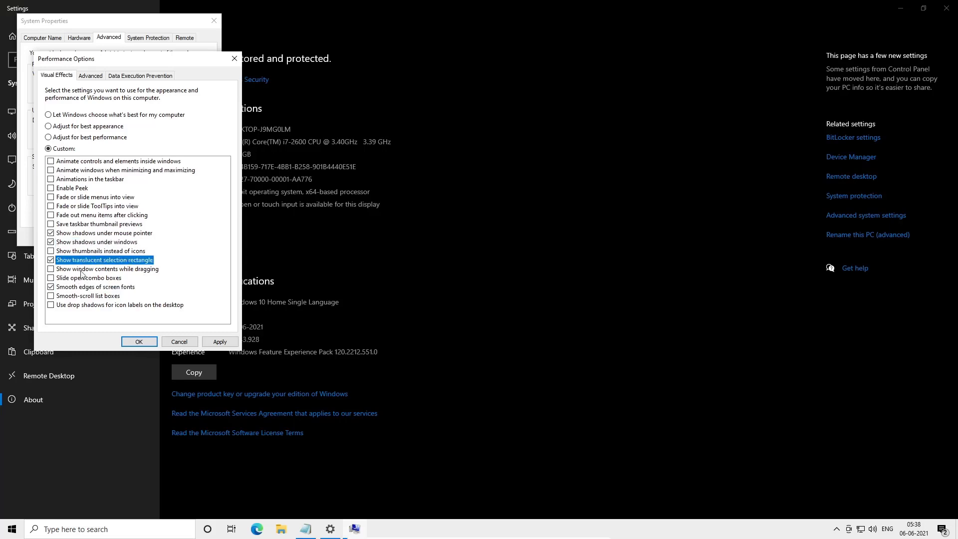
click(219, 342)
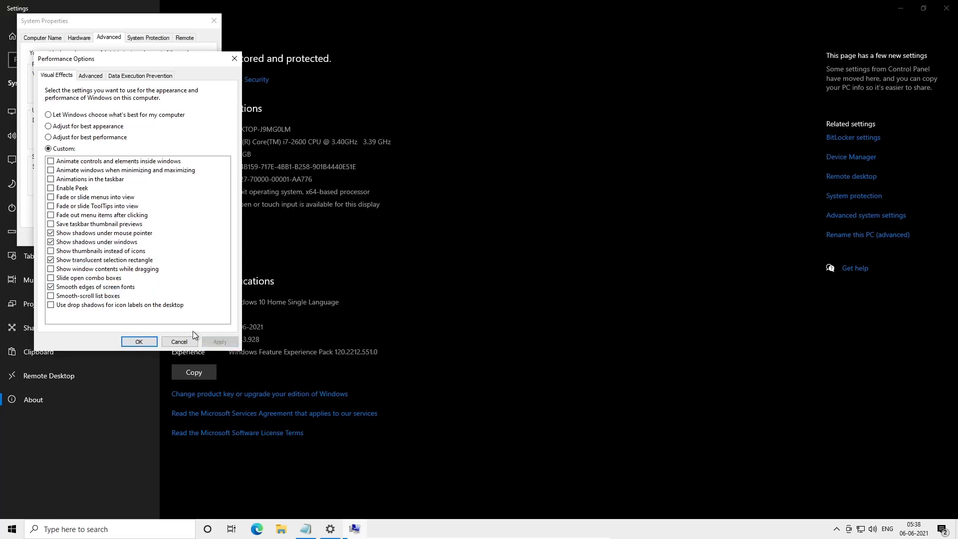
click(136, 341)
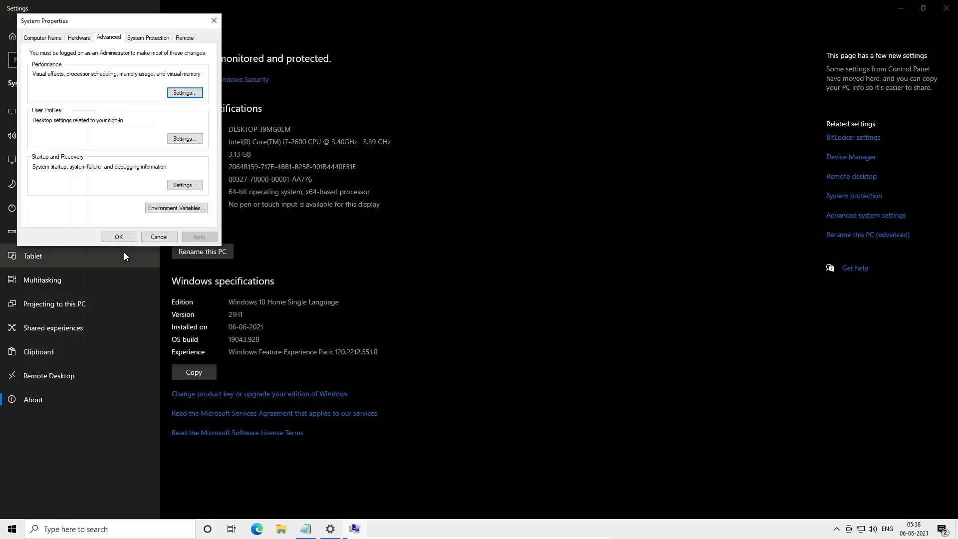
click(120, 237)
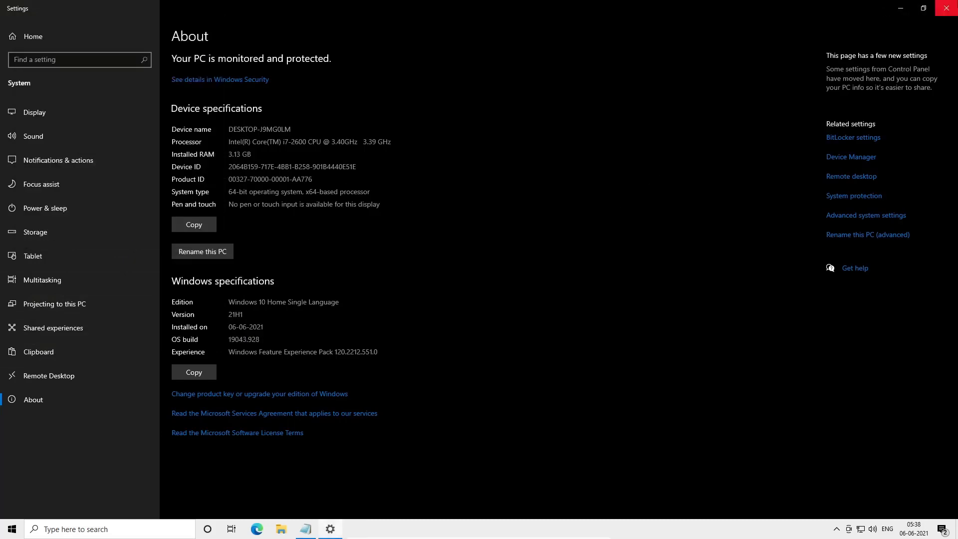
click(946, 8)
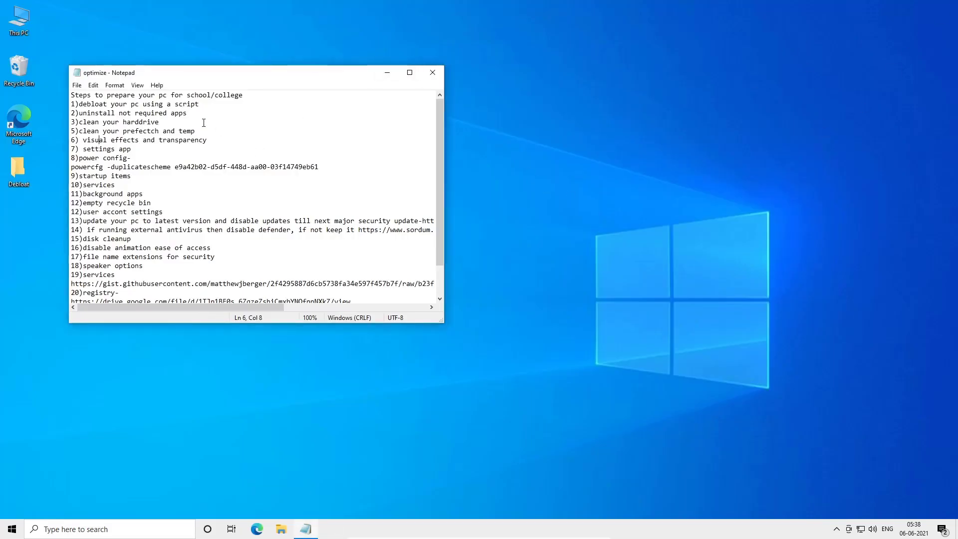
- Open System settings and turn off app notifications, the welcome experience, setup suggestions, and tips and tricks
click(159, 151)
key(super)
text(settings)
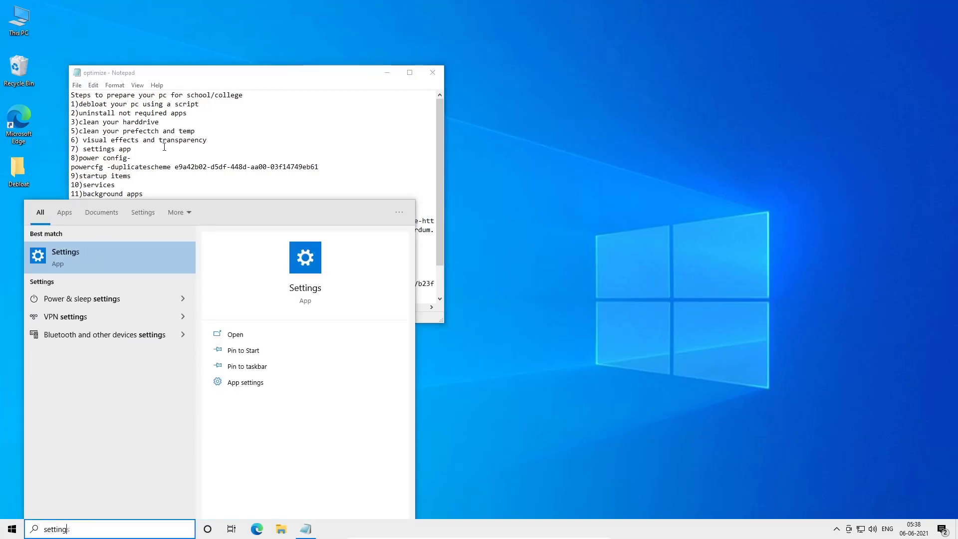
key(Return)
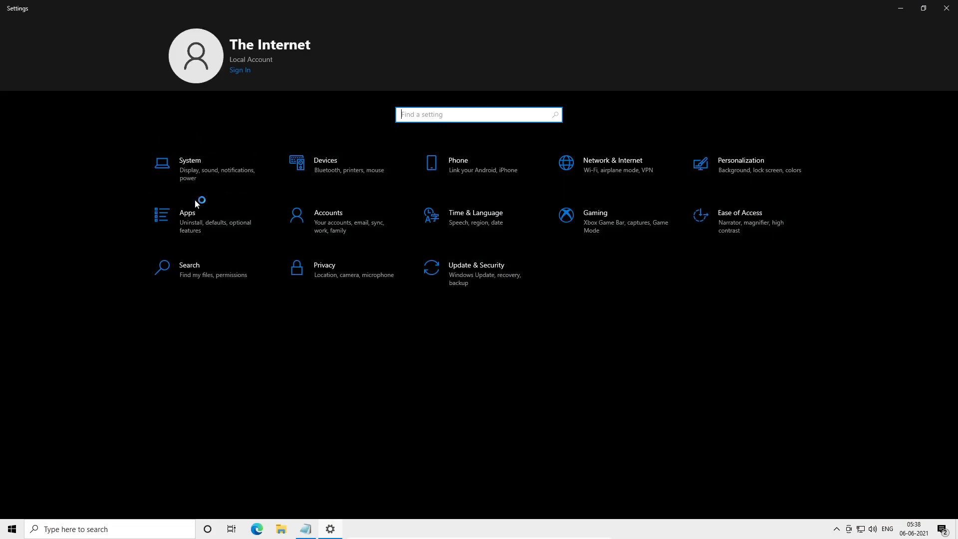
click(178, 161)
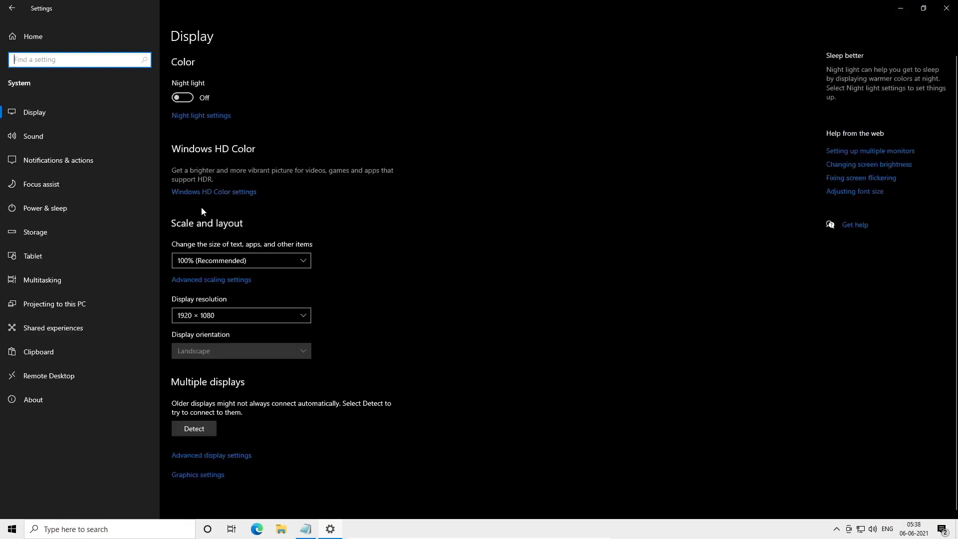
click(117, 139)
scroll(322, 268, down, 1)
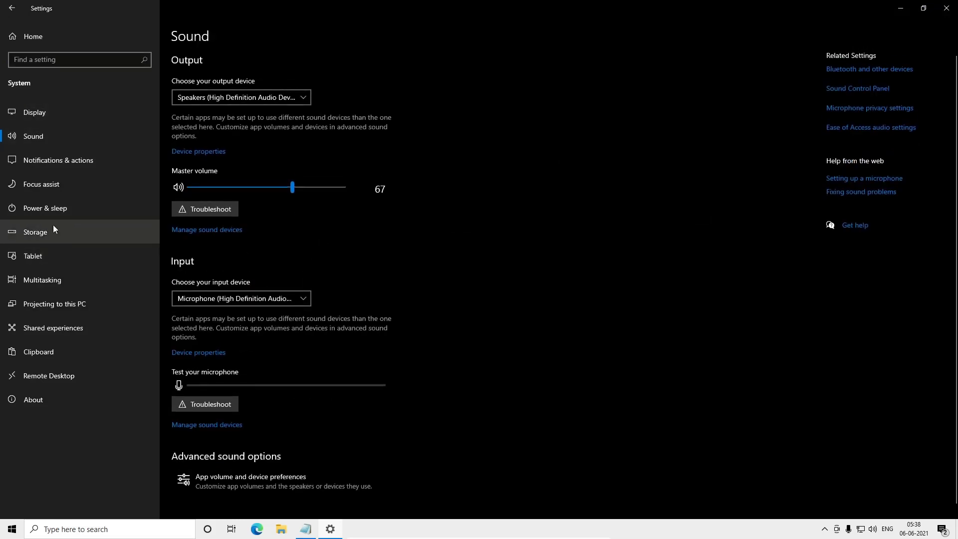
click(27, 160)
click(179, 180)
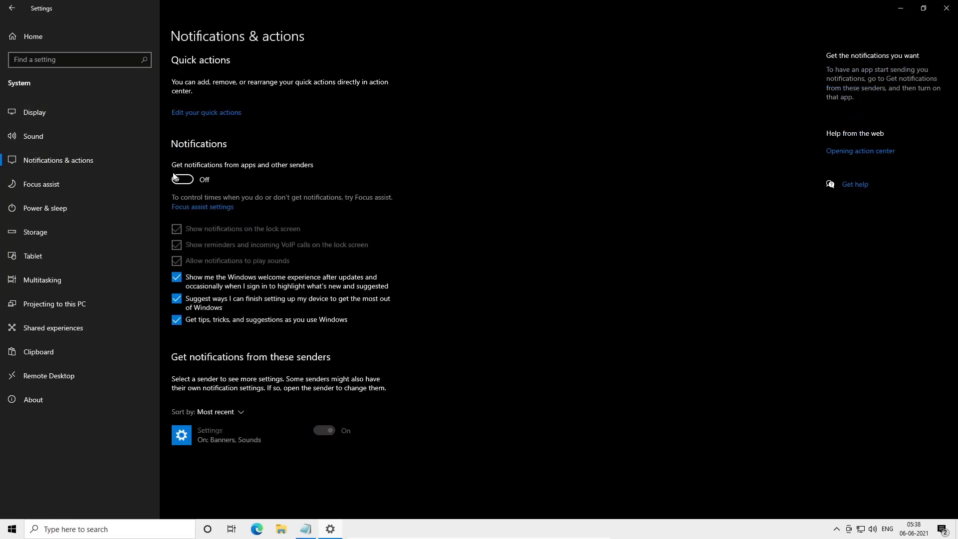
click(177, 277)
click(177, 298)
click(177, 319)
- Turn off the display duplication, gaming and full-screen automatic rules in Focus assist
click(86, 186)
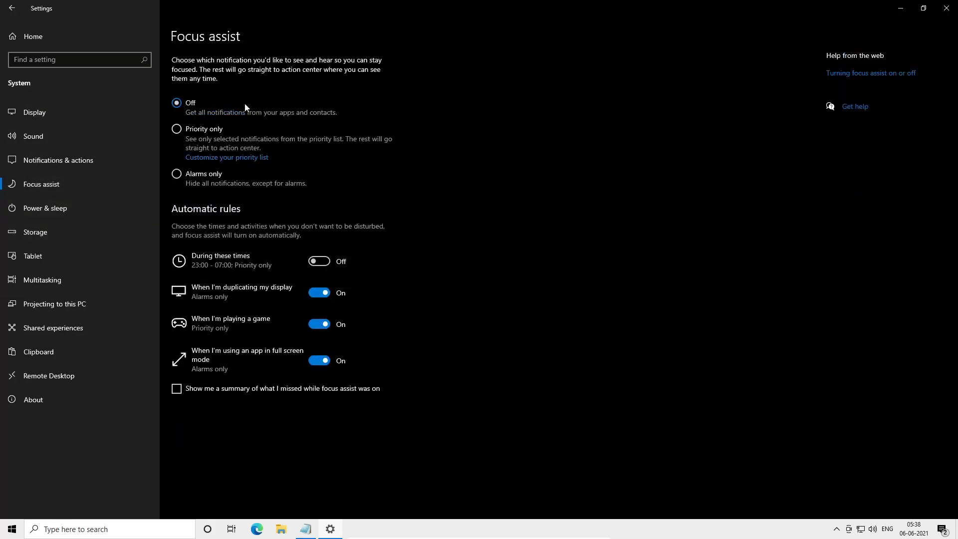
click(322, 294)
click(323, 325)
click(315, 363)
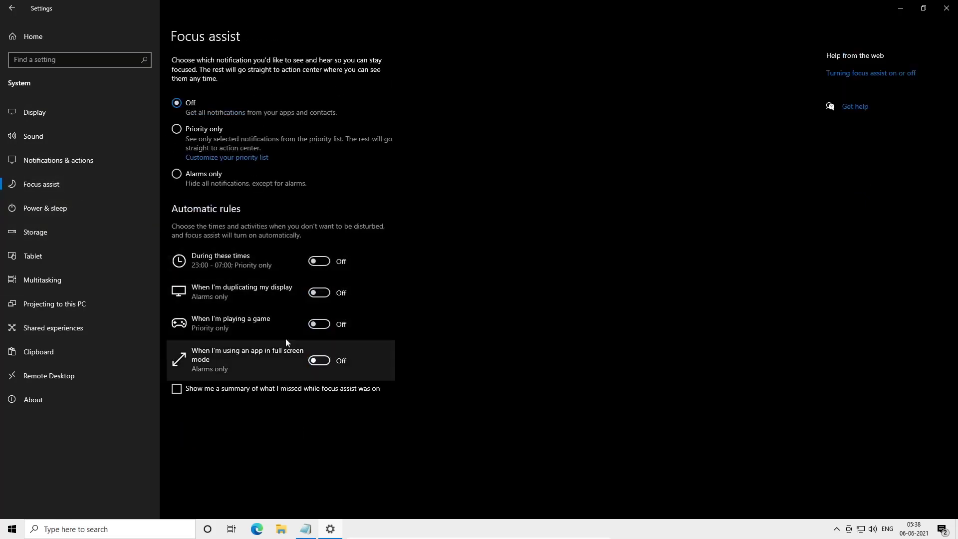
- Set the screen to never turn off when plugged in under Power & sleep
click(52, 208)
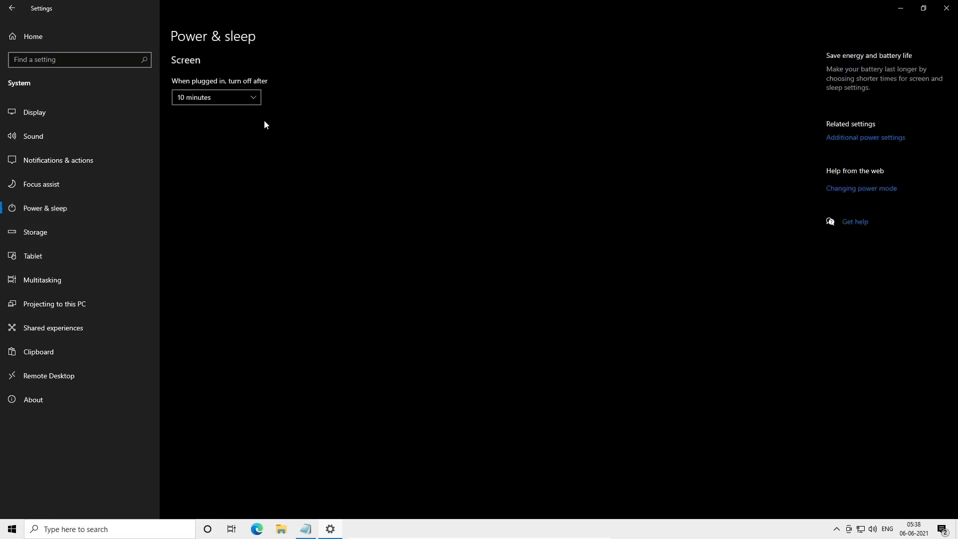
click(235, 97)
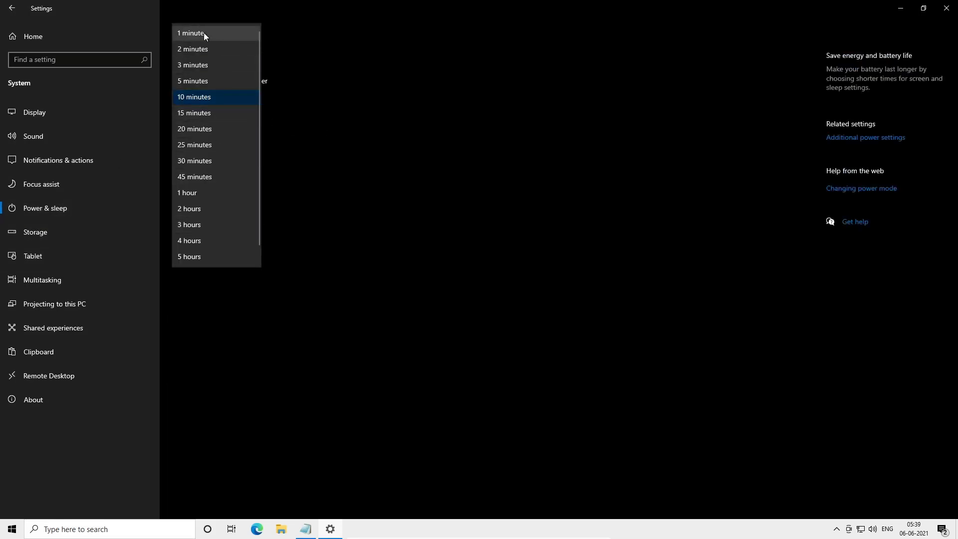
scroll(197, 150, down, 1)
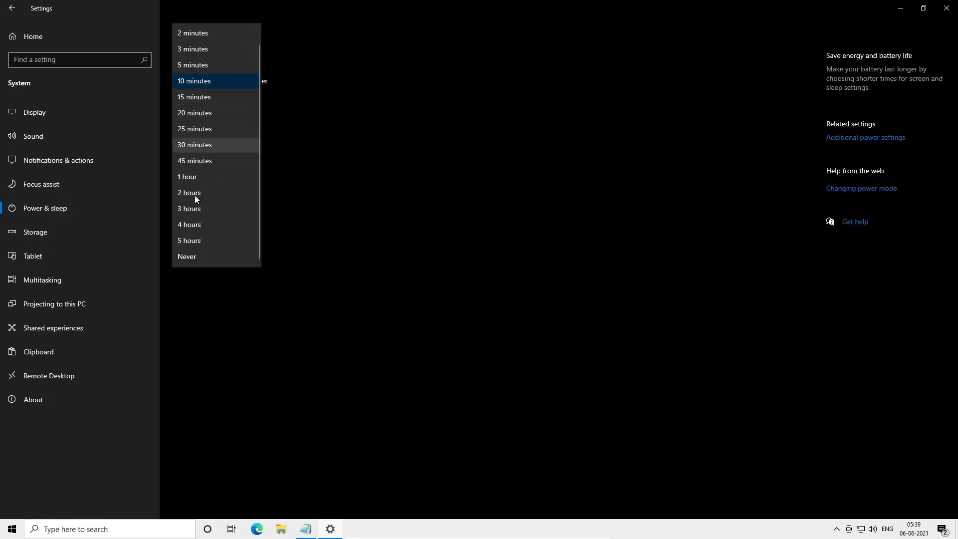
click(199, 257)
- Open the Storage page and check the temporary files section
click(92, 231)
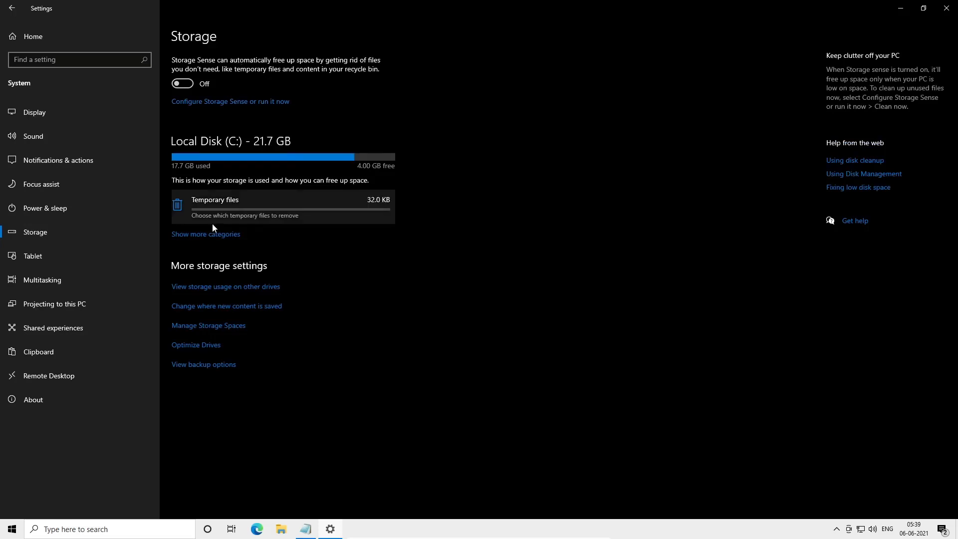
click(286, 213)
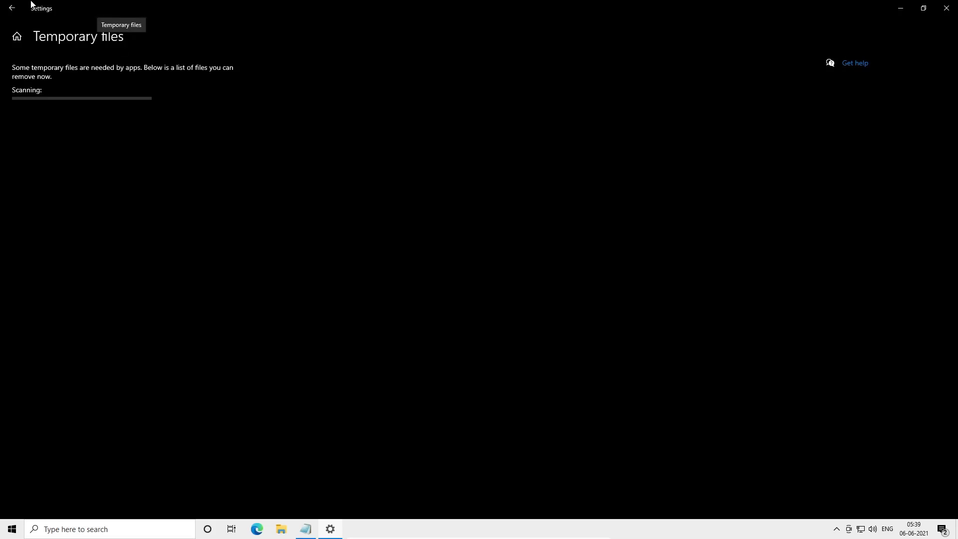
click(12, 8)
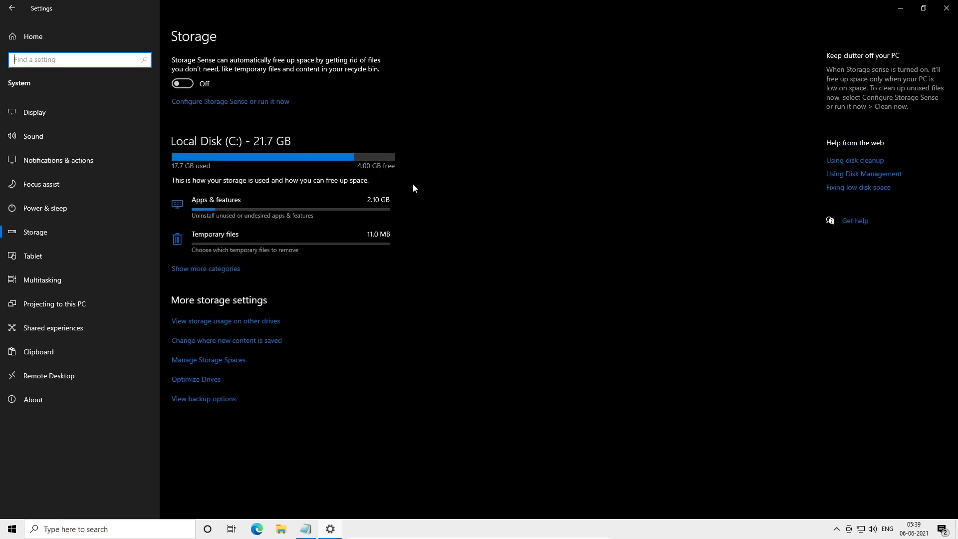
- Turn off Show suggestions in your timeline under Multitasking
click(42, 252)
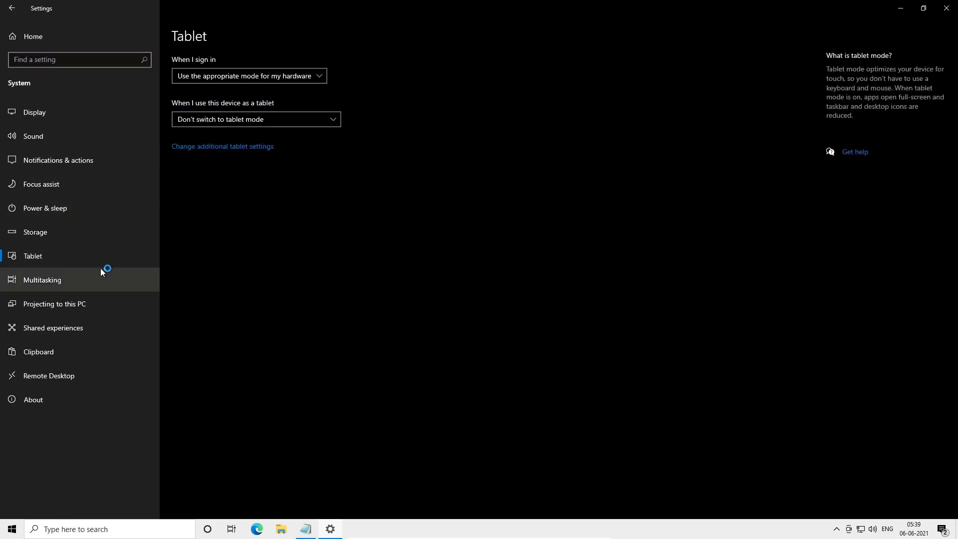
click(101, 270)
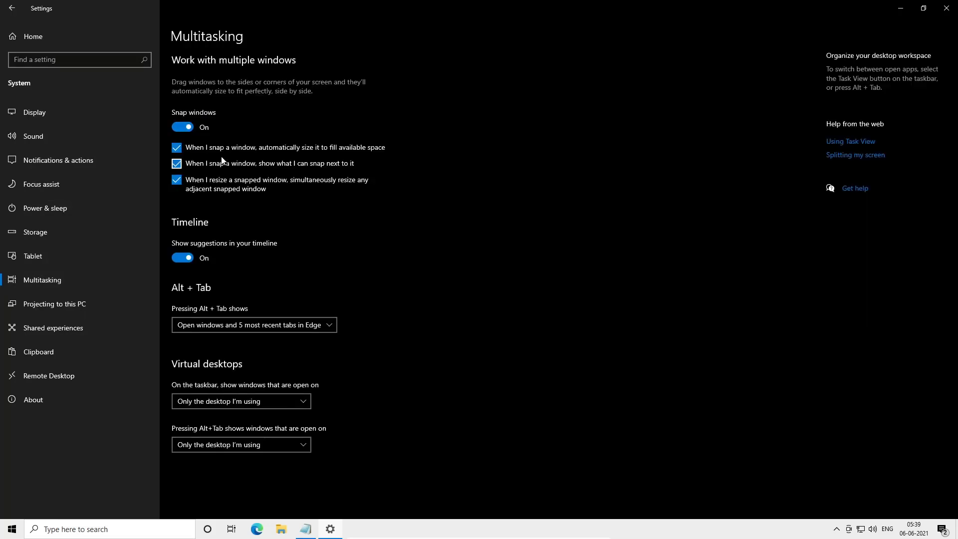
click(182, 257)
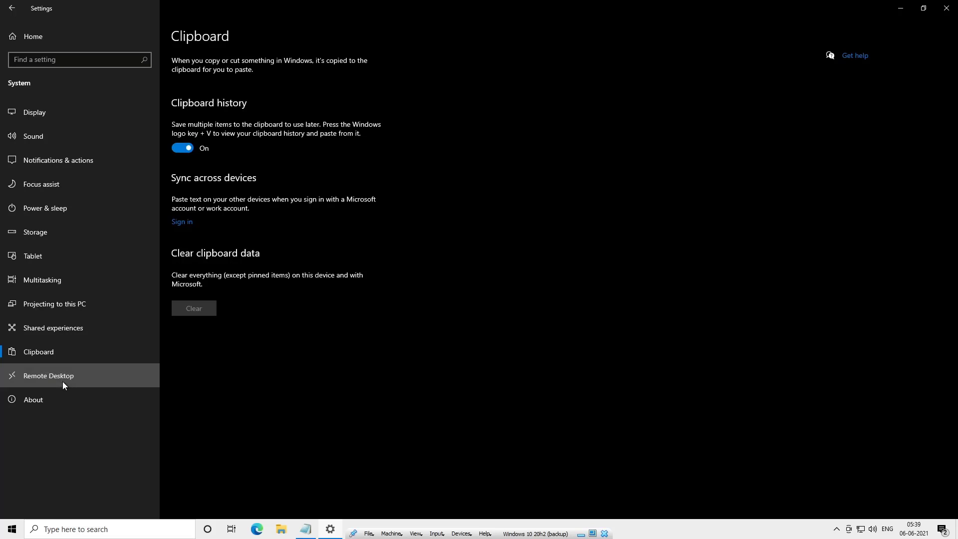
- Check the device and Windows specifications on the About page
click(60, 399)
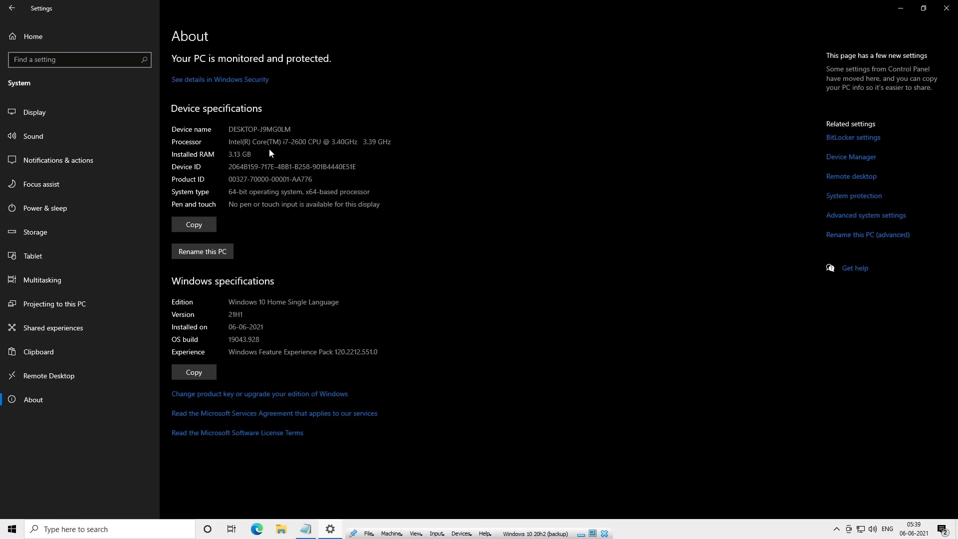
click(34, 35)
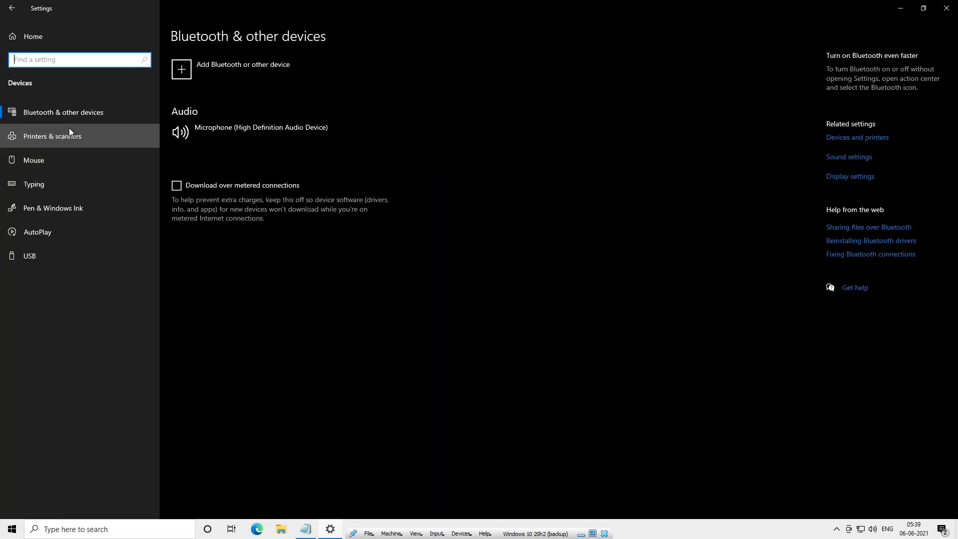
- Turn off Enhance pointer precision in the additional mouse pointer options and apply it
click(42, 164)
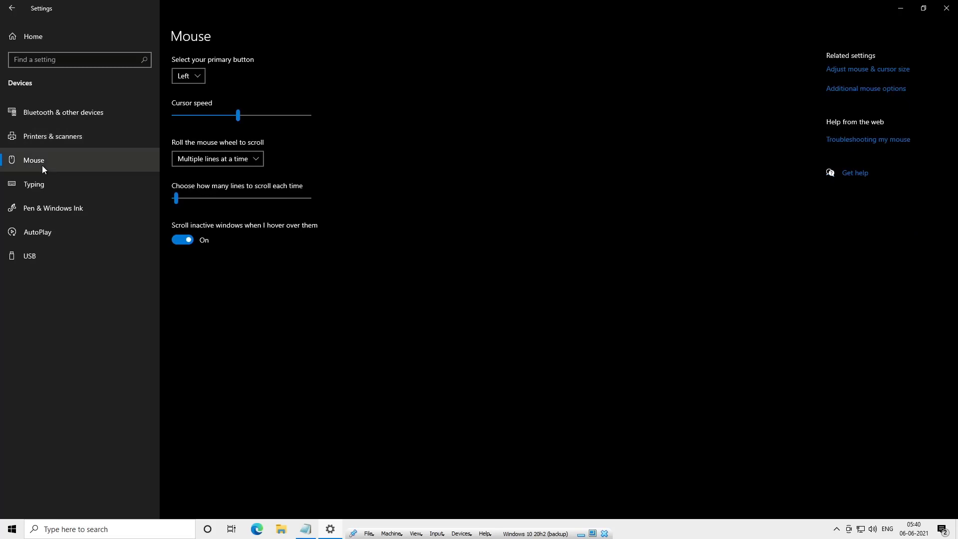
click(862, 89)
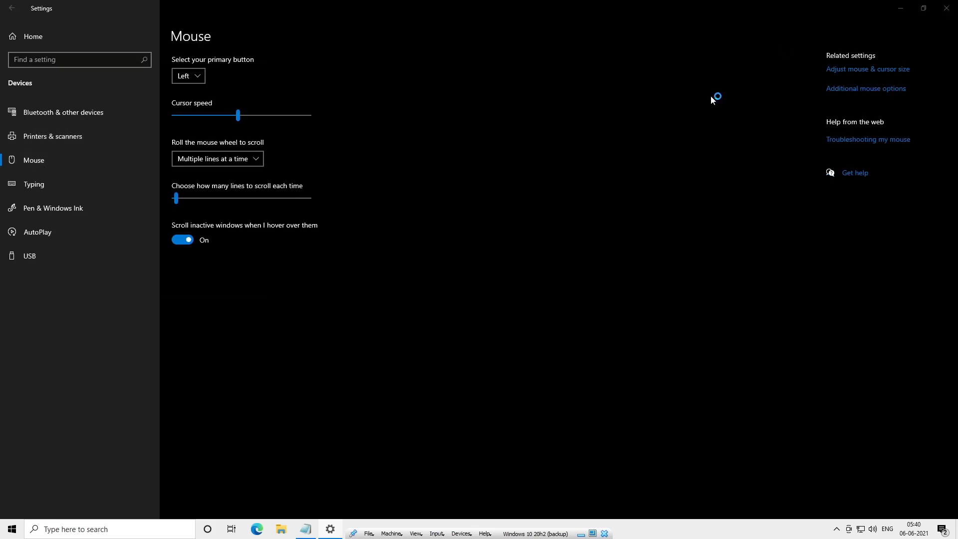
click(128, 92)
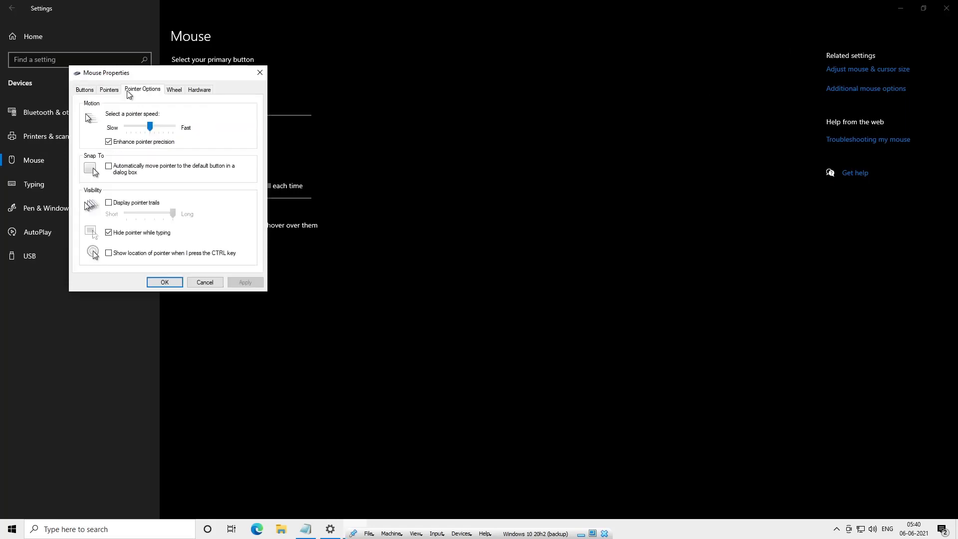
click(108, 142)
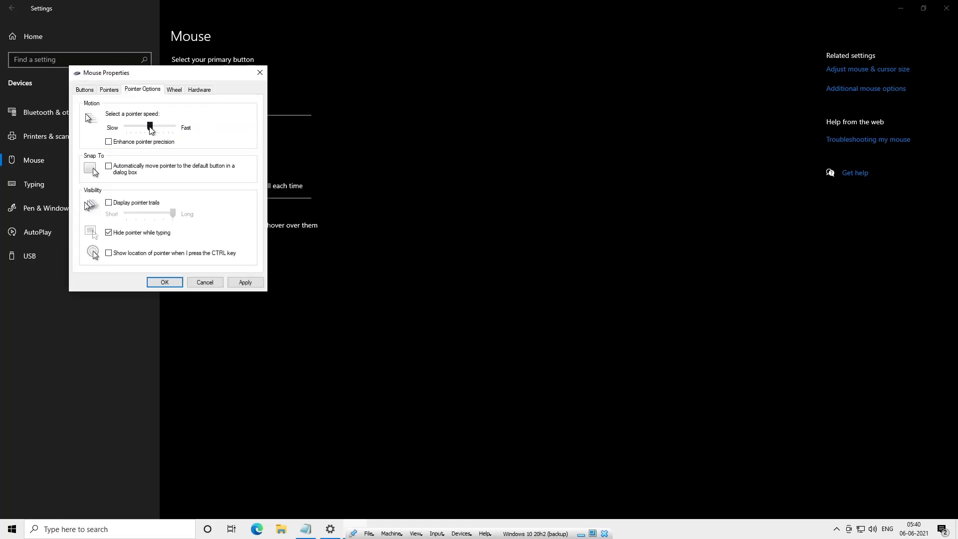
click(245, 282)
click(170, 283)
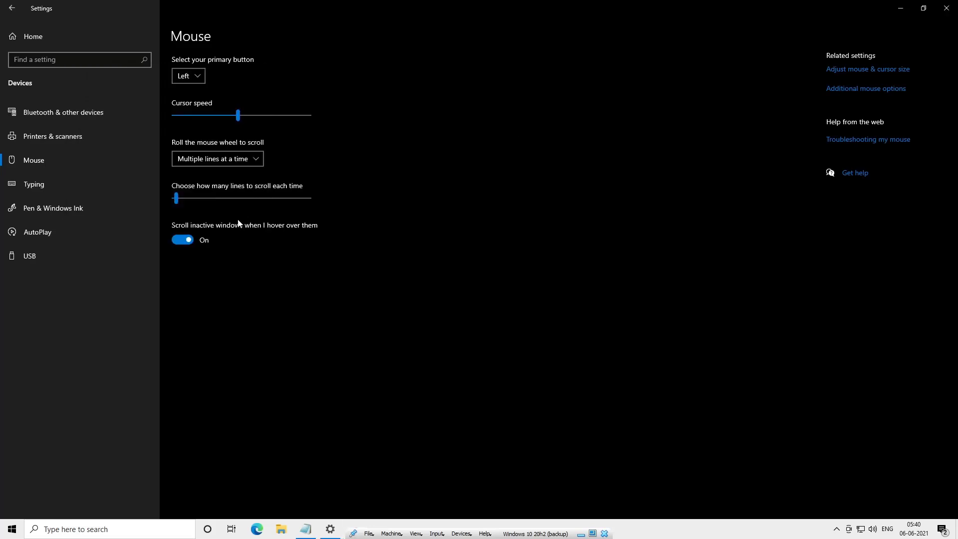
- Turn off spelling autocorrect, misspelling highlighting and all software keyboard typing suggestion options on the Typing page
click(84, 184)
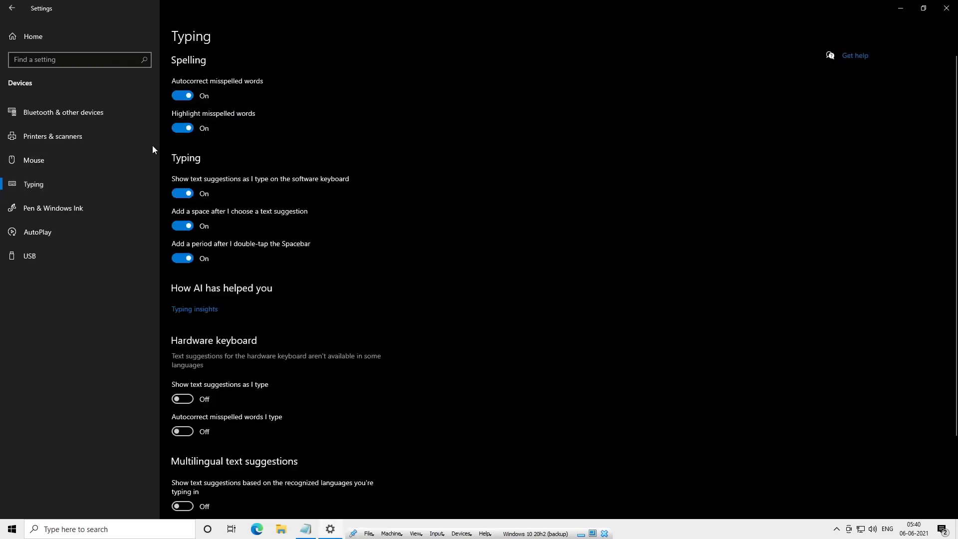
click(184, 95)
click(185, 128)
click(184, 194)
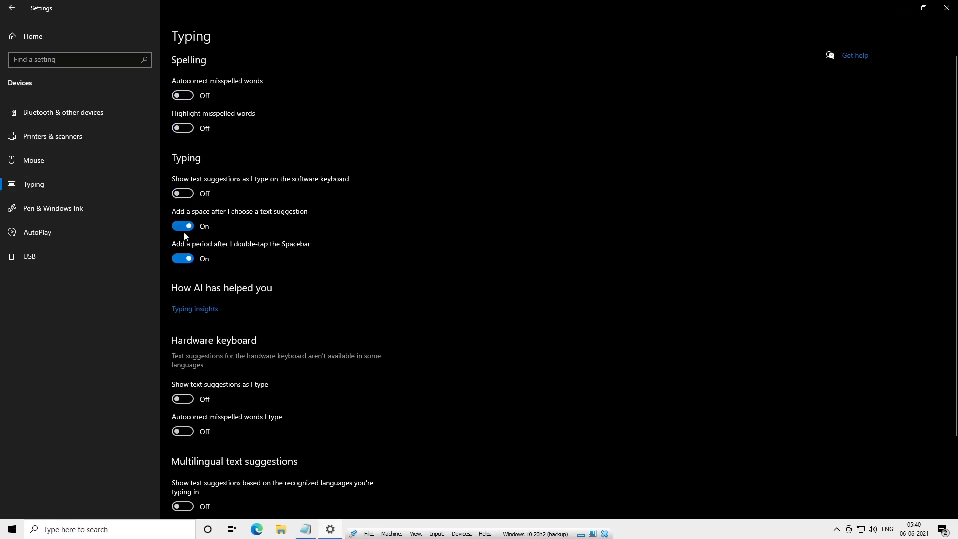
click(184, 229)
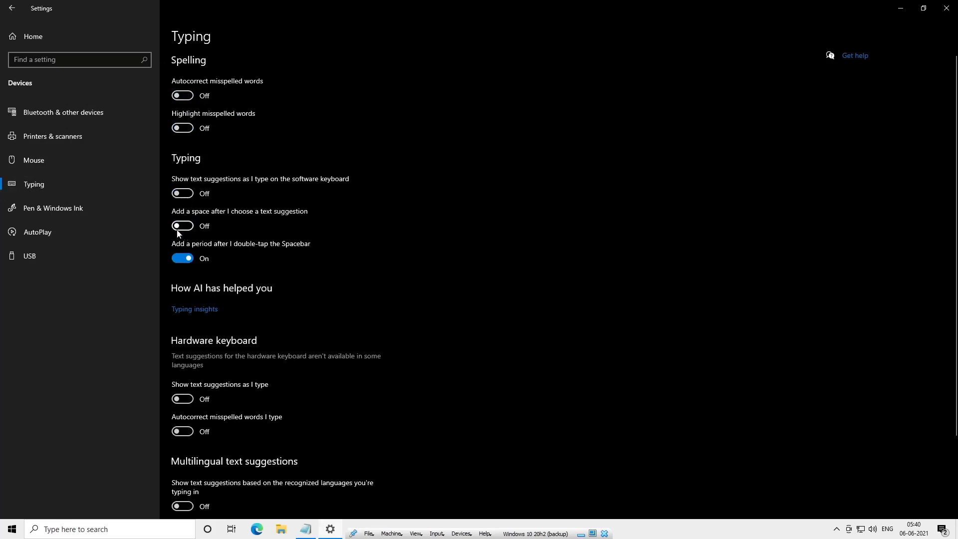
click(183, 258)
scroll(188, 262, down, 2)
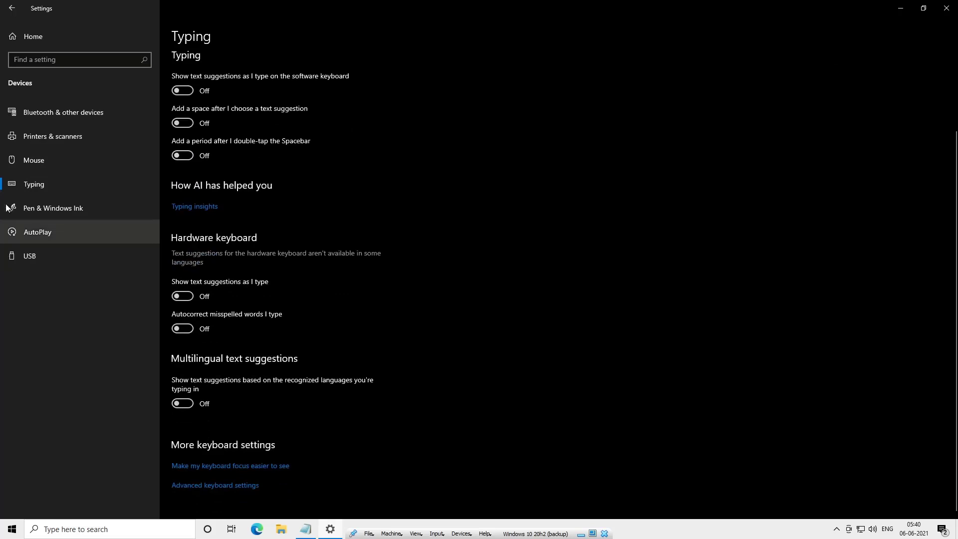
- Look through the AutoPlay and USB device settings pages
click(98, 237)
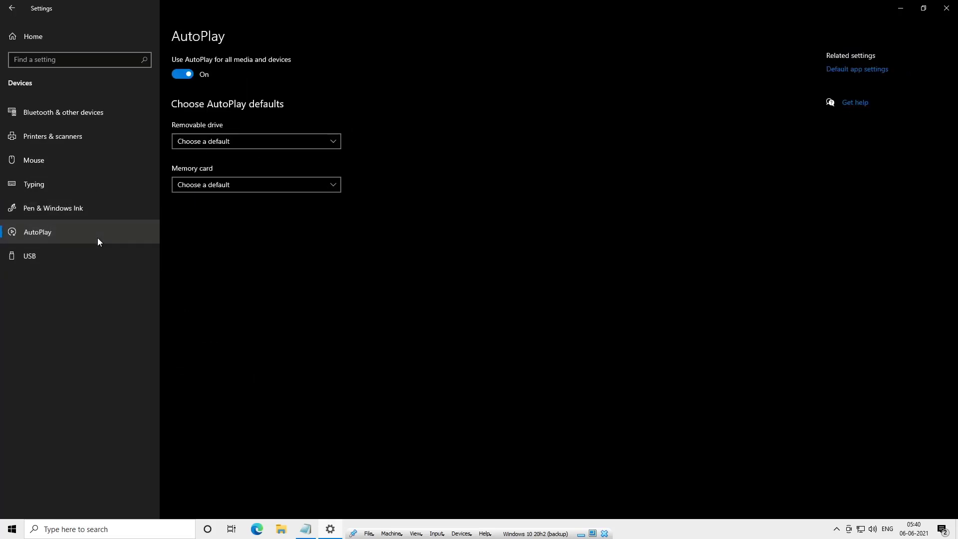
click(58, 254)
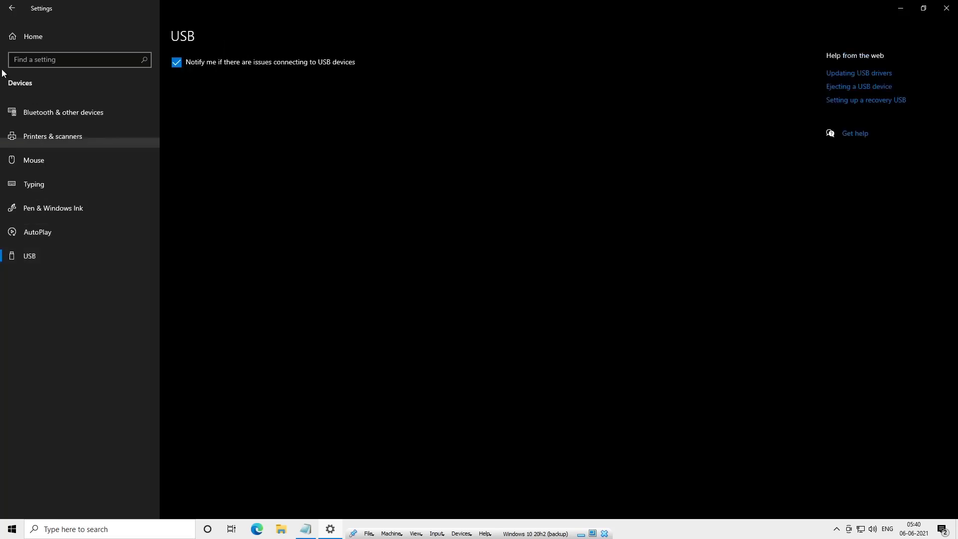
click(18, 8)
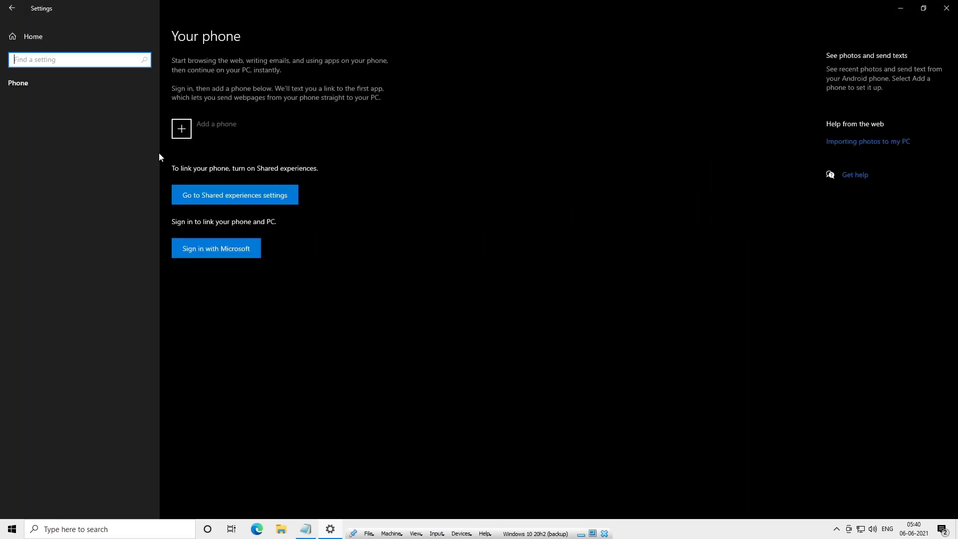
click(11, 8)
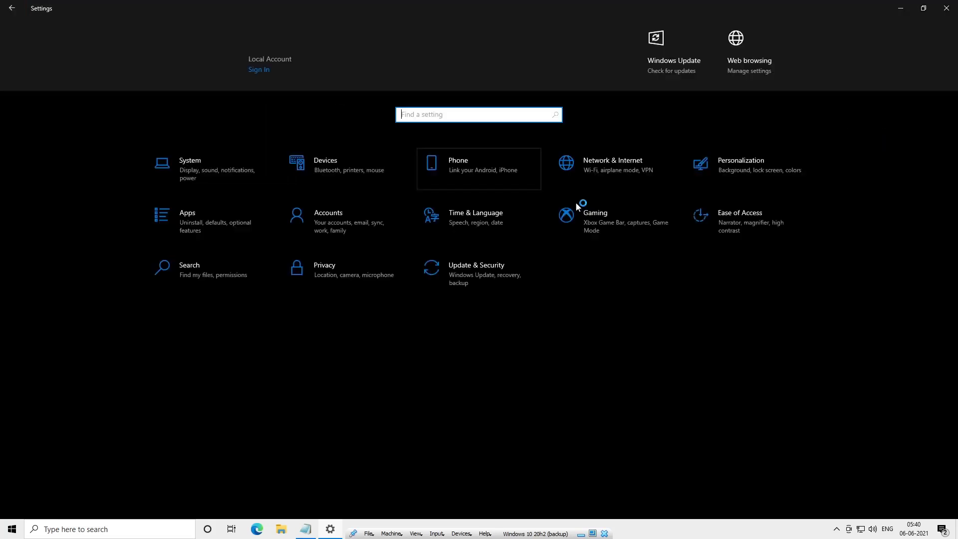
- Set the Ethernet network as a metered connection in its properties
click(568, 170)
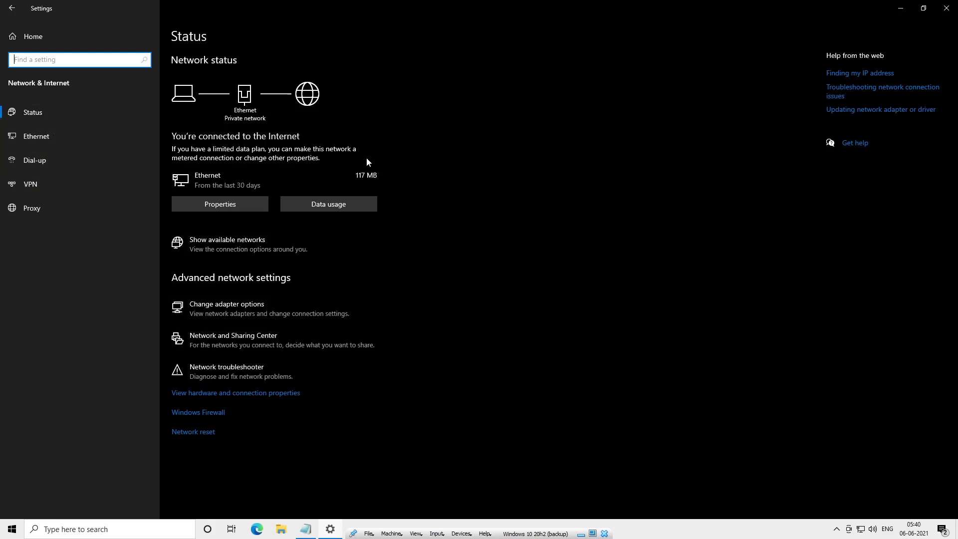
click(235, 208)
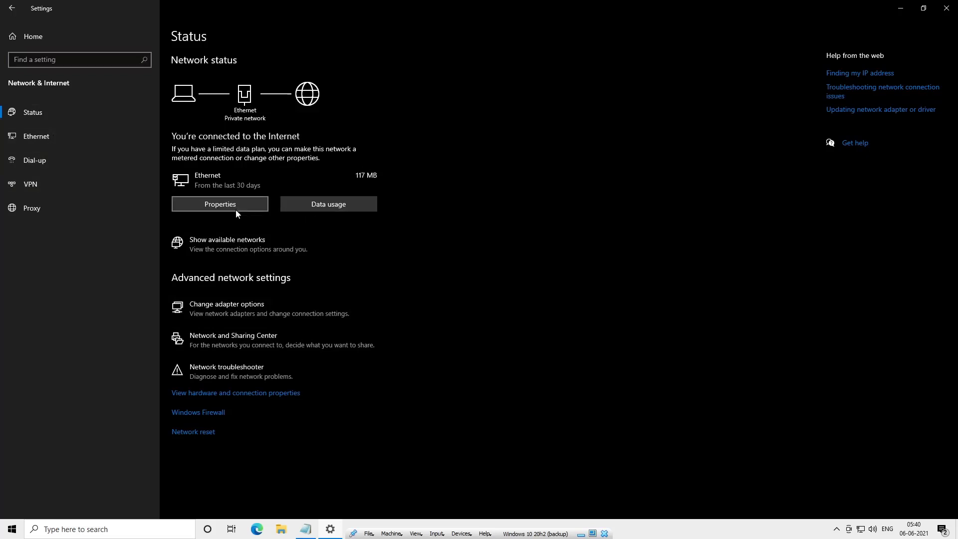
click(244, 212)
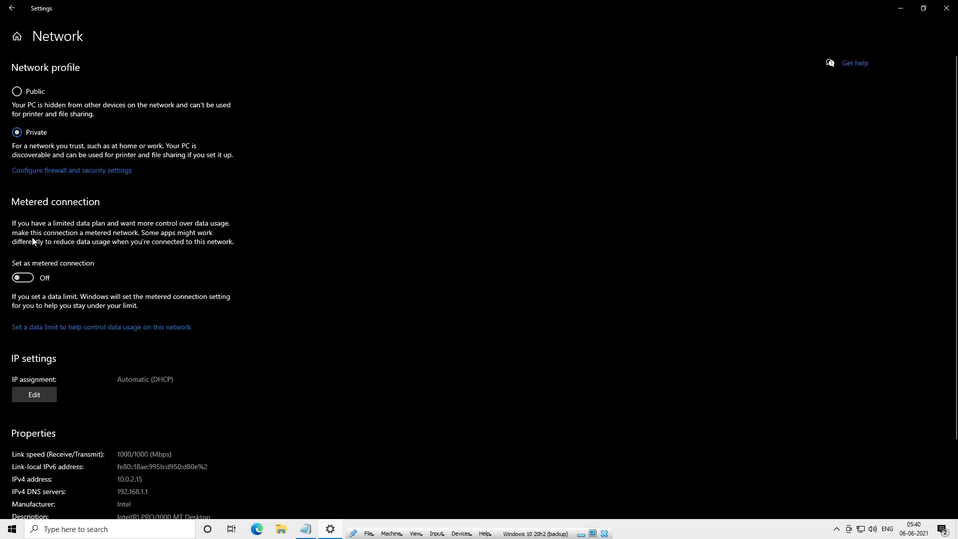
scroll(32, 241, down, 3)
click(31, 207)
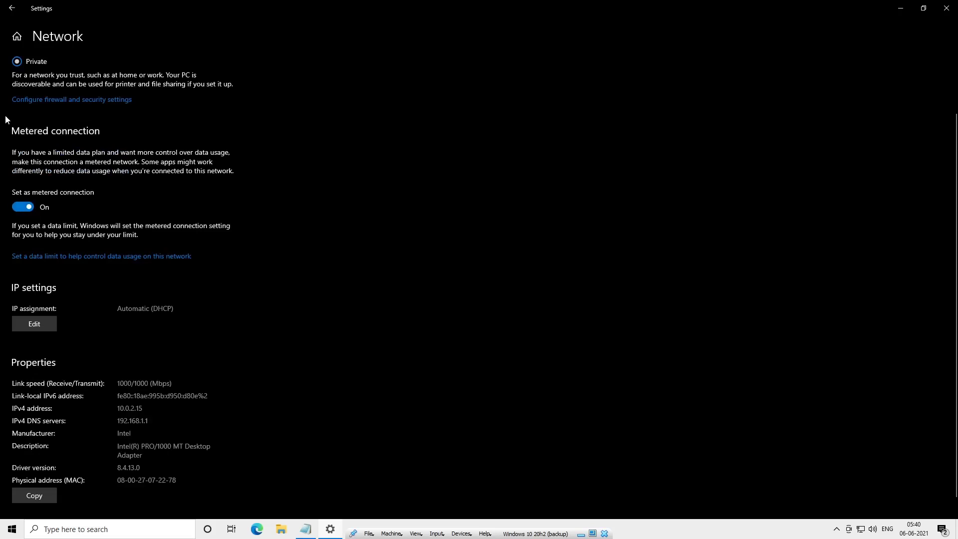
key(alt+Left)
- Browse the Dial-up, VPN and Proxy network settings pages
click(136, 160)
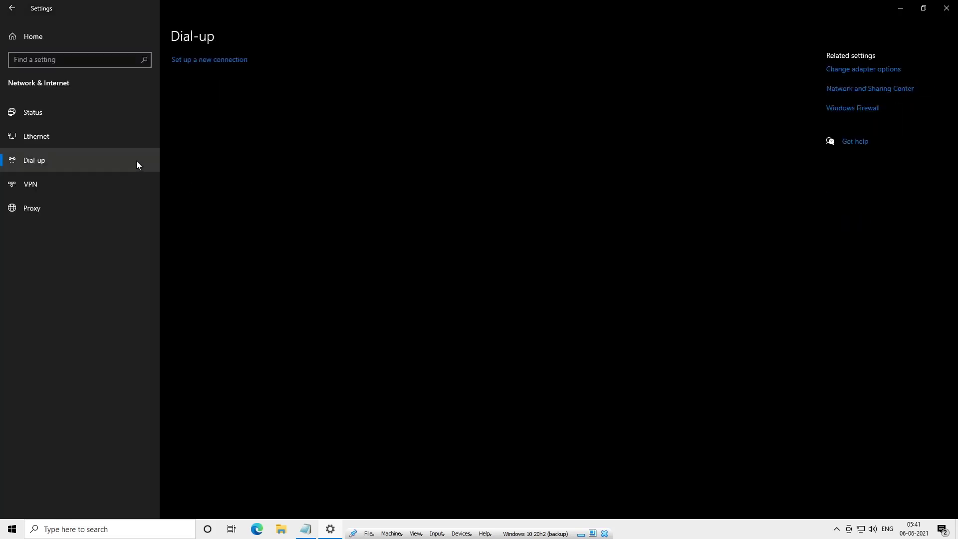
click(115, 180)
click(75, 202)
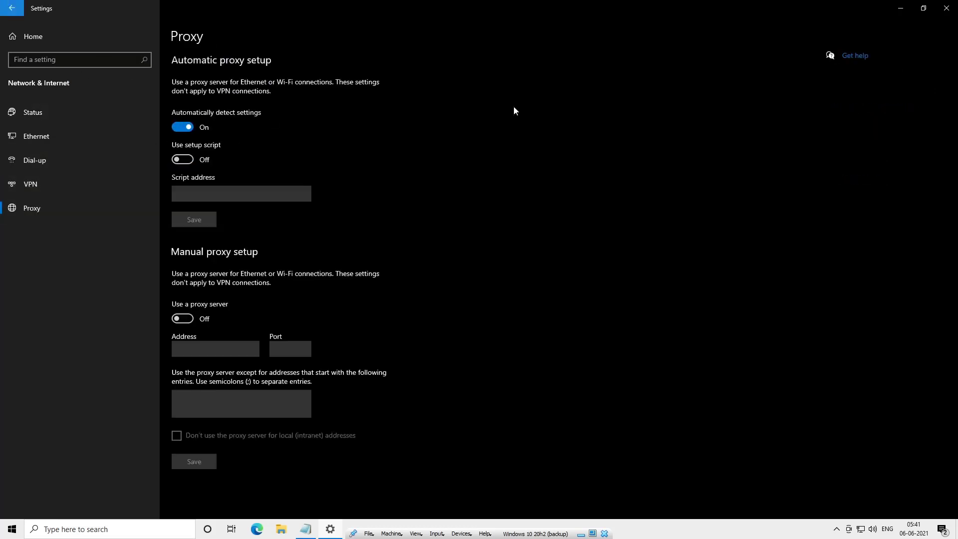
click(86, 122)
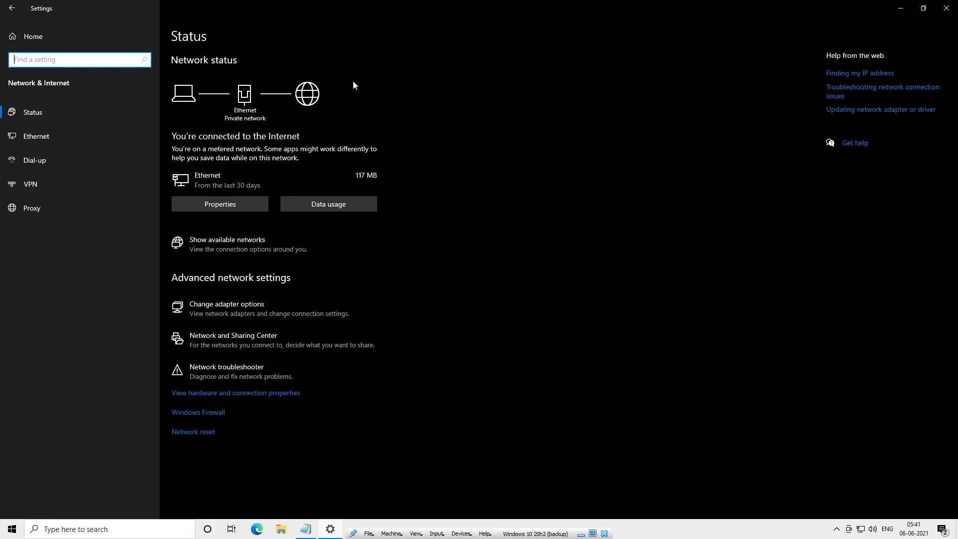
click(9, 6)
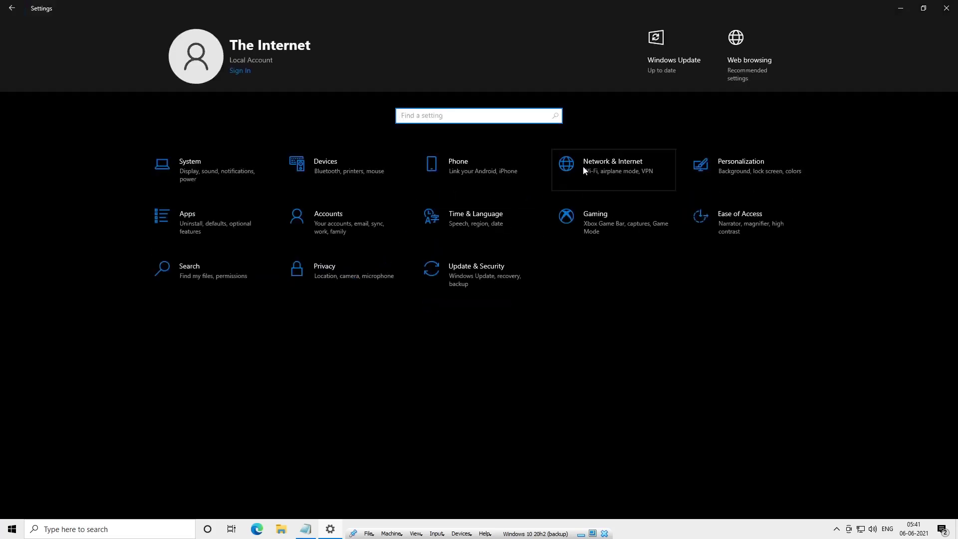
click(580, 168)
click(12, 8)
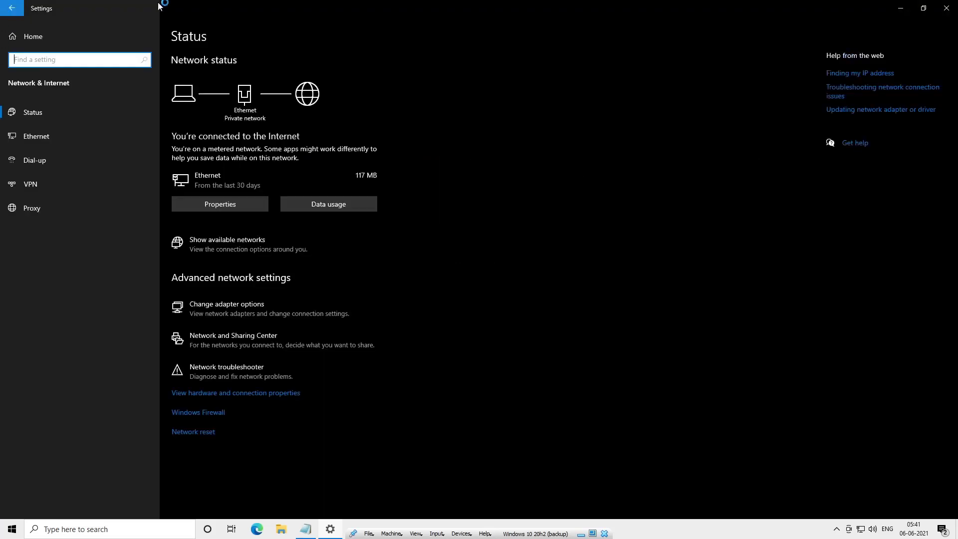
- Browse the Colors, Lock screen and Themes personalization pages and the desktop icon settings
click(732, 172)
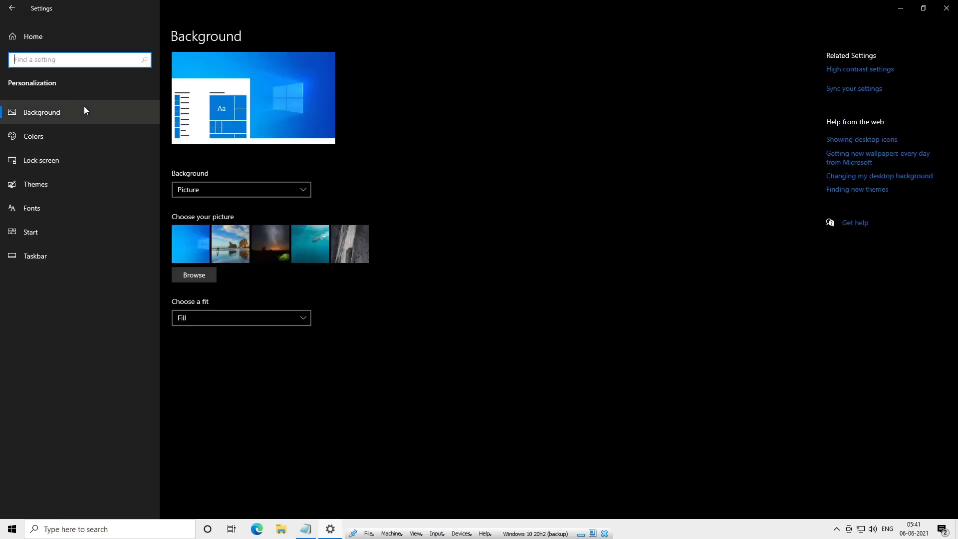
click(65, 129)
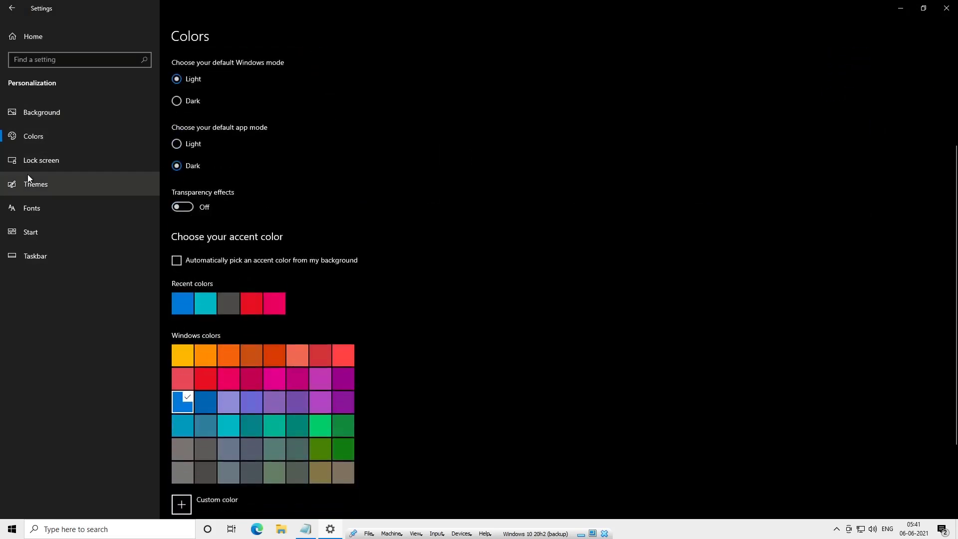
click(33, 161)
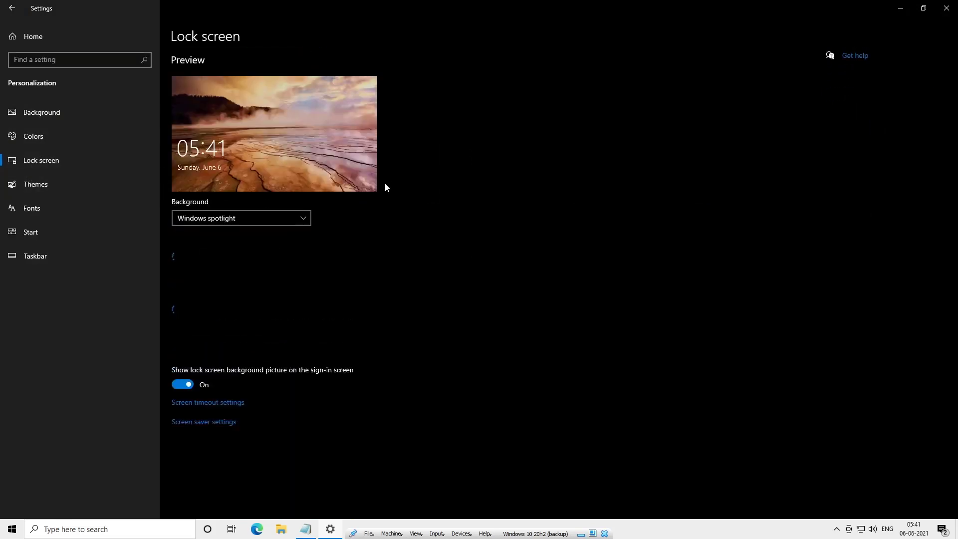
click(33, 193)
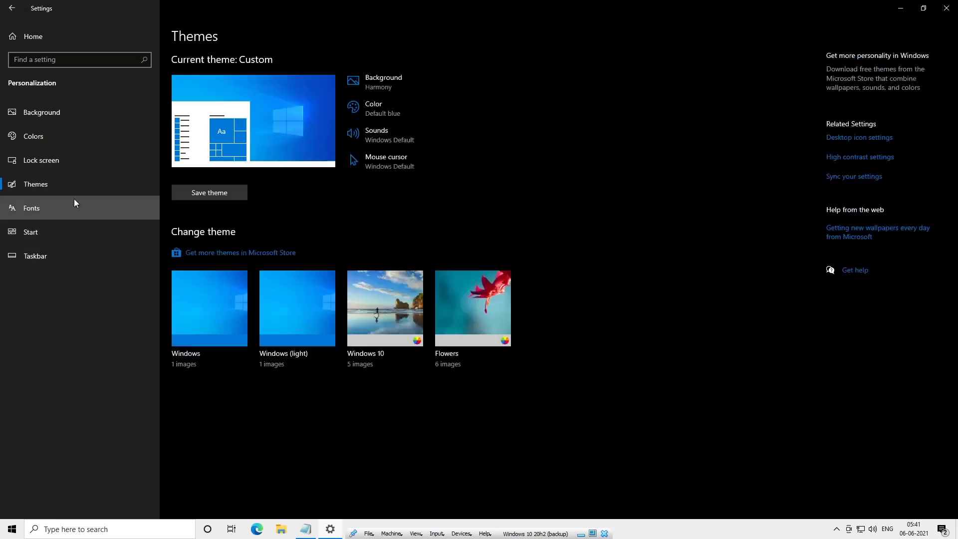
click(863, 139)
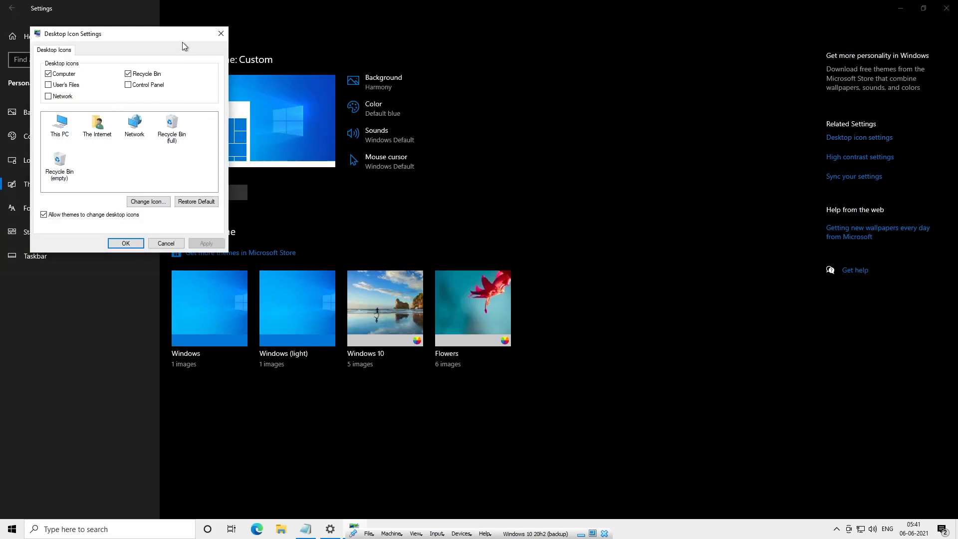
click(221, 34)
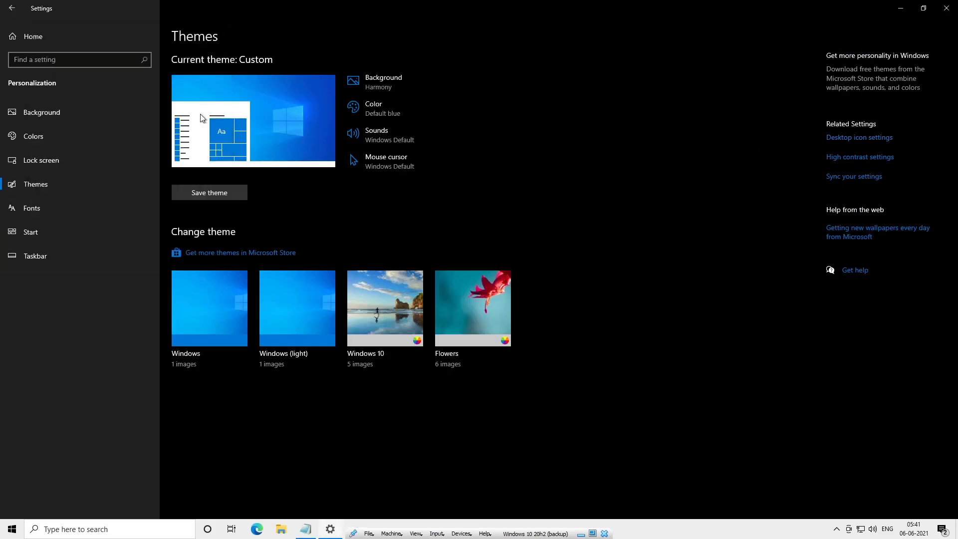
- Turn off Start suggestions and recently opened items in Jump Lists on the Start page
click(77, 222)
click(84, 207)
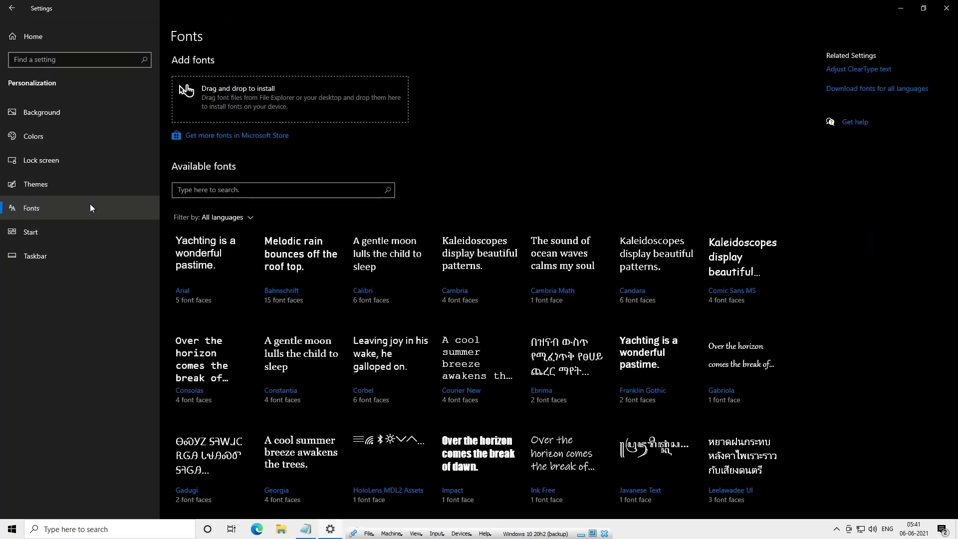
click(70, 239)
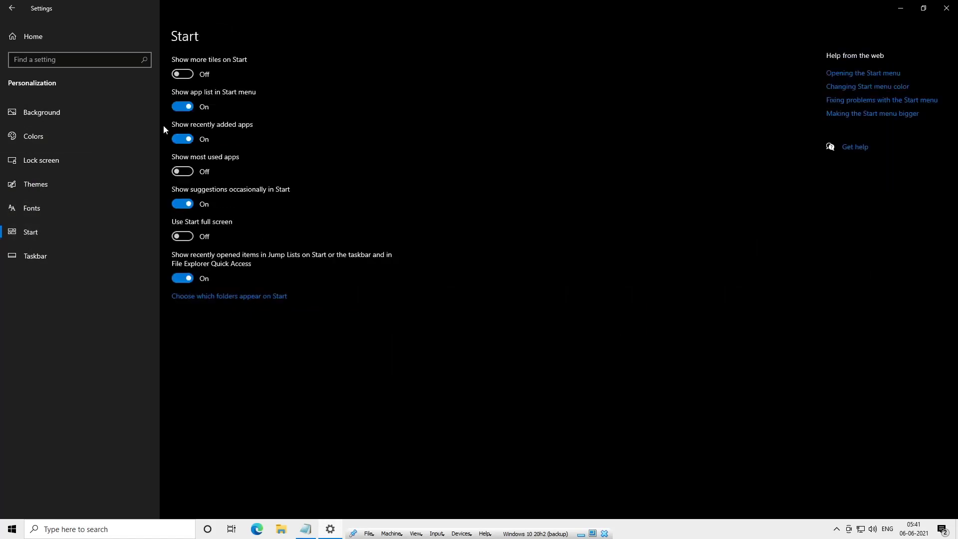
click(180, 203)
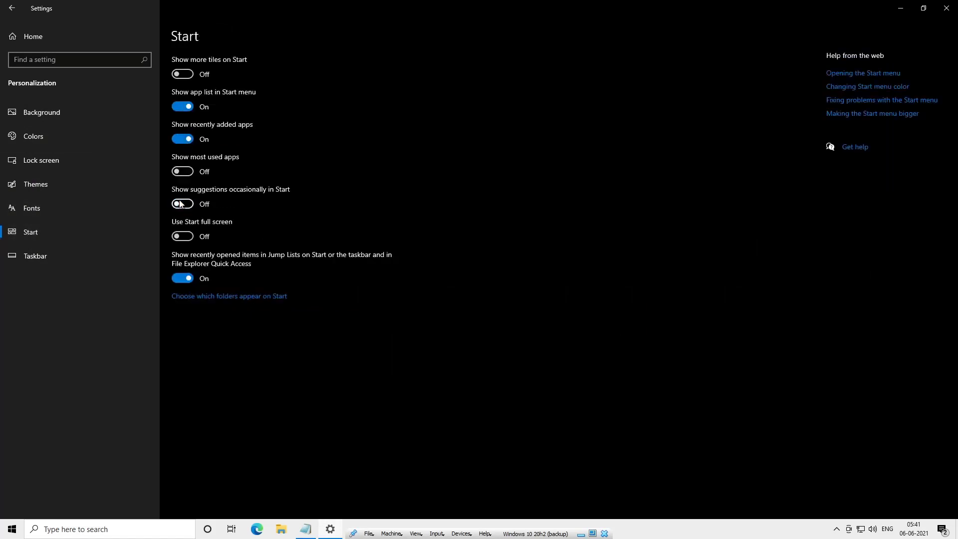
click(183, 278)
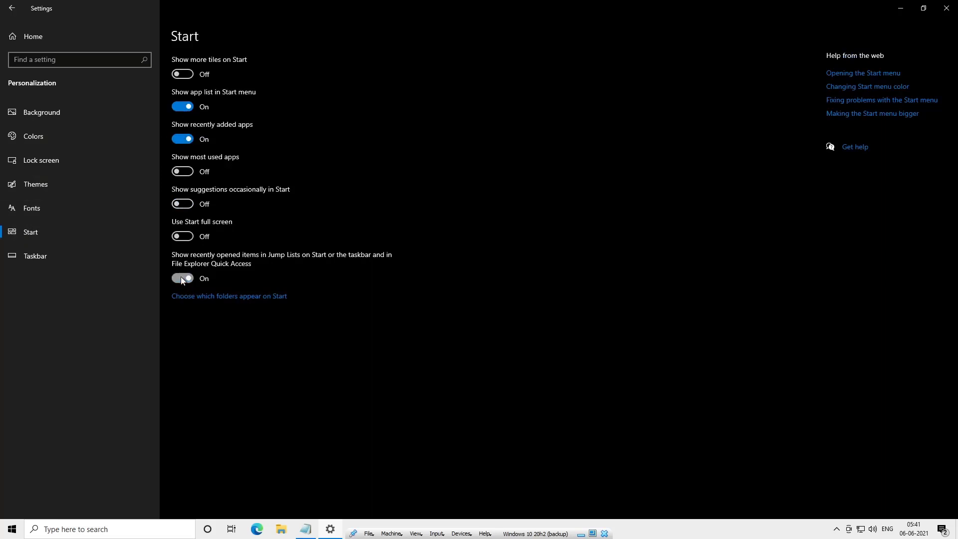
- Turn off badges on taskbar buttons in the Taskbar settings
click(102, 255)
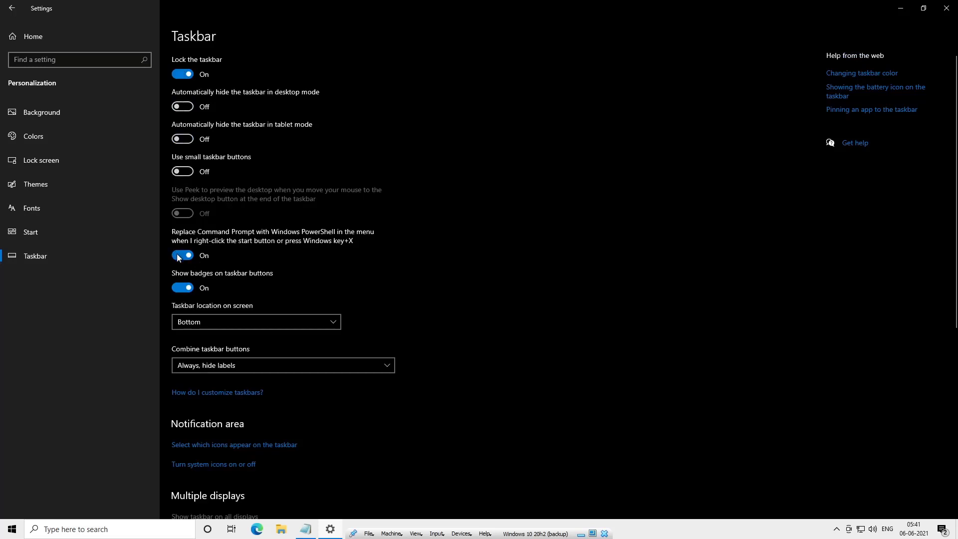
click(188, 288)
scroll(506, 298, down, 5)
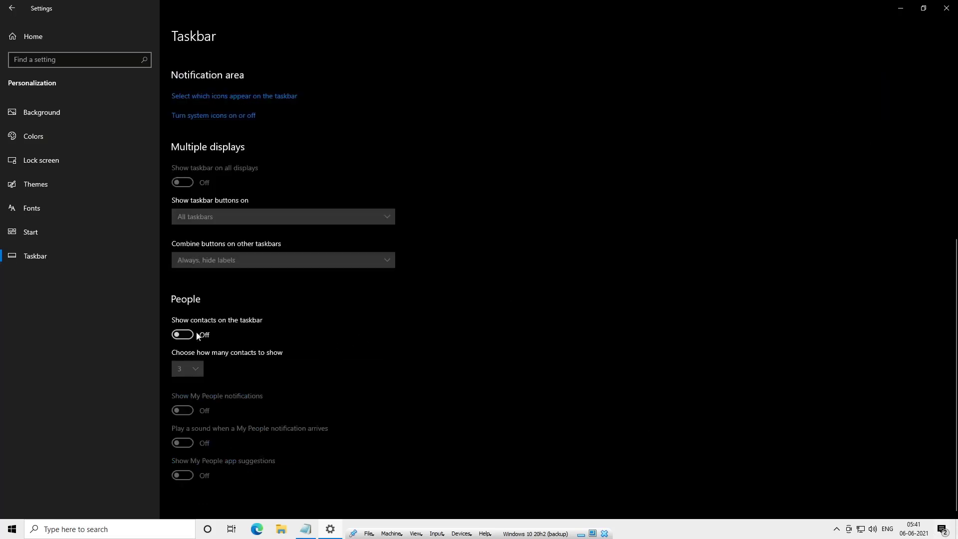
click(15, 11)
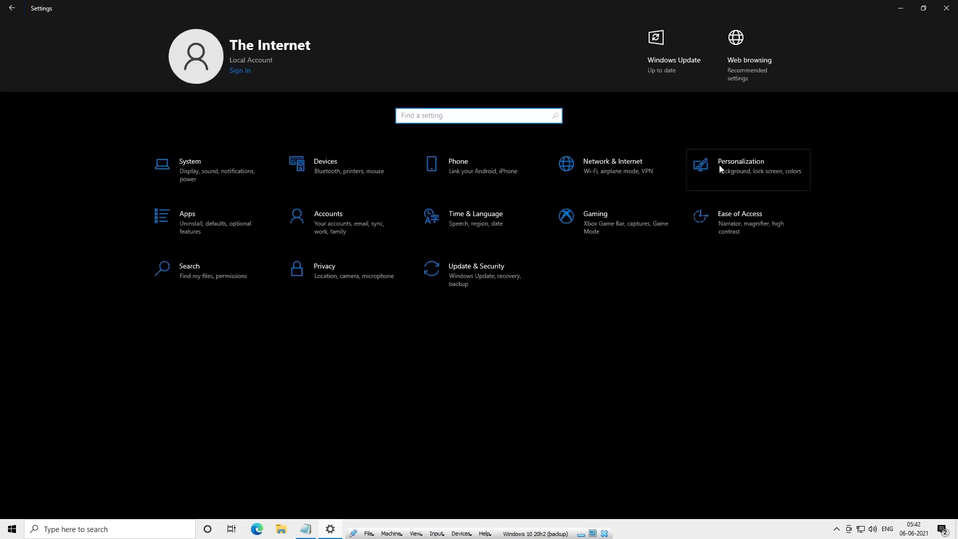
- Open Apps and browse the installed apps list in Apps & features
click(232, 230)
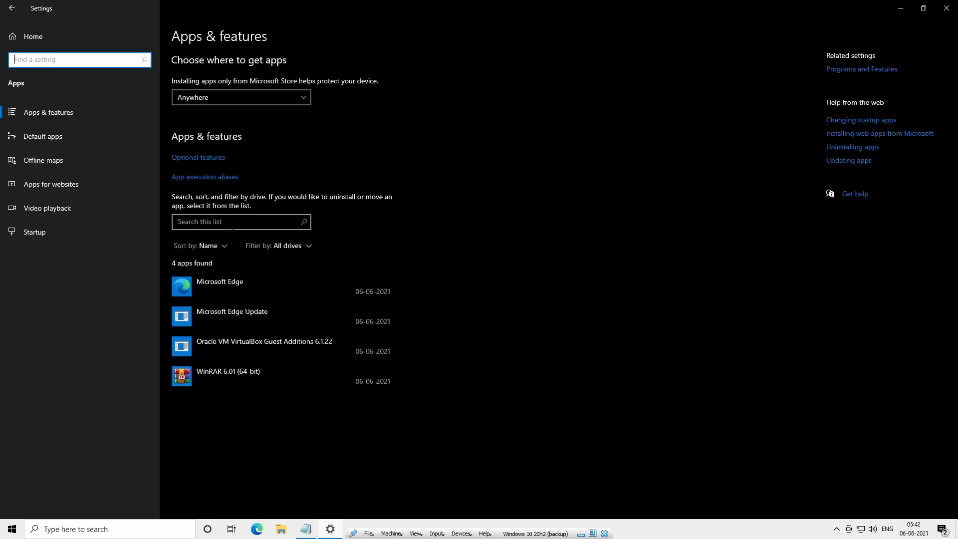
scroll(410, 306, down, 10)
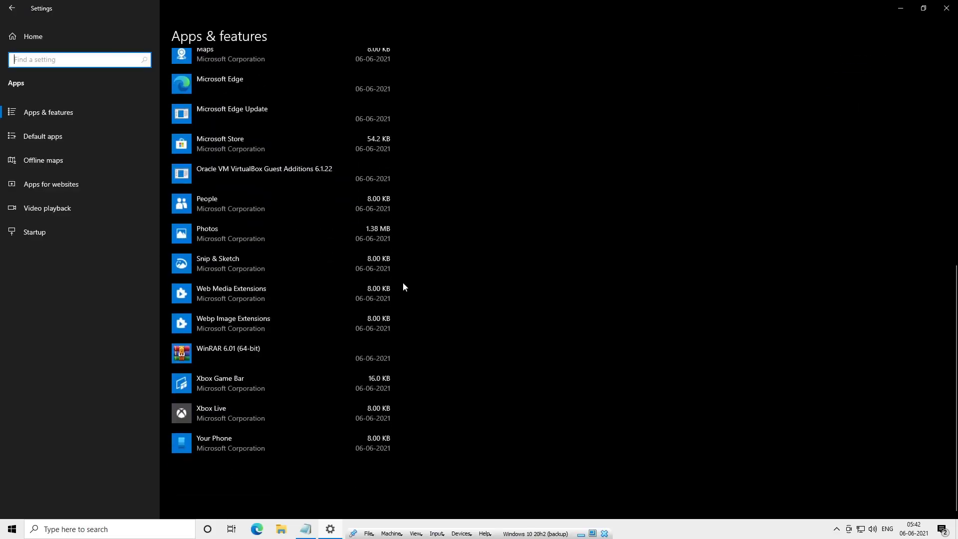
scroll(289, 309, up, 9)
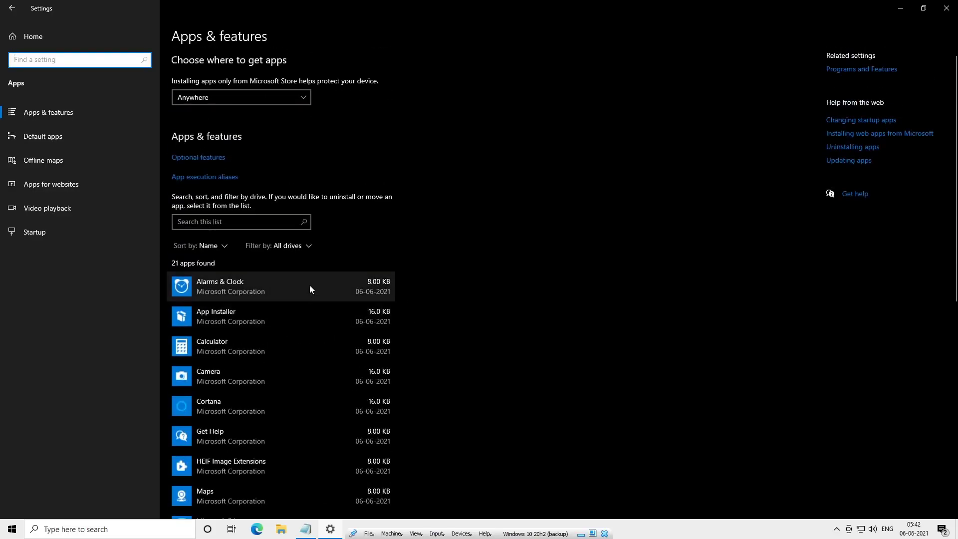
click(382, 298)
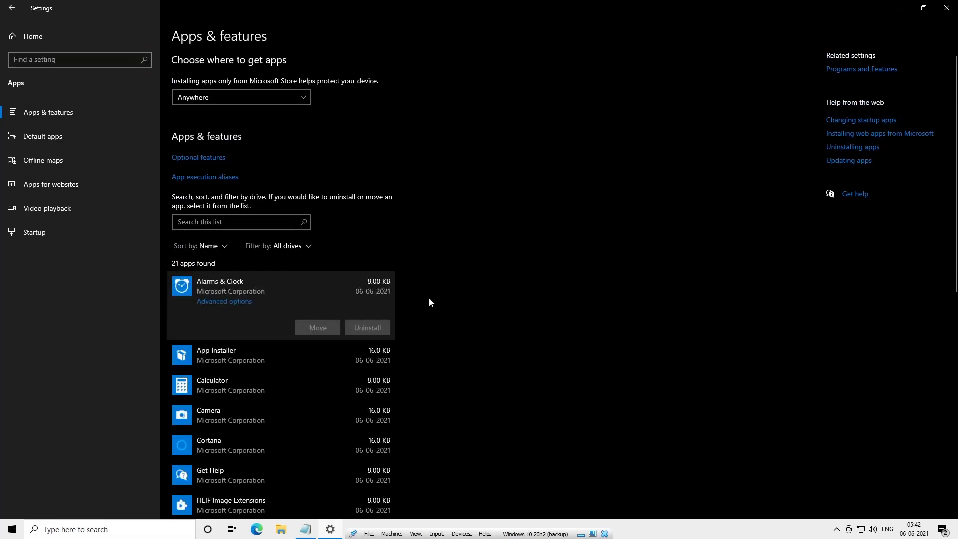
scroll(369, 327, down, 10)
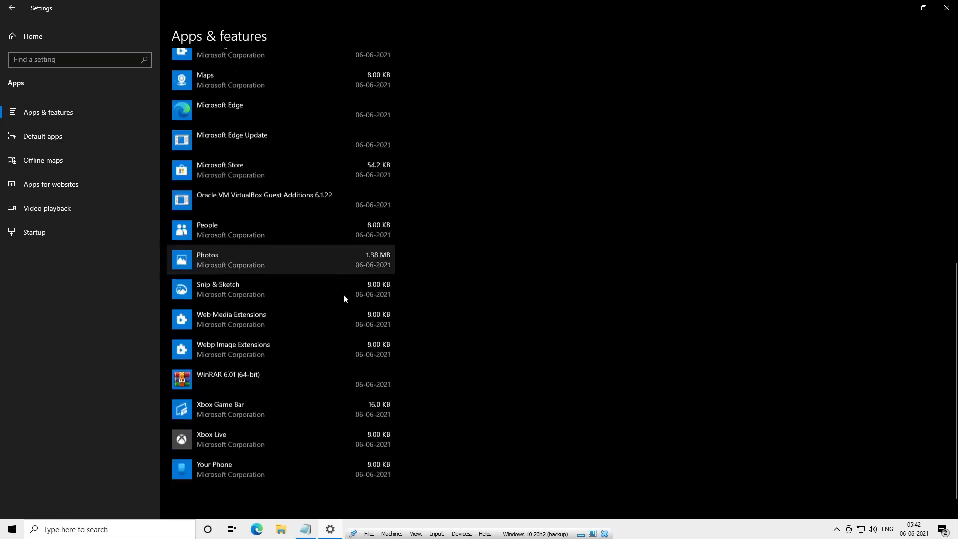
click(278, 367)
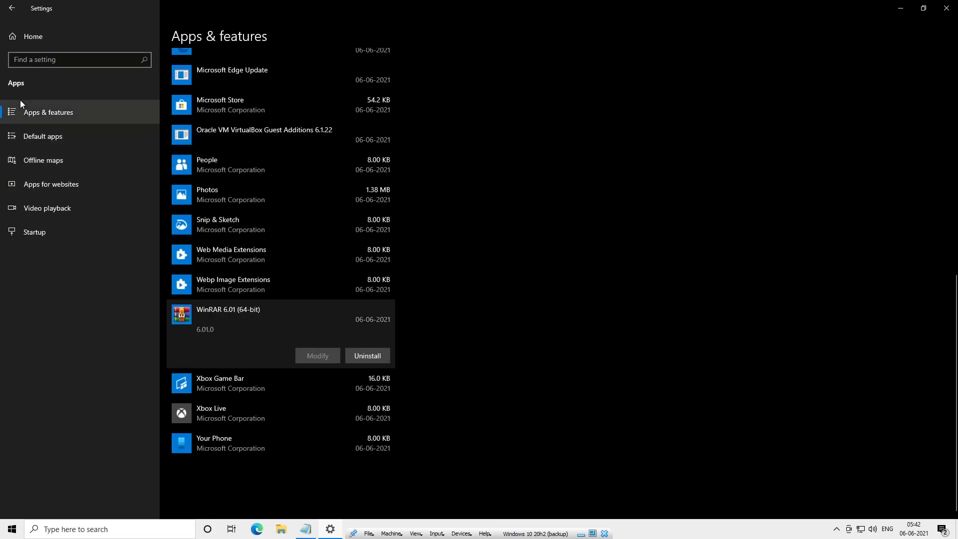
- Browse the Default apps settings page
click(1, 134)
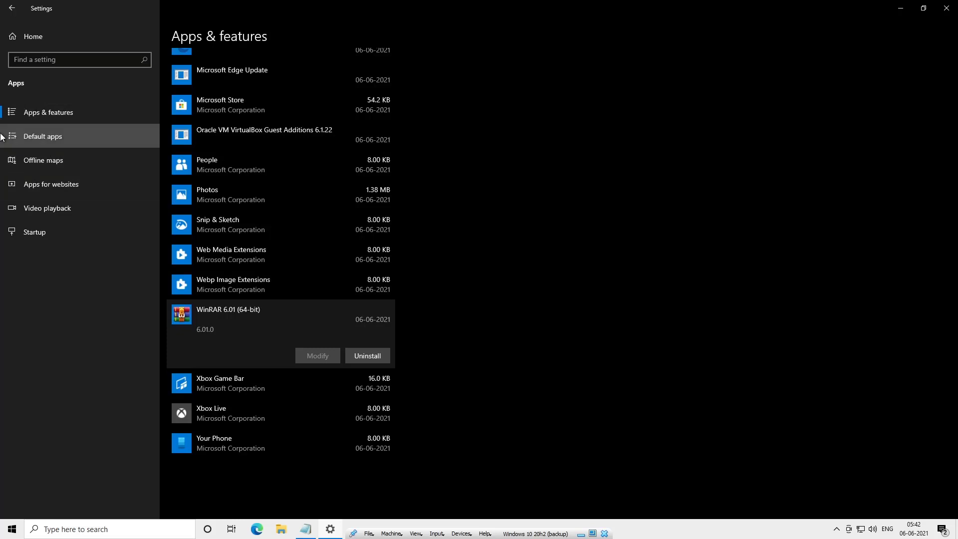
scroll(320, 196, down, 1)
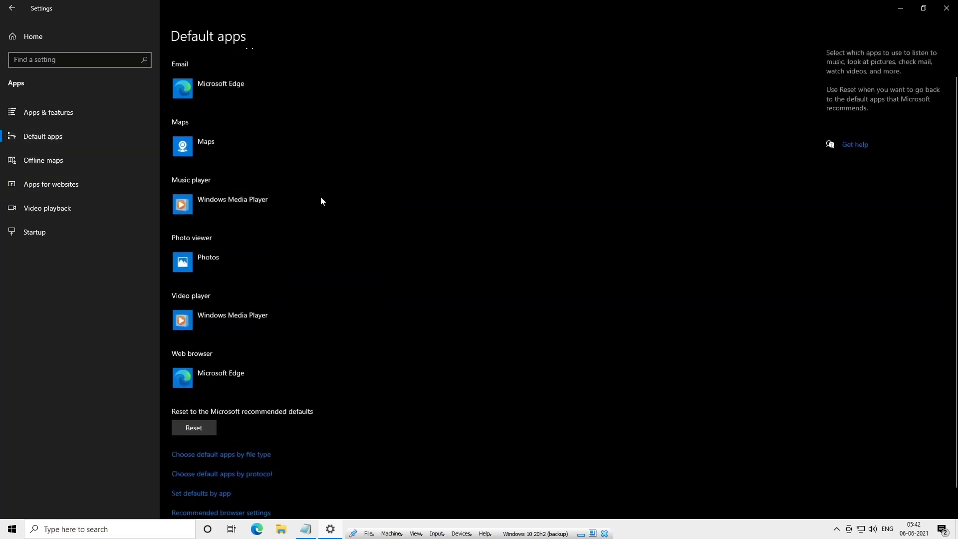
scroll(320, 195, up, 1)
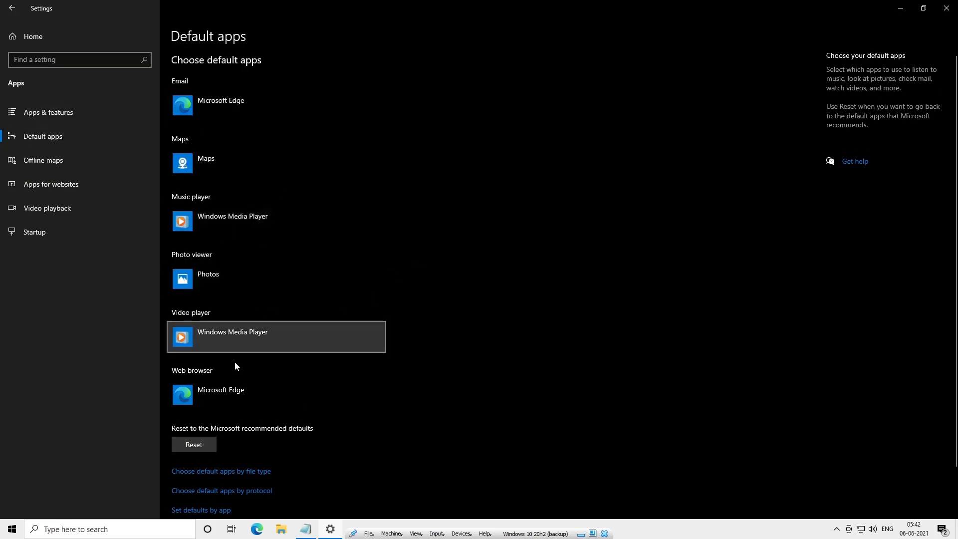
- Turn off automatic map updates and delete all offline maps on the Offline maps page
click(97, 163)
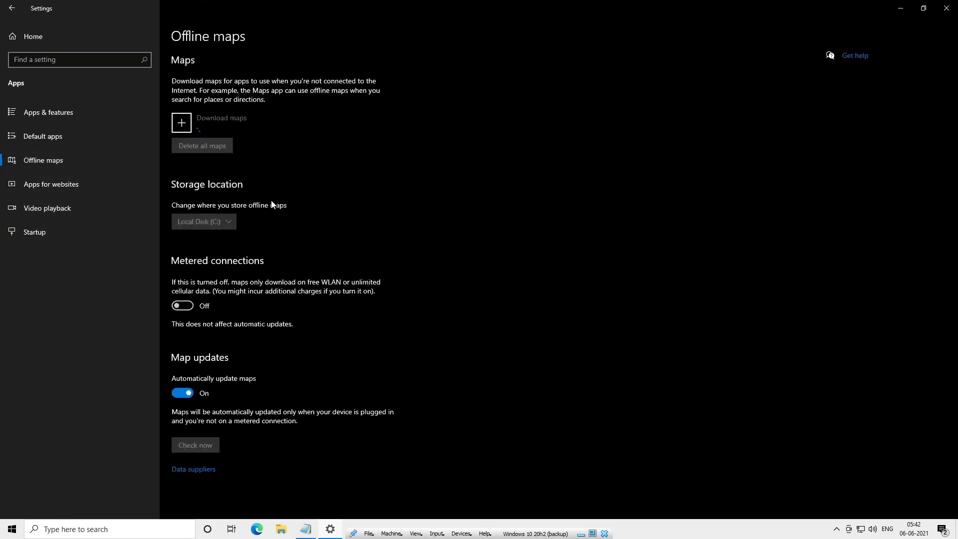
click(183, 408)
scroll(180, 330, down, 1)
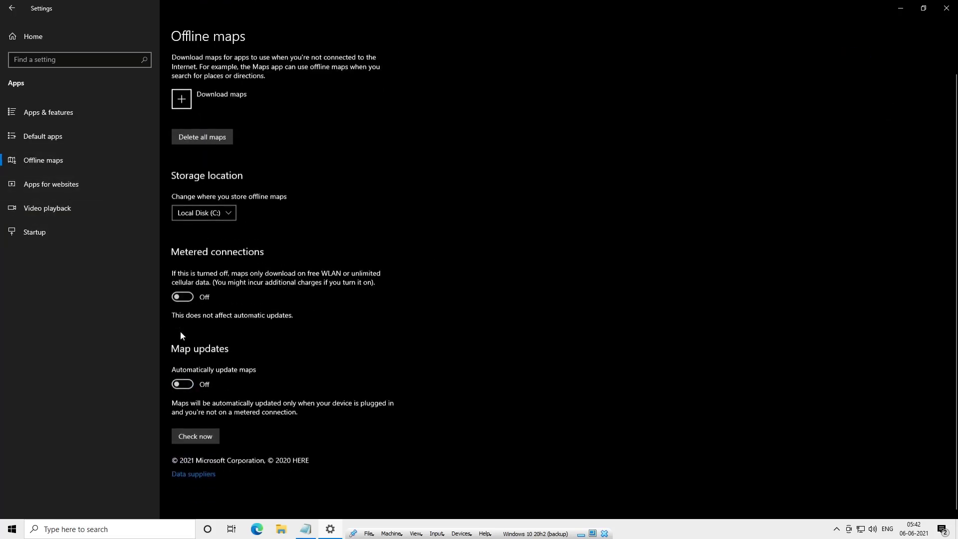
click(209, 135)
click(251, 111)
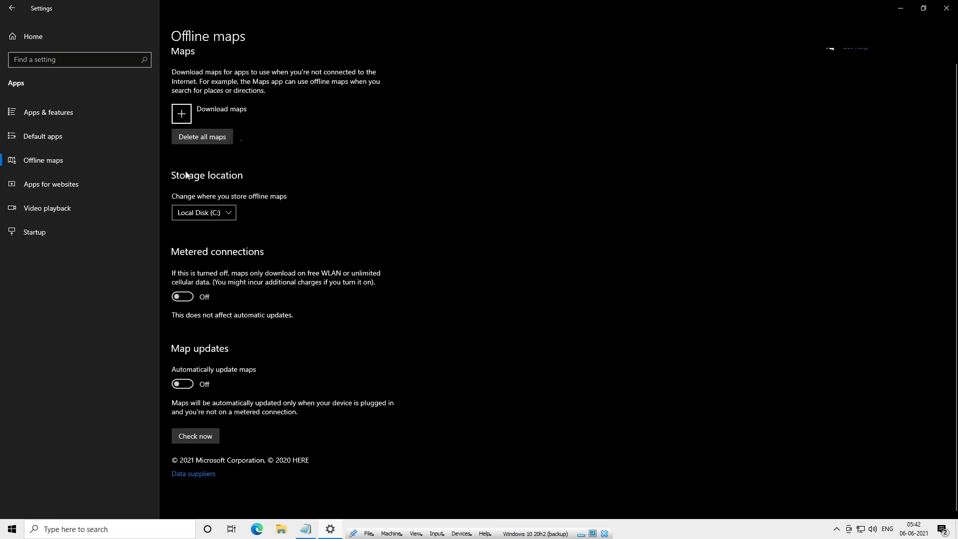
- Turn off the Maps app association for maps.windows.com in Apps for websites
click(61, 190)
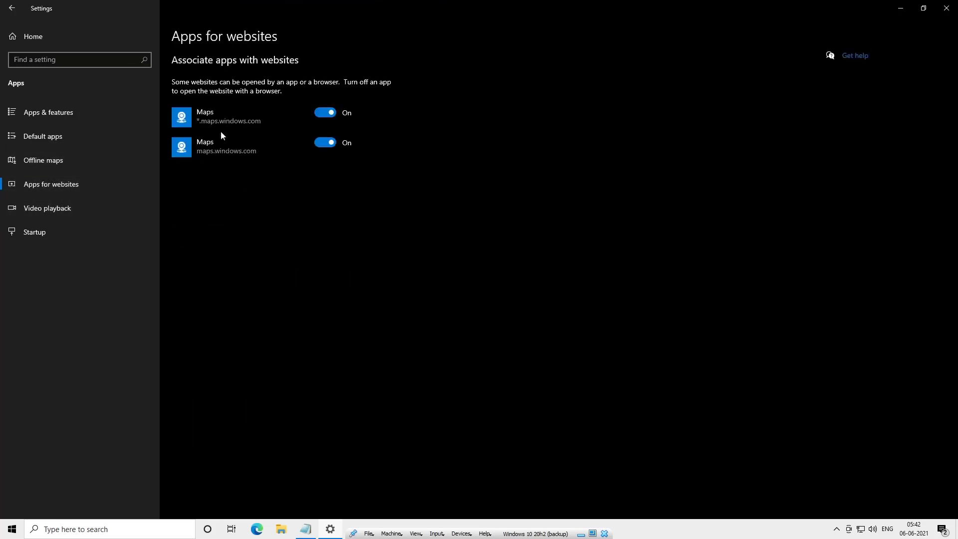
click(325, 145)
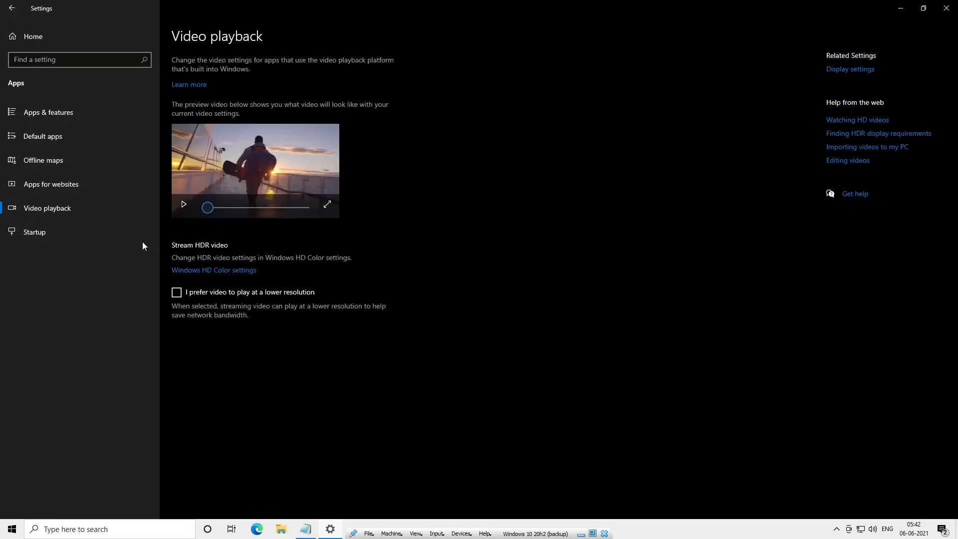
- Disable the VirtualBox Guest Additions Tray App and Windows Security notification icon startup apps
click(125, 241)
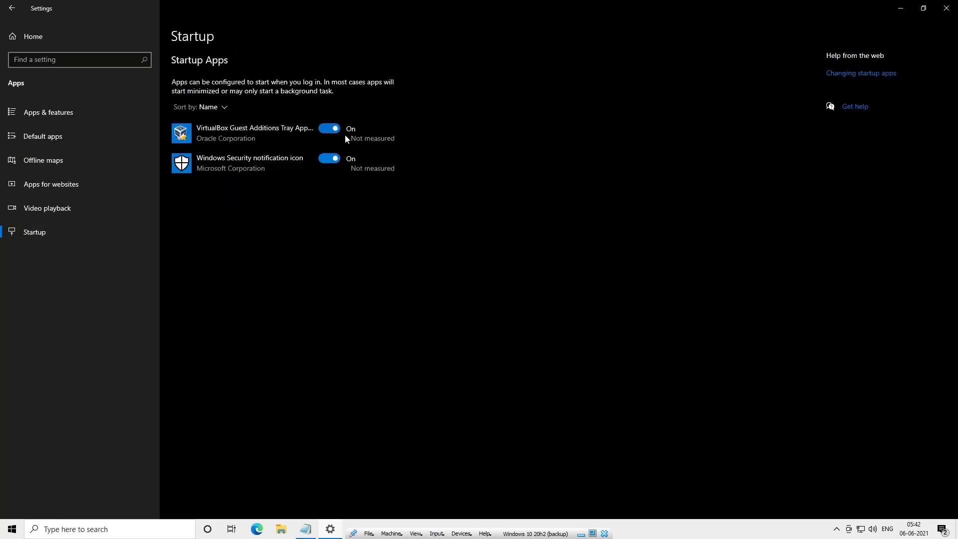
click(329, 131)
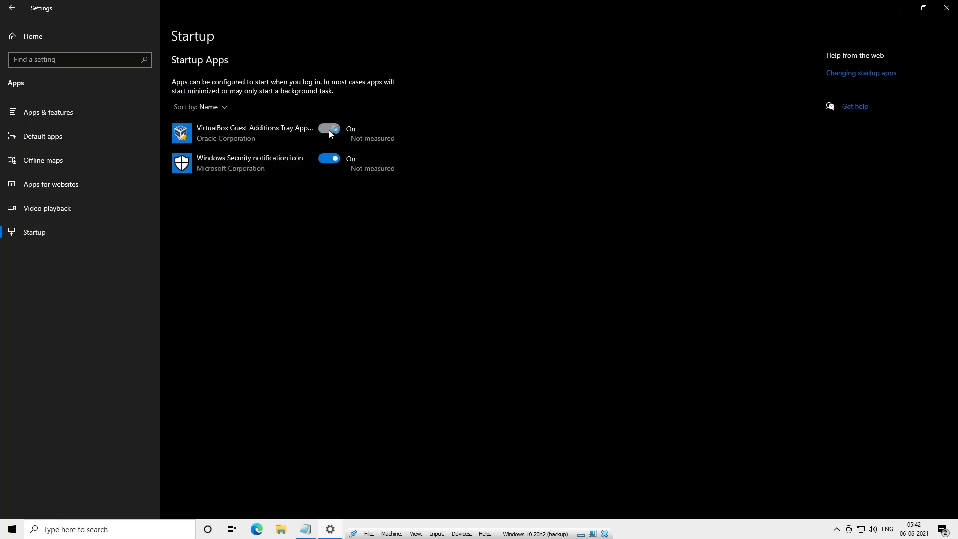
click(328, 158)
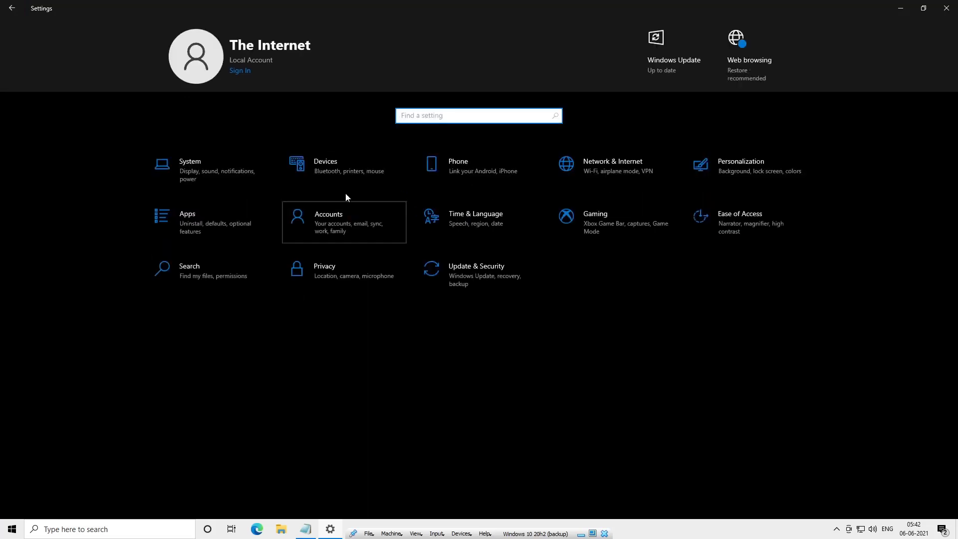
- Browse the Accounts settings pages from Your info through Sync your settings
click(328, 201)
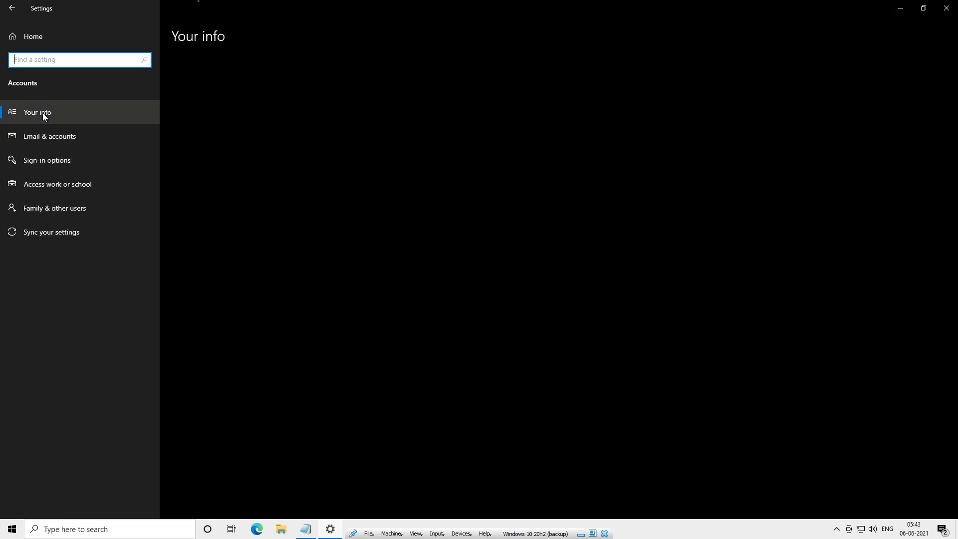
click(71, 136)
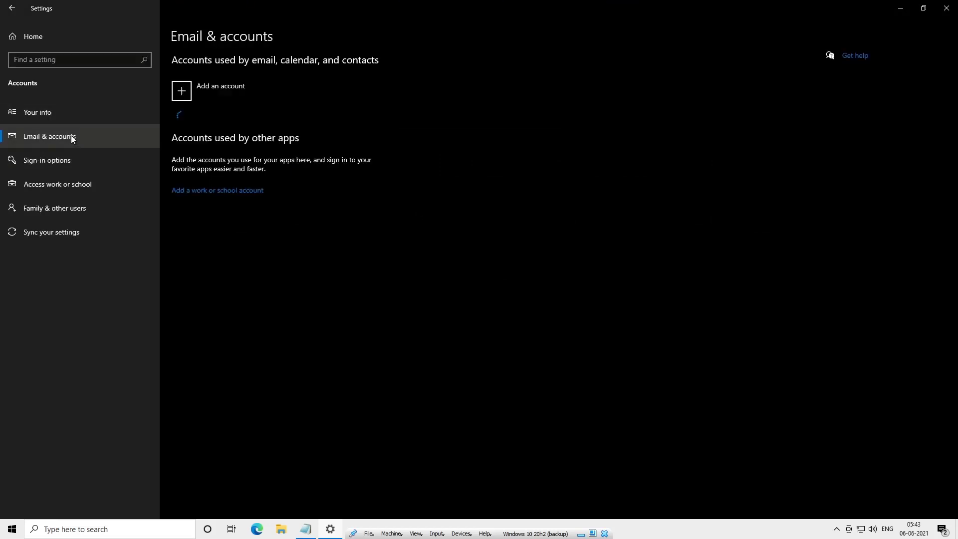
click(56, 167)
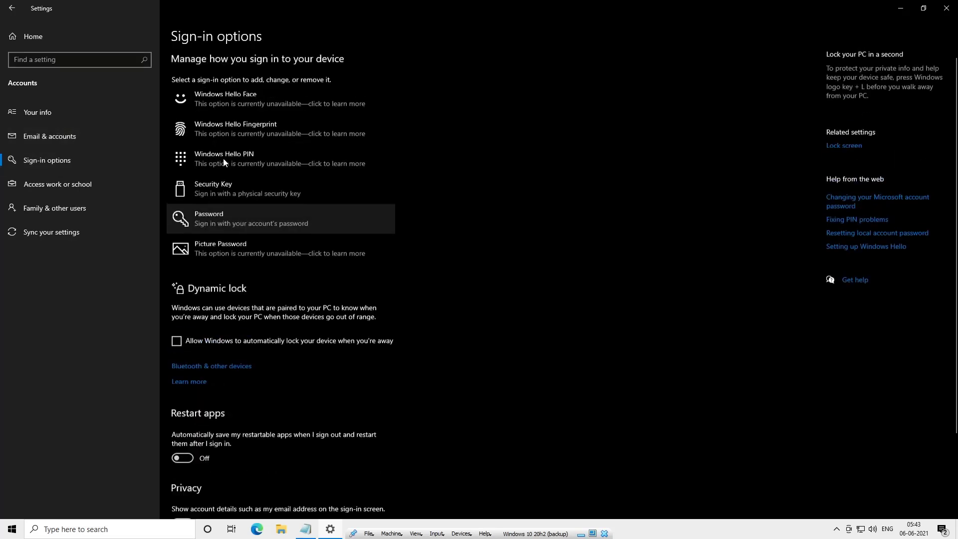
click(82, 184)
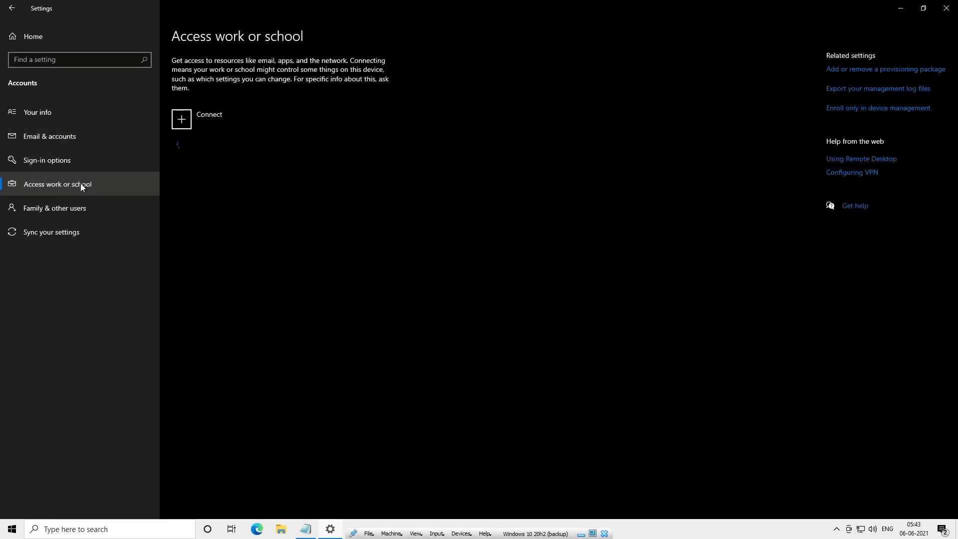
click(53, 204)
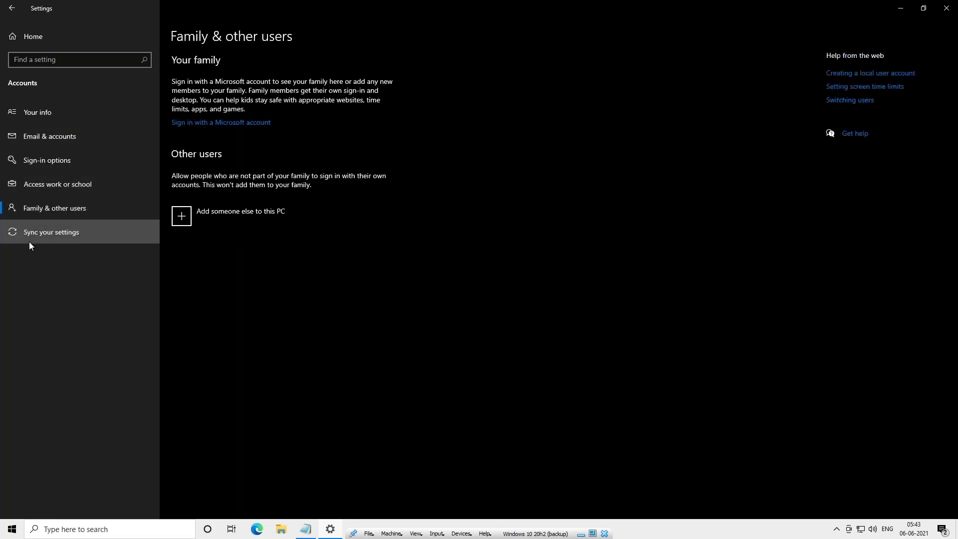
click(29, 242)
click(18, 8)
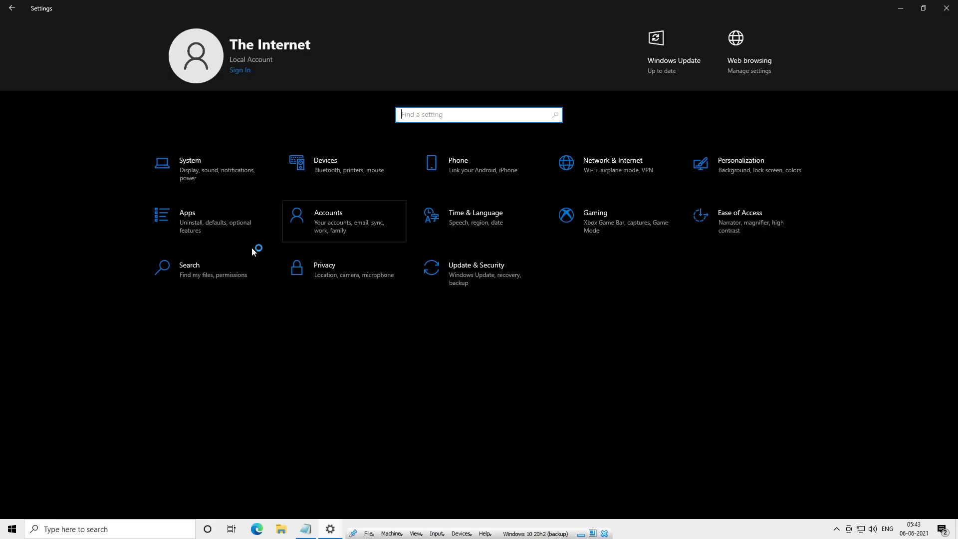
- Turn on Set time zone automatically in Time & Language date and time settings
click(442, 219)
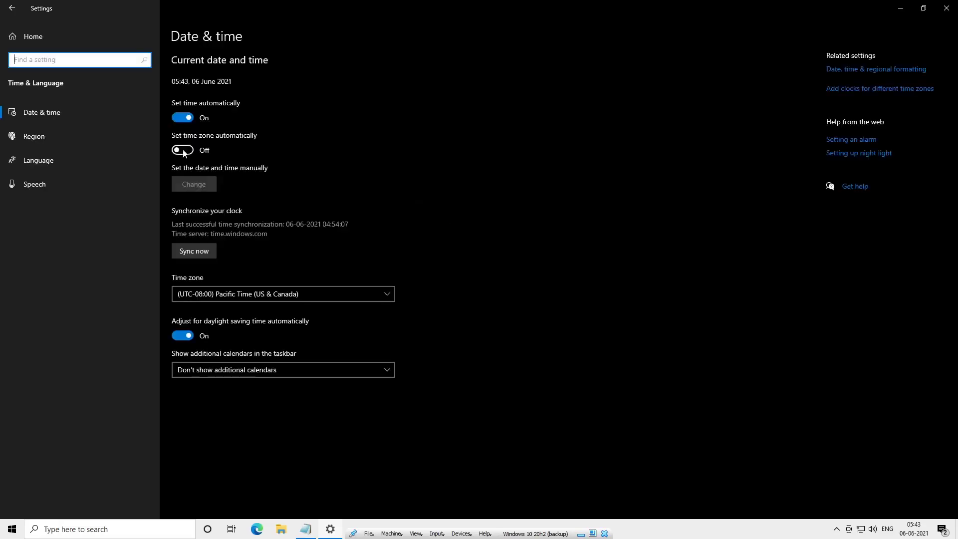
click(182, 151)
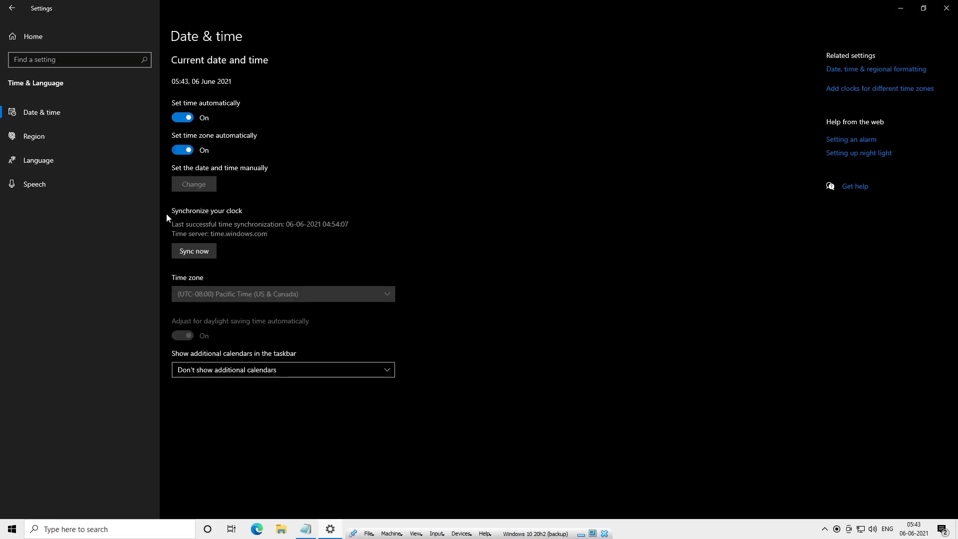
- Browse the Region, Language and Speech settings pages
click(85, 139)
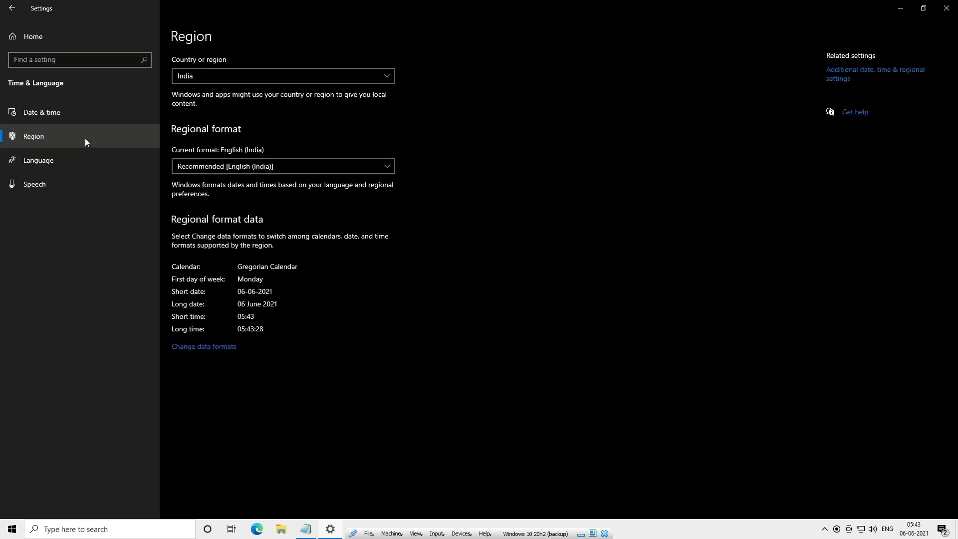
click(78, 188)
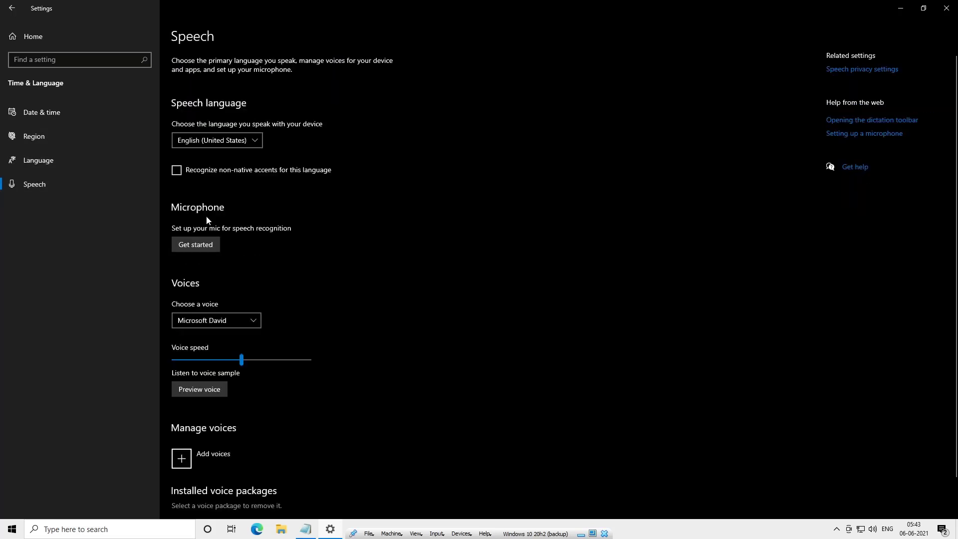
scroll(207, 220, down, 1)
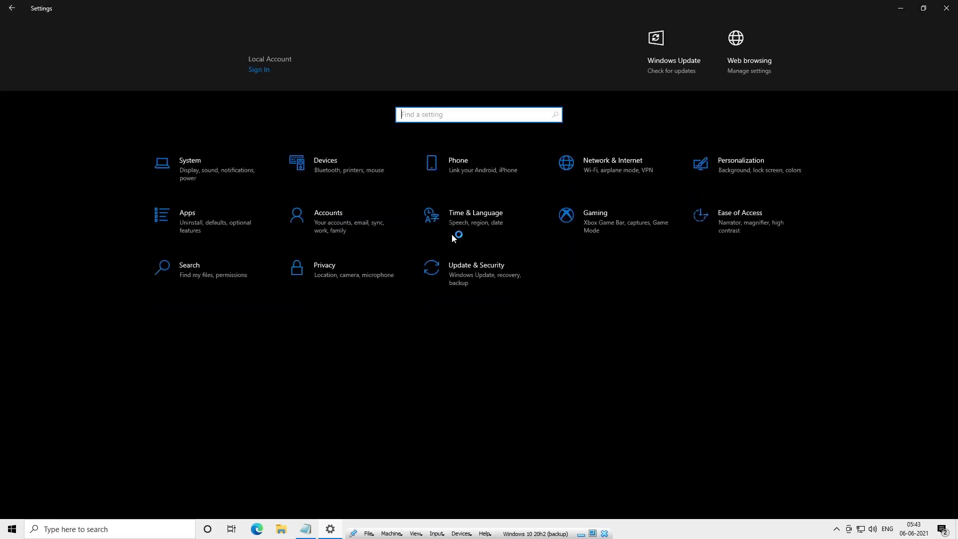
- Turn off Xbox Game Bar and its open-with-controller-button option in Gaming settings
click(587, 210)
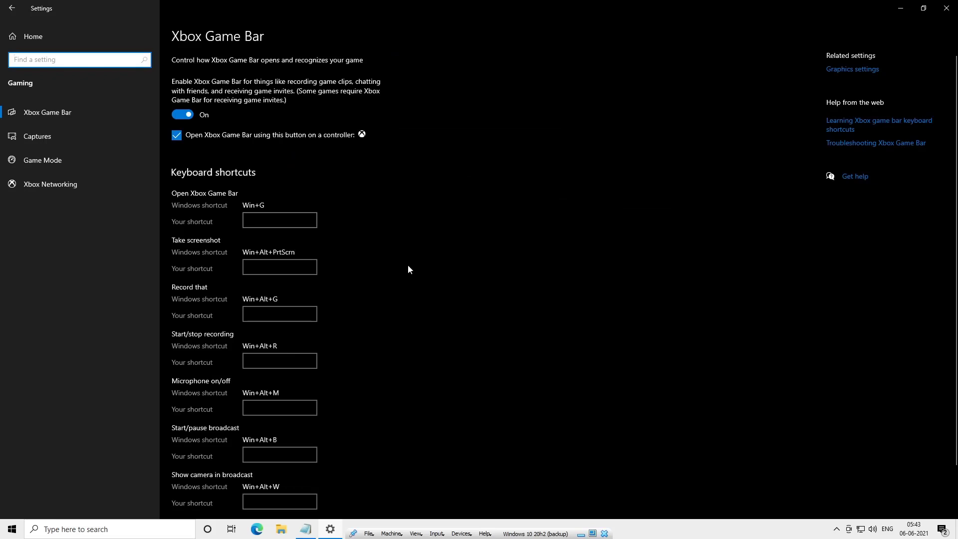
click(181, 114)
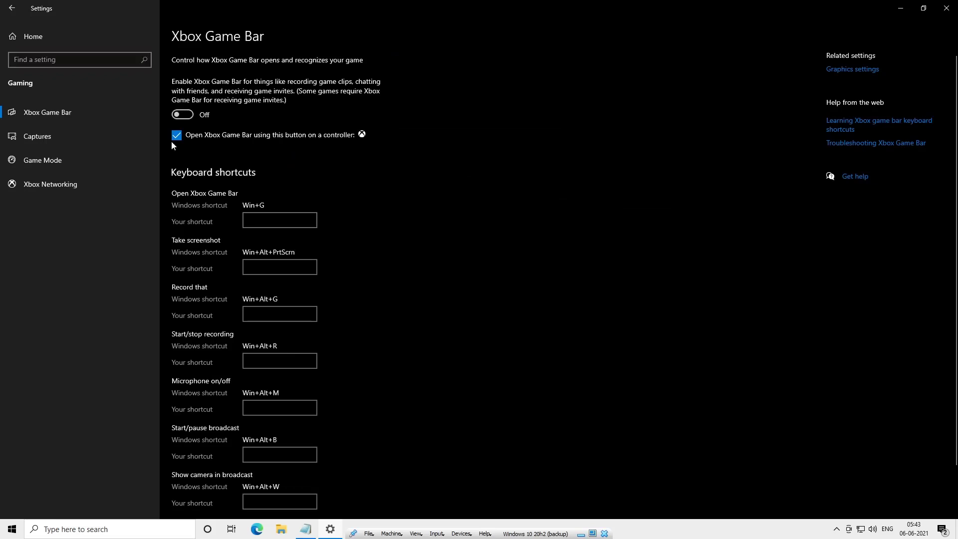
click(175, 137)
- Browse the Captures, Game Mode and Xbox Networking gaming pages
scroll(183, 138, down, 2)
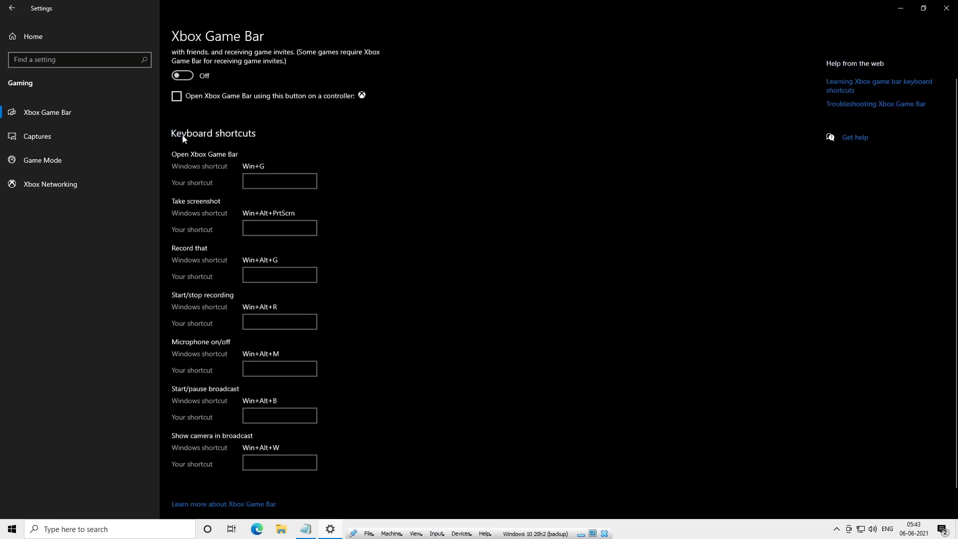
scroll(184, 138, up, 2)
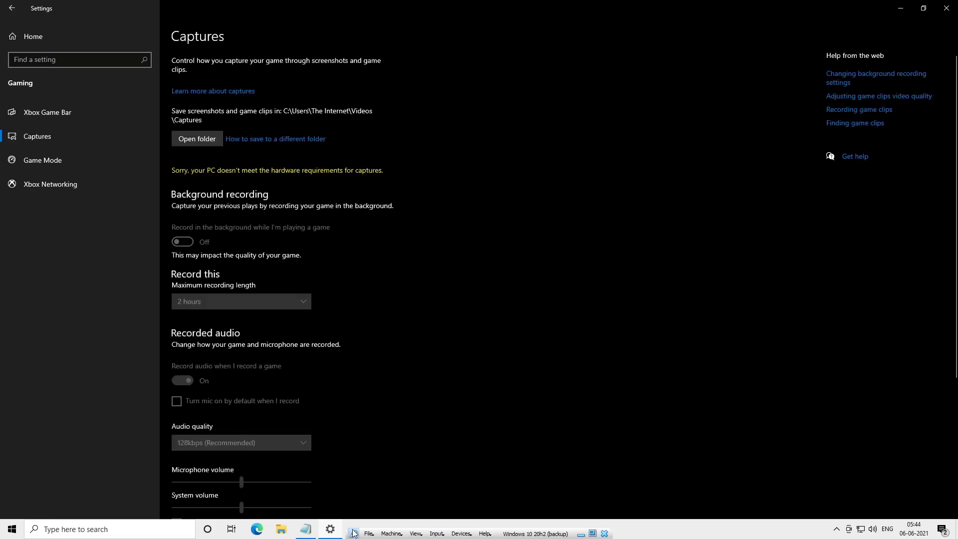
scroll(192, 159, down, 4)
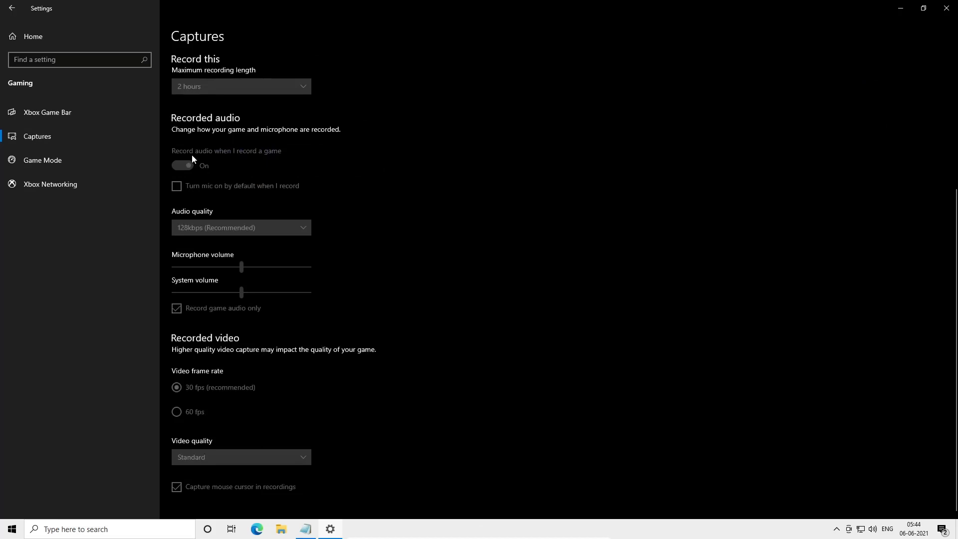
click(150, 159)
click(128, 184)
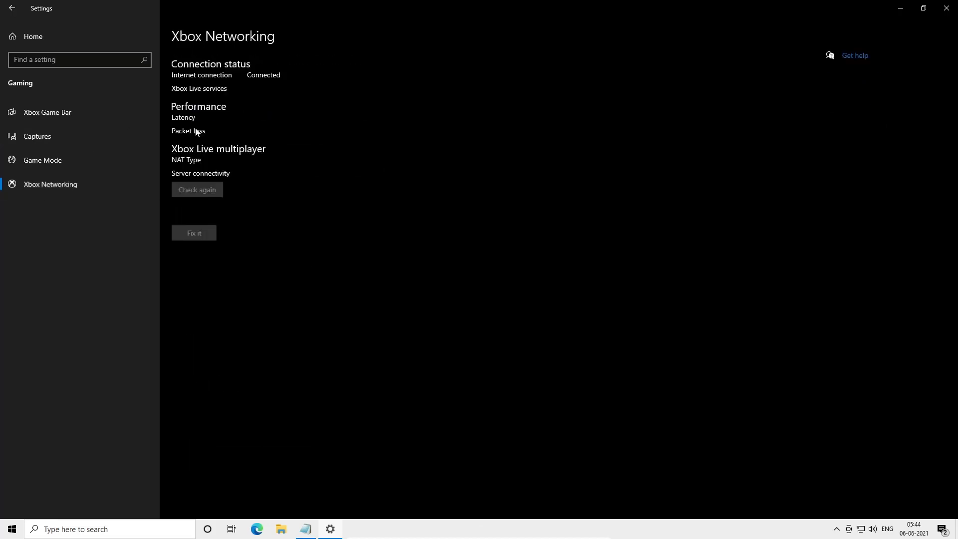
click(33, 36)
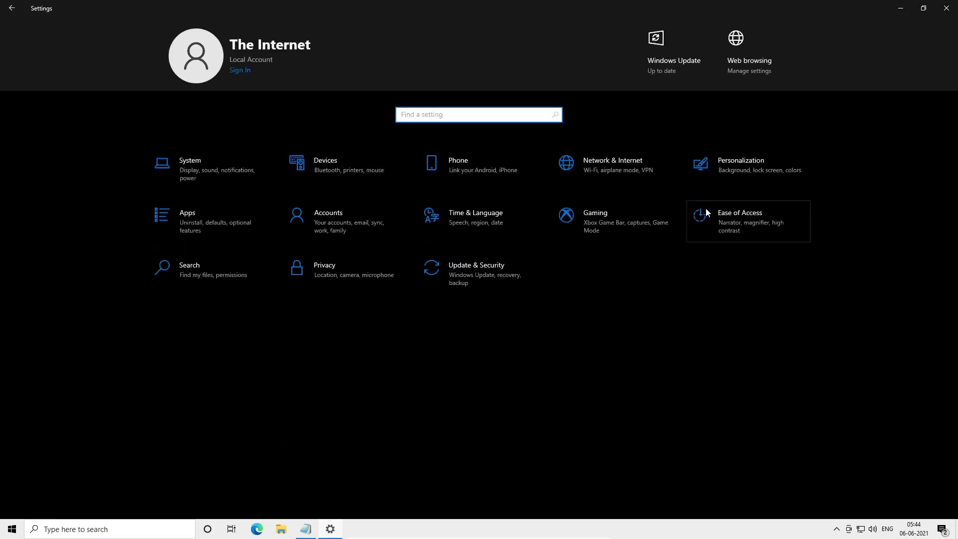
- Change the mouse pointer color in Ease of Access mouse pointer settings
click(705, 207)
scroll(252, 189, down, 2)
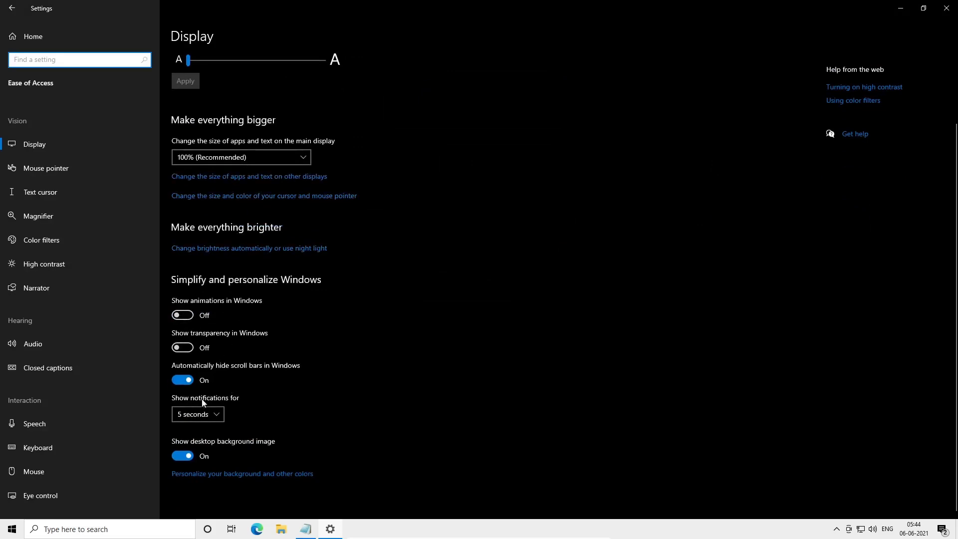
click(61, 166)
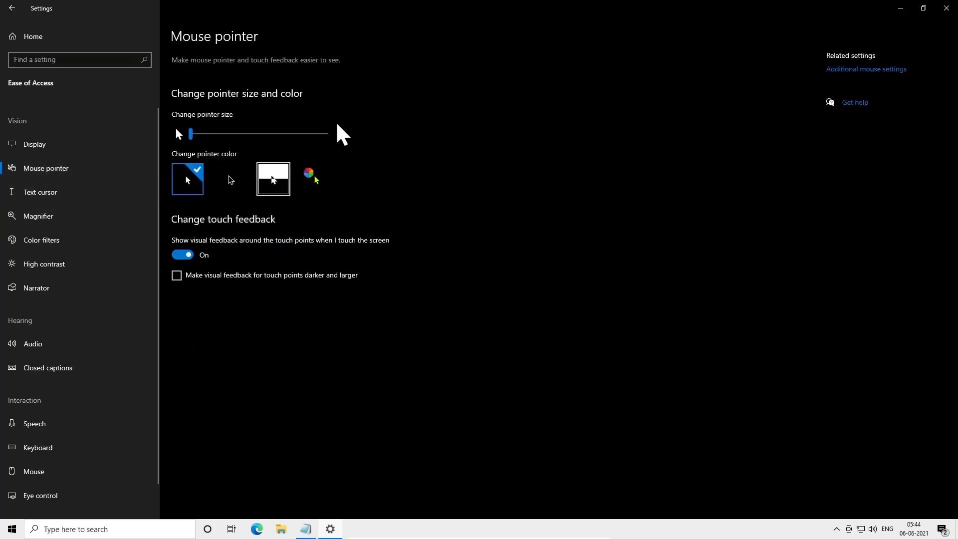
click(274, 178)
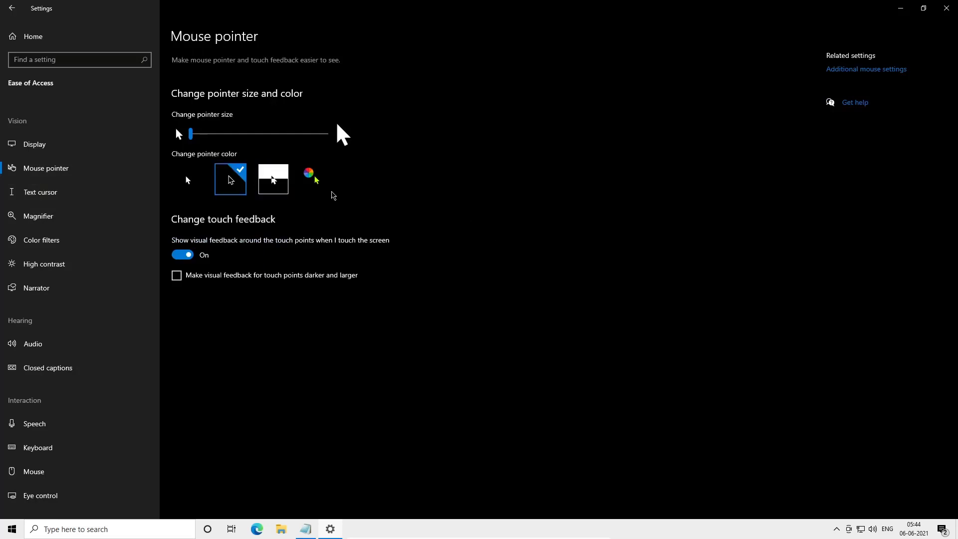
- Browse the Text cursor, Magnifier, Color filters and High contrast Ease of Access pages
click(84, 199)
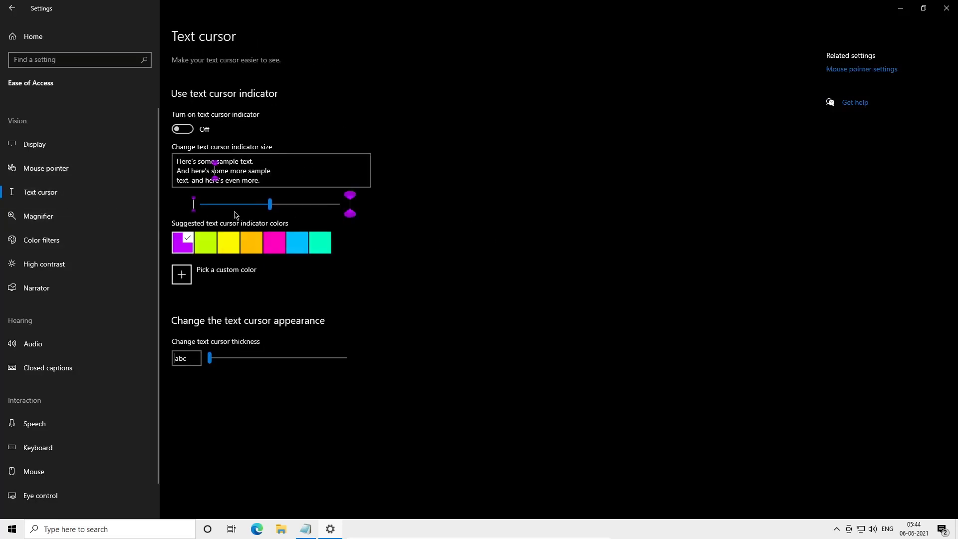
click(93, 220)
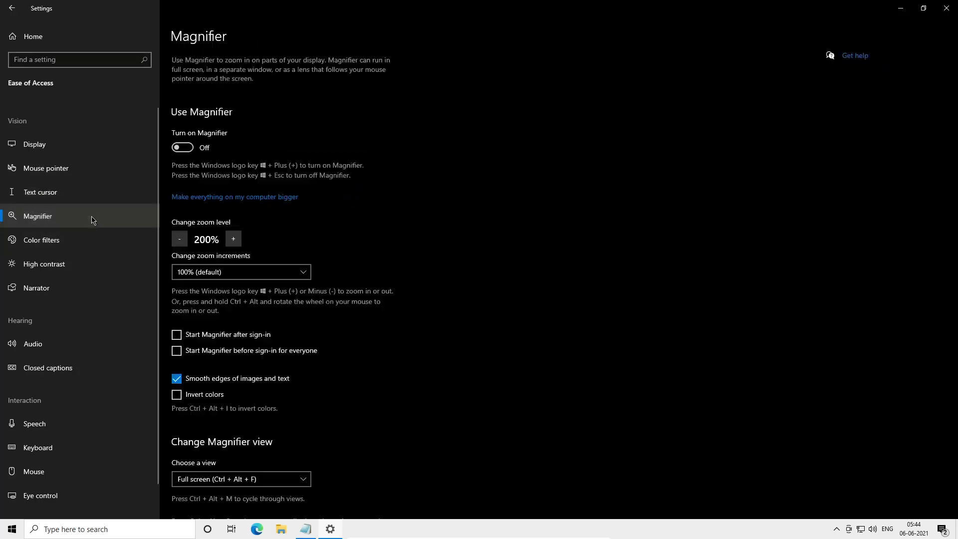
scroll(93, 220, down, 1)
click(94, 220)
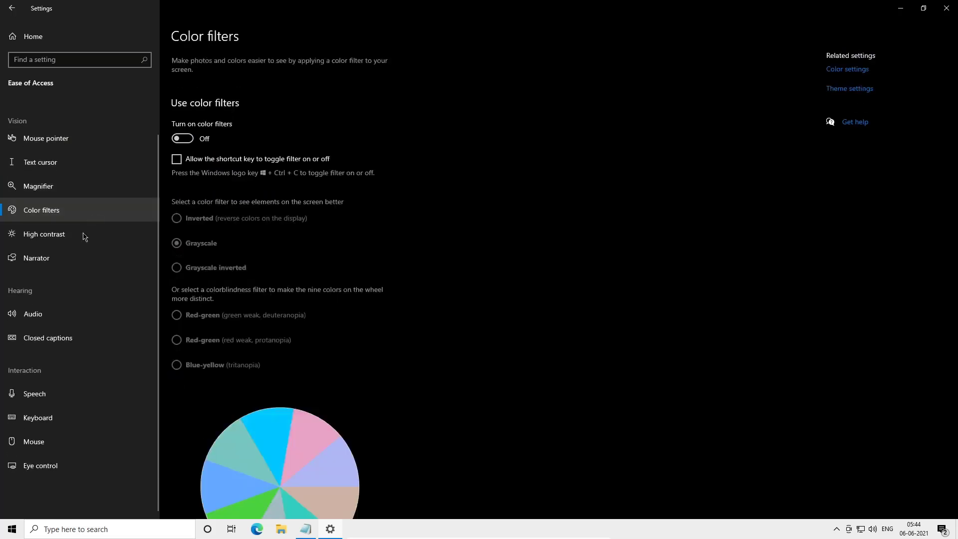
click(83, 238)
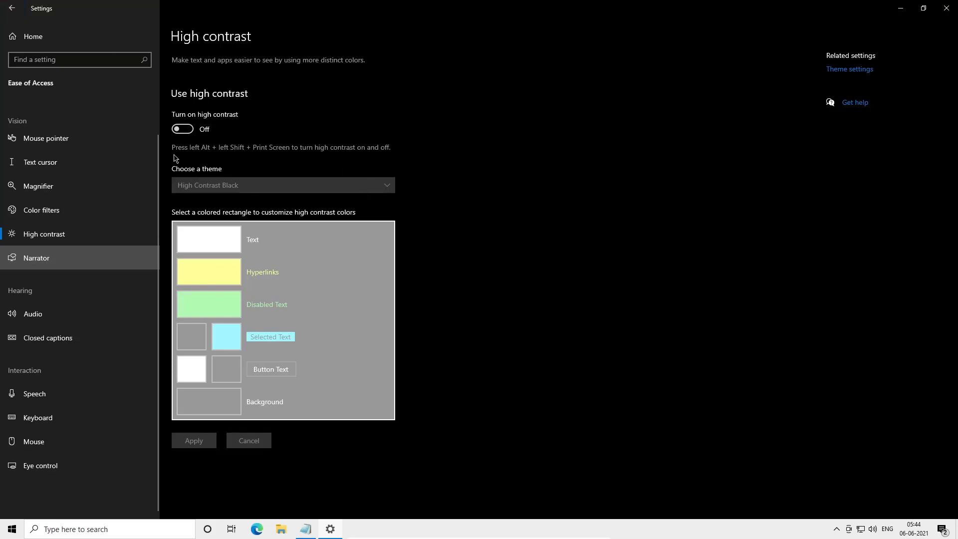
click(14, 7)
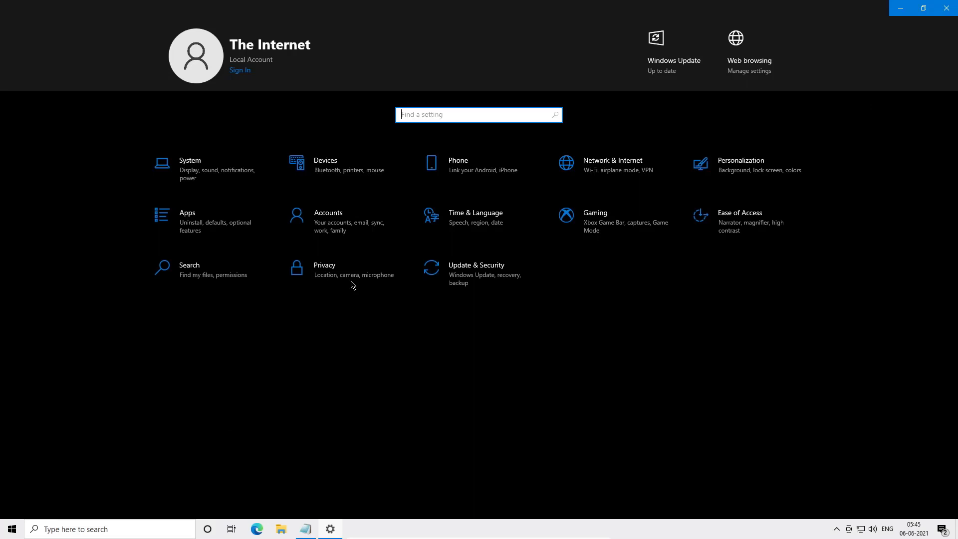
- Set SafeSearch to Off in Search permissions and view the Searching Windows page
click(207, 268)
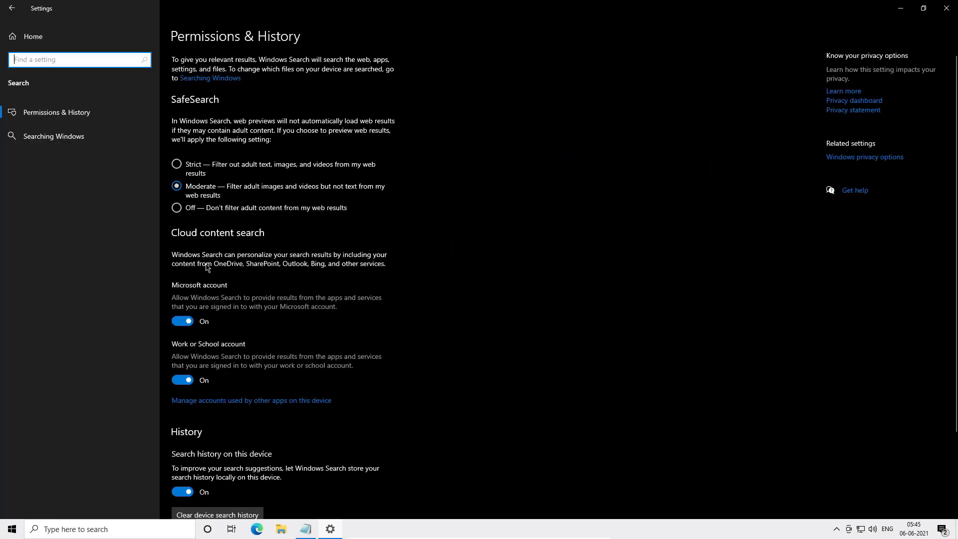
click(203, 210)
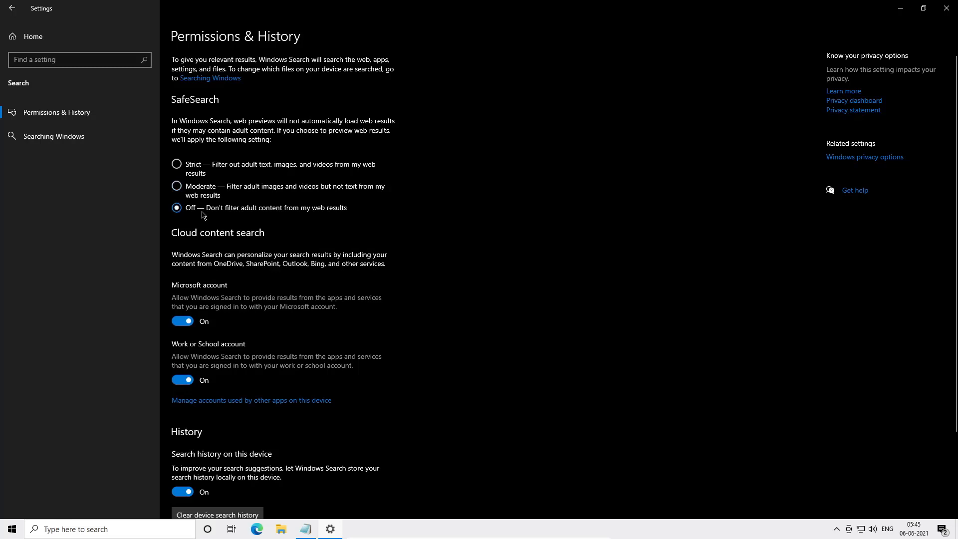
scroll(203, 215, down, 3)
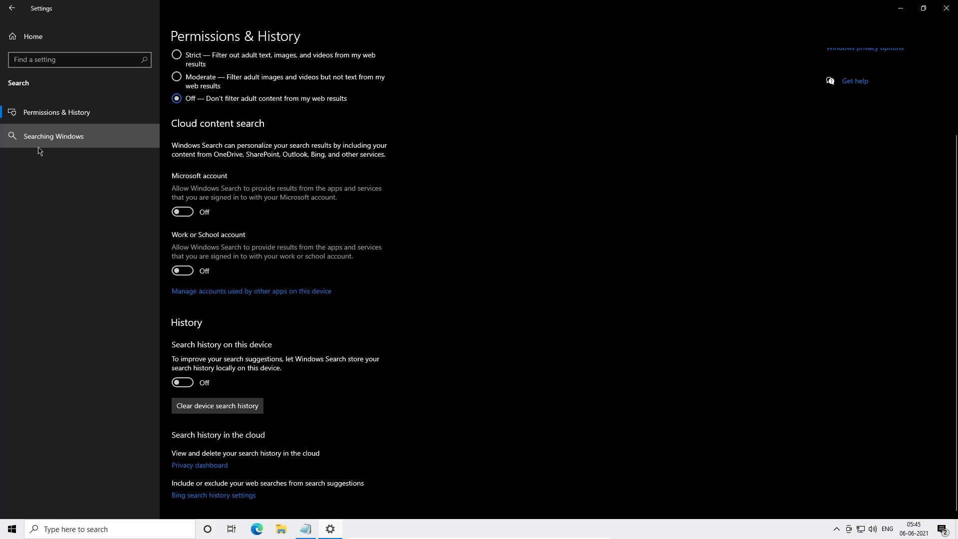
click(39, 150)
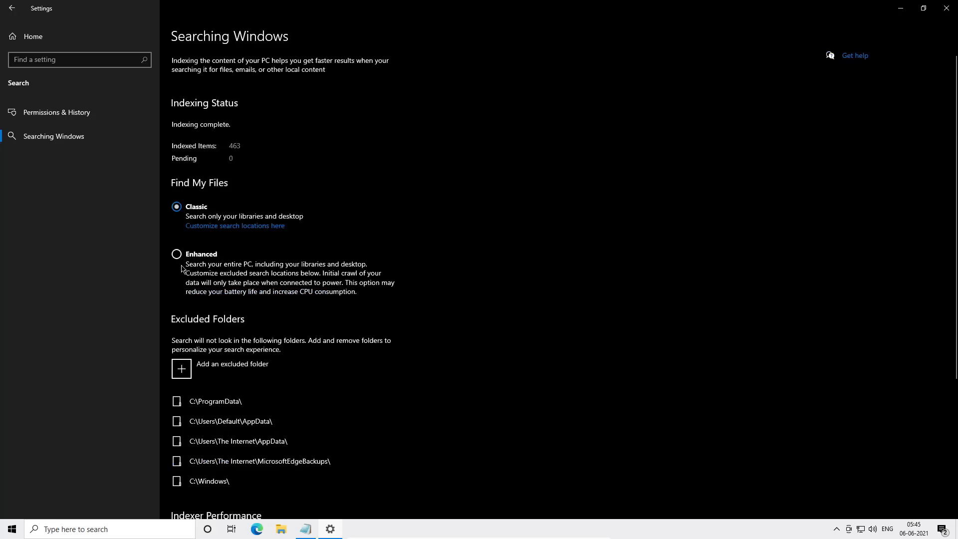
- Review the Speech, Inking & typing, Diagnostics, Location and Camera privacy pages
click(327, 284)
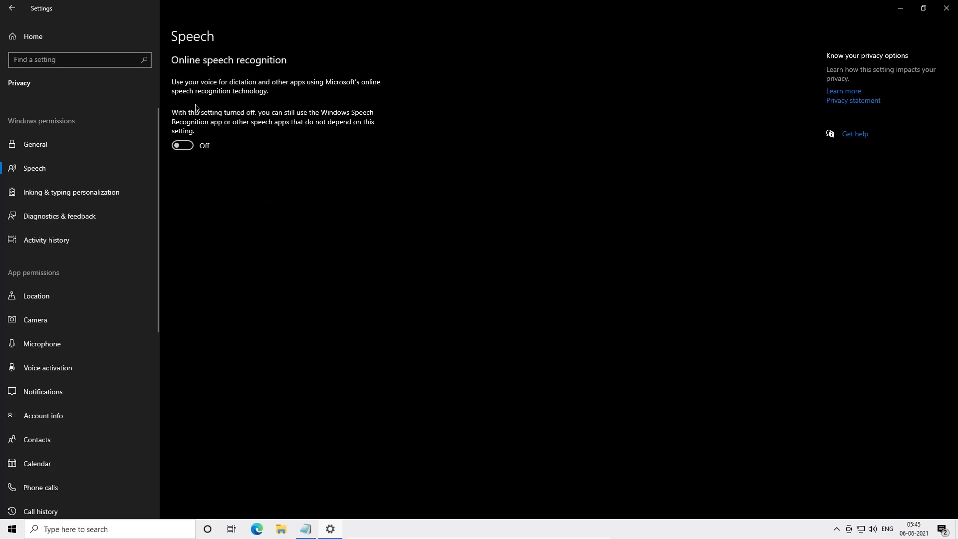
click(92, 195)
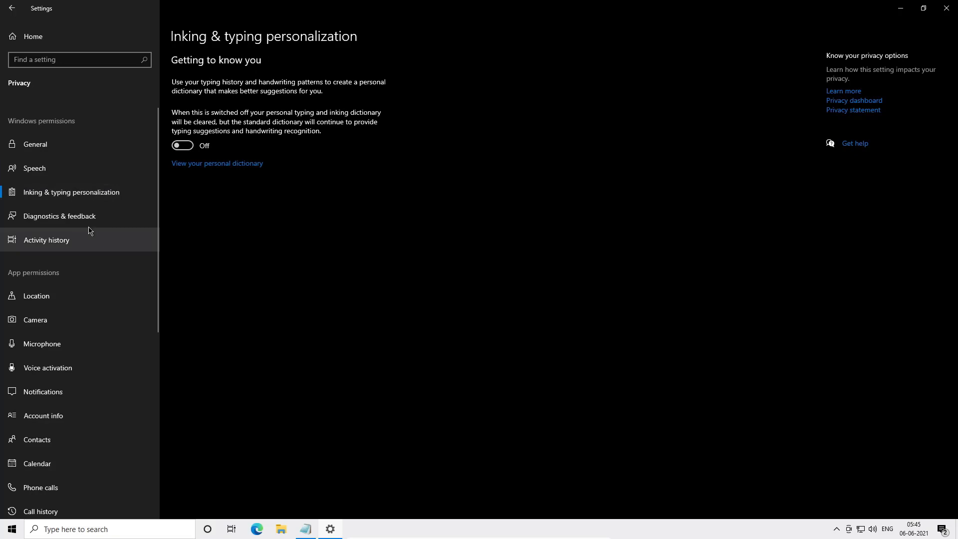
click(90, 222)
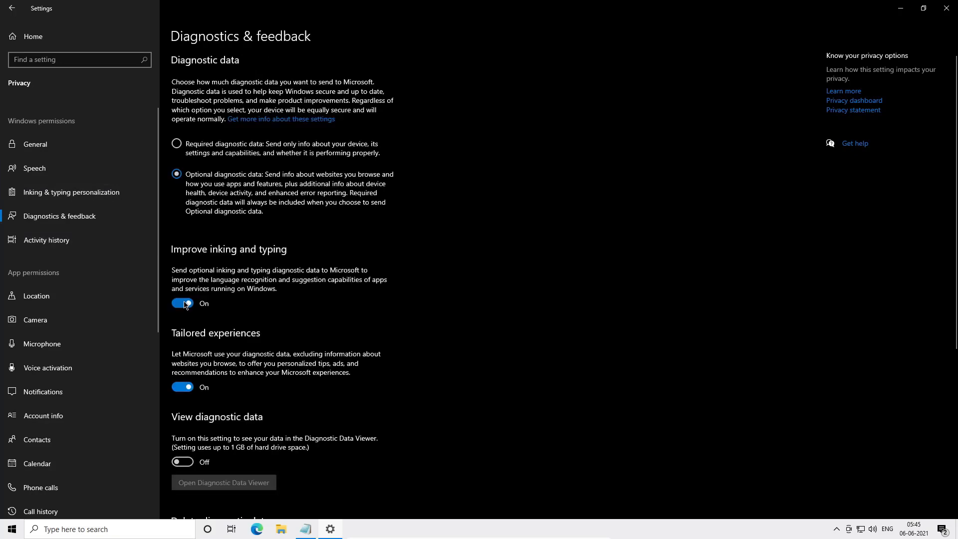
click(150, 240)
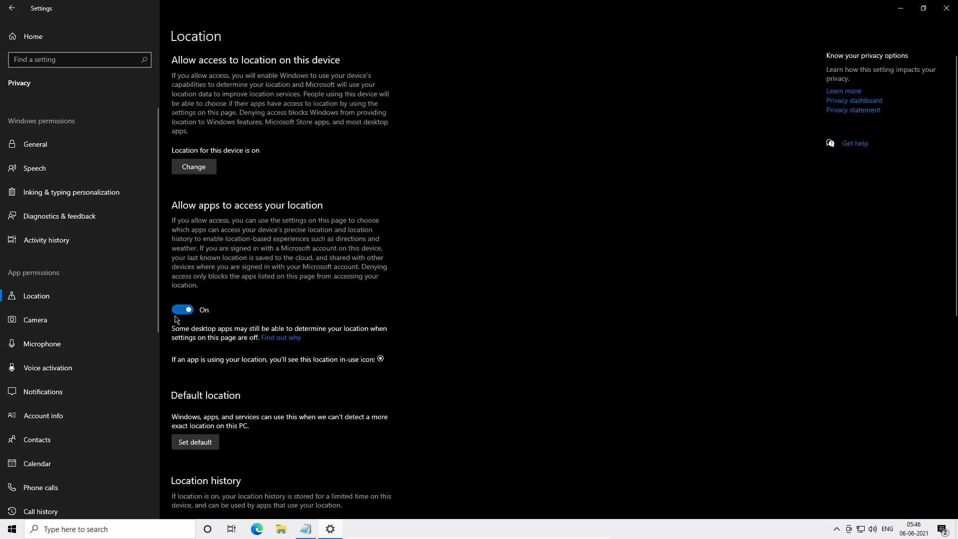
click(36, 319)
scroll(75, 319, down, 1)
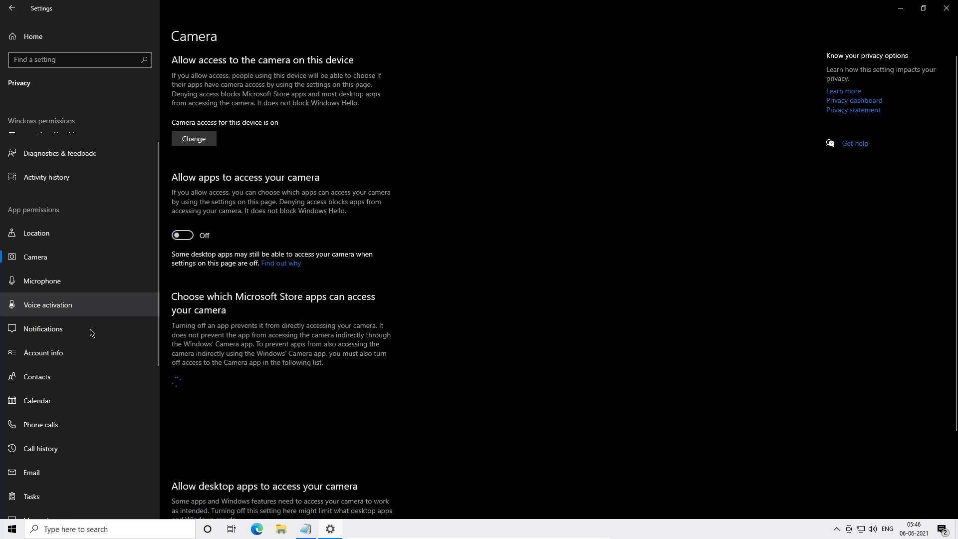
- Review the Microphone, Voice activation, Contacts, Call history, Other devices, Background apps, App diagnostics, Documents and Pictures privacy pages
click(125, 280)
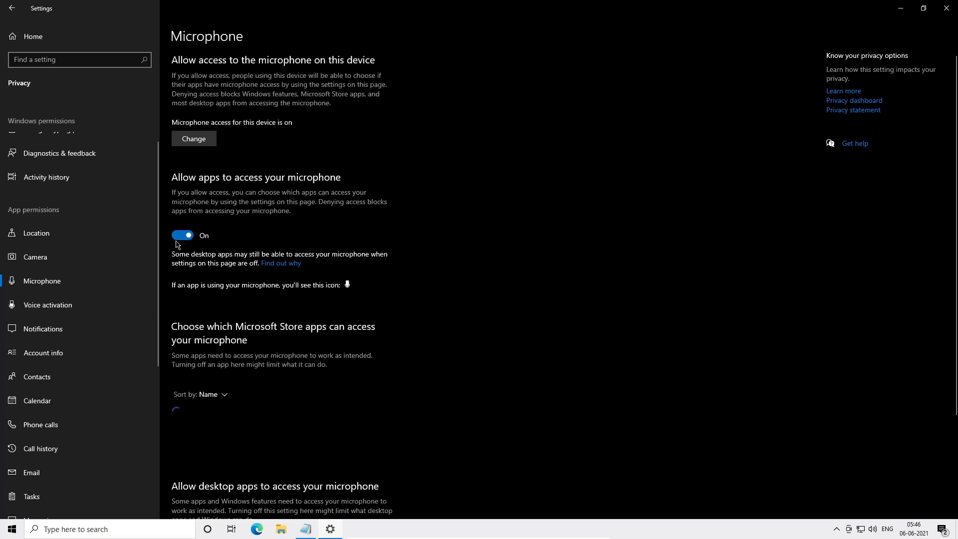
click(135, 304)
scroll(170, 236, down, 3)
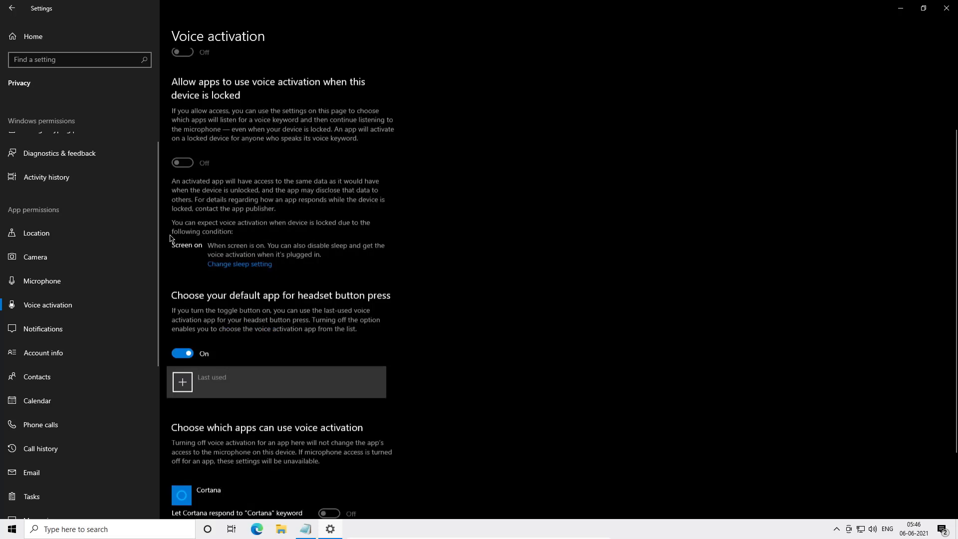
click(65, 377)
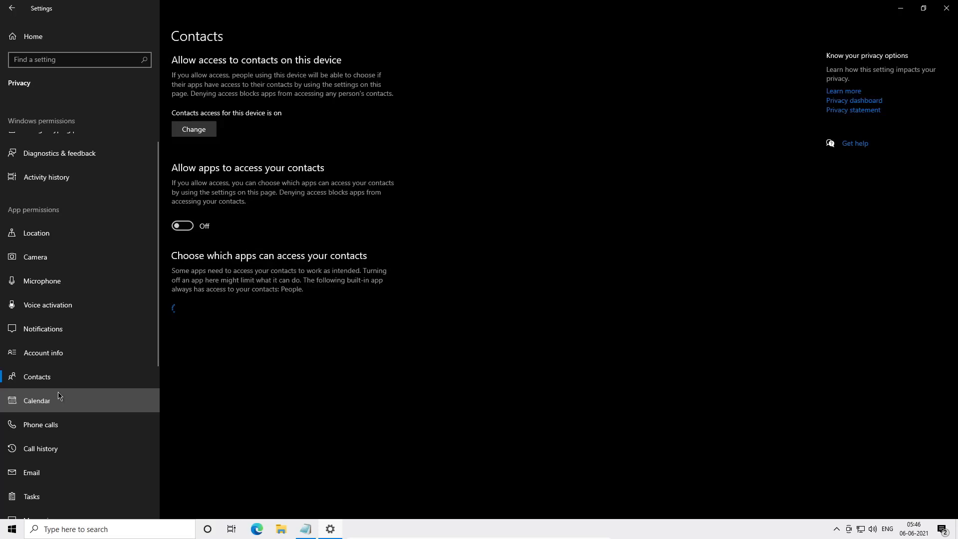
click(40, 448)
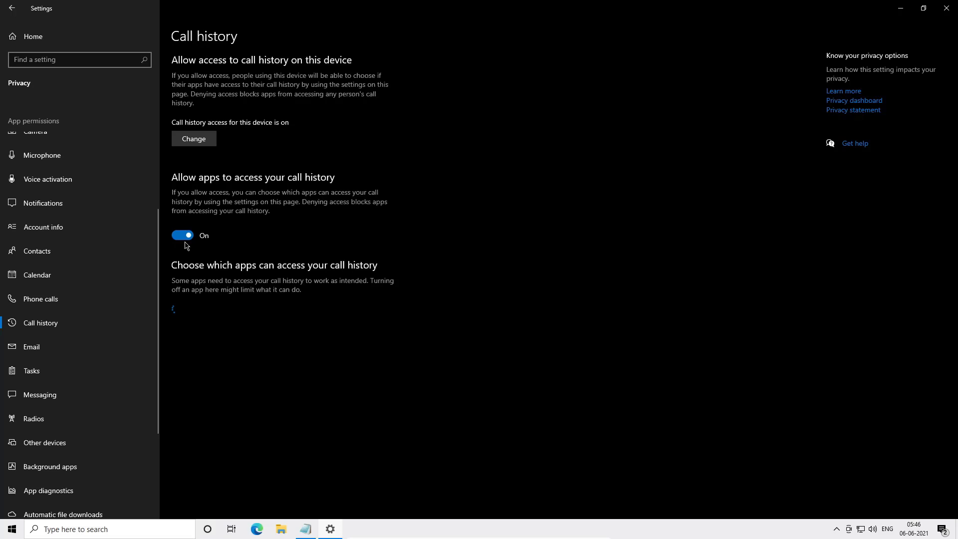
click(52, 443)
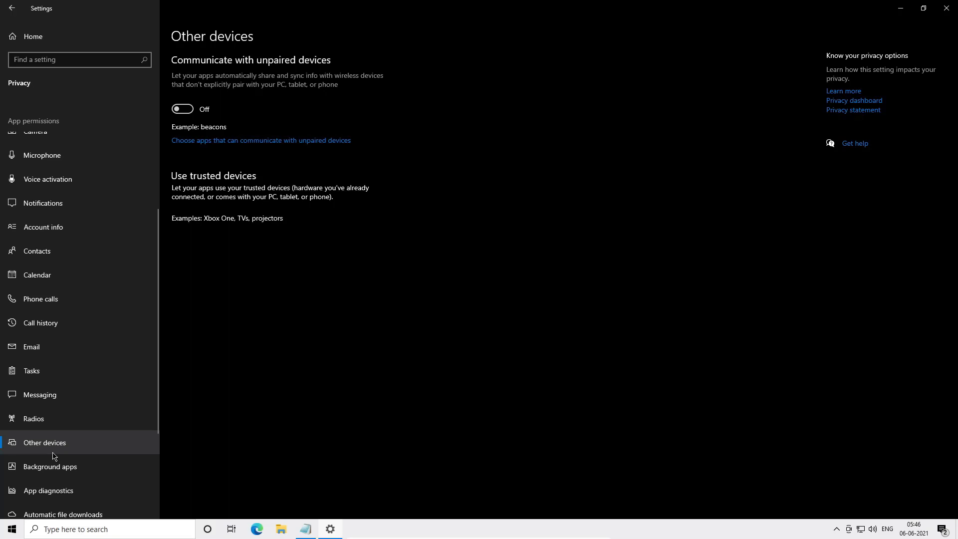
click(52, 465)
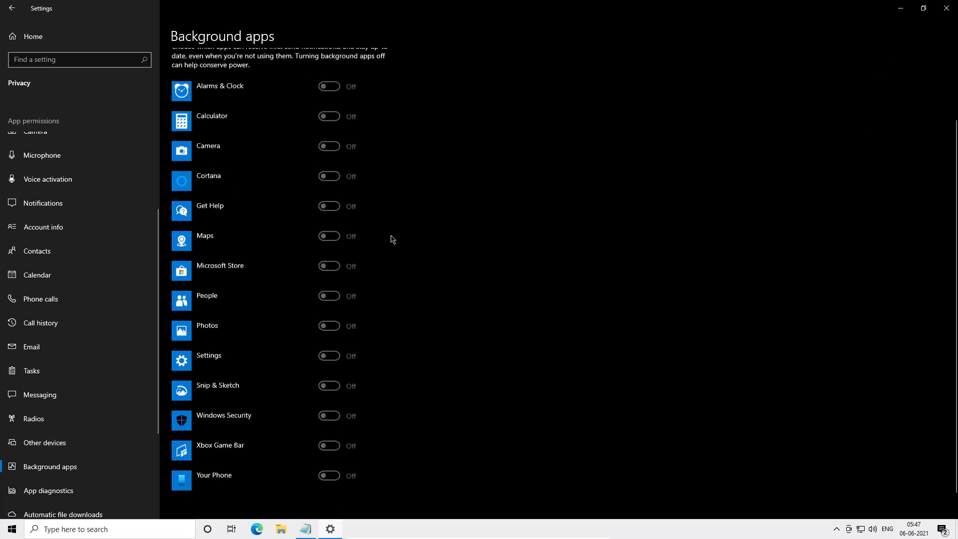
scroll(54, 379, down, 3)
click(48, 345)
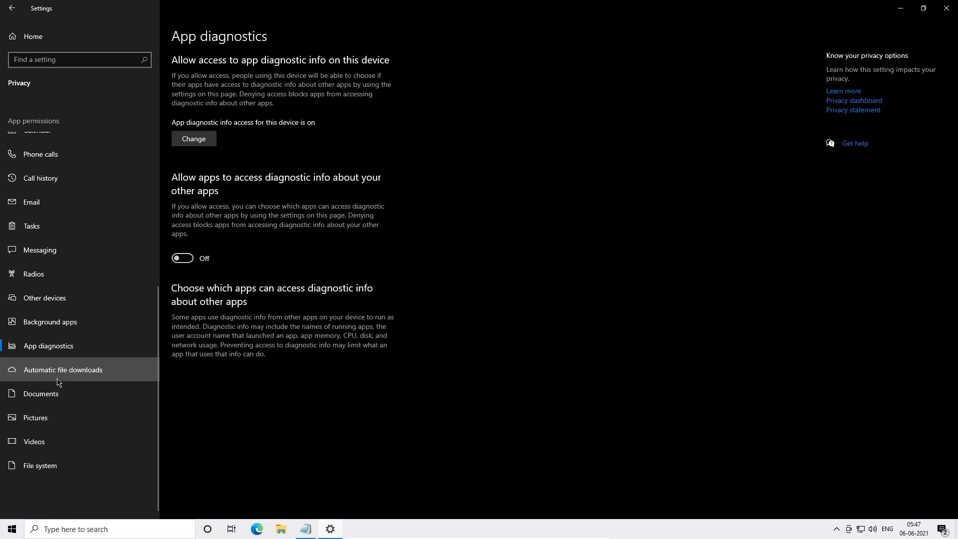
click(58, 384)
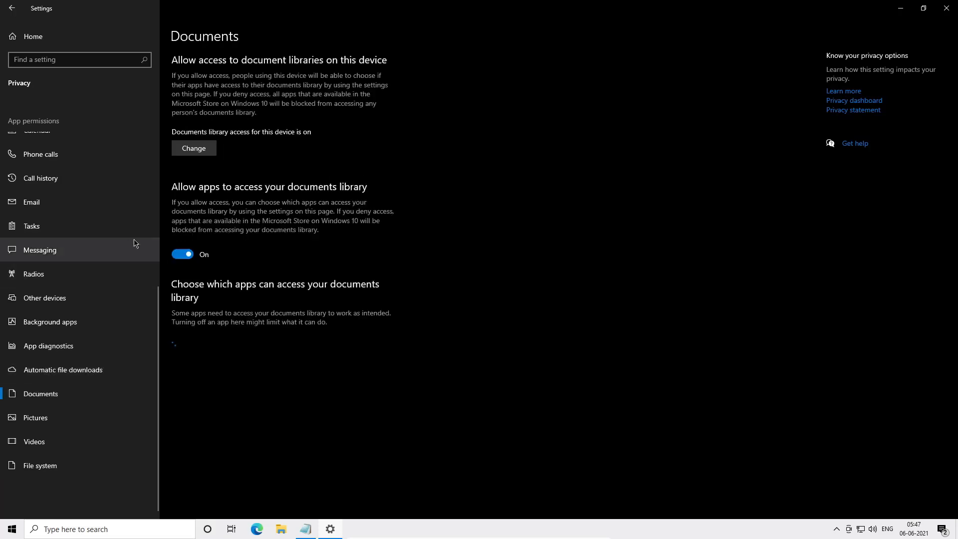
click(57, 419)
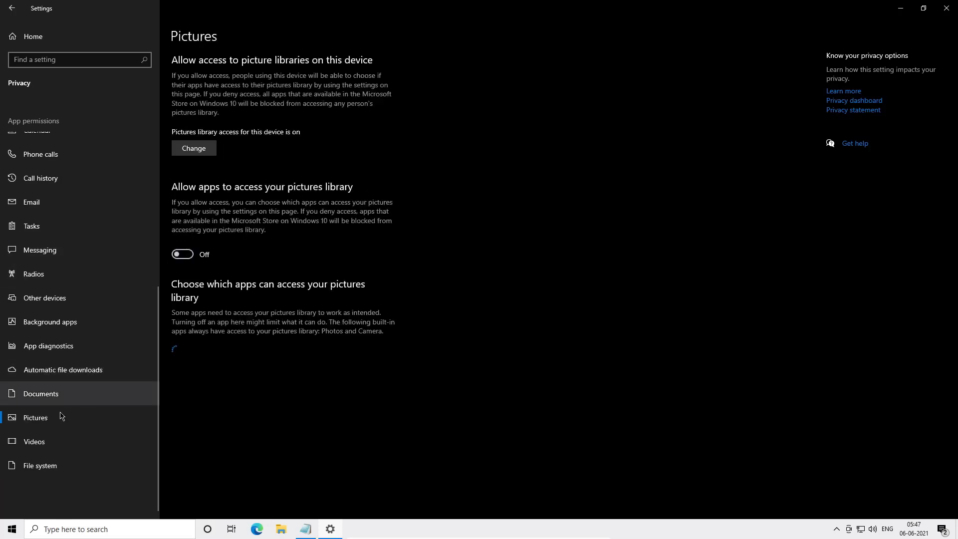
- Turn off app access to the videos library and to the file system
click(44, 441)
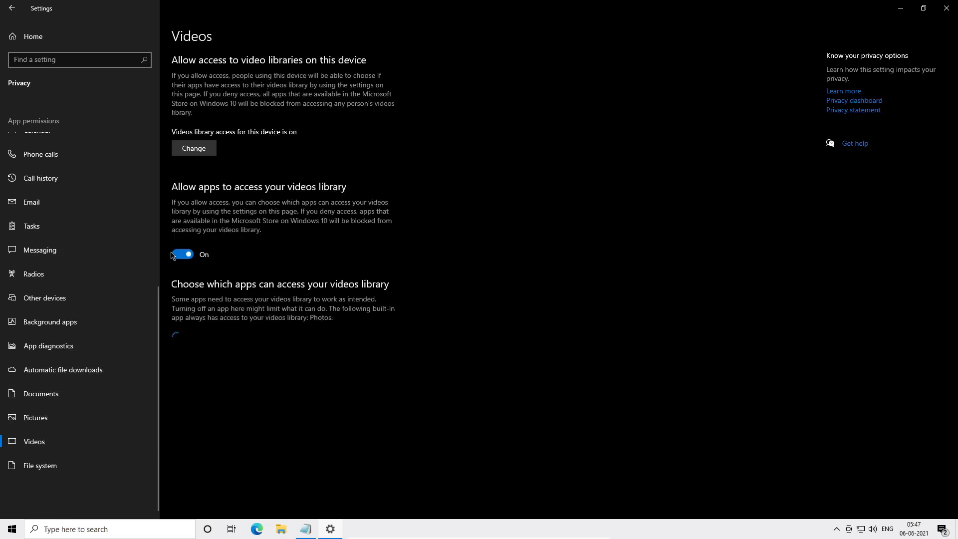
click(172, 255)
click(40, 465)
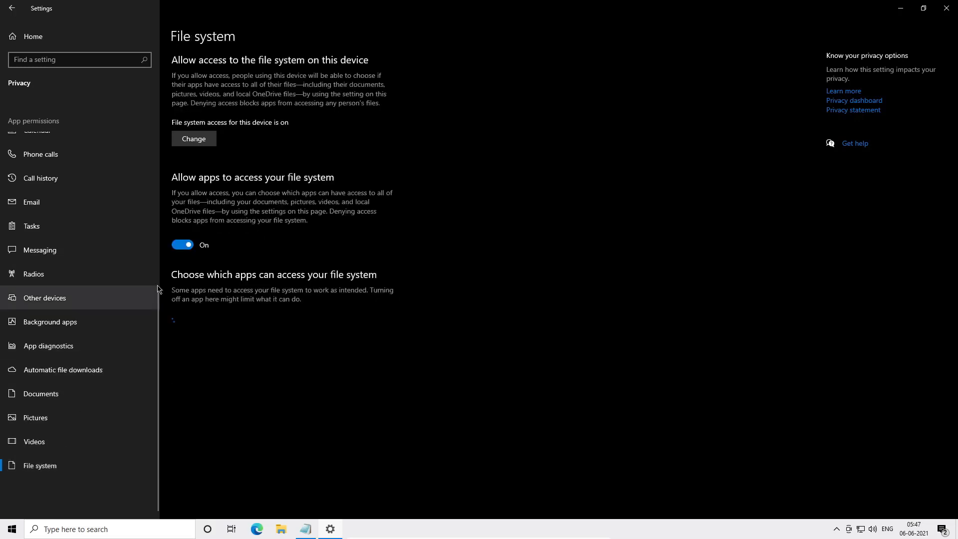
click(183, 246)
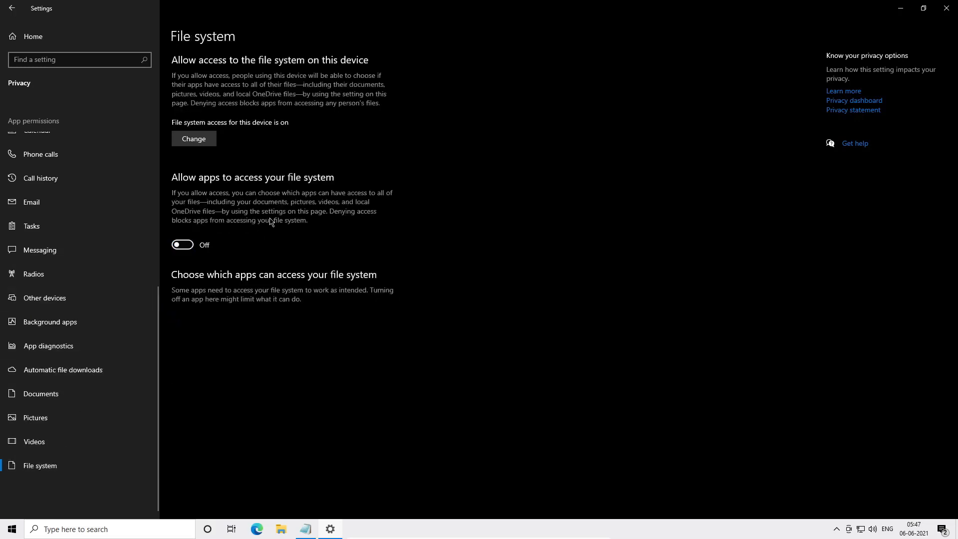
- Turn off Allow downloads from other PCs in Delivery Optimization
click(15, 4)
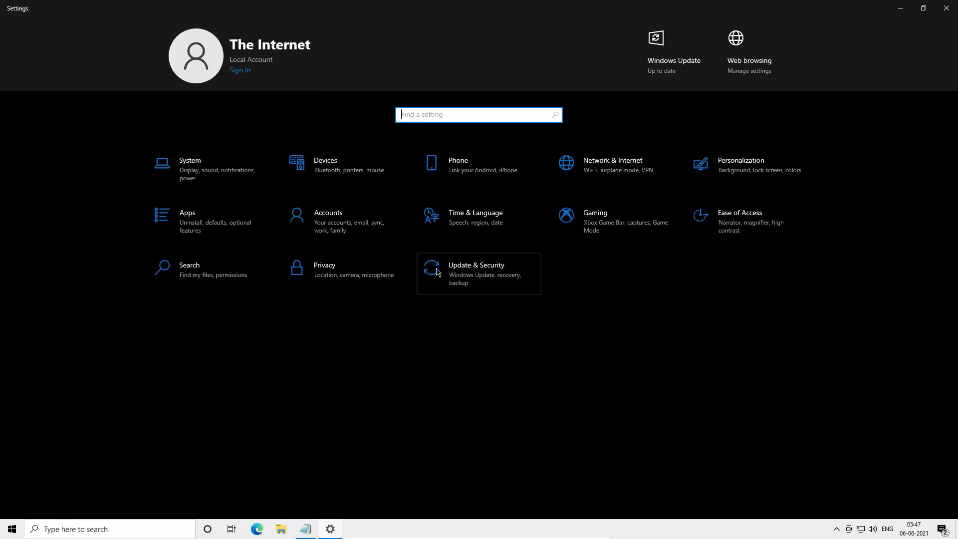
click(436, 272)
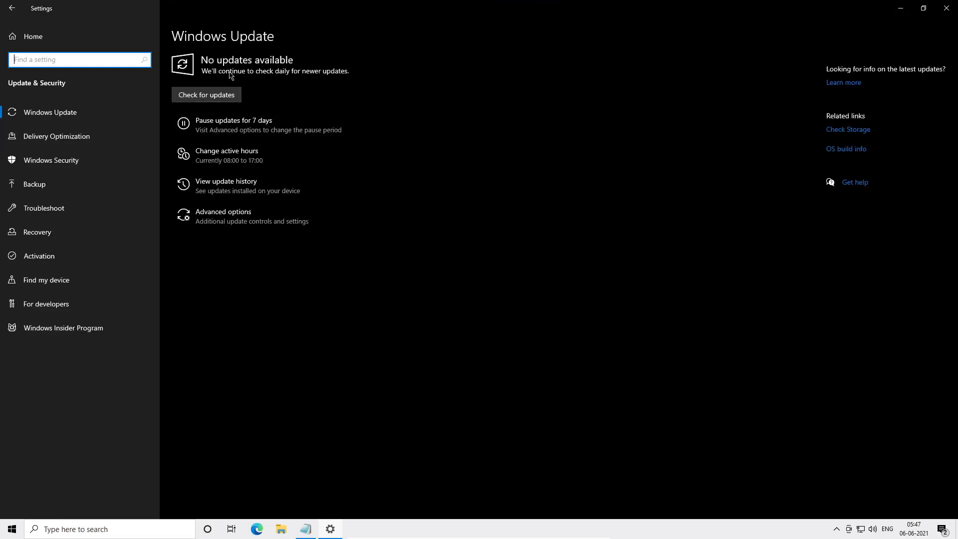
click(89, 145)
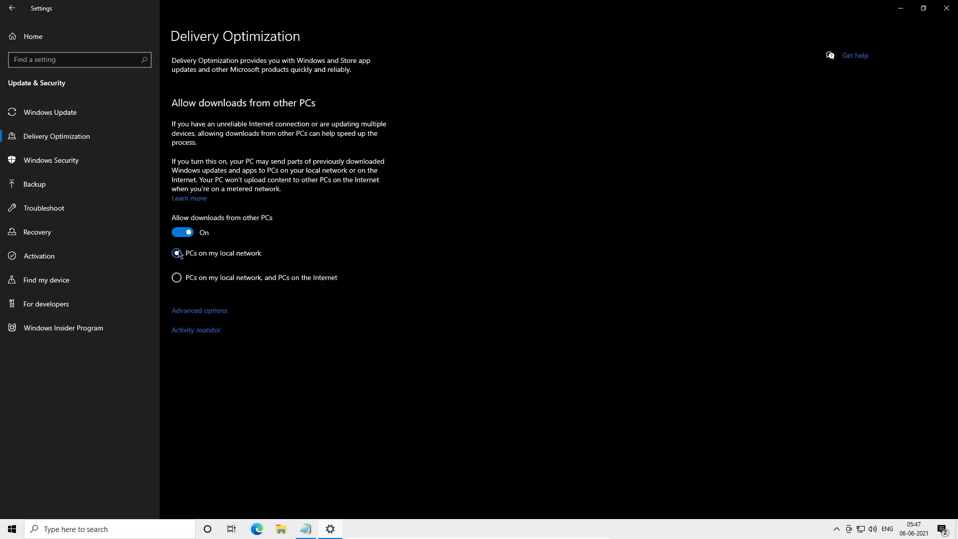
click(187, 234)
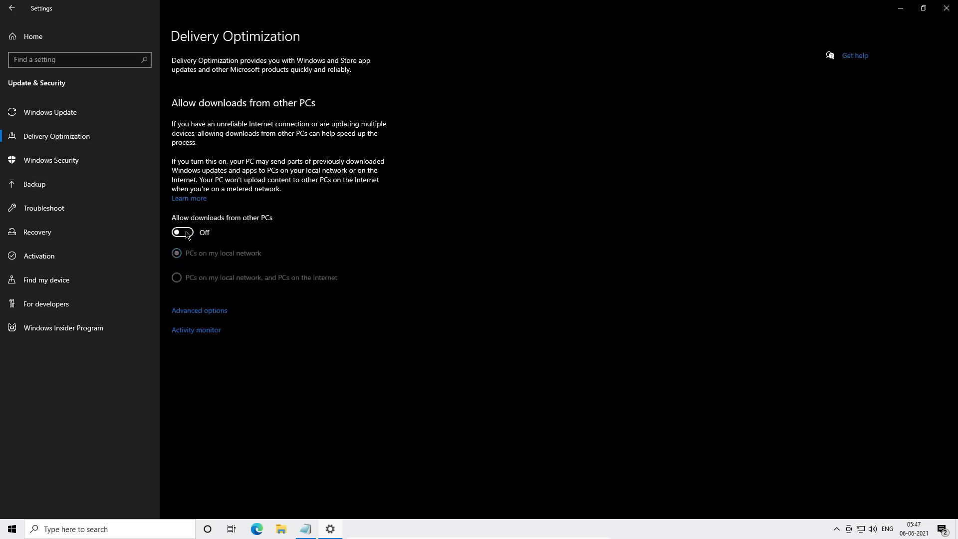
- Browse the Windows Security and Windows Update pages
click(104, 172)
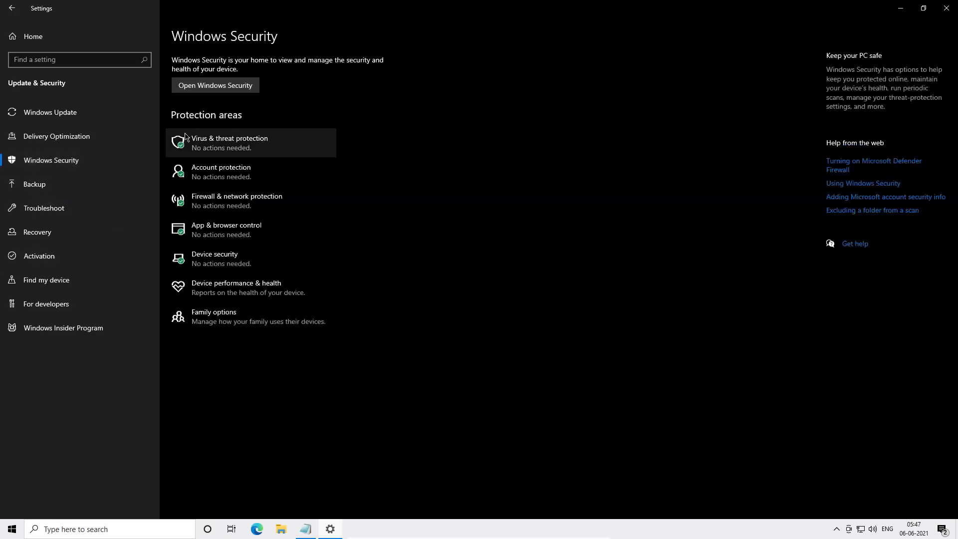
click(51, 133)
click(57, 112)
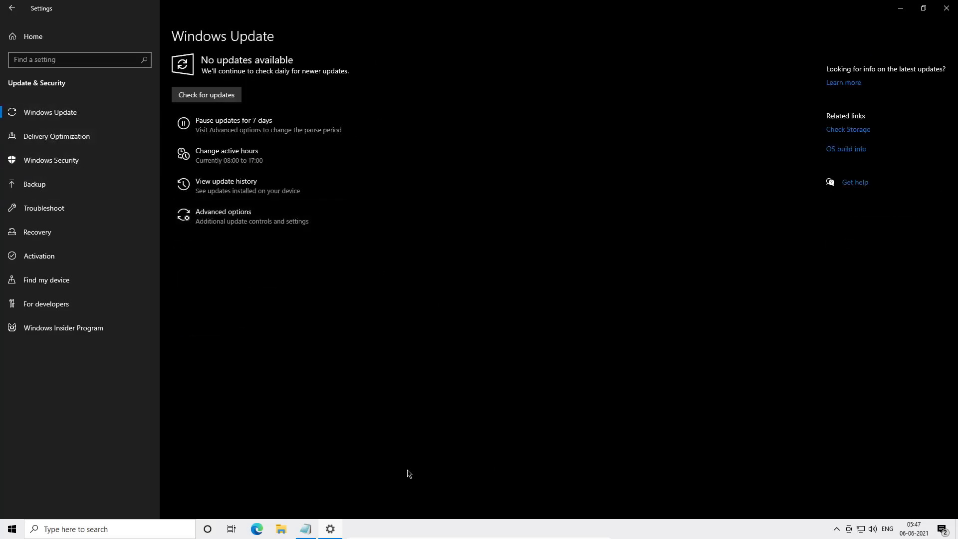
- Close the Settings window
click(298, 533)
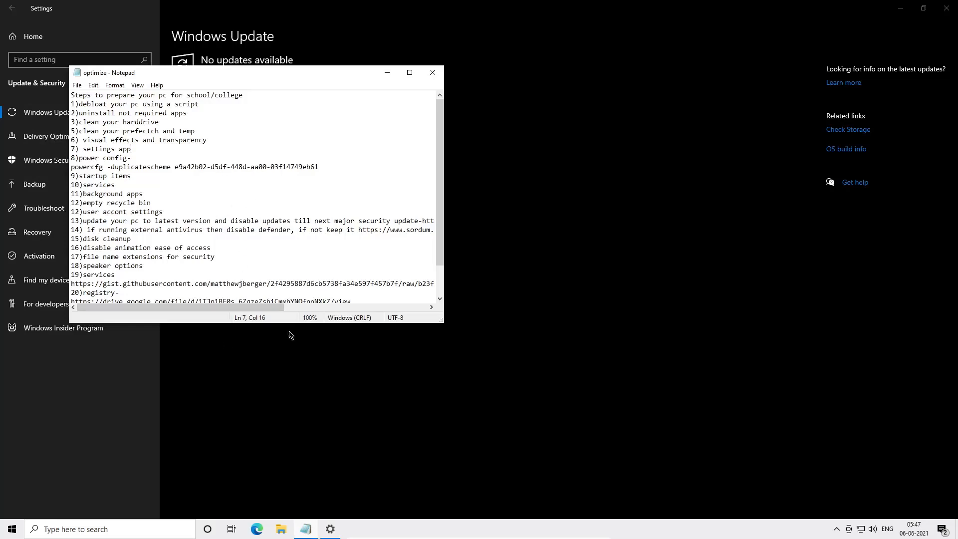
click(217, 378)
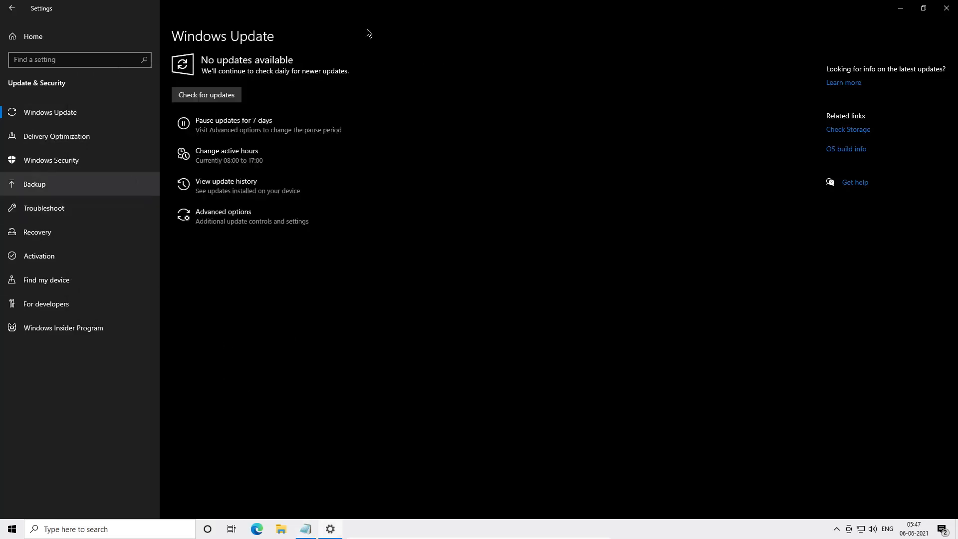
key(alt+F4)
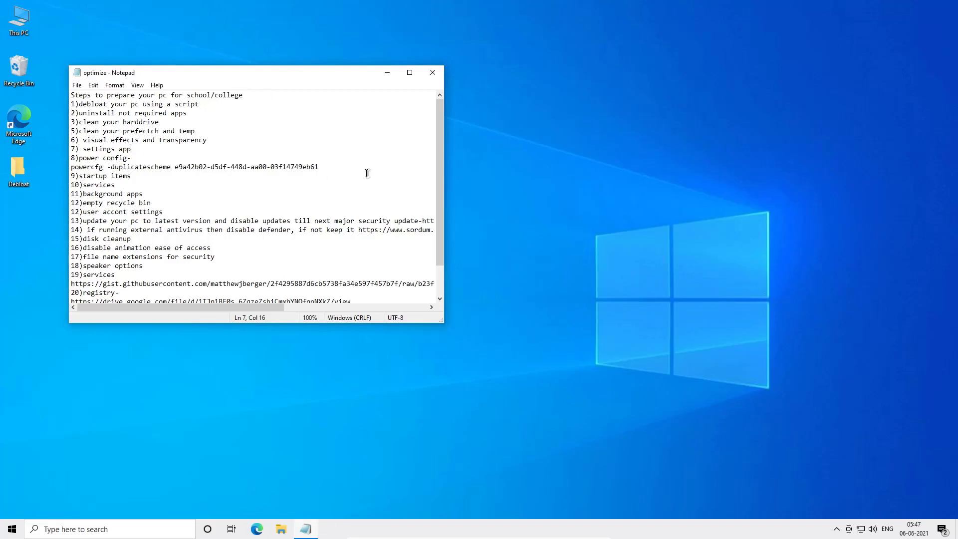
- Copy the powercfg -duplicatescheme command line from the optimize notes
drag(350, 169, 69, 170)
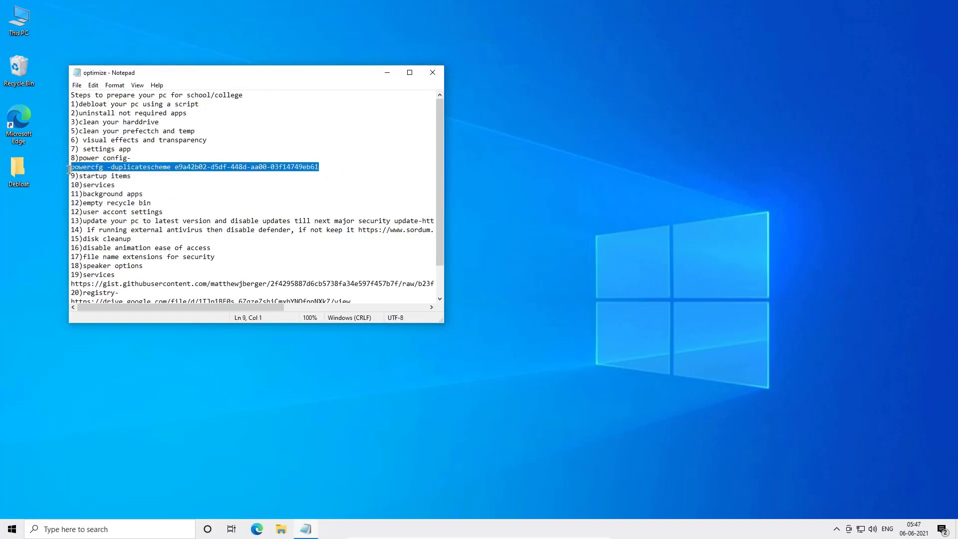
right_click(71, 167)
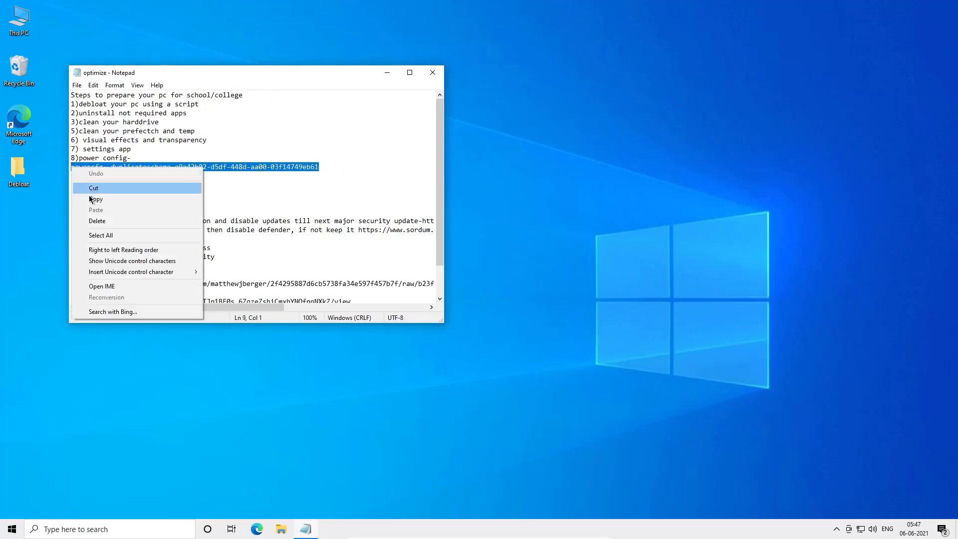
click(93, 197)
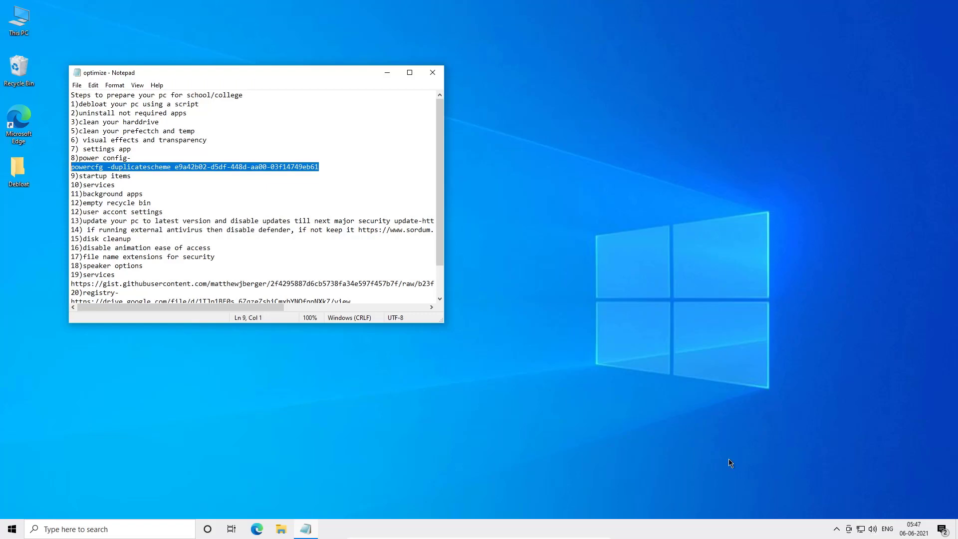
- Open Command Prompt and run powercfg -duplicatescheme e9a42b02-d5df-448d-aa00-03f14749eb61 to add the Ultimate Performance plan
key(super+r)
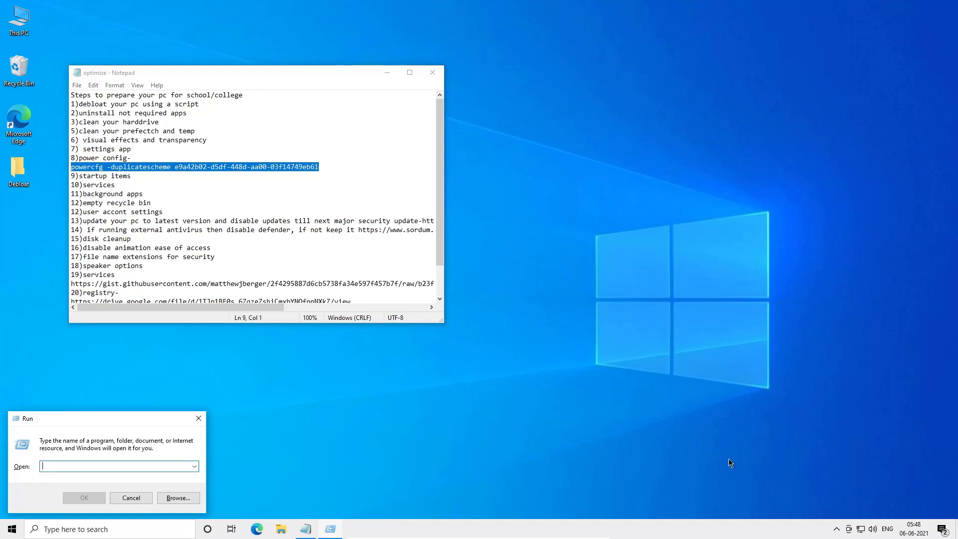
text(mdcmdcmdmc)
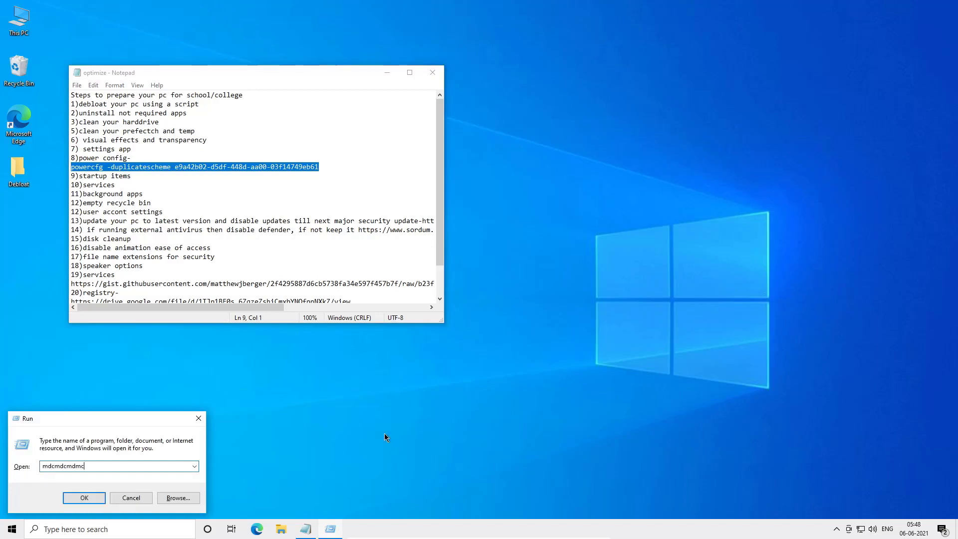
key(ctrl+a)
key(BackSpace)
text(cmd)
key(Return)
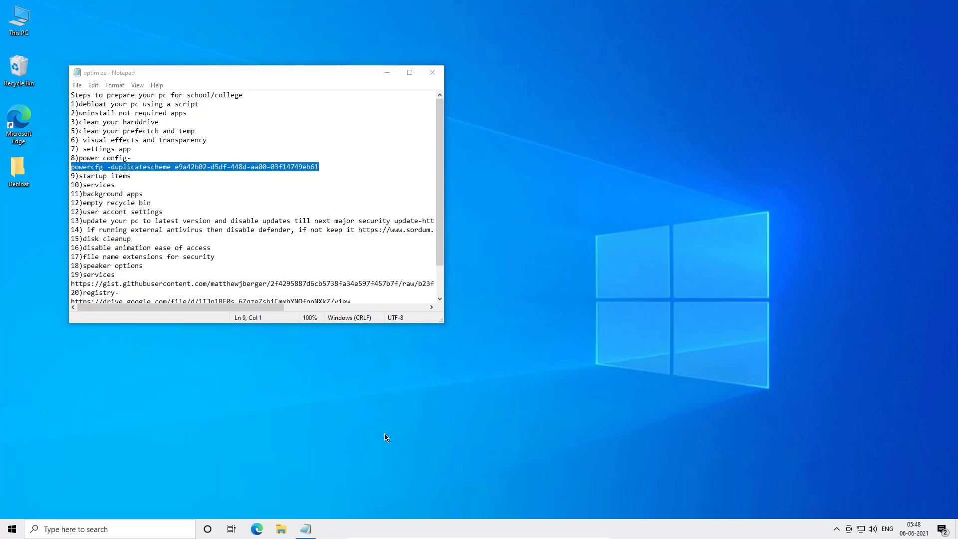
key(ctrl+v)
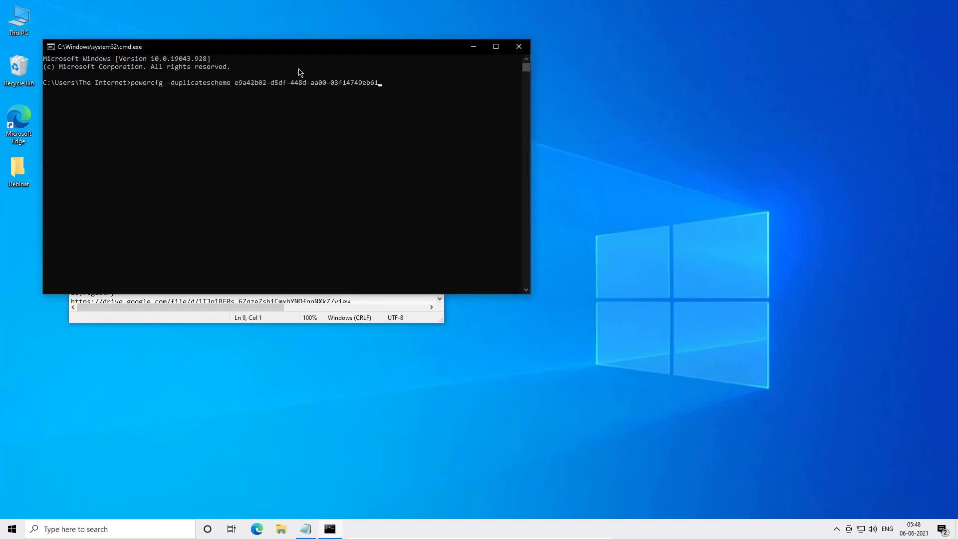
key(Return)
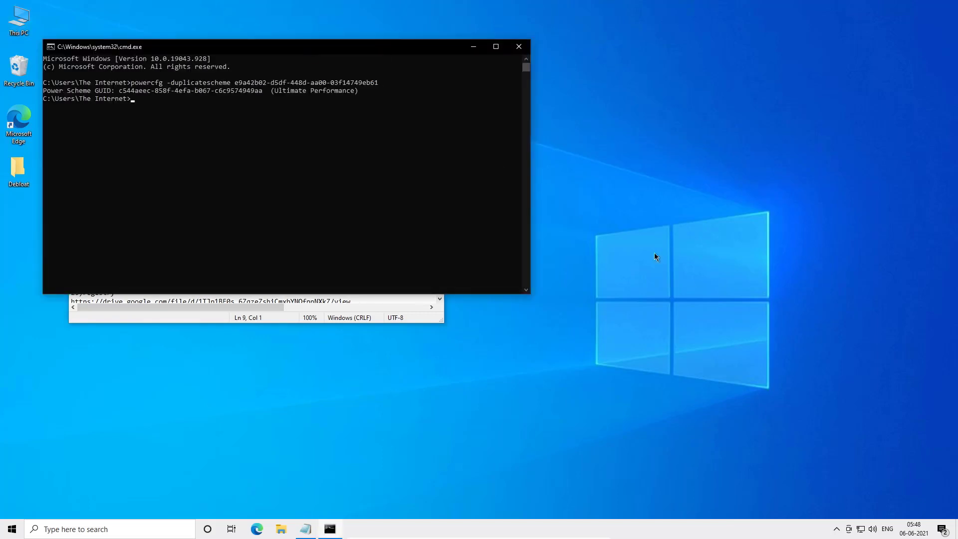
- Search for power and open the Choose a power plan control panel page
key(super)
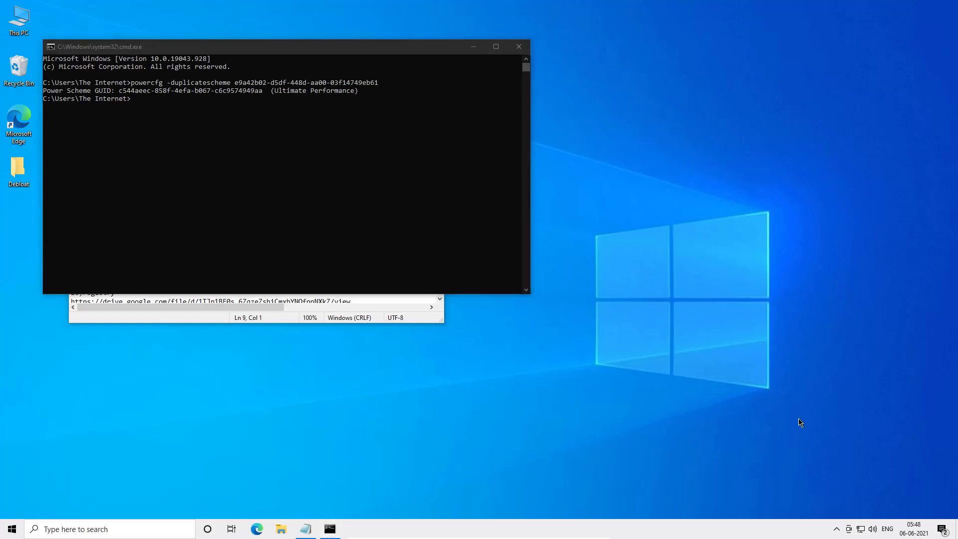
text(poewr)
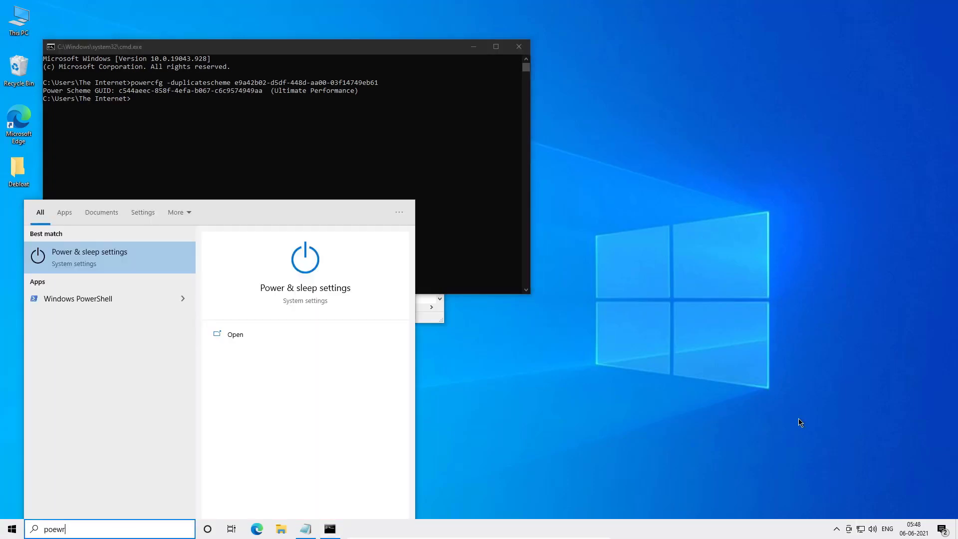
text(wer)
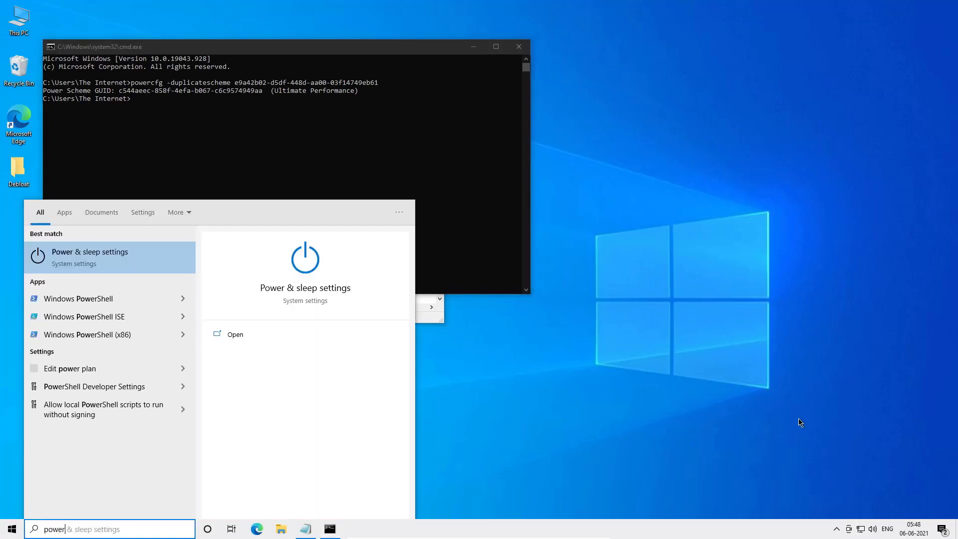
key(Down)
key(Down)
key(Down)
key(Down)
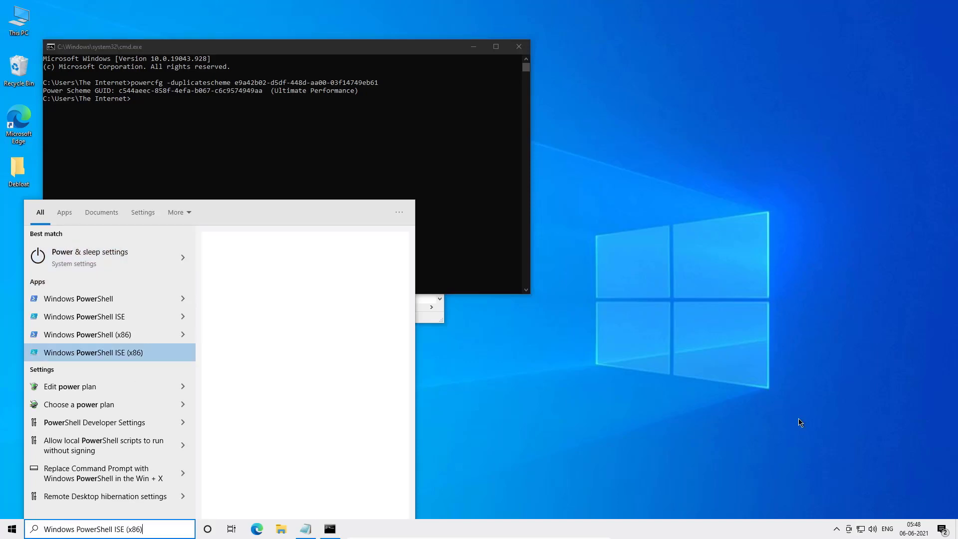
key(Down)
key(Down)
key(Return)
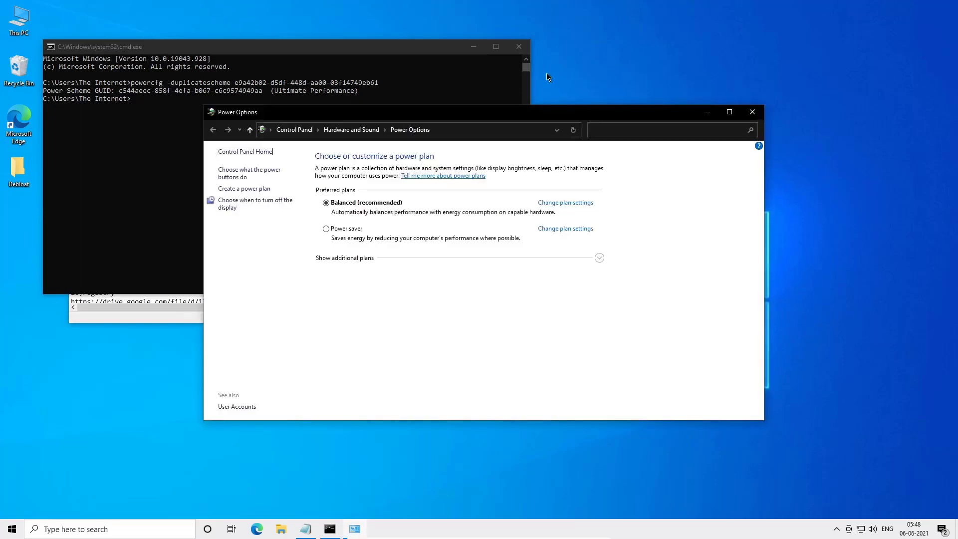
- Close Command Prompt and select the Ultimate Performance power plan among the additional plans
click(518, 46)
click(348, 259)
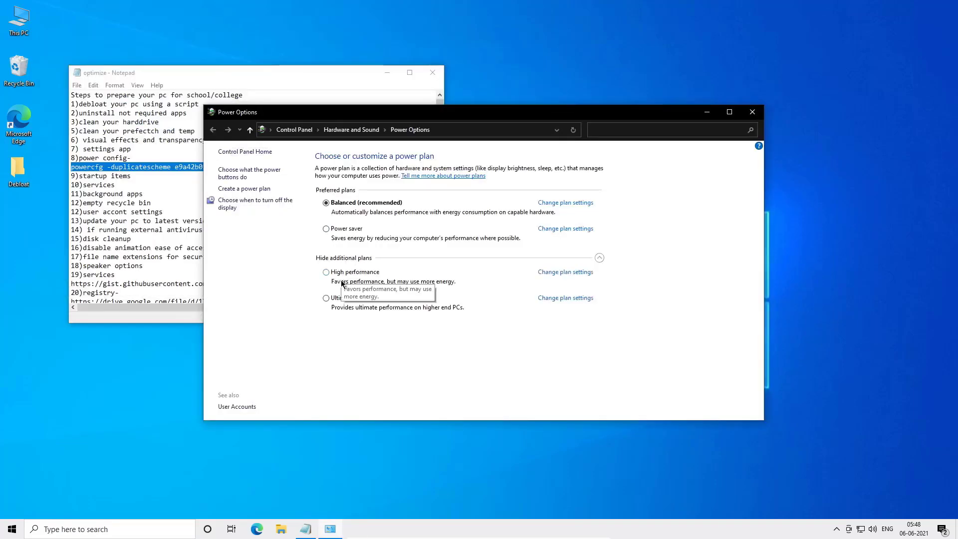
click(344, 298)
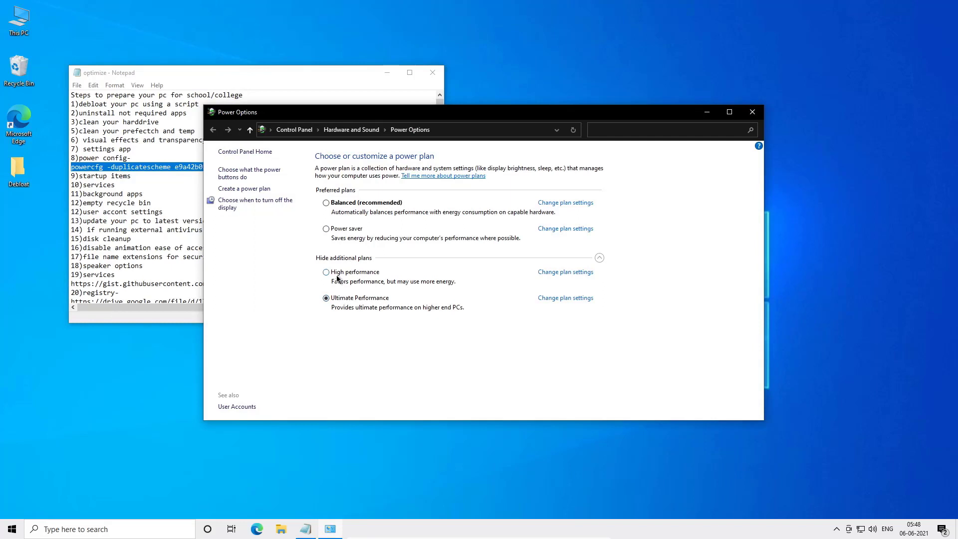
- Edit the Ultimate Performance plan so the display never turns off
click(564, 298)
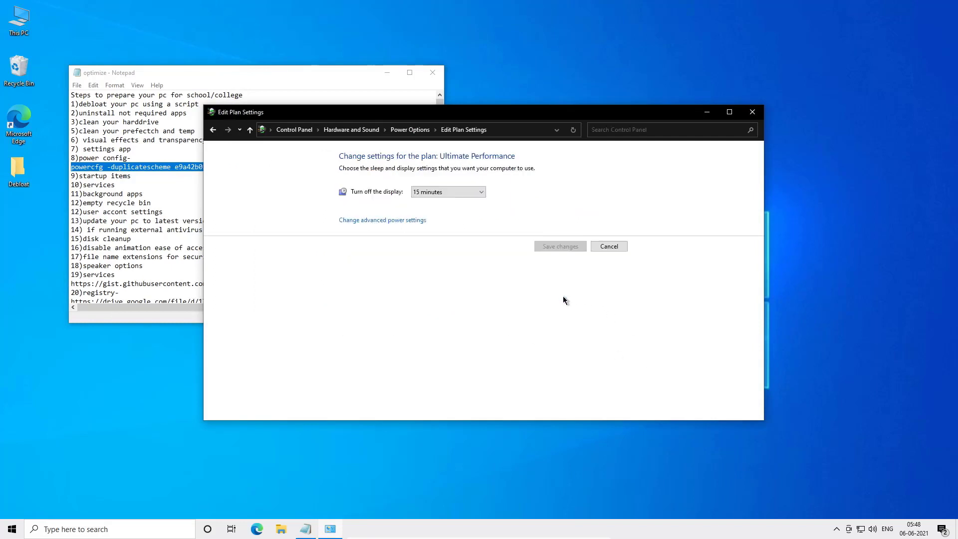
click(460, 195)
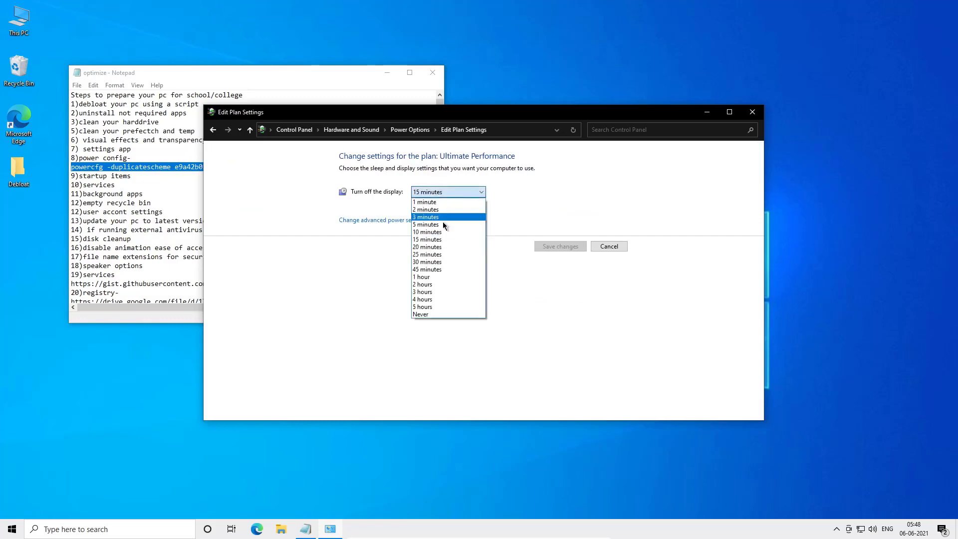
click(445, 314)
- Open advanced power settings and set the desktop background slide show to Paused
click(415, 220)
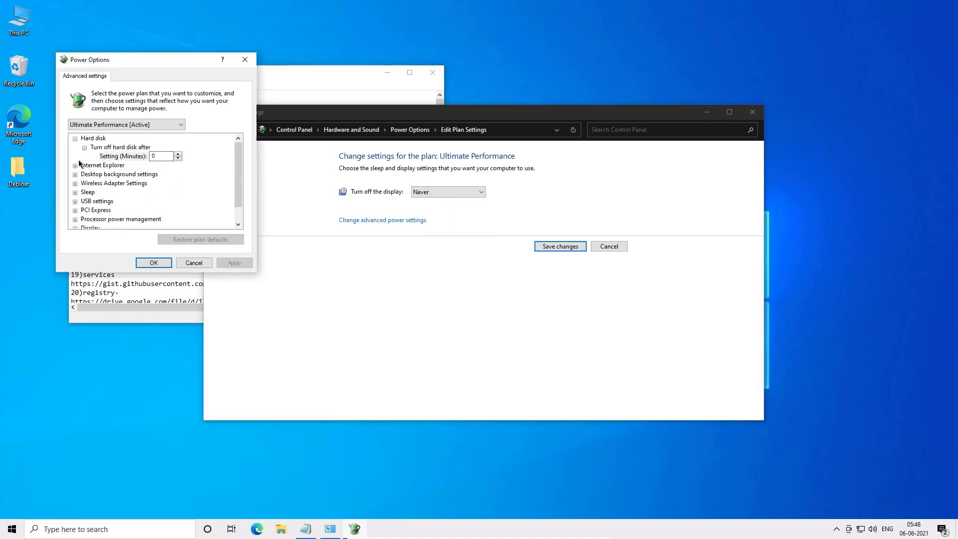
click(75, 165)
click(75, 166)
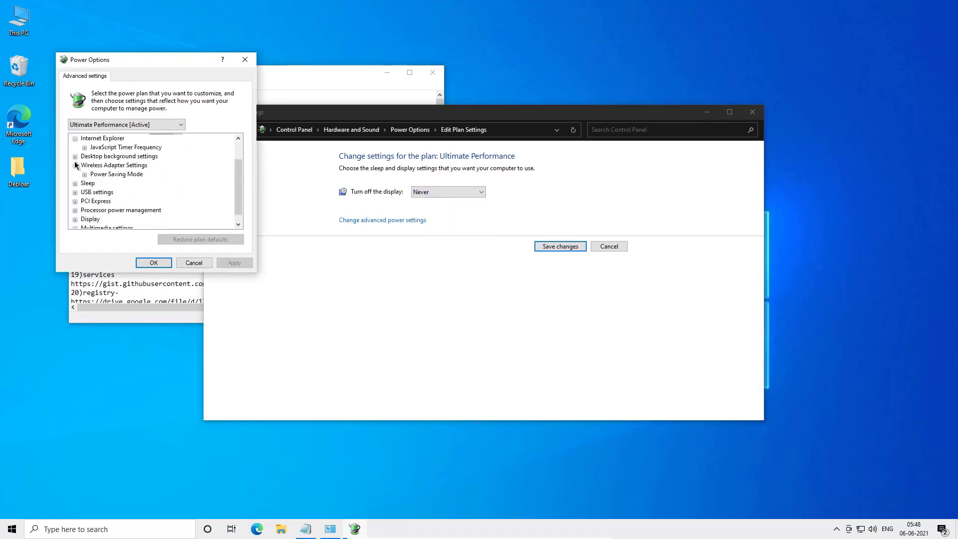
click(74, 156)
click(85, 173)
click(84, 165)
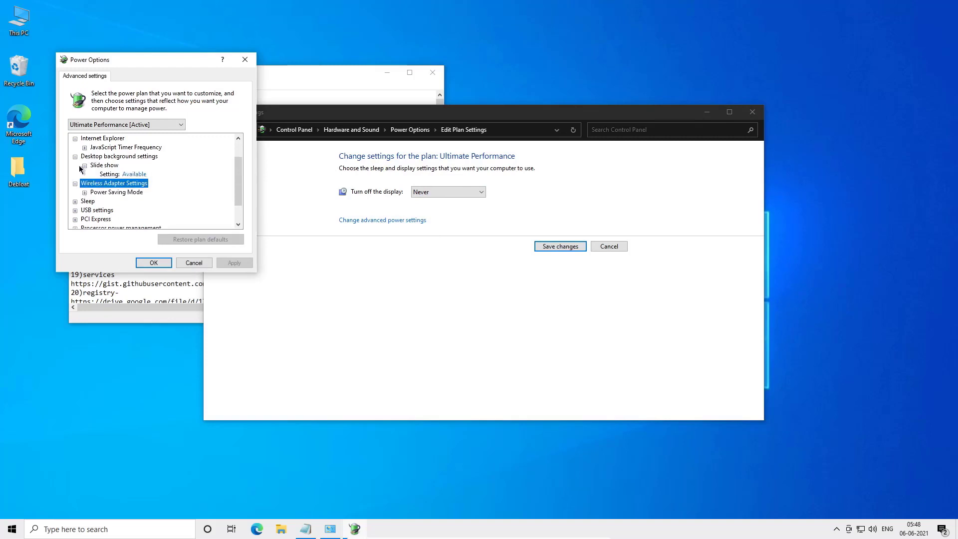
click(130, 175)
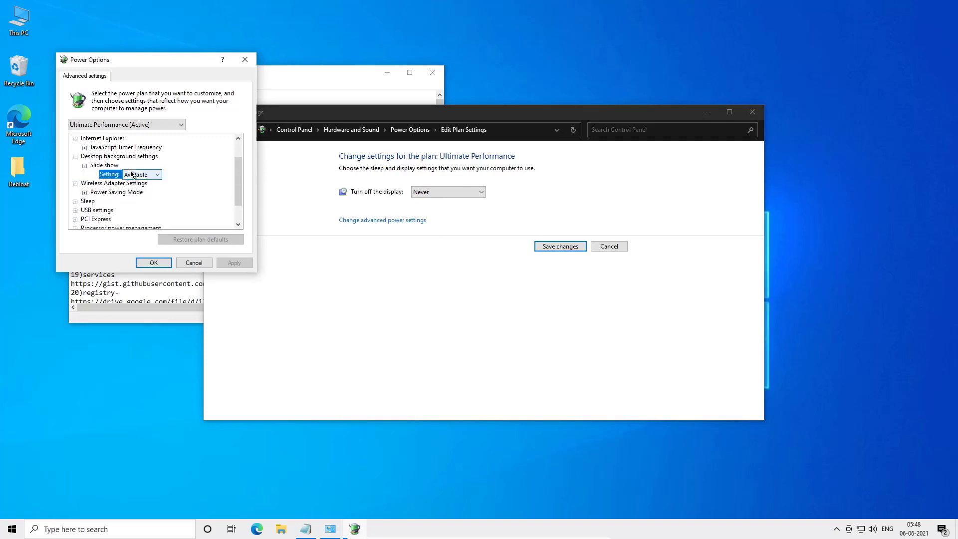
click(133, 175)
click(133, 188)
- Check the wireless adapter power saving mode and set Sleep's Allow wake timers to Disable
click(85, 192)
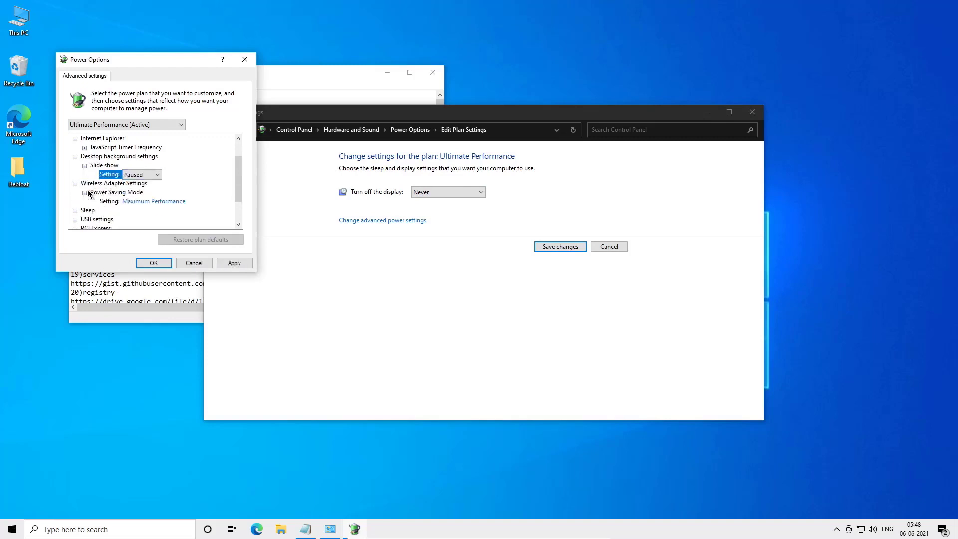
scroll(85, 189, down, 2)
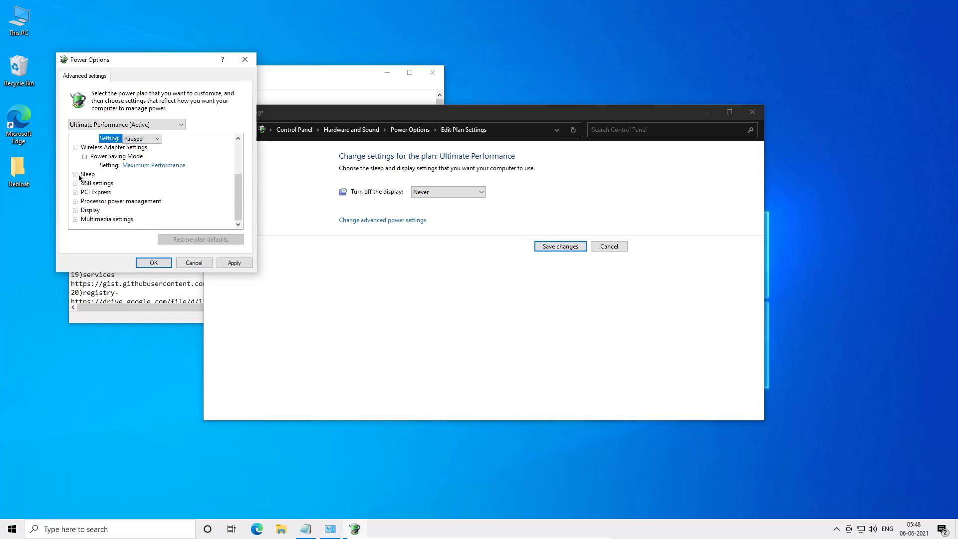
click(75, 175)
click(85, 183)
scroll(95, 186, down, 1)
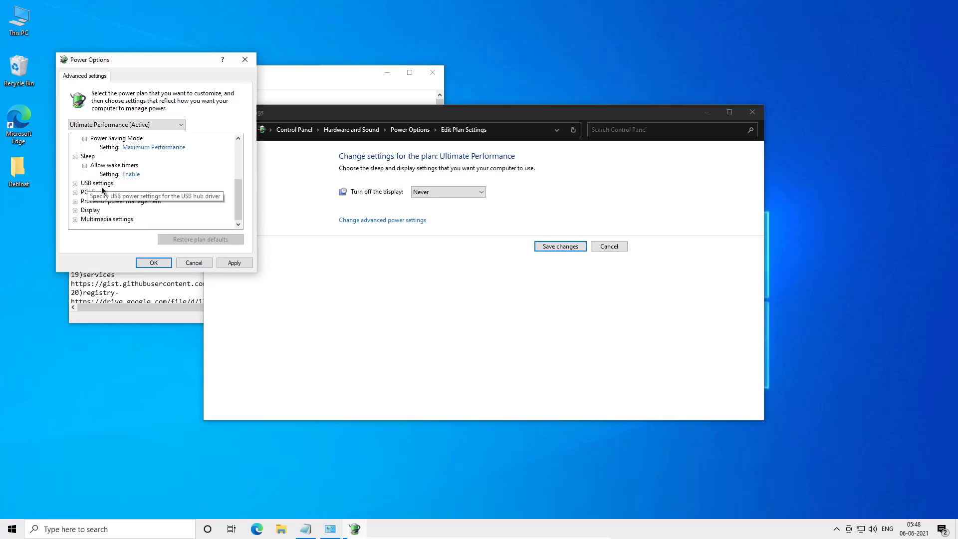
click(135, 175)
click(133, 174)
click(133, 184)
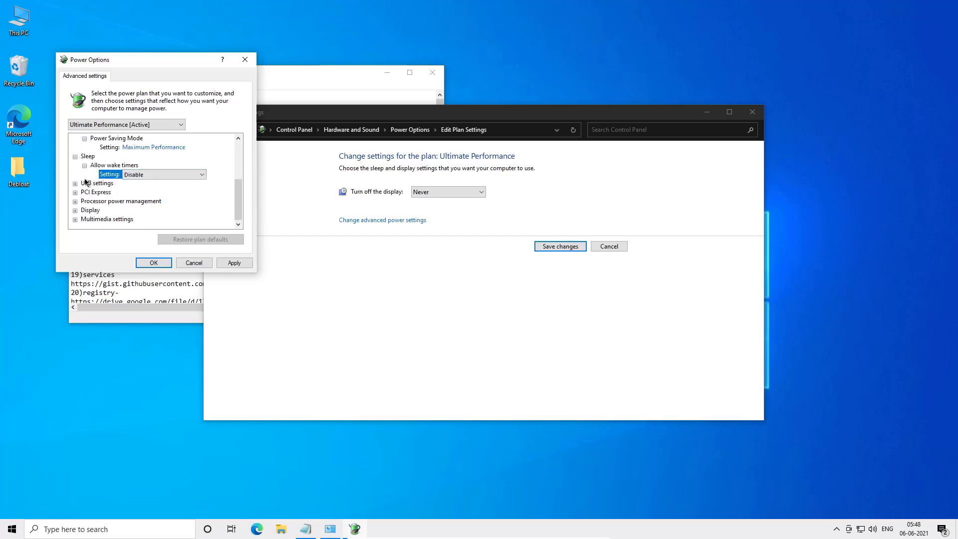
- Set the USB selective suspend setting to Disabled
click(76, 184)
click(84, 192)
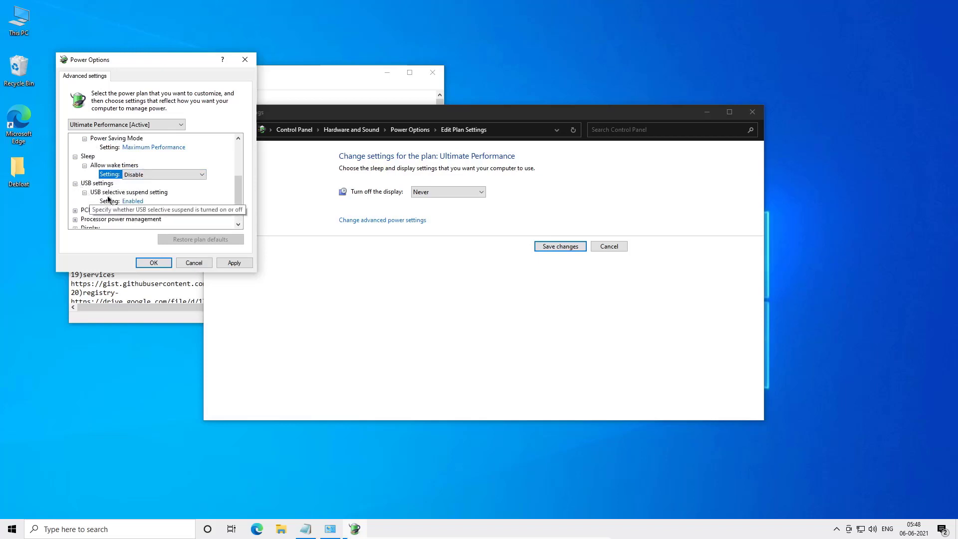
scroll(134, 192, down, 1)
click(132, 183)
click(139, 184)
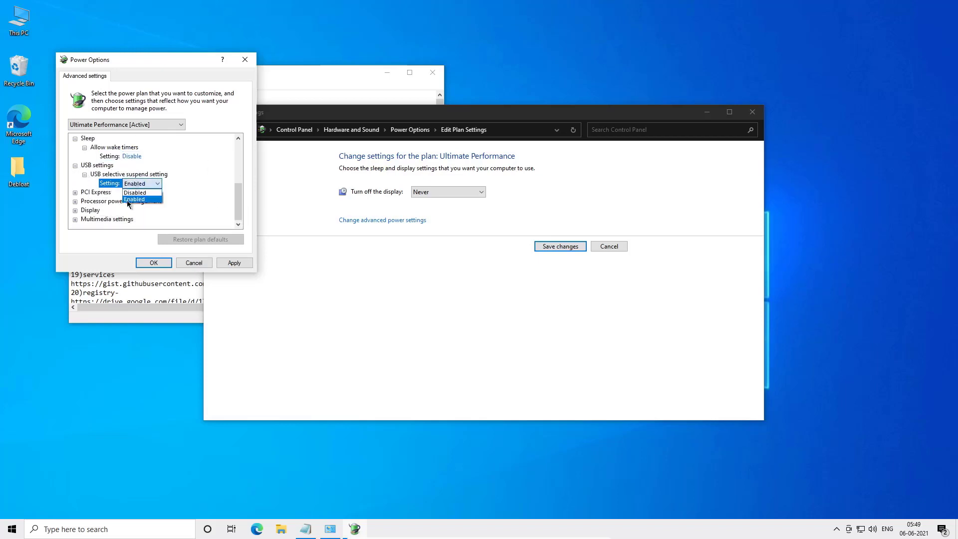
click(133, 200)
- Expand and inspect the PCI Express link state power management and processor system cooling policy settings
click(75, 192)
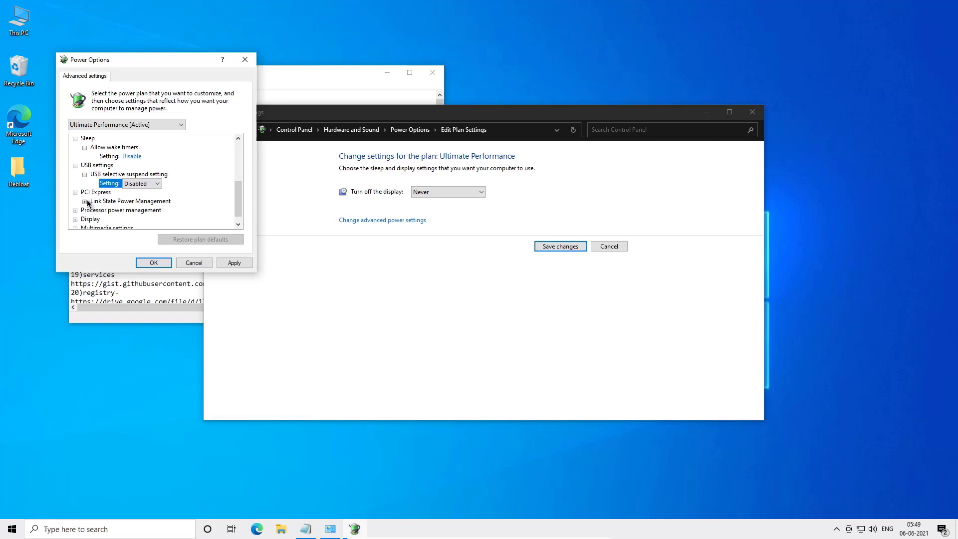
click(85, 201)
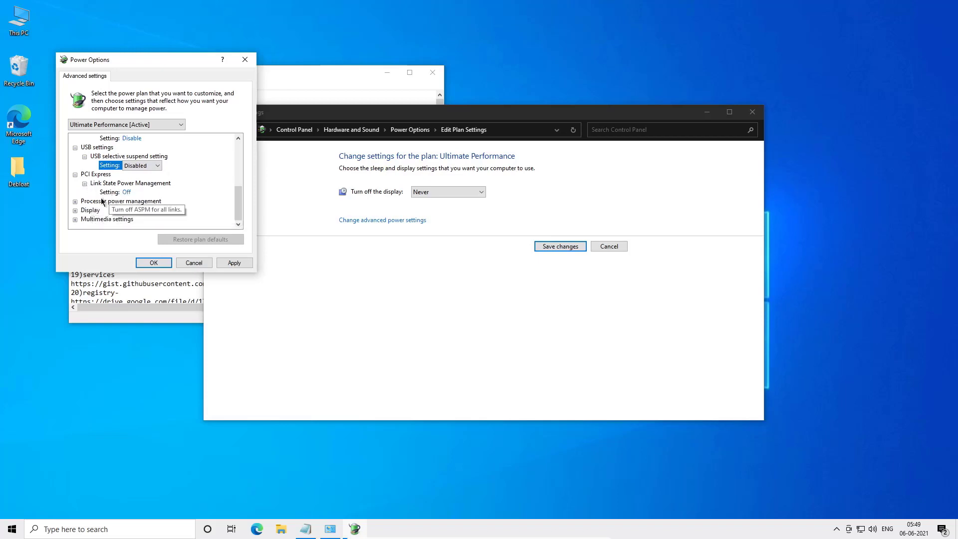
click(75, 201)
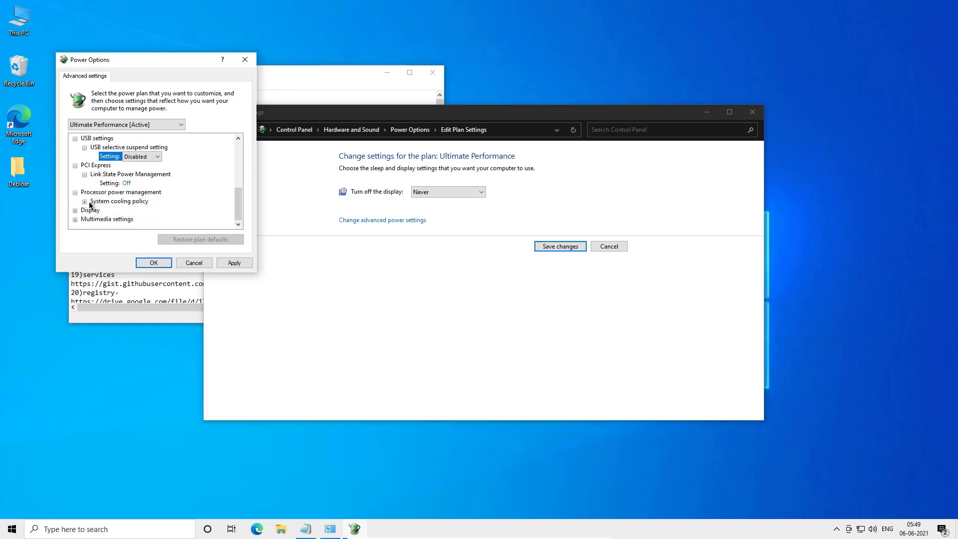
click(85, 201)
- Set the Display's Turn off display after setting to Never
click(75, 210)
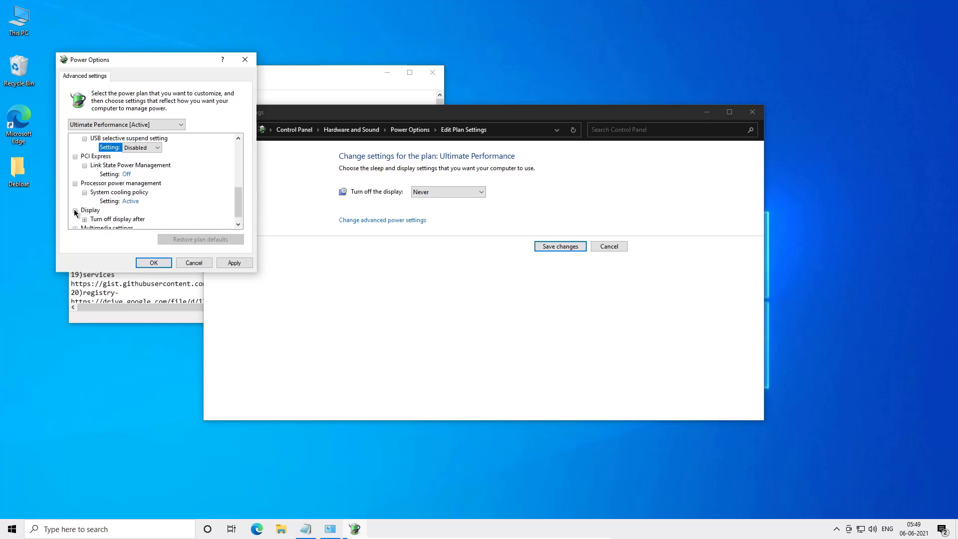
click(85, 210)
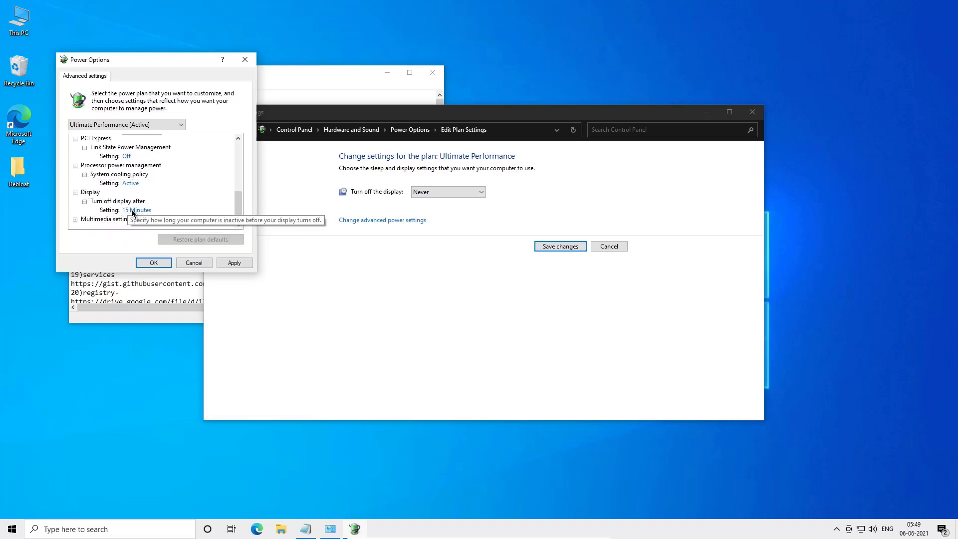
click(132, 210)
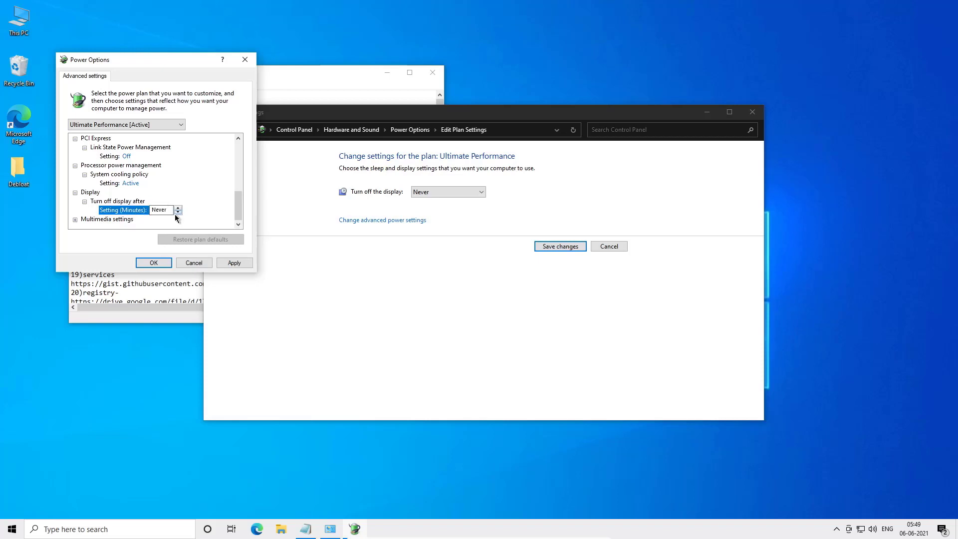
double_click(152, 209)
- Review the Multimedia settings, apply and confirm the advanced power settings, and close the plan settings window
click(75, 219)
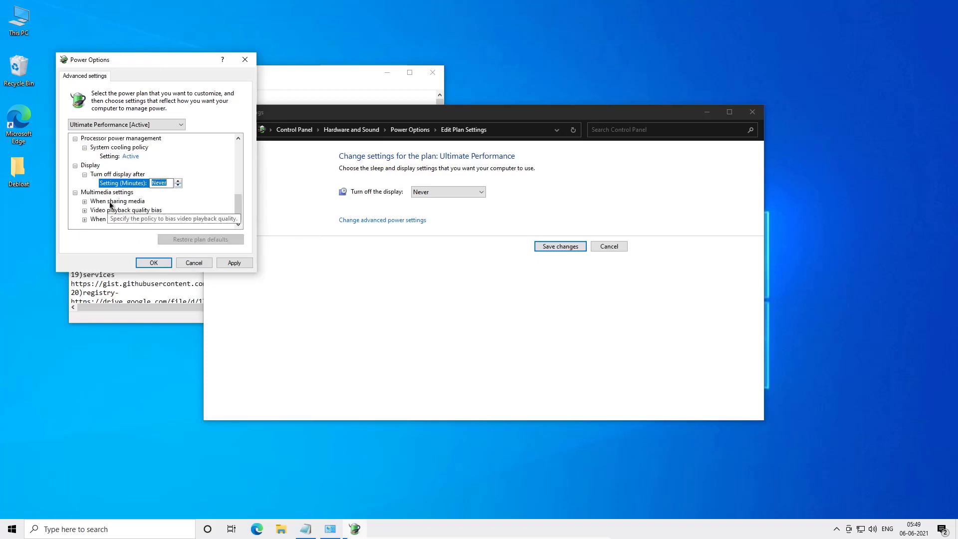
click(83, 202)
scroll(83, 205, down, 1)
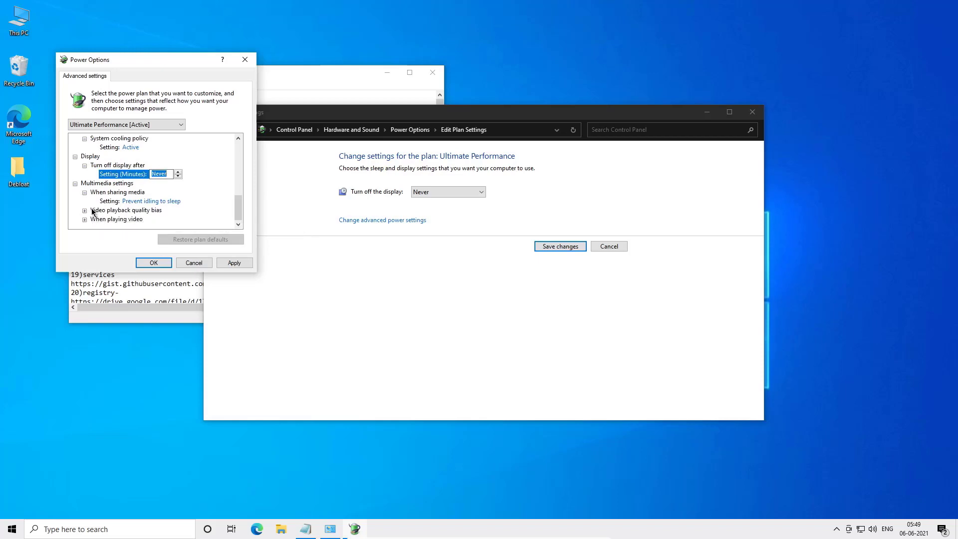
click(85, 210)
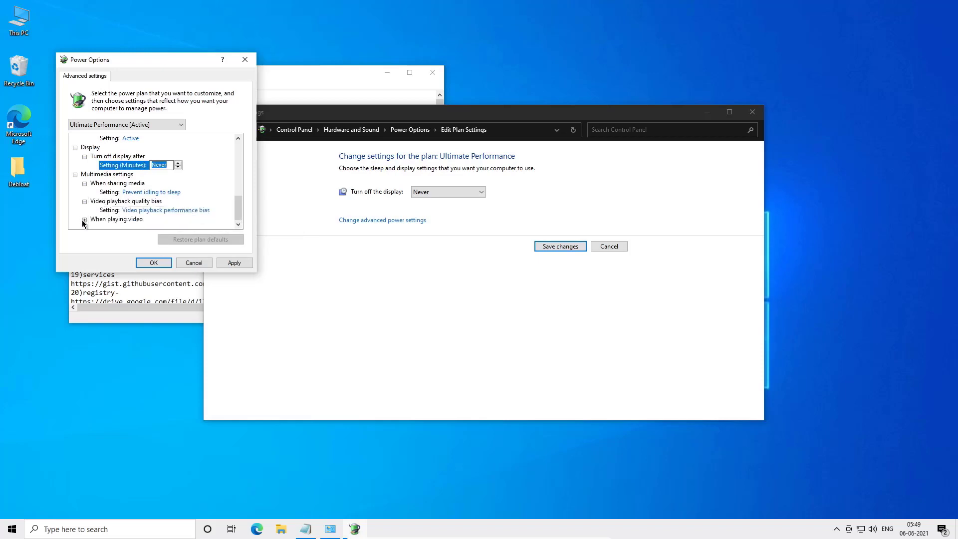
click(85, 219)
click(232, 262)
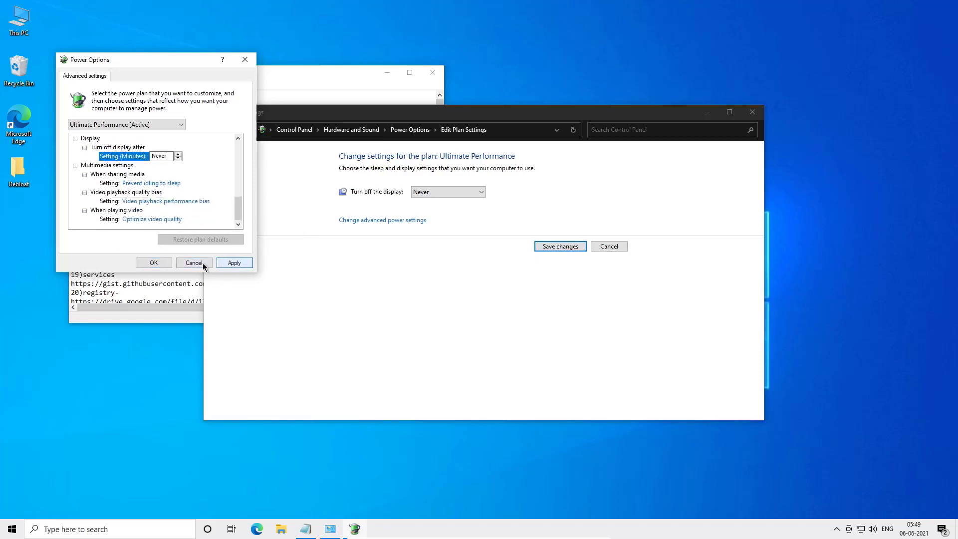
click(153, 263)
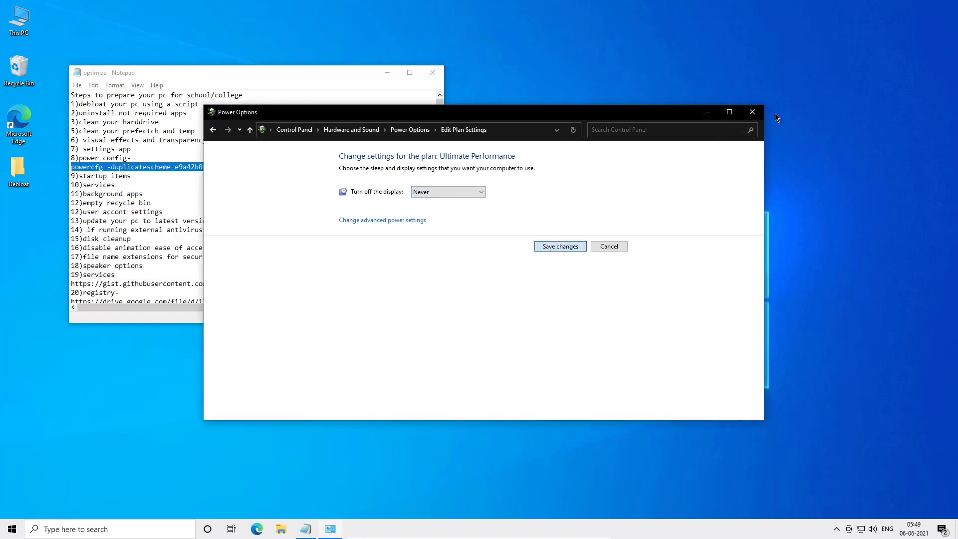
click(752, 111)
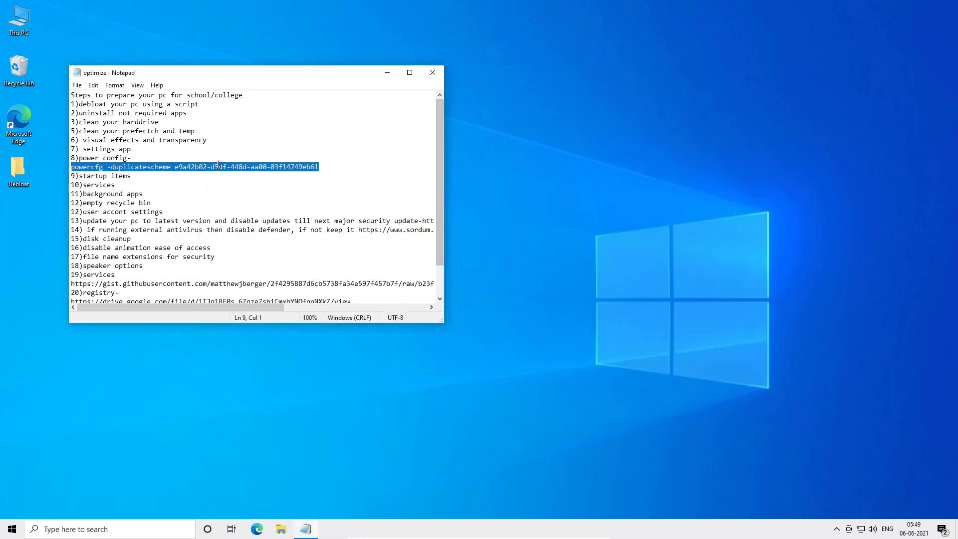
- Delete the '10)services' line from the optimize checklist in Notepad
drag(194, 178, 115, 178)
click(115, 178)
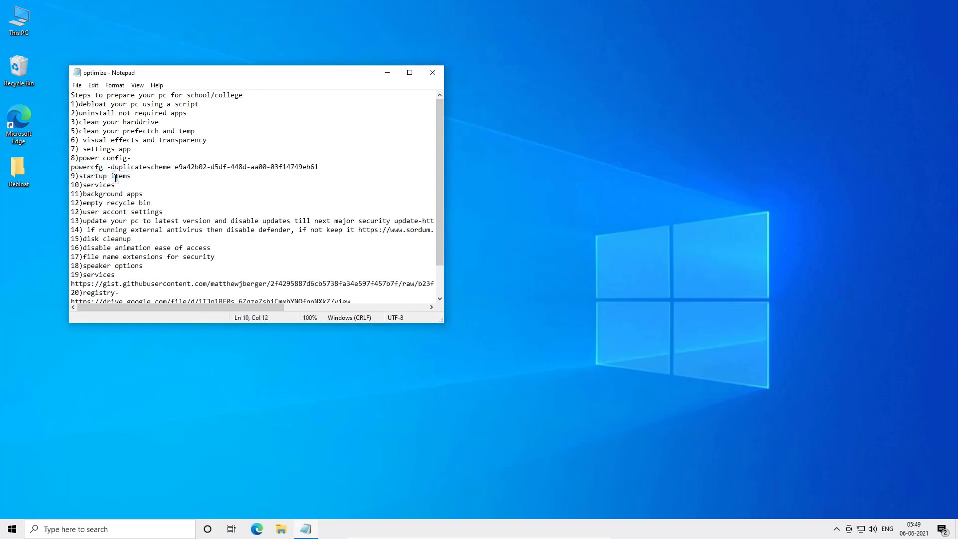
scroll(115, 178, down, 1)
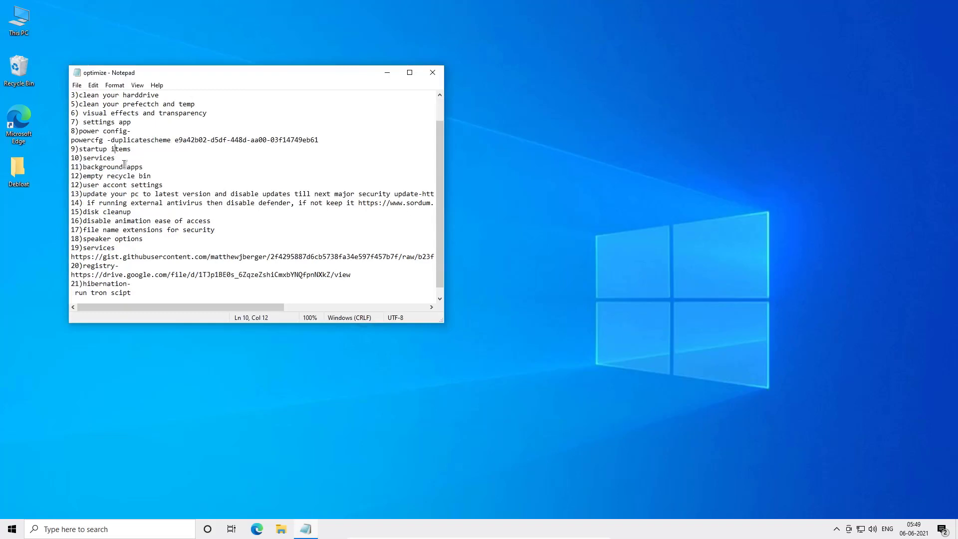
drag(131, 158, 35, 155)
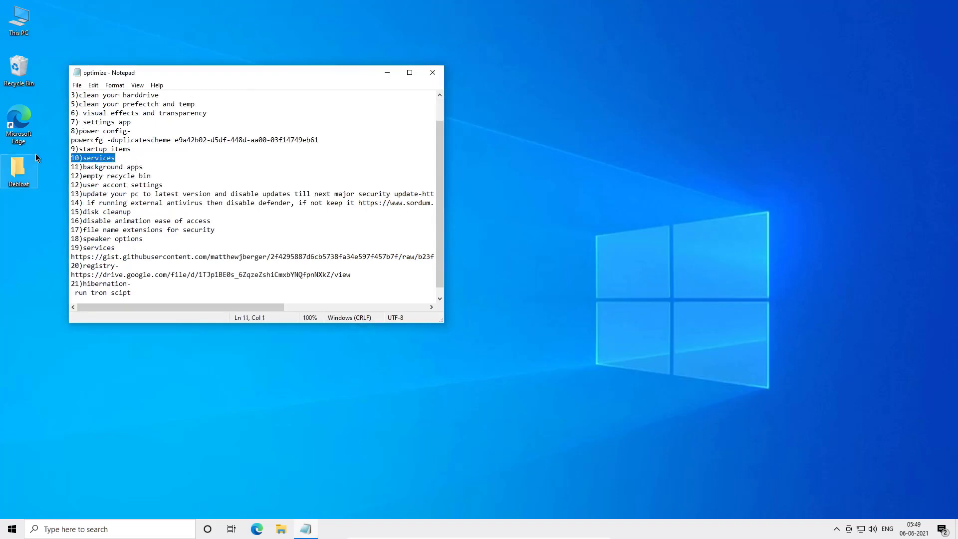
key(Delete)
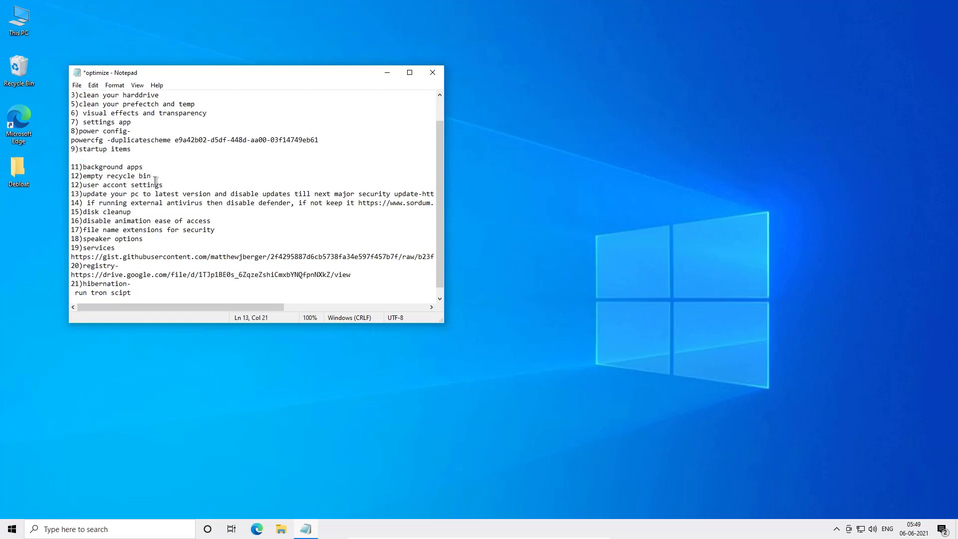
- Empty the Recycle Bin, confirming the deletion
right_click(26, 83)
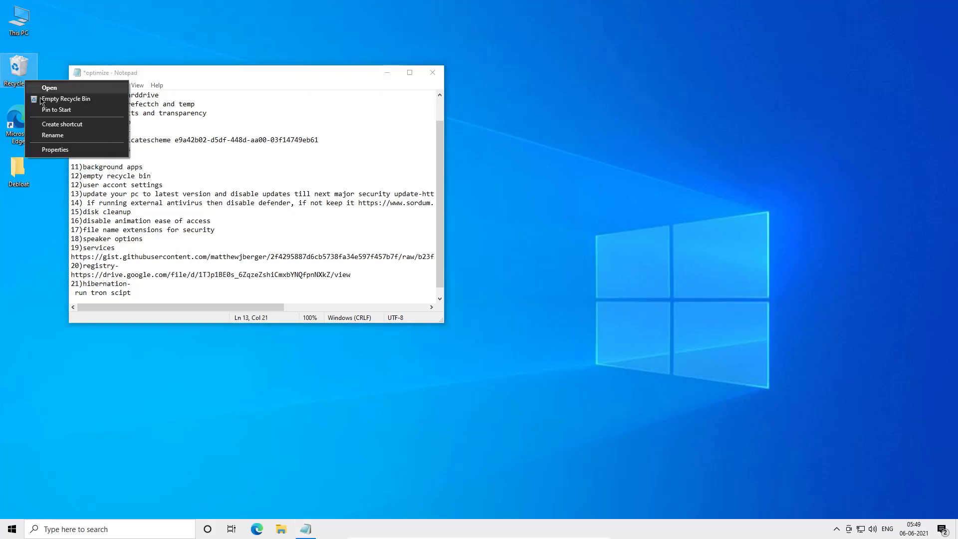
click(41, 99)
key(Return)
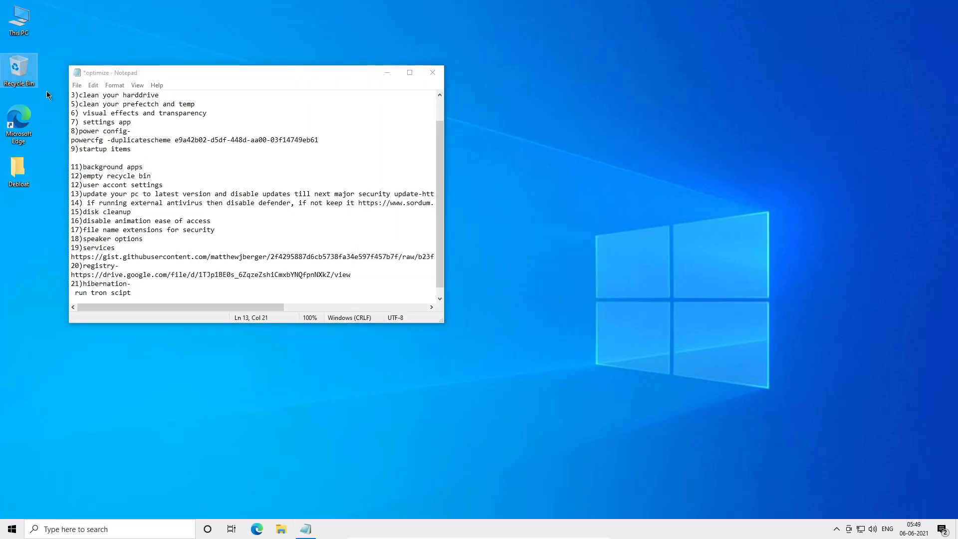
click(163, 185)
- Open User Account Control settings, set the notification level to Never notify, and allow the change
key(super)
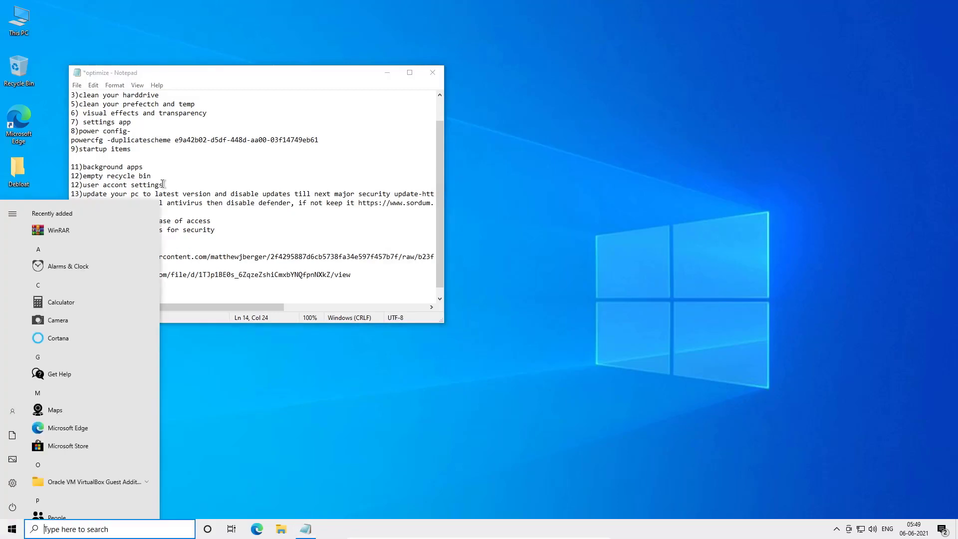
text(user account)
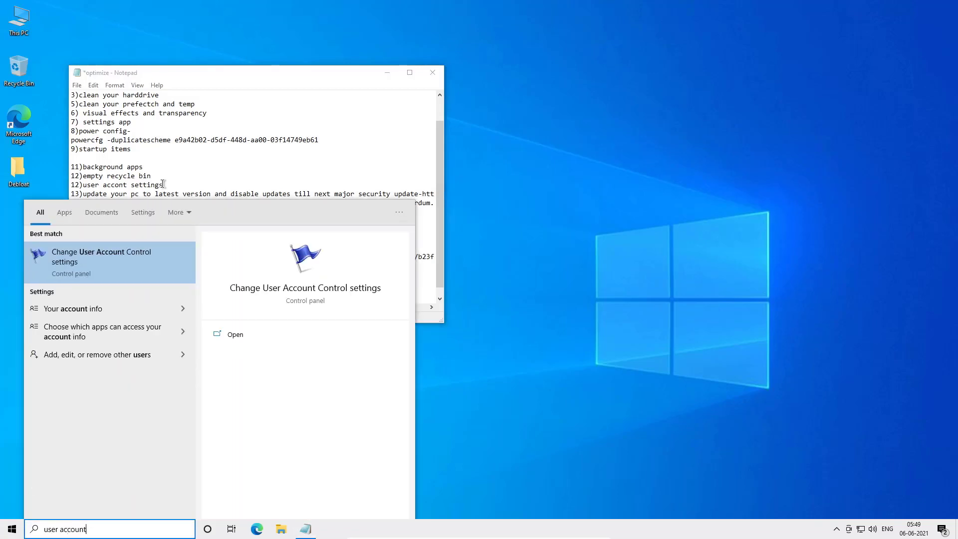
key(Return)
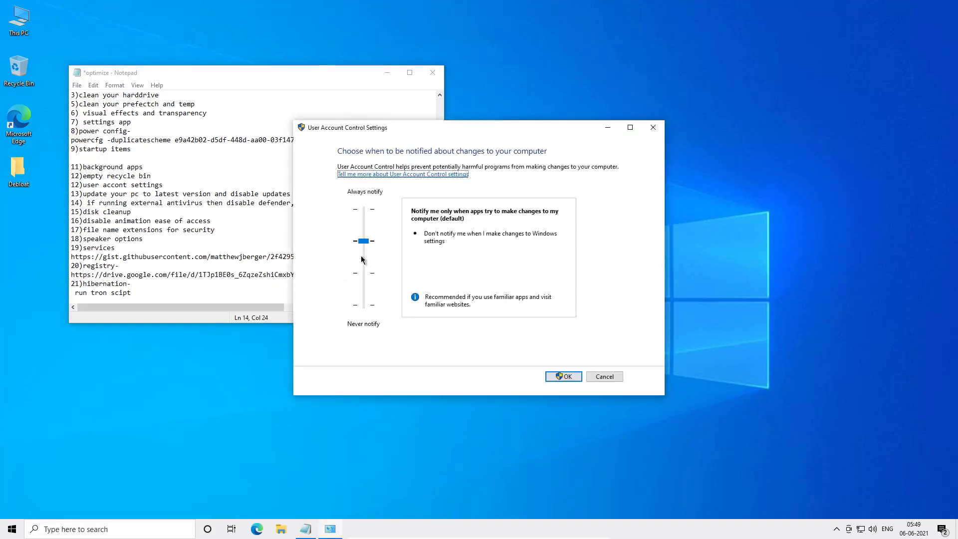
drag(362, 259, 363, 306)
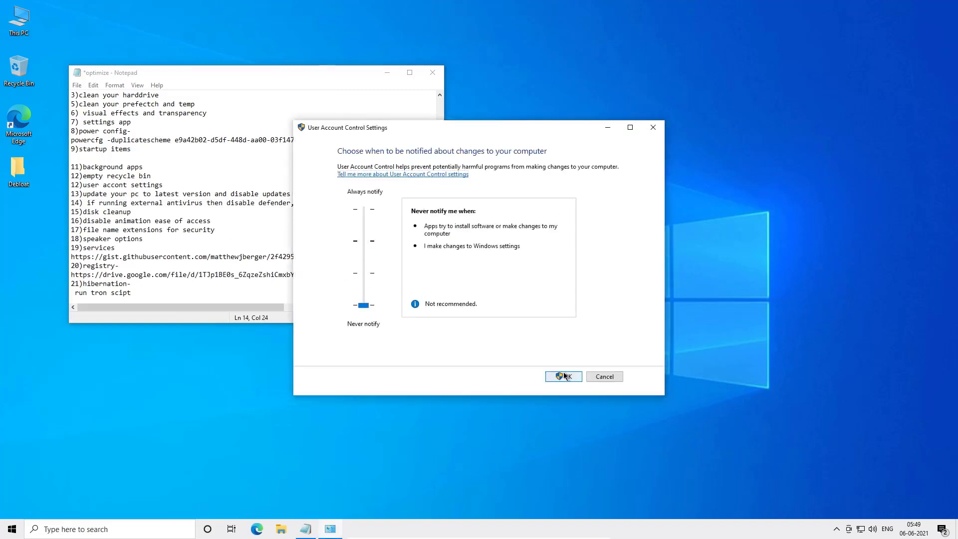
key(Return)
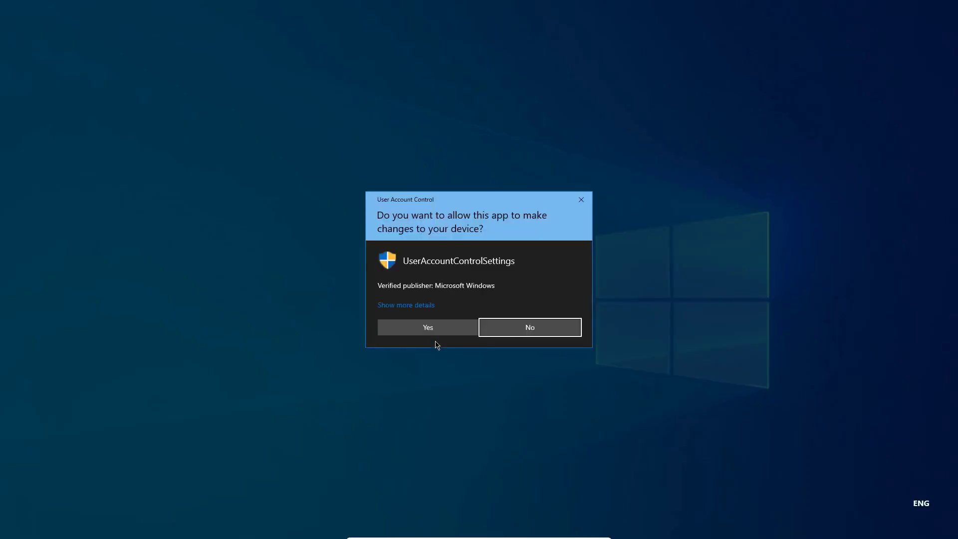
click(433, 333)
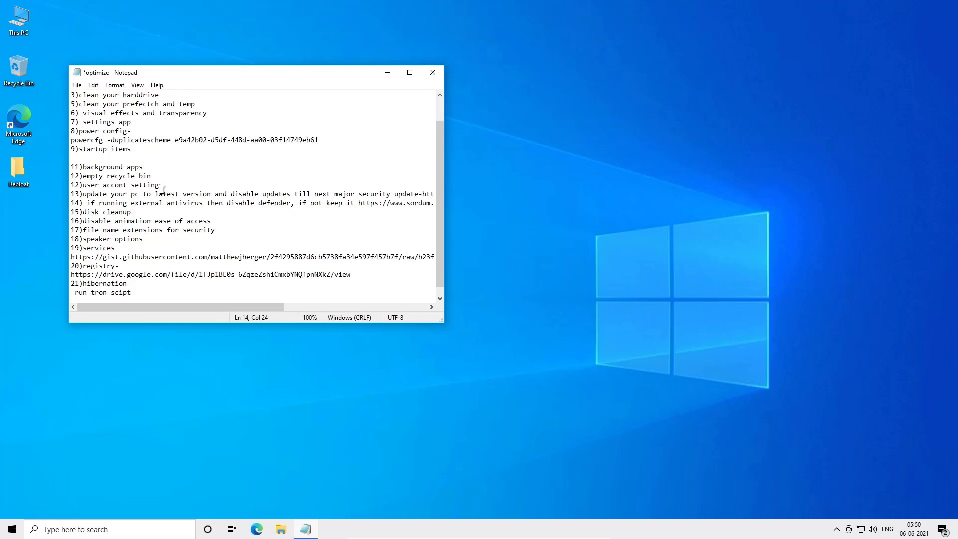
- Copy the Windows Update Blocker link from the optimize checklist and open it in Microsoft Edge
click(409, 72)
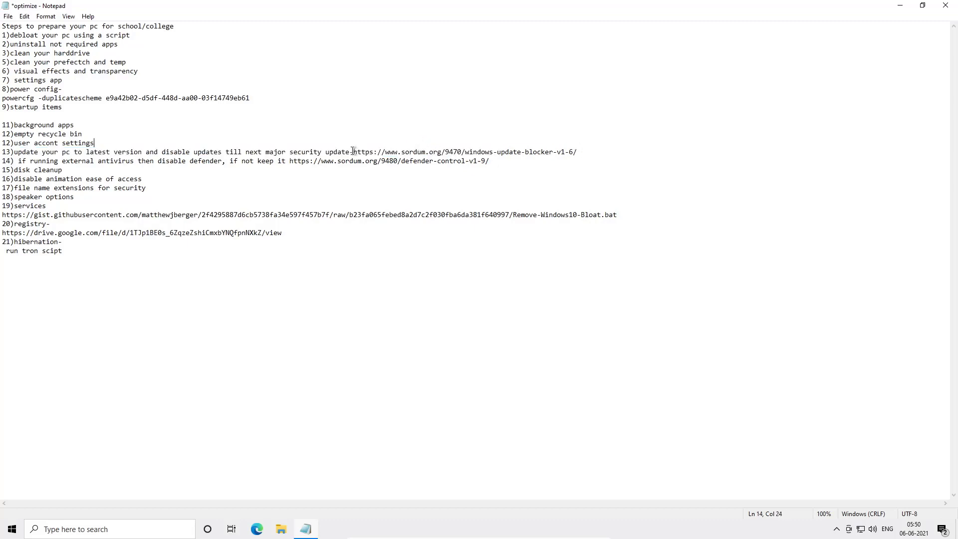
drag(353, 150, 578, 149)
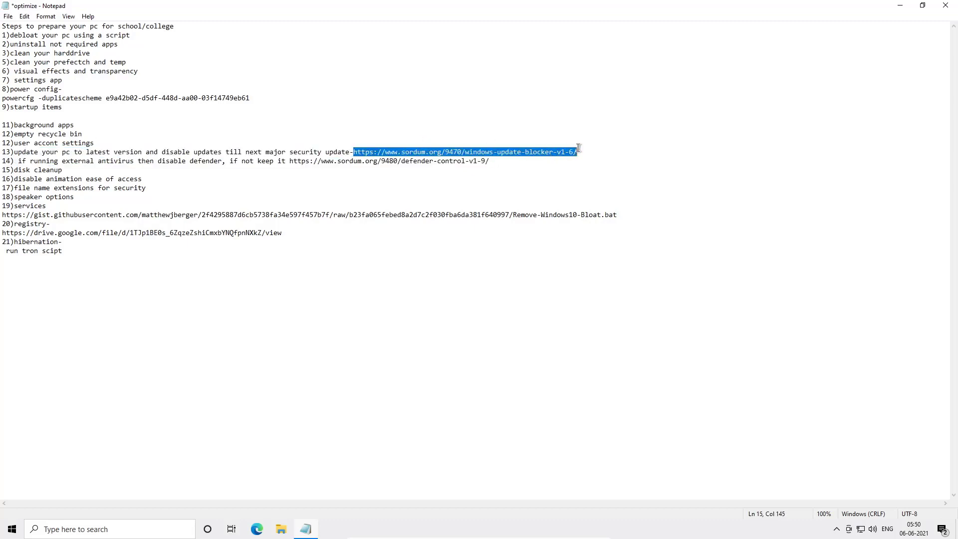
right_click(575, 151)
click(594, 182)
click(262, 532)
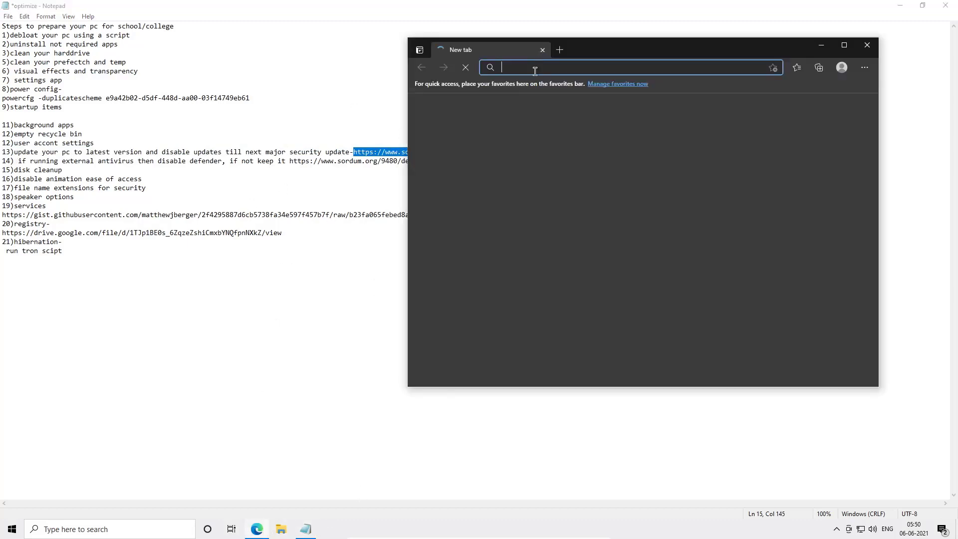
key(ctrl+v)
key(Return)
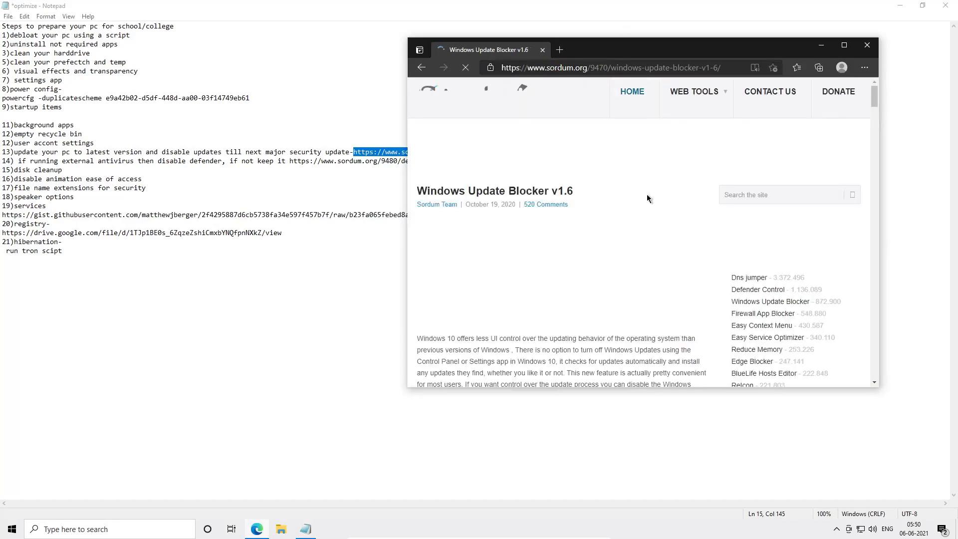
- Start the Windows Update Blocker v1.6 download from its page and close the ad
scroll(647, 194, down, 6)
scroll(627, 233, down, 10)
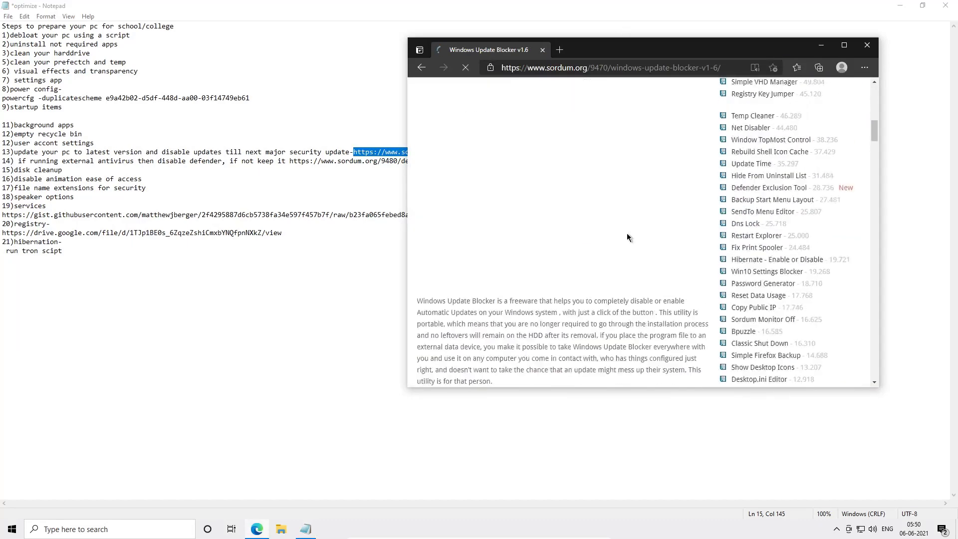
scroll(626, 233, down, 6)
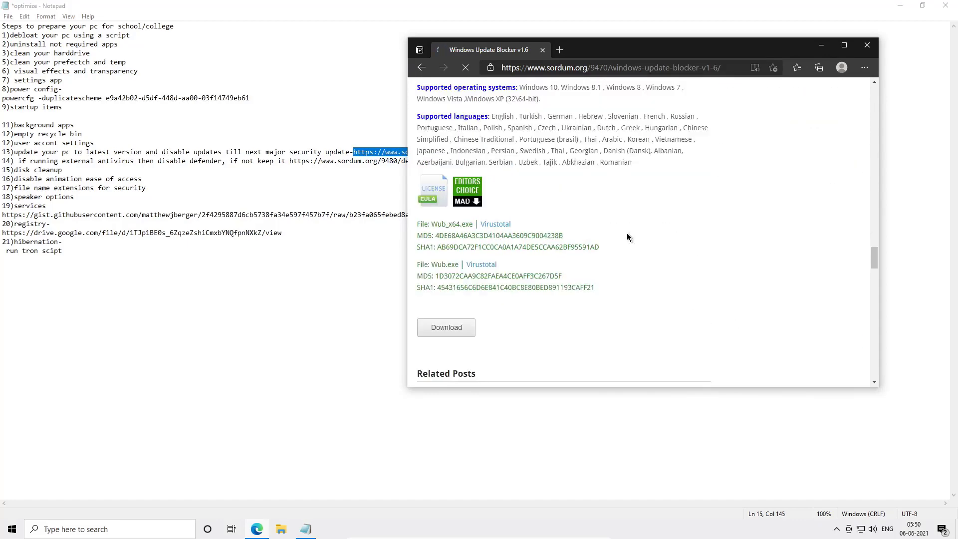
click(428, 328)
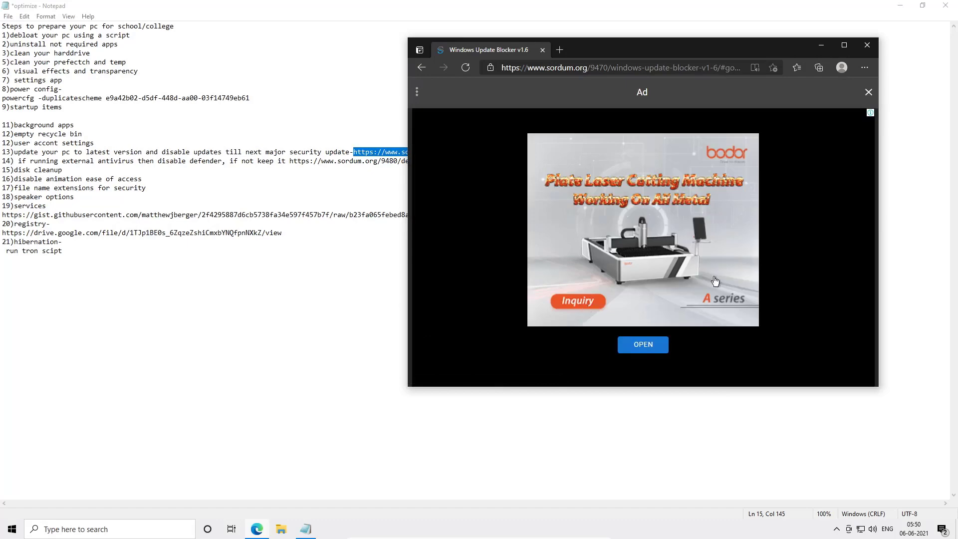
click(867, 92)
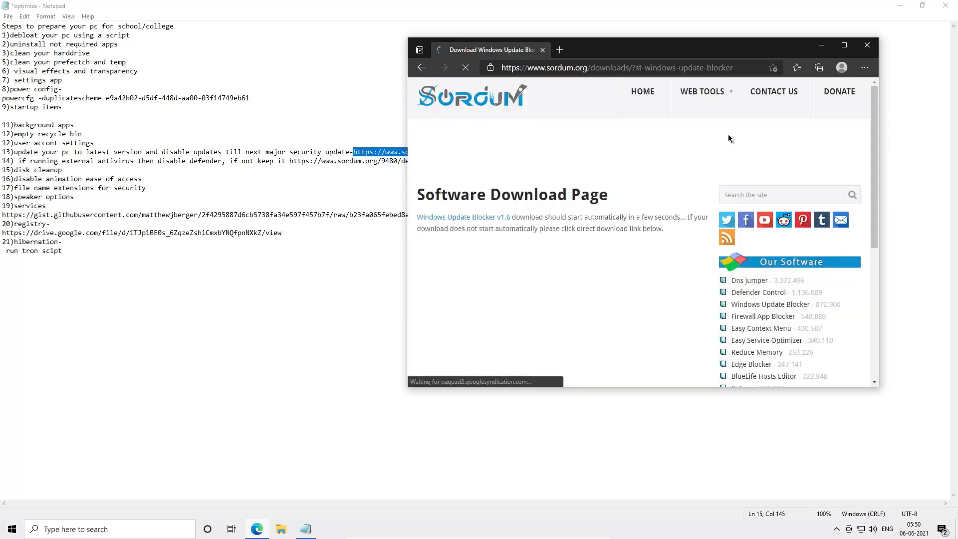
- Use the Direct Download link on the software download page to download Wub.zip
scroll(522, 234, down, 4)
scroll(522, 233, up, 1)
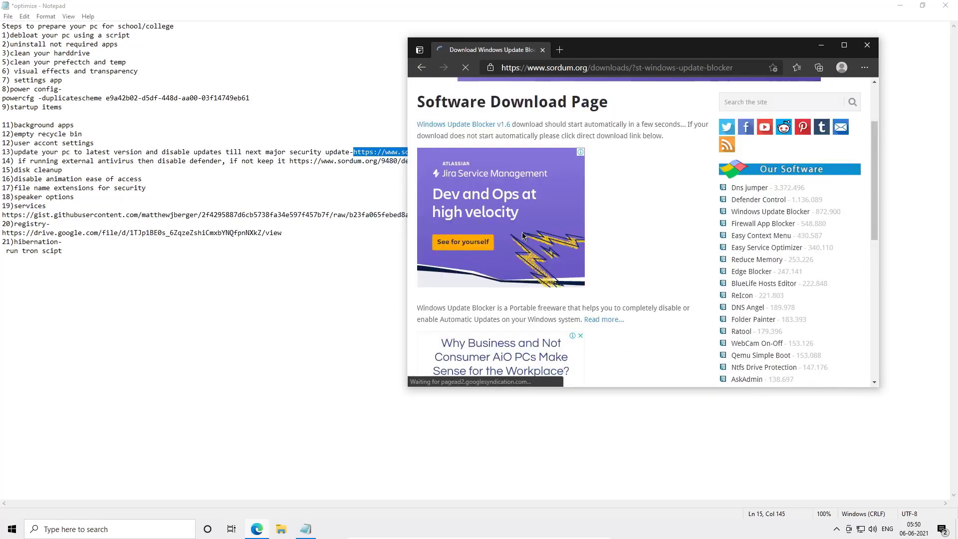
scroll(522, 232, down, 1)
scroll(628, 248, down, 1)
scroll(627, 247, down, 3)
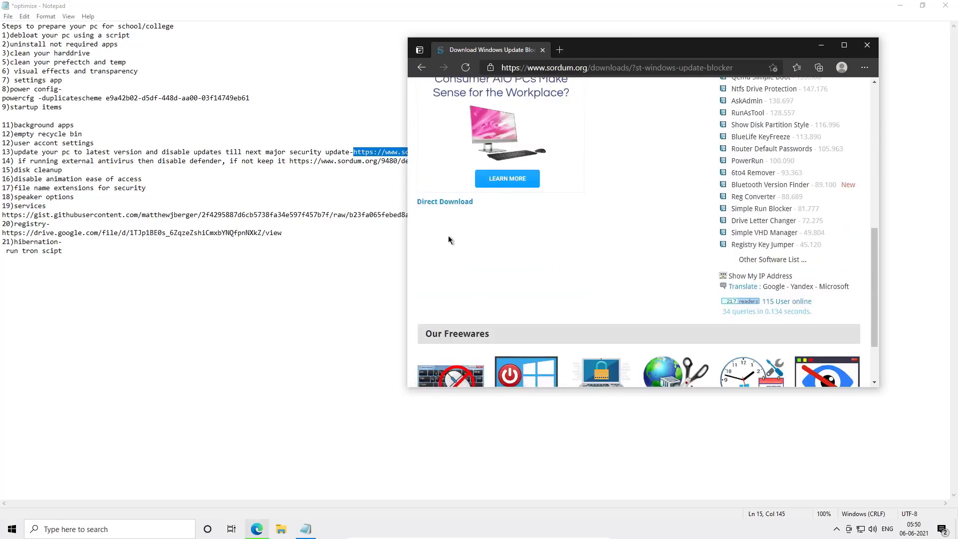
click(445, 202)
scroll(463, 212, up, 6)
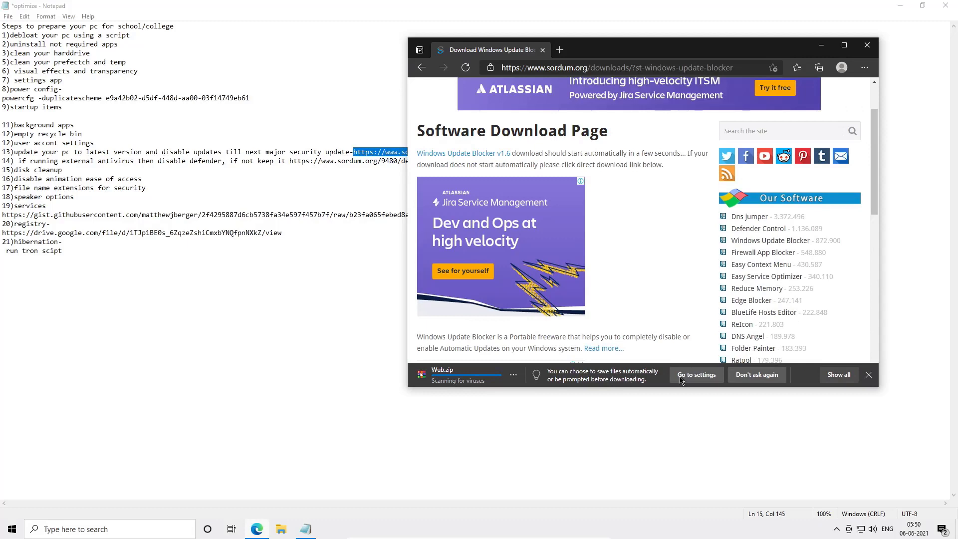
- Show the downloaded Wub.zip in its folder and extract it to a Wub folder
click(514, 375)
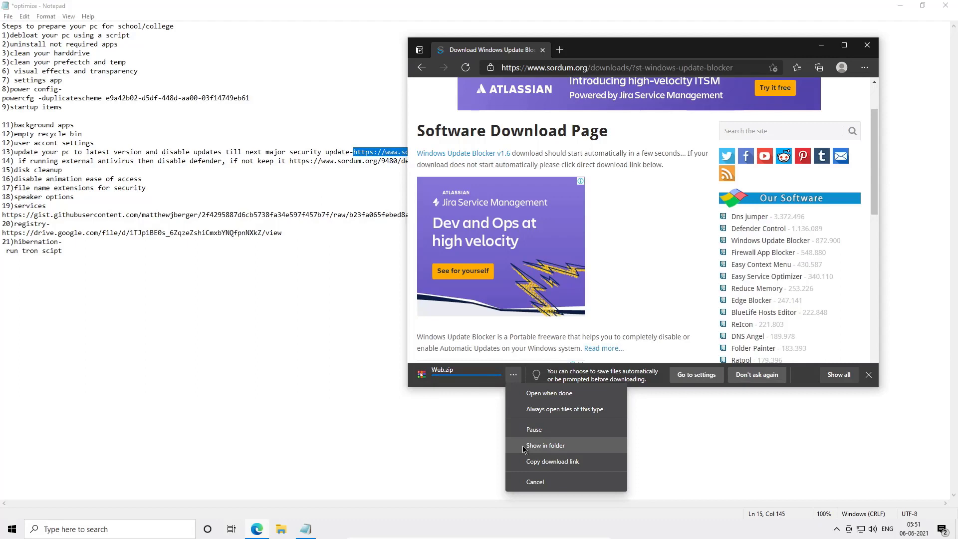
click(524, 447)
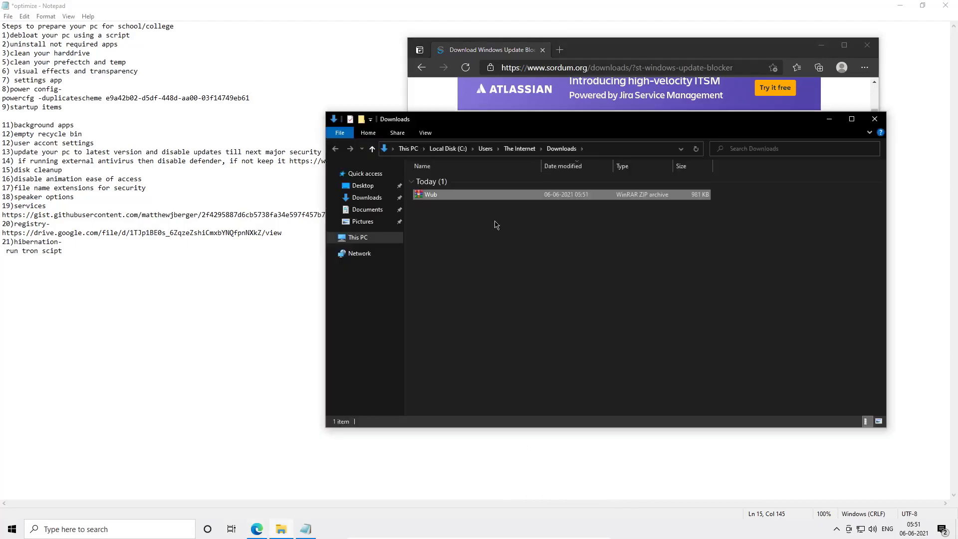
click(423, 190)
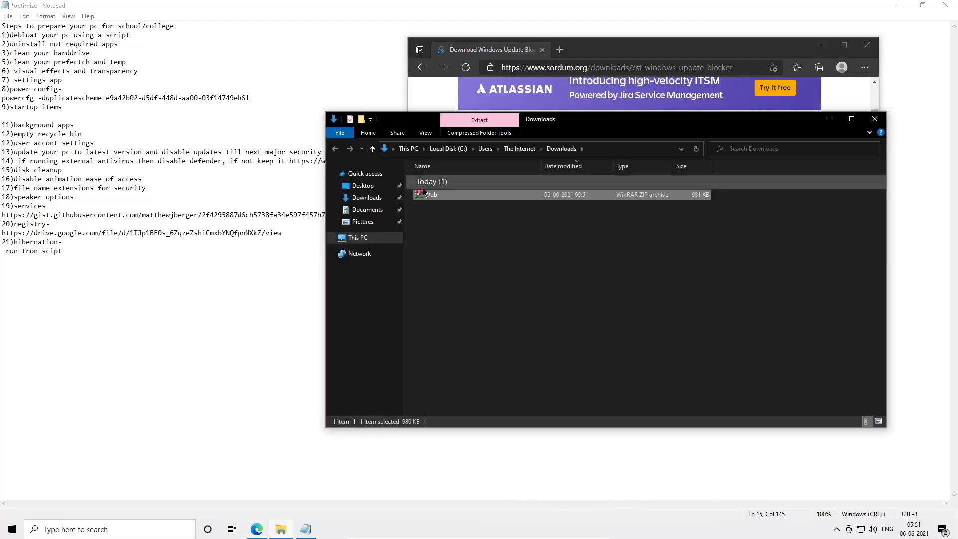
right_click(423, 196)
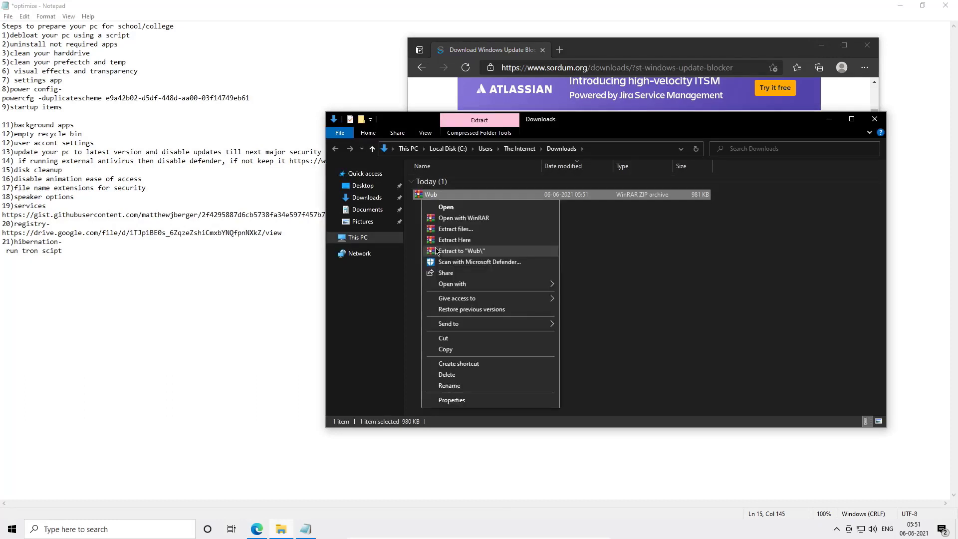
click(435, 250)
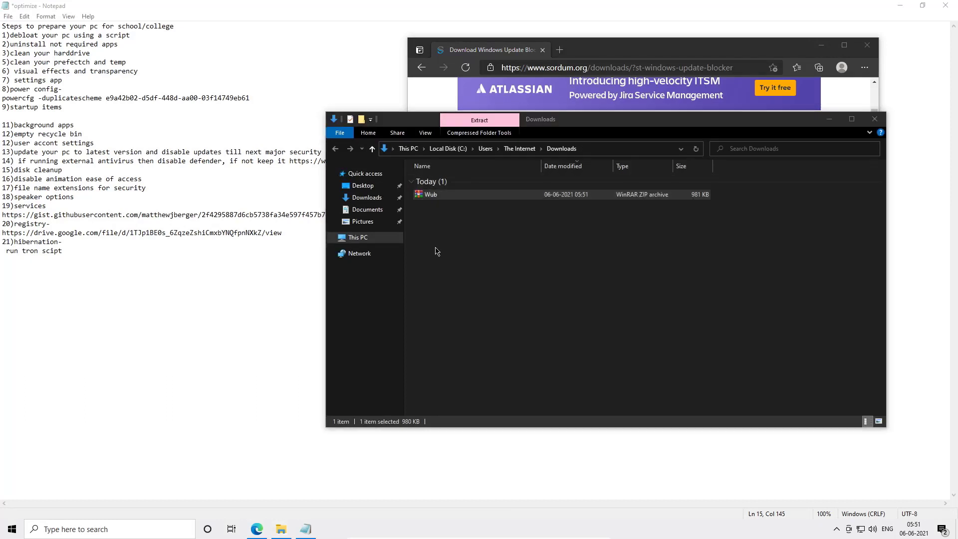
- Open the extracted Wub folder and run Wub_x64 as administrator
click(431, 202)
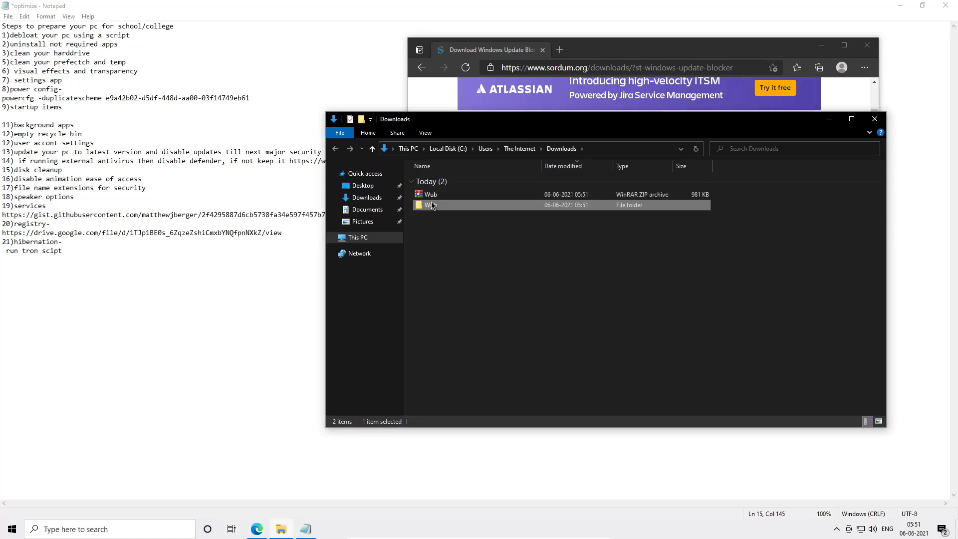
double_click(432, 206)
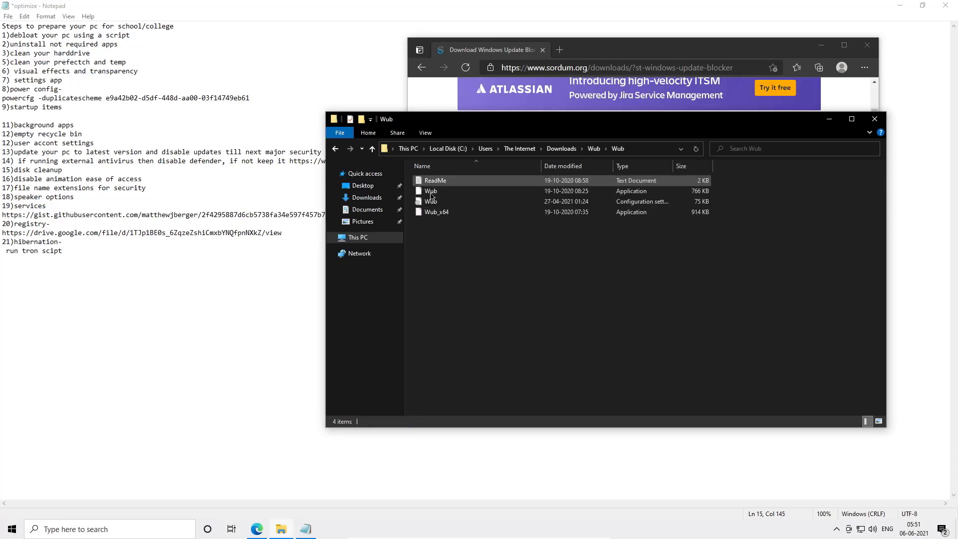
click(443, 192)
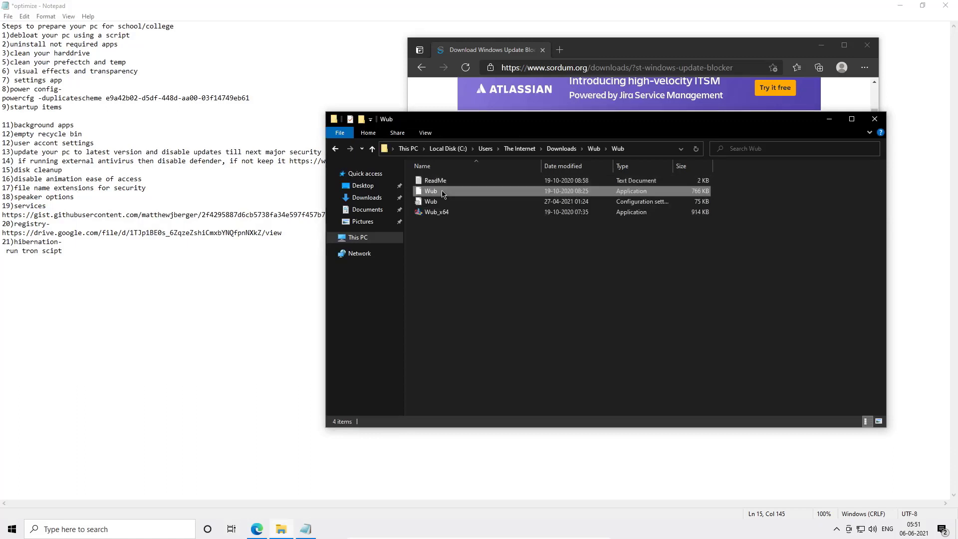
double_click(442, 192)
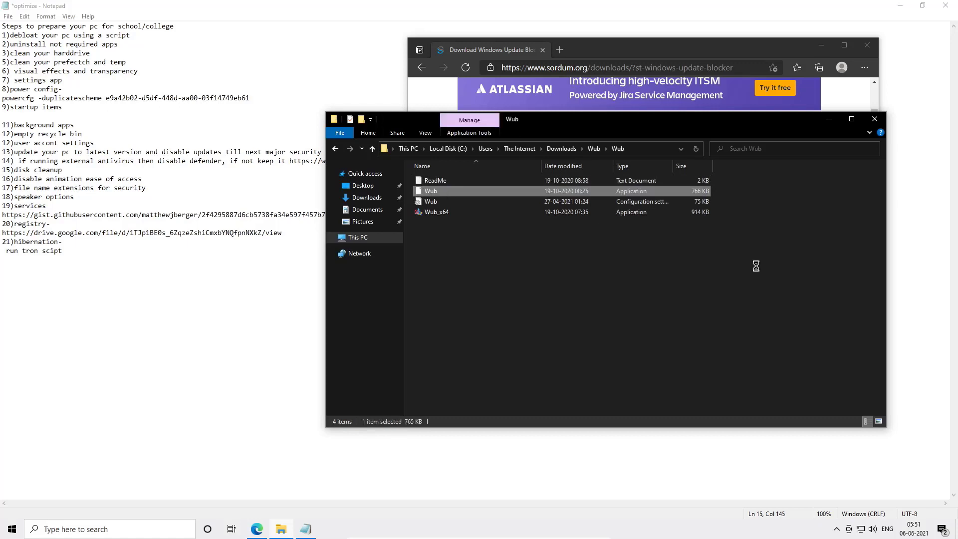
right_click(553, 216)
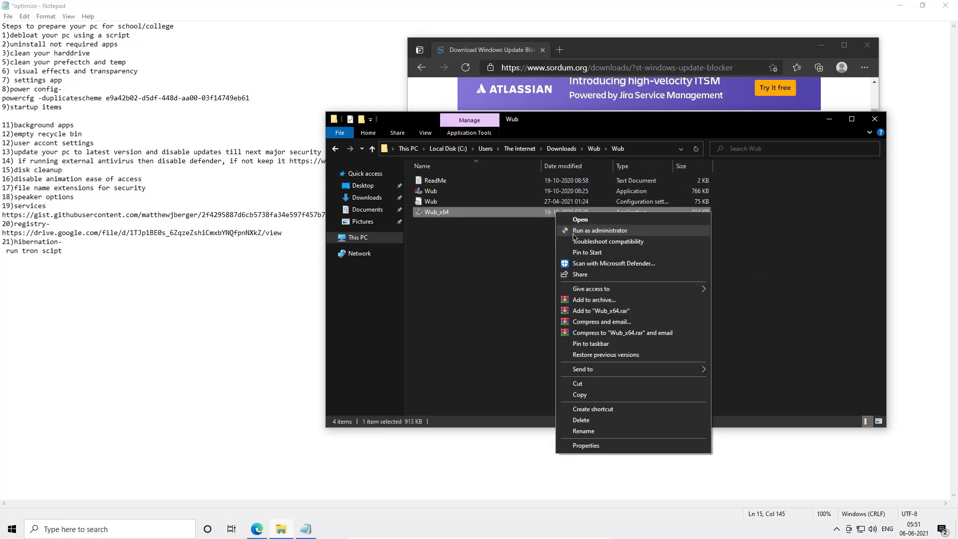
click(574, 231)
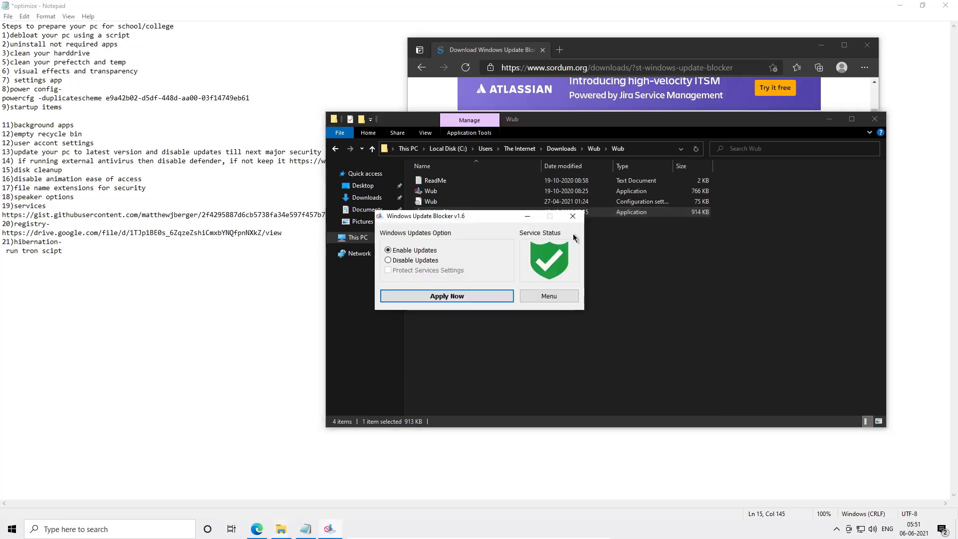
- Disable Windows updates with Protect Services Settings in Windows Update Blocker, apply, and close the windows
click(443, 260)
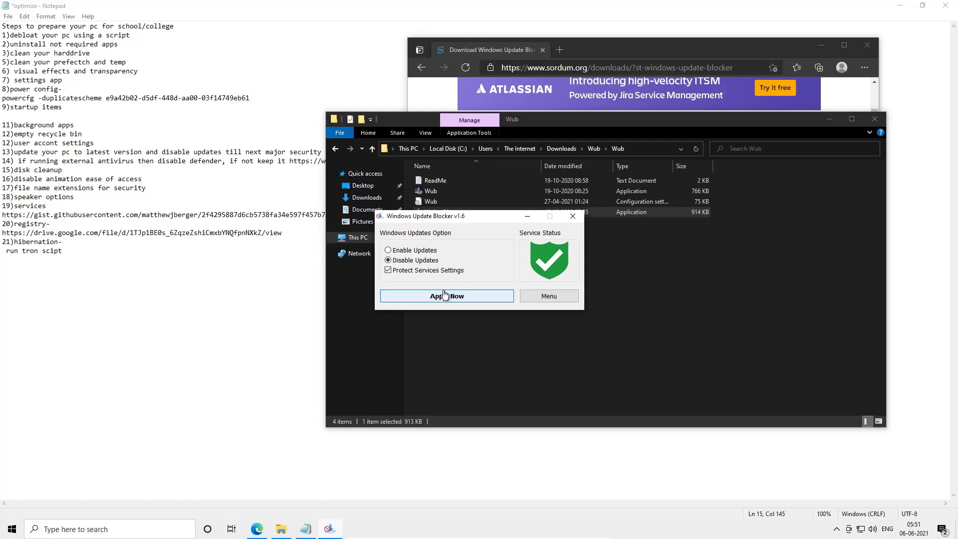
click(444, 294)
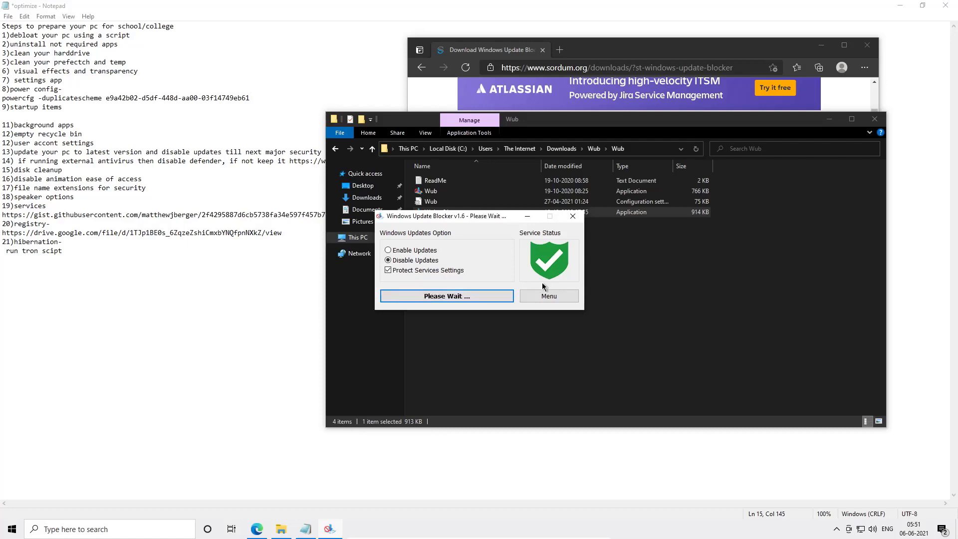
click(571, 217)
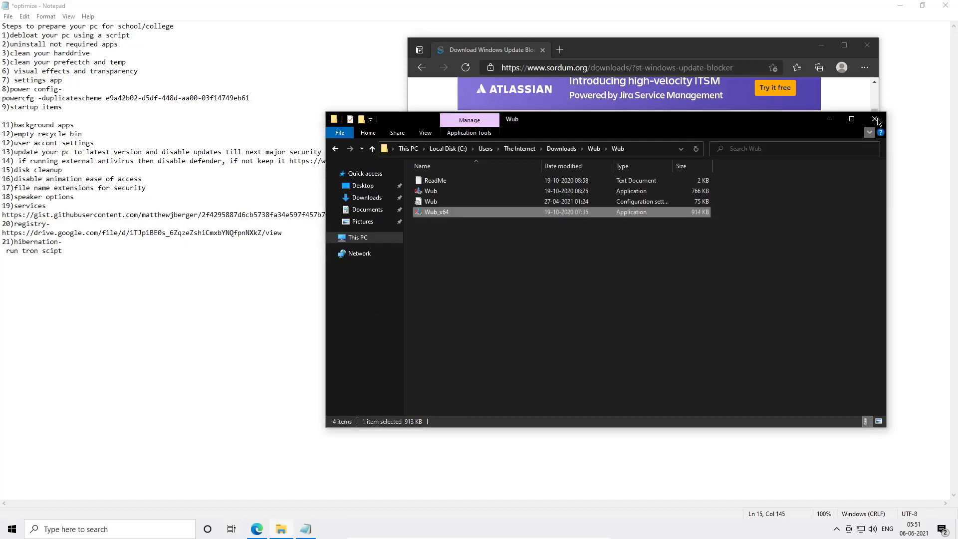
click(876, 120)
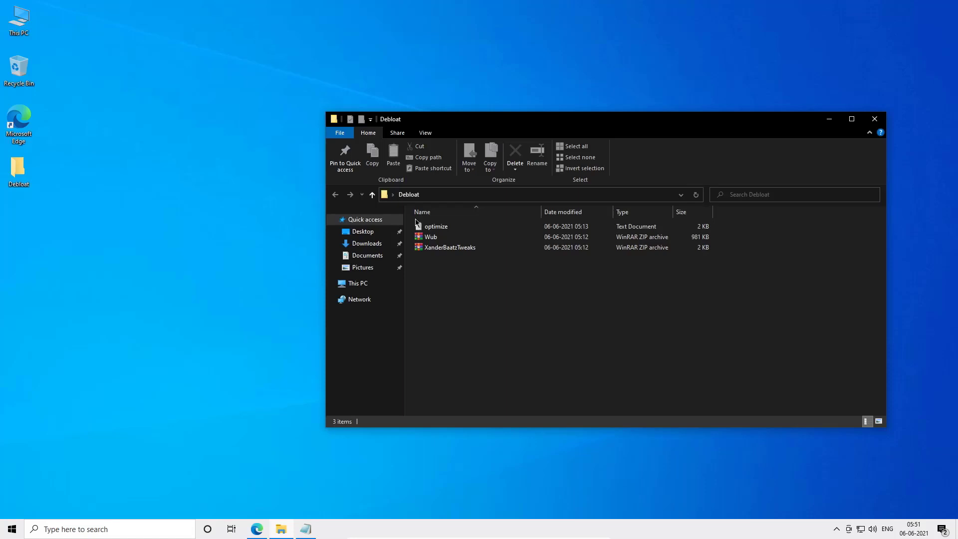
- Copy the Defender Control link from the checklist and open it in the browser
right_click(432, 244)
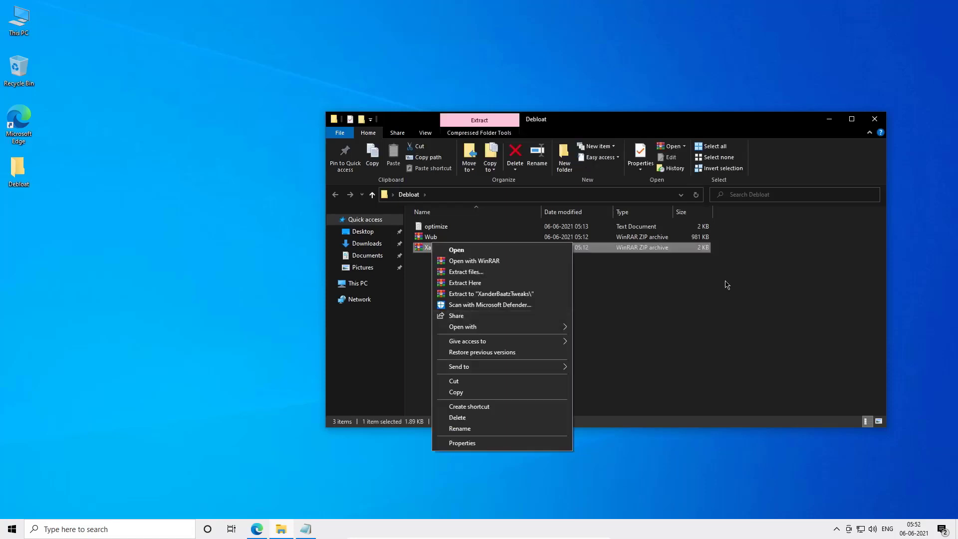
click(727, 285)
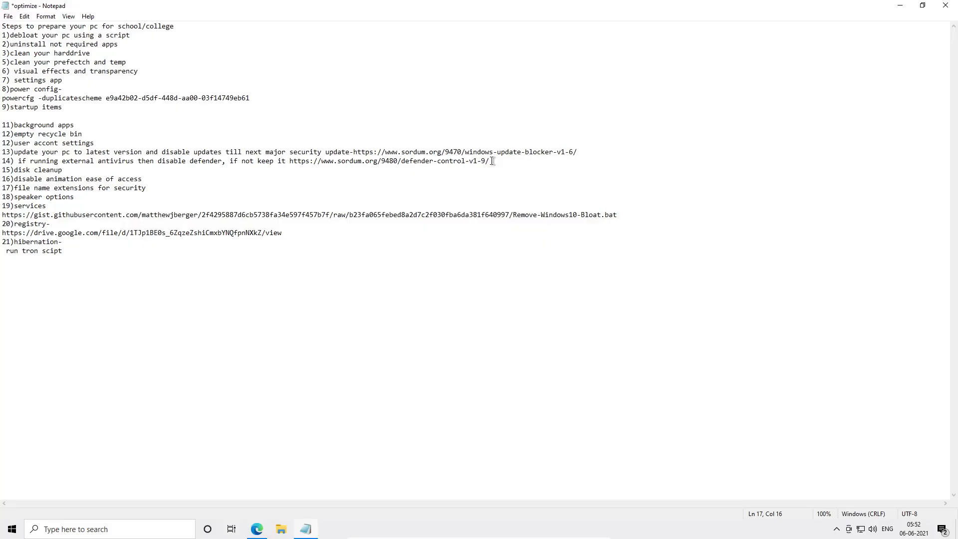
drag(492, 161, 293, 161)
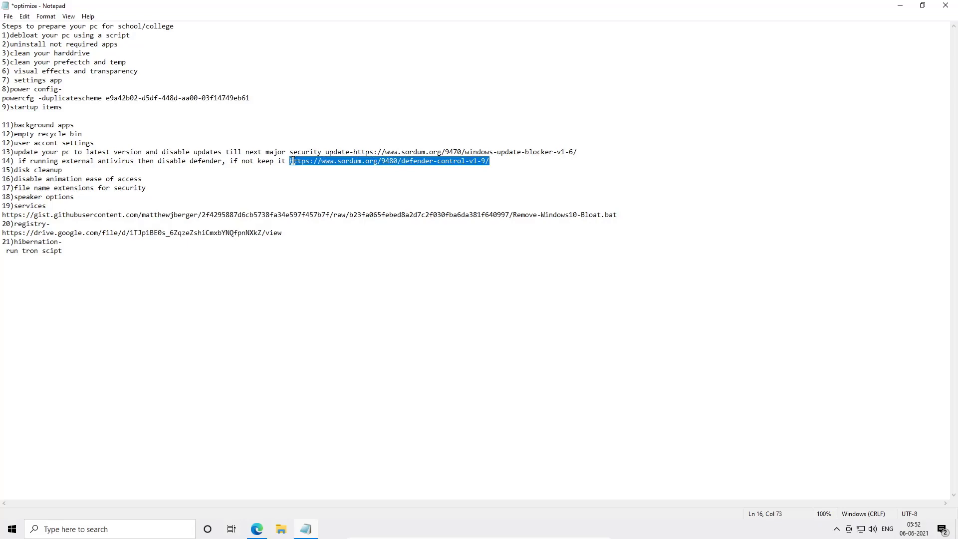
key(alt+Tab)
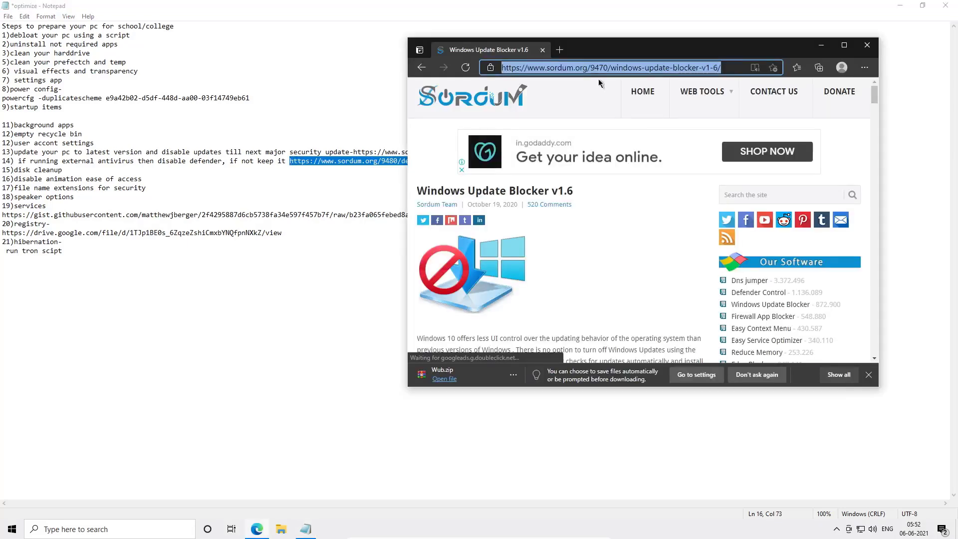
key(ctrl+v)
key(Return)
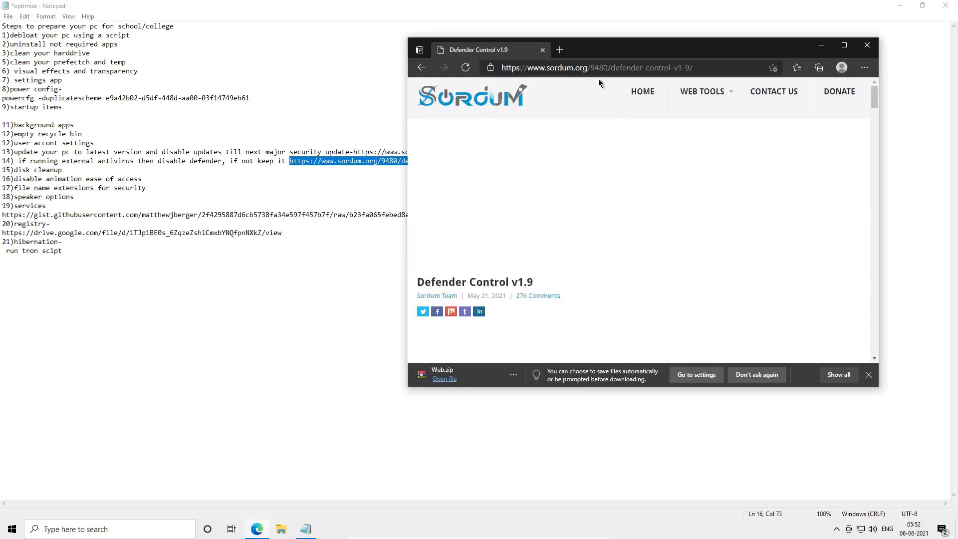
- Download Defender Control v1.9 from its page
scroll(614, 205, down, 5)
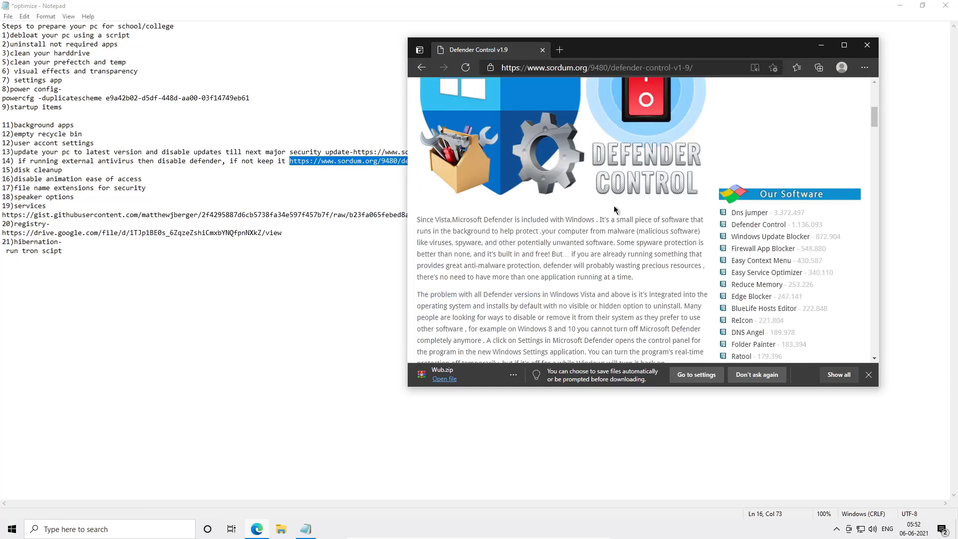
scroll(613, 205, down, 10)
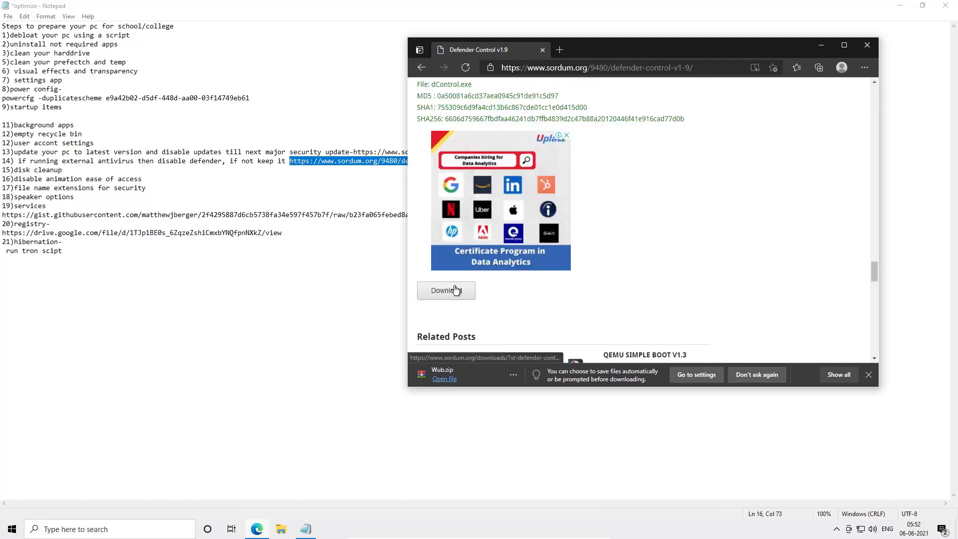
click(456, 290)
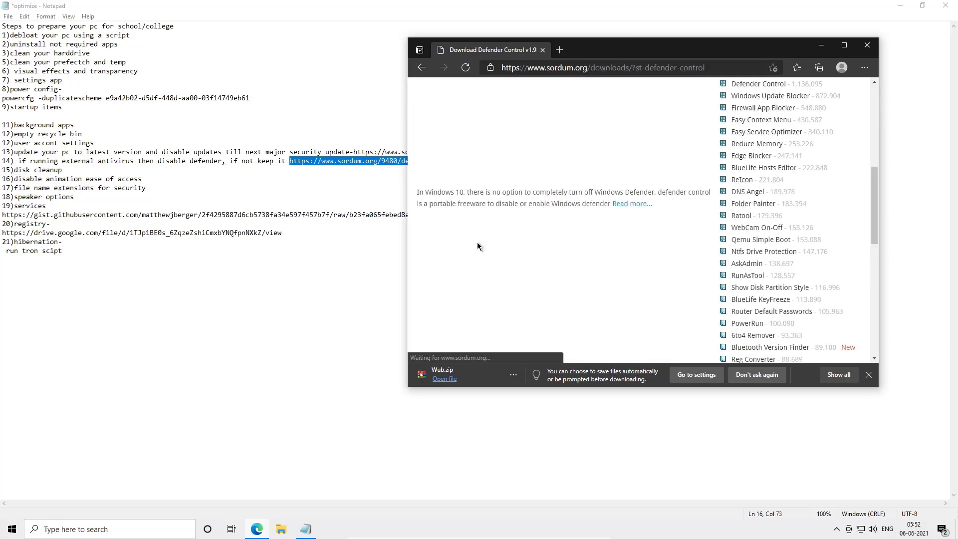
scroll(477, 245, up, 2)
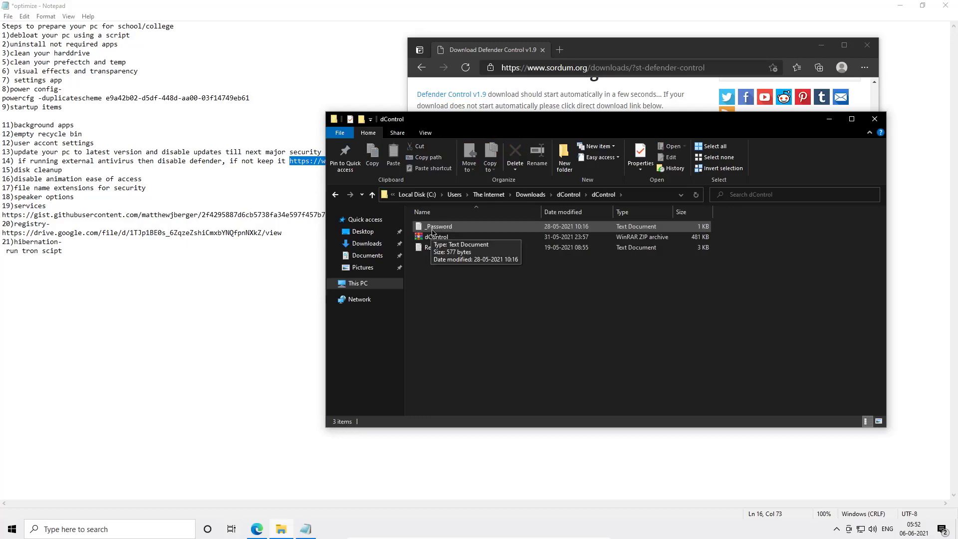
- Open the _Password text file and copy the archive password shown in it
double_click(432, 227)
double_click(110, 95)
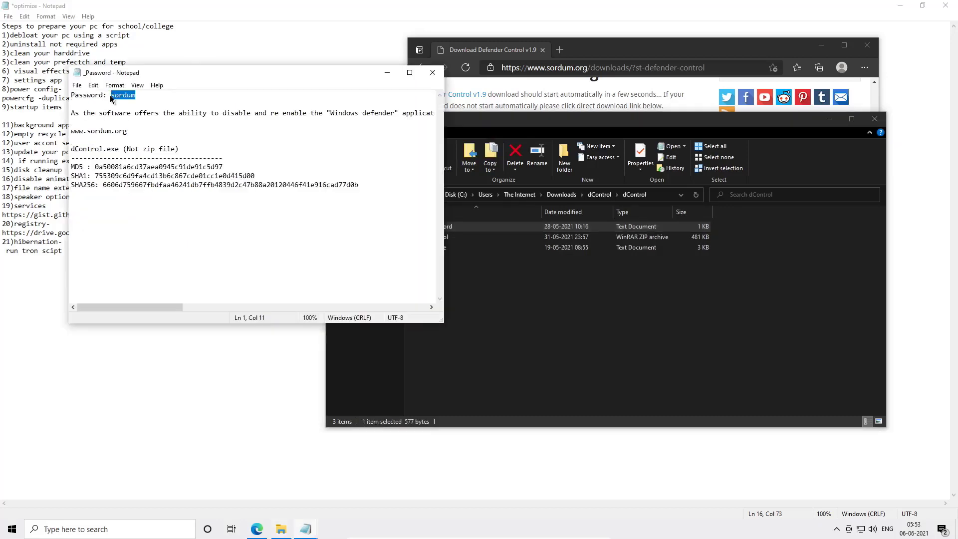
right_click(110, 95)
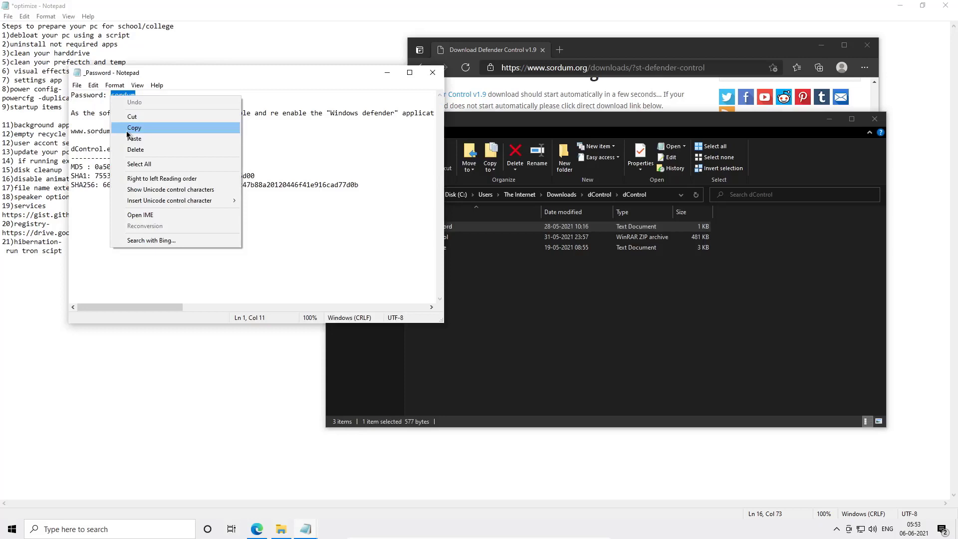
- Extract the dControl archive to a dControl folder, pasting the archive password when asked
right_click(432, 237)
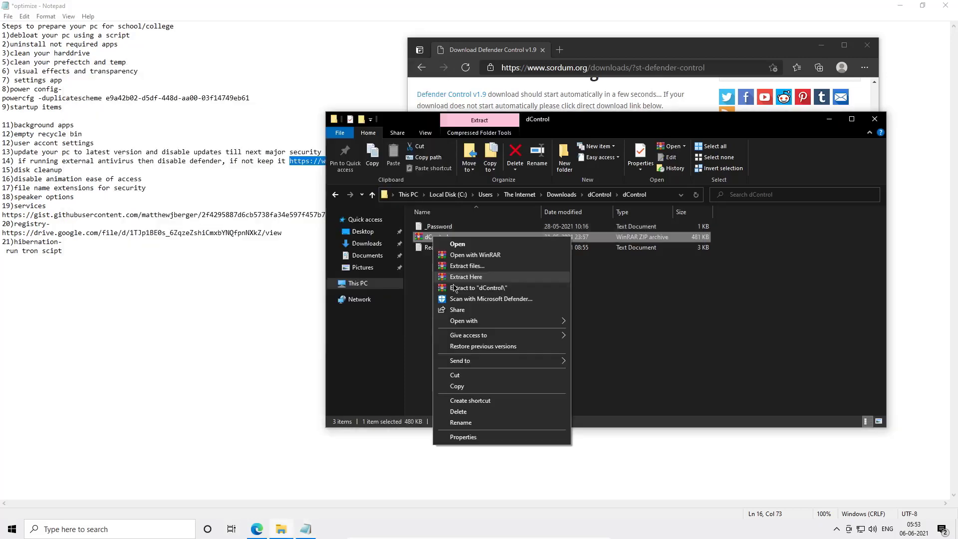
click(455, 288)
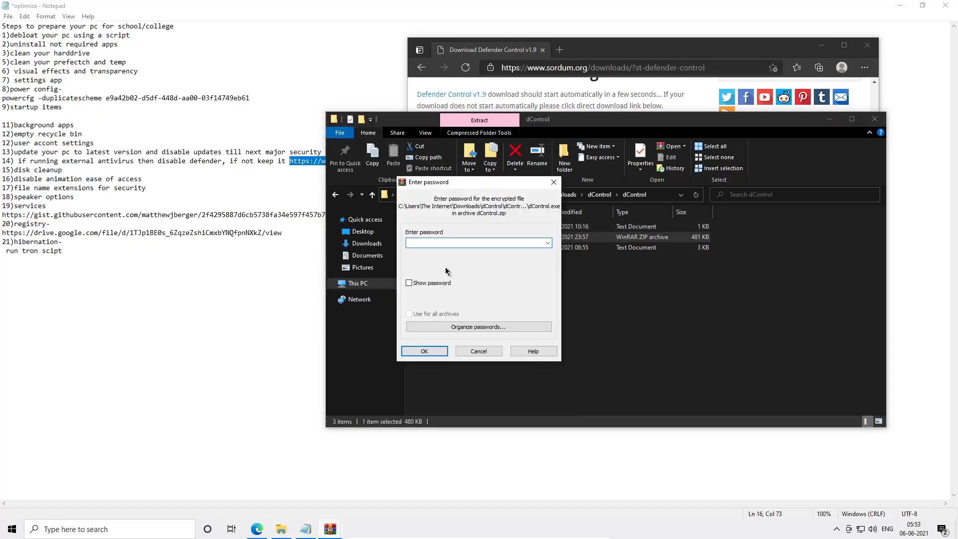
key(ctrl+v)
click(424, 351)
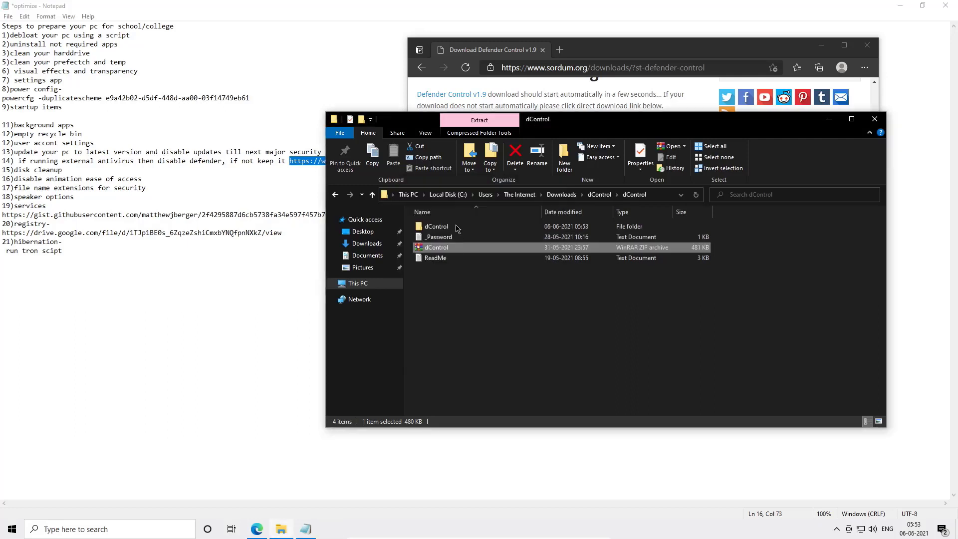
- Open the extracted dControl folders, run dControl as administrator, and disable Windows Defender
double_click(451, 228)
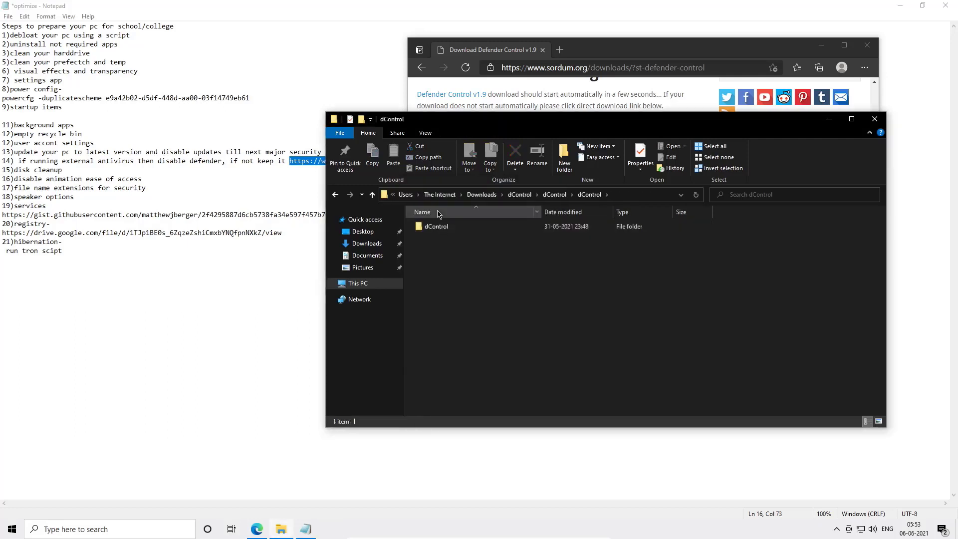
double_click(431, 228)
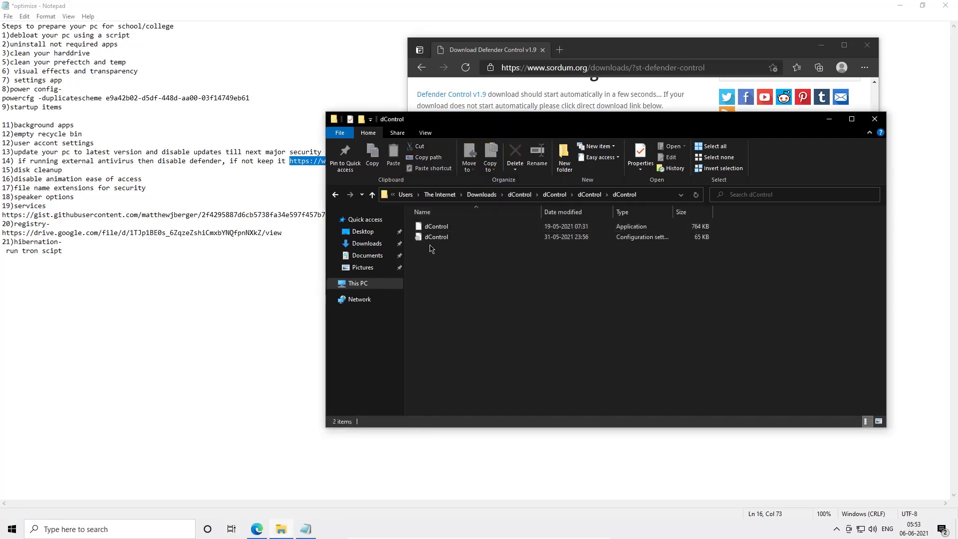
click(432, 230)
right_click(433, 230)
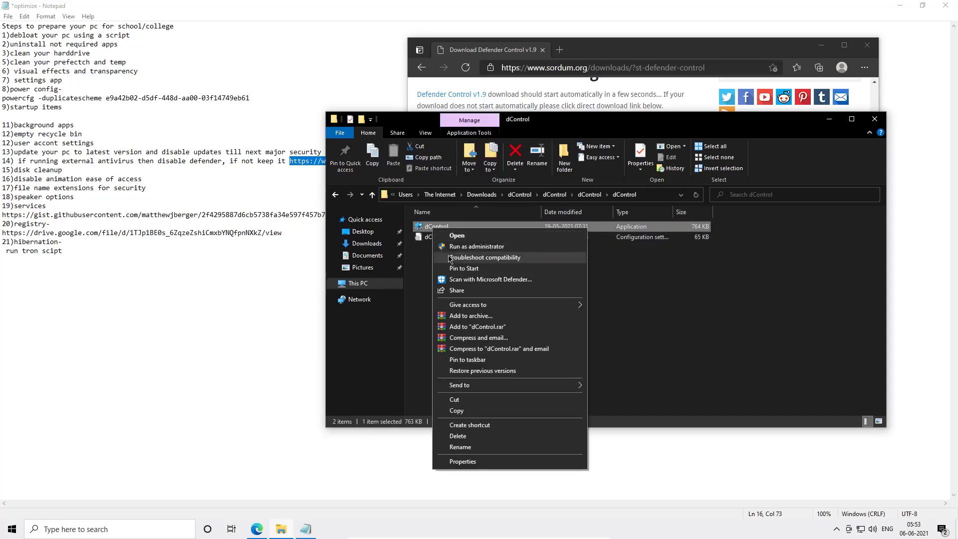
click(451, 251)
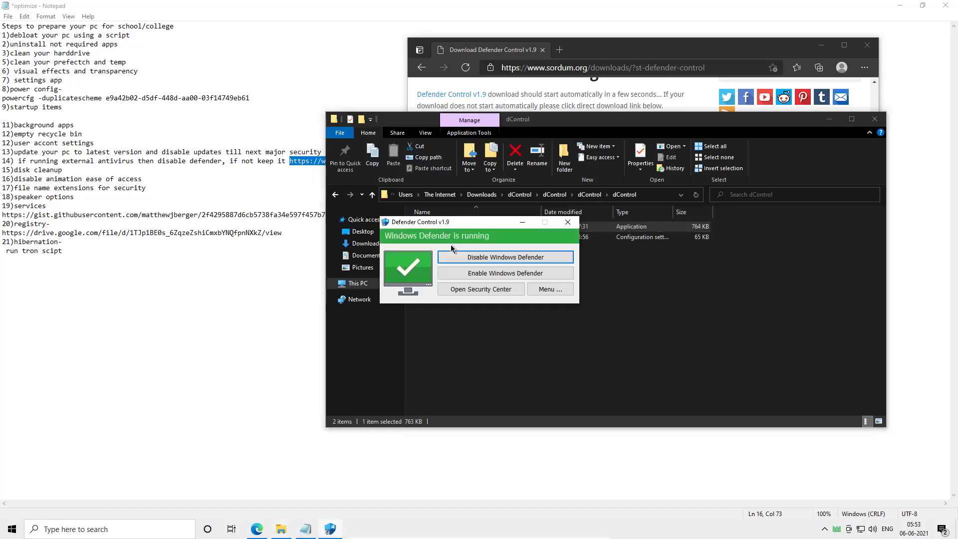
click(459, 260)
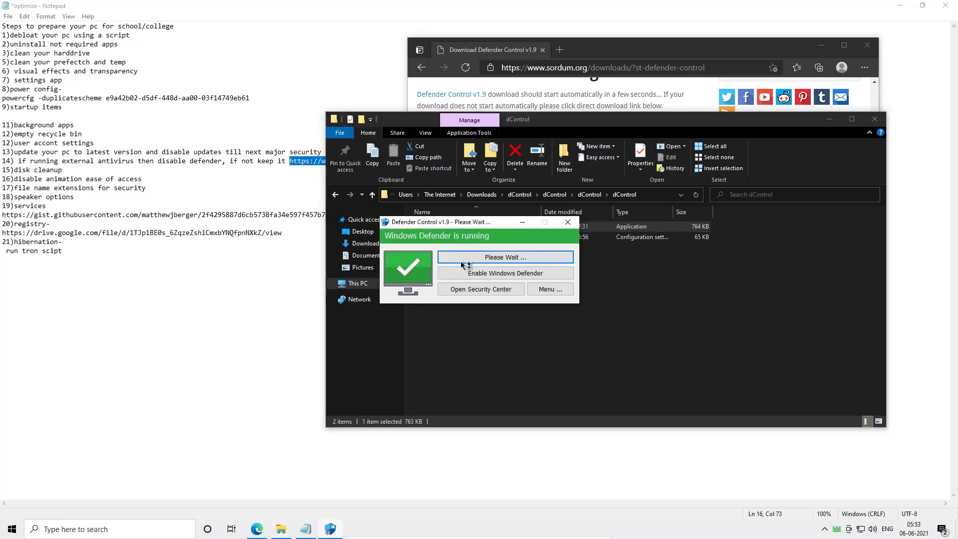
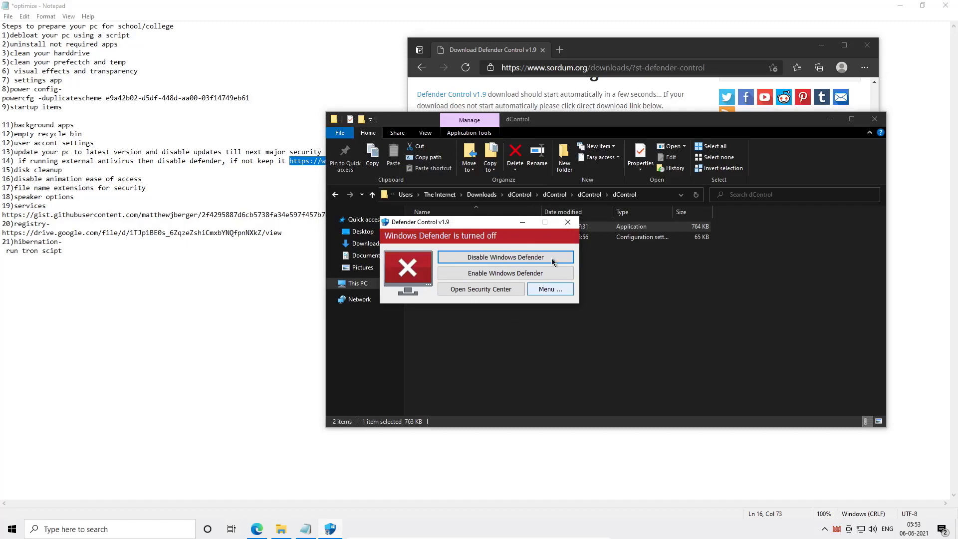
- Close the Defender Control dialog and the dControl File Explorer window
click(567, 221)
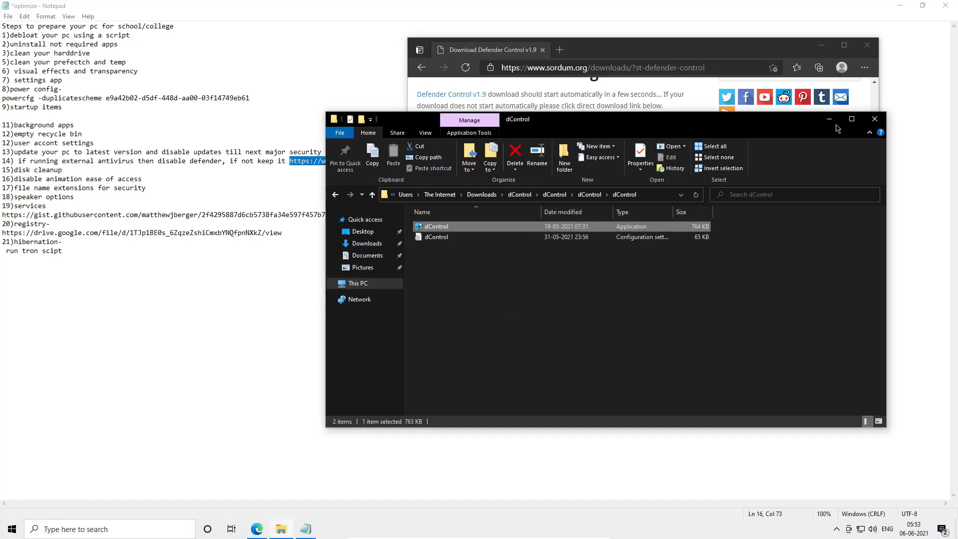
click(874, 118)
click(233, 244)
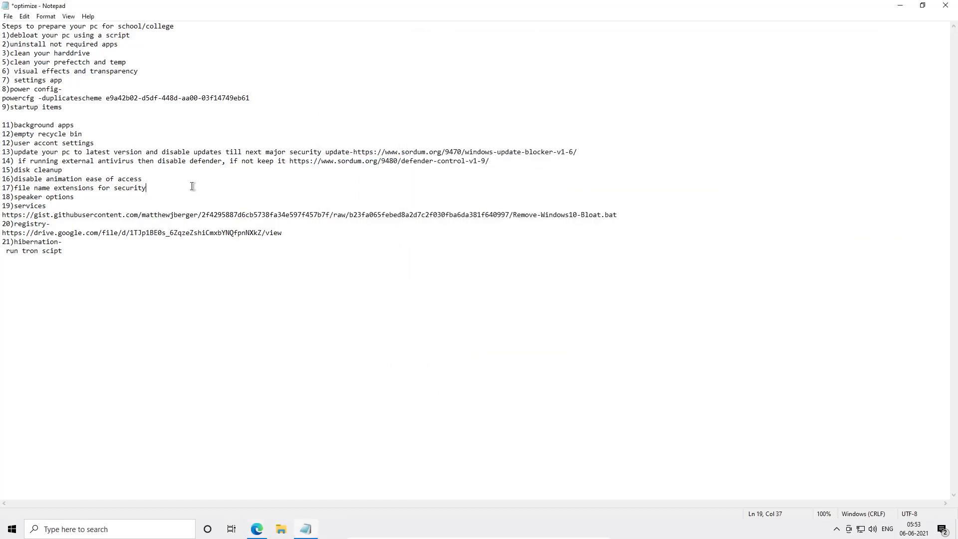
- Run Disk Cleanup on drive C:, adding Recycle Bin to the selected file categories, and delete the files
click(106, 169)
key(super)
text(disk)
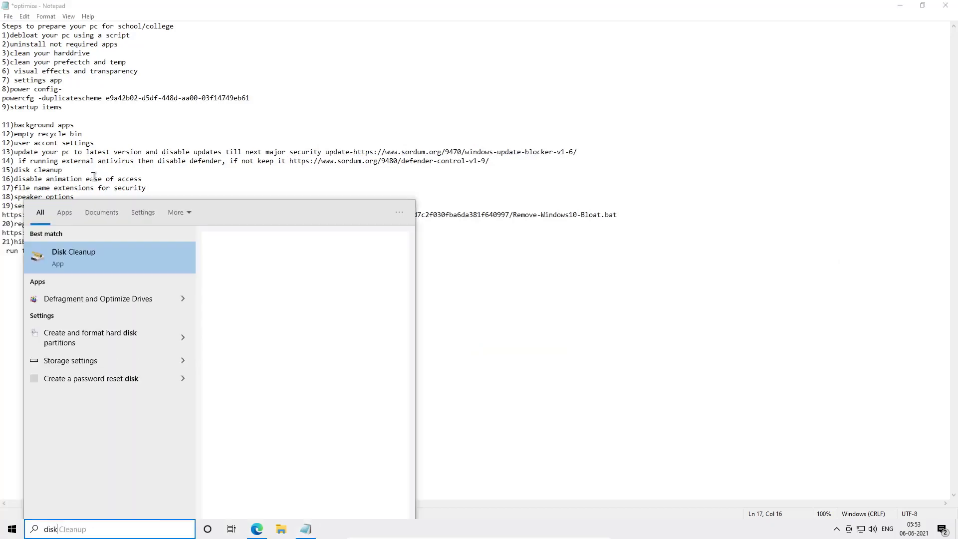
key(Return)
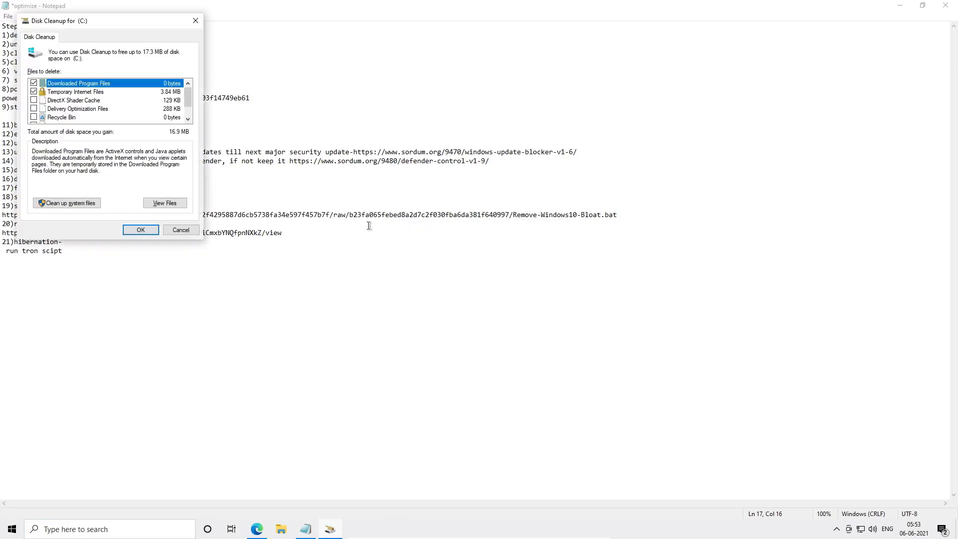
scroll(96, 106, down, 1)
scroll(95, 114, up, 1)
scroll(95, 122, down, 1)
scroll(94, 121, up, 1)
scroll(82, 118, down, 1)
click(34, 100)
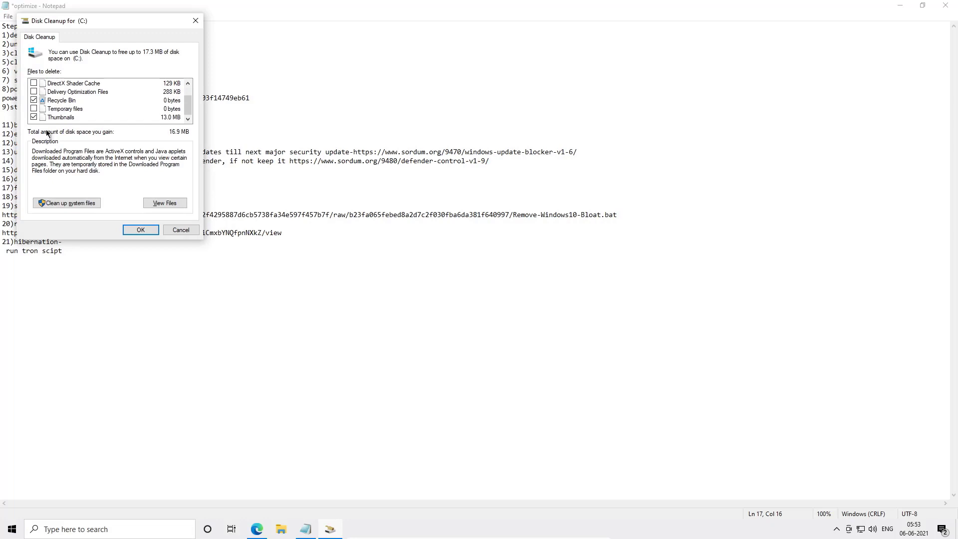
click(135, 230)
click(485, 272)
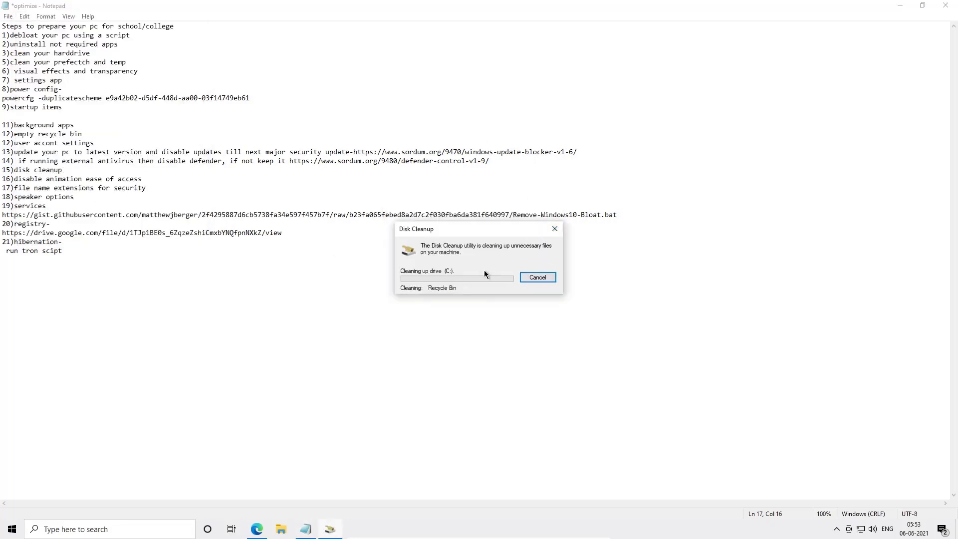
click(538, 279)
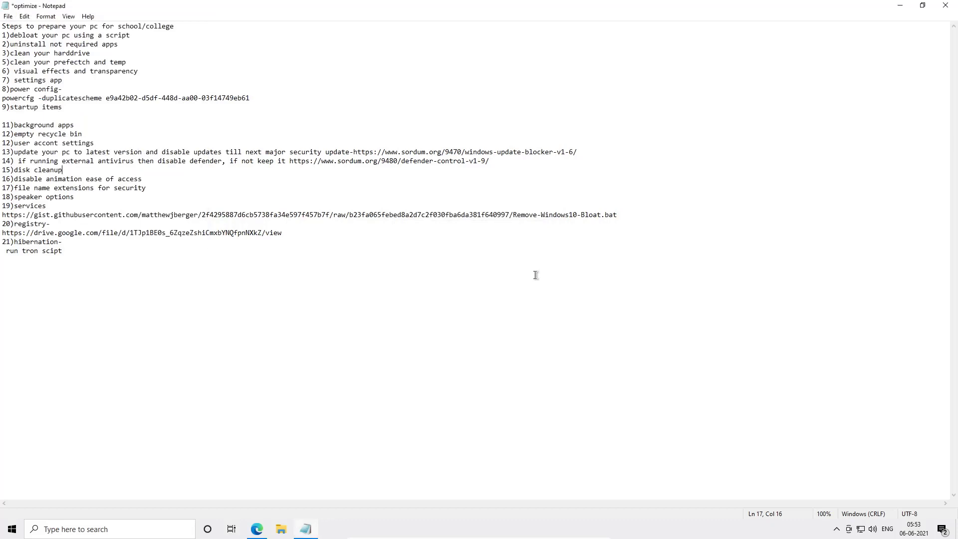
- Open This PC and turn on File name extensions in the File Explorer view options
click(176, 184)
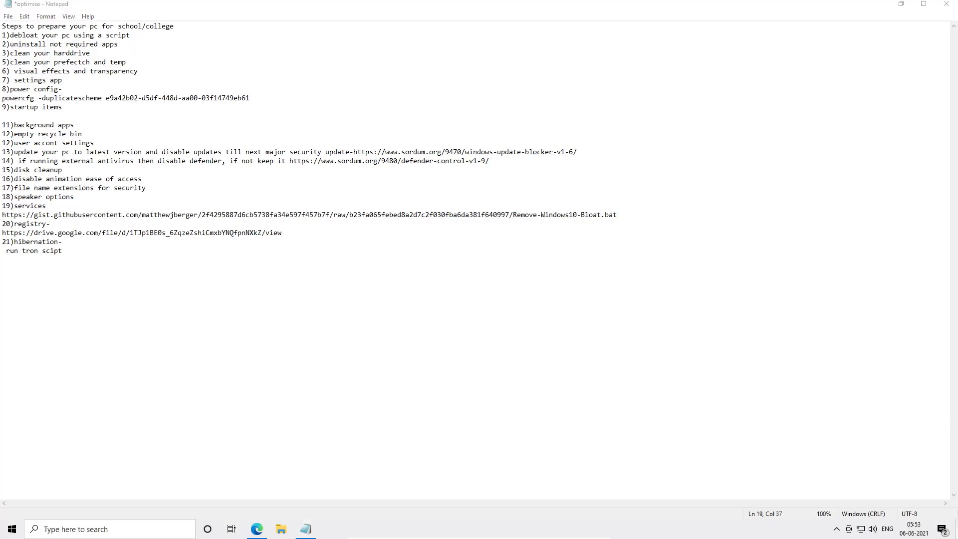
key(super+d)
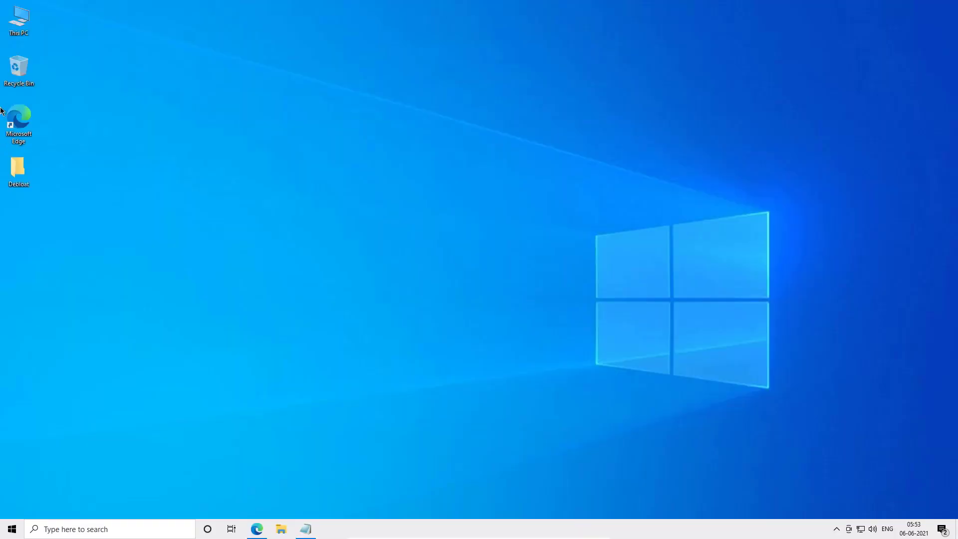
double_click(13, 12)
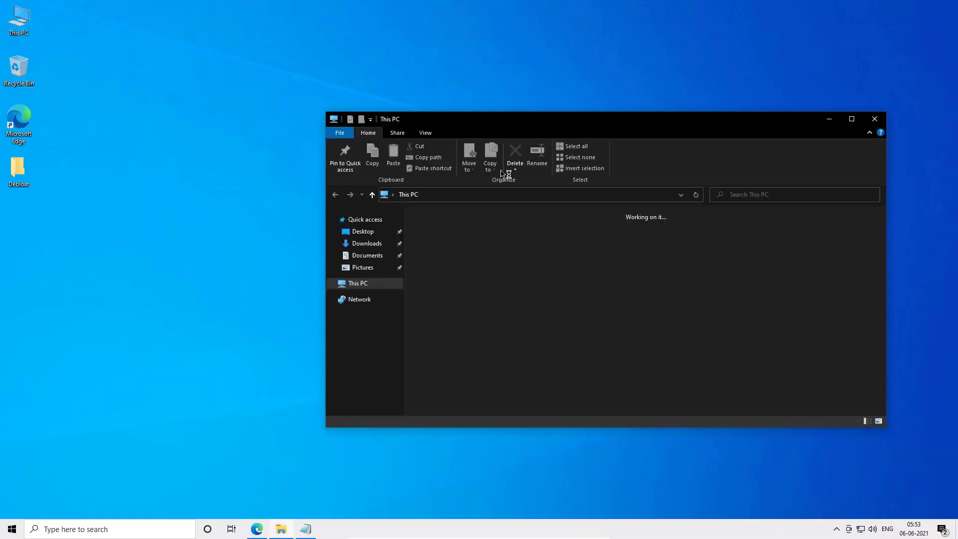
click(410, 134)
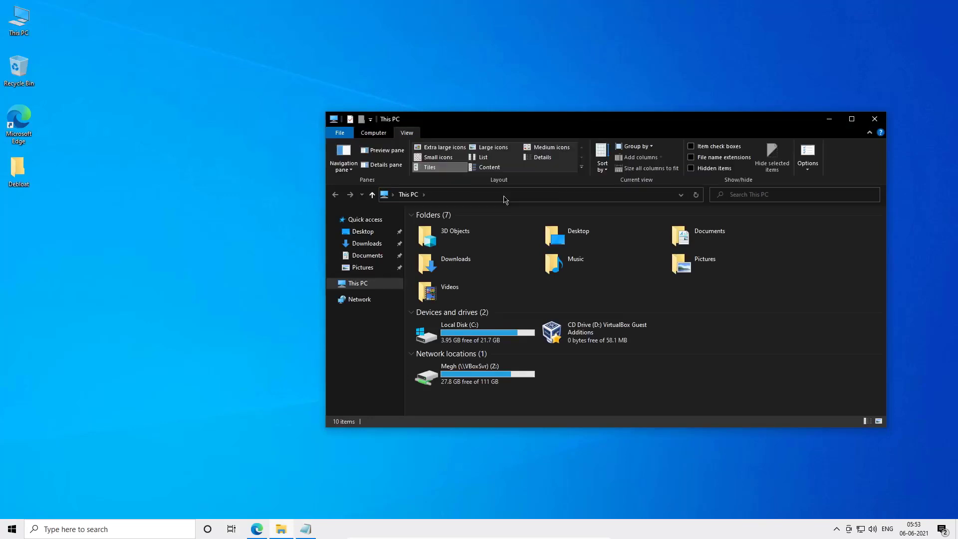
click(725, 158)
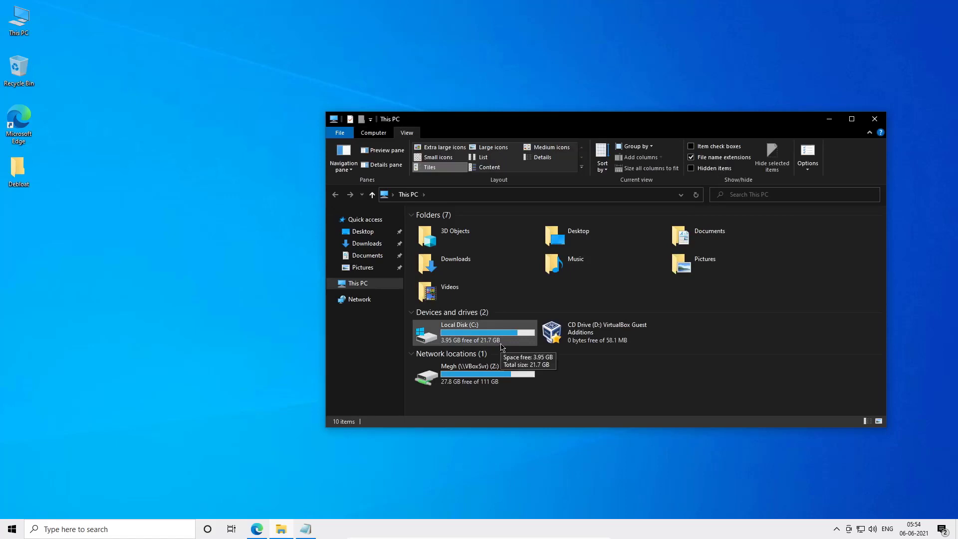
click(873, 119)
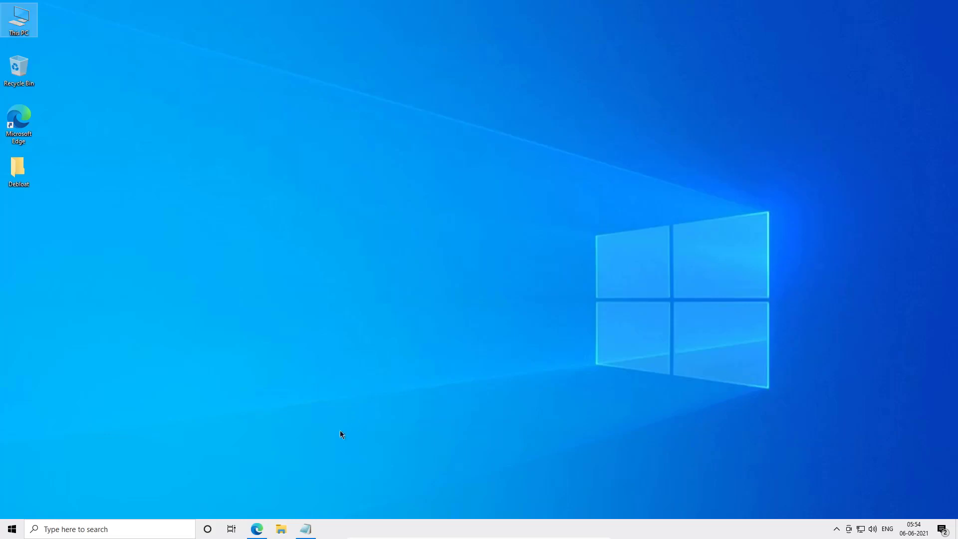
- Close the Defender Control browser window and return to the optimize notes
click(257, 529)
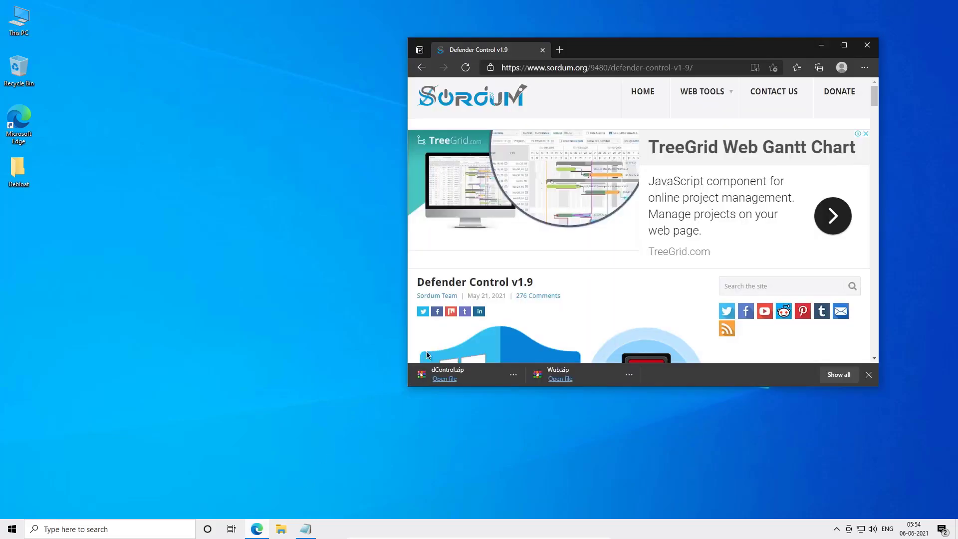
click(867, 45)
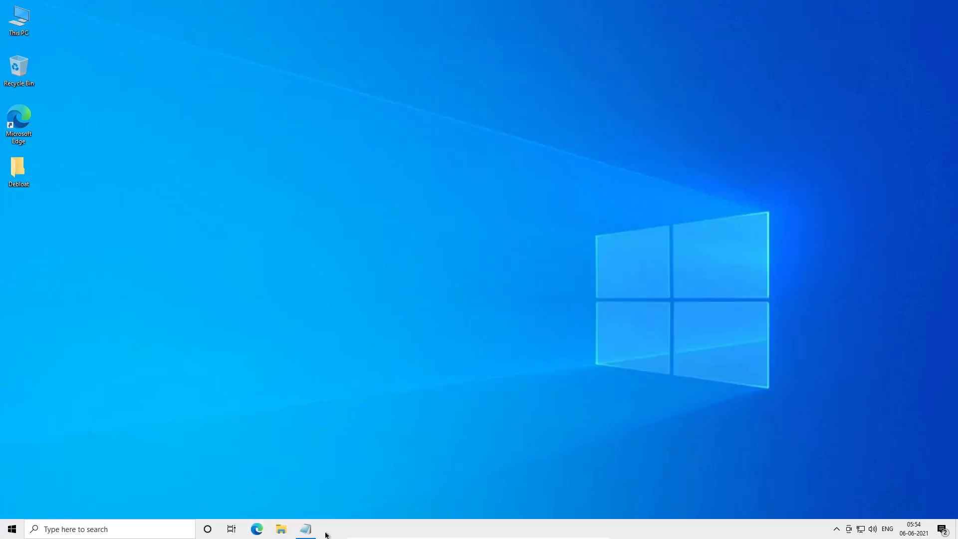
click(306, 529)
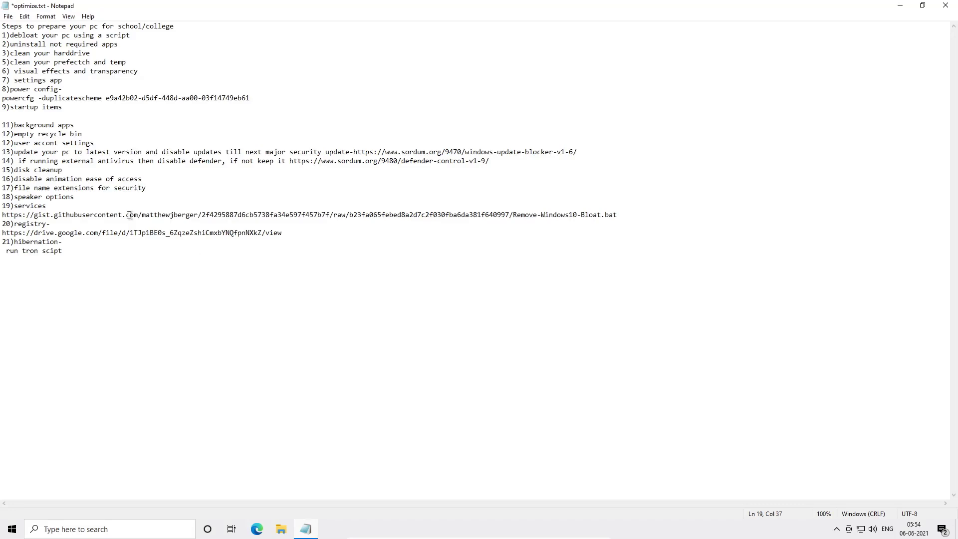
click(106, 203)
- Open Sound settings from the taskbar volume icon and launch the Sound Control Panel
right_click(872, 530)
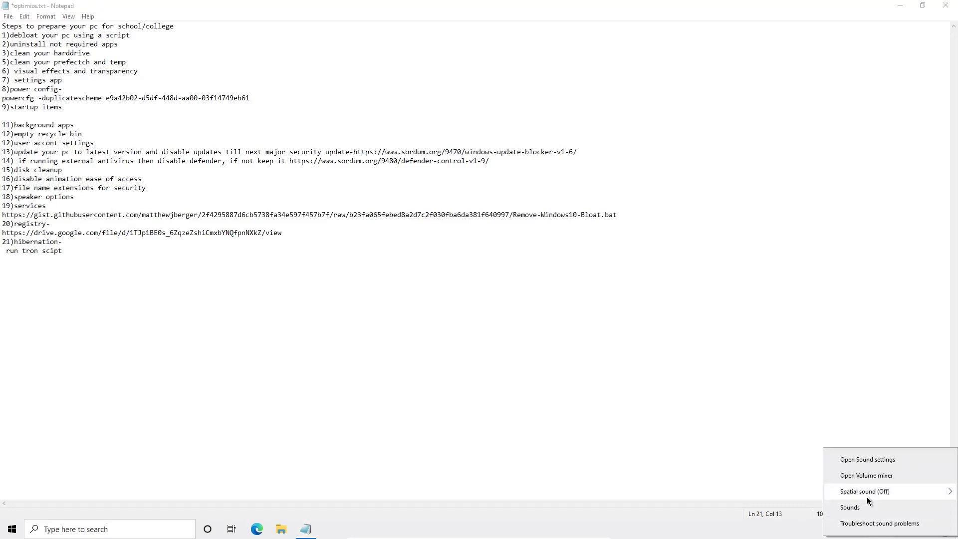
mouse_move(862, 486)
click(862, 455)
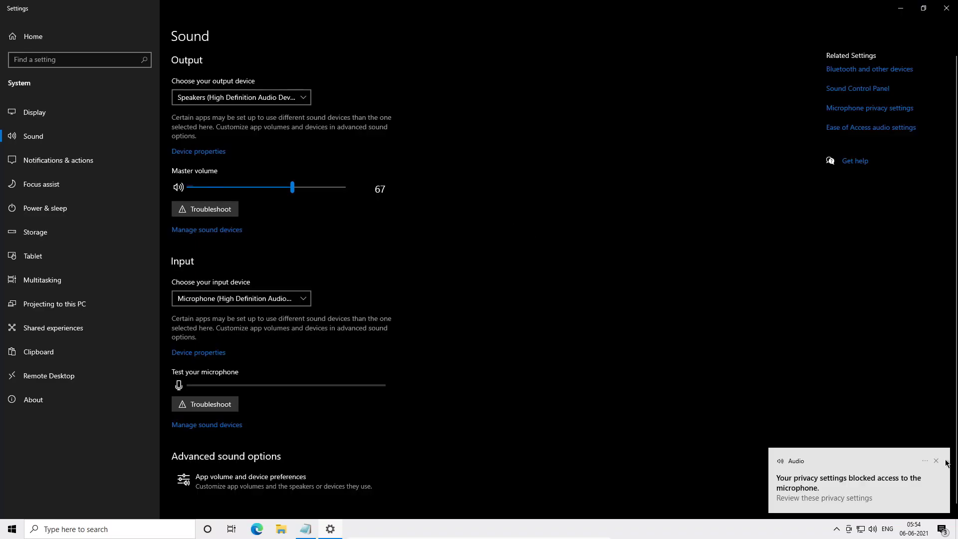
click(935, 460)
scroll(261, 322, down, 1)
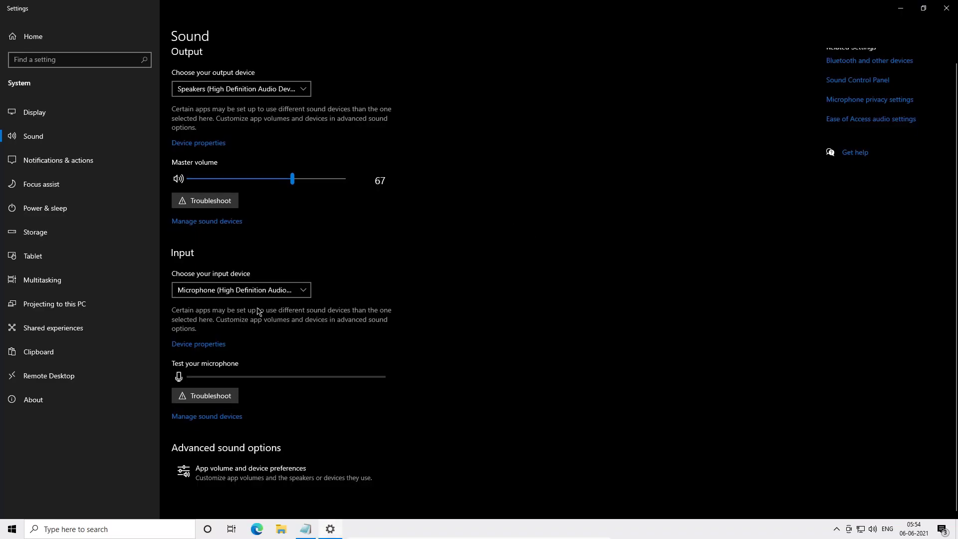
scroll(258, 311, up, 1)
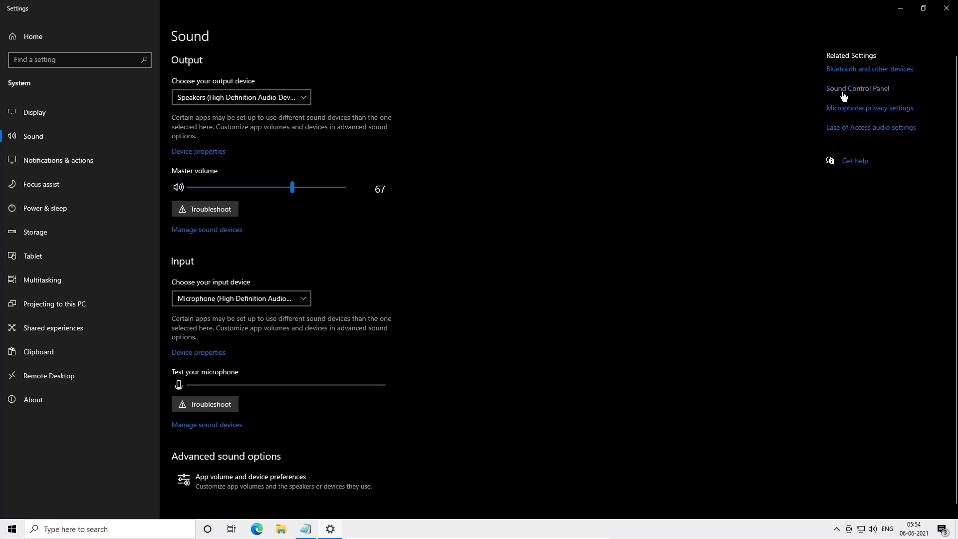
click(843, 89)
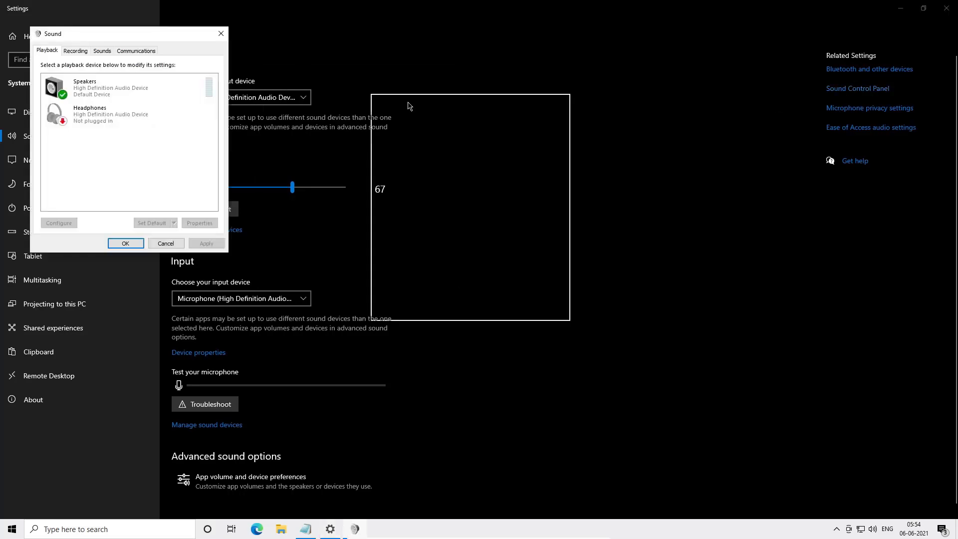
- Disable 'Allow applications to take exclusive control of this device' for the Speakers and apply
drag(408, 106, 495, 139)
double_click(526, 190)
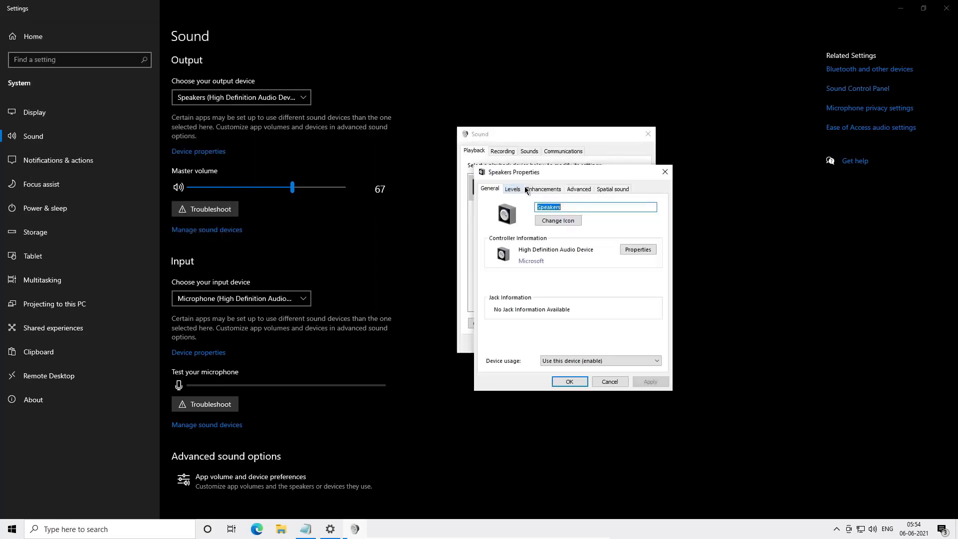
click(571, 189)
click(544, 239)
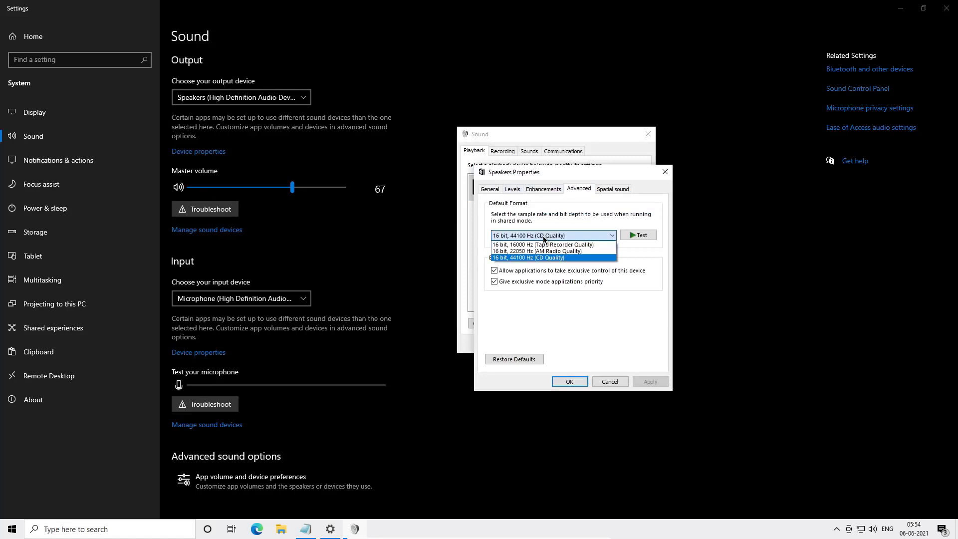
click(544, 237)
click(544, 237)
click(544, 236)
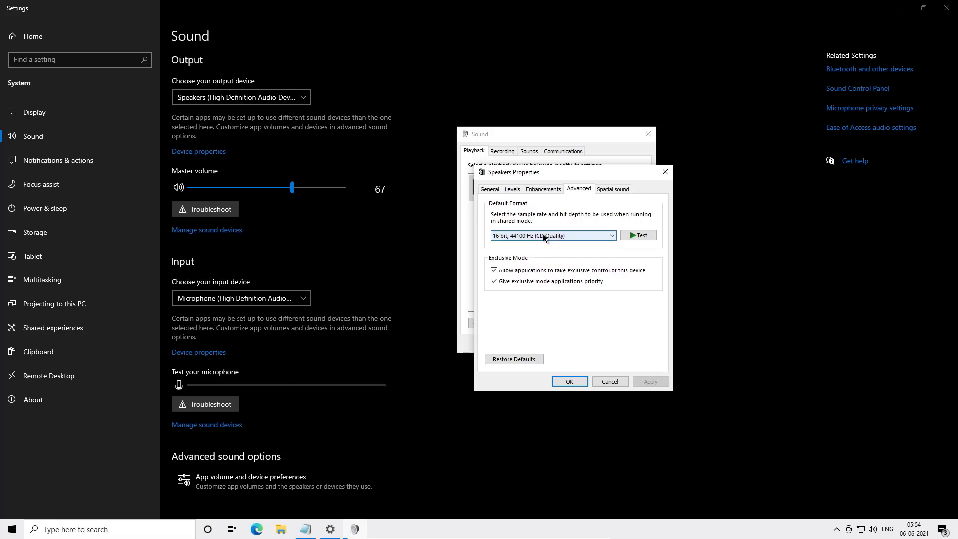
click(583, 271)
click(640, 379)
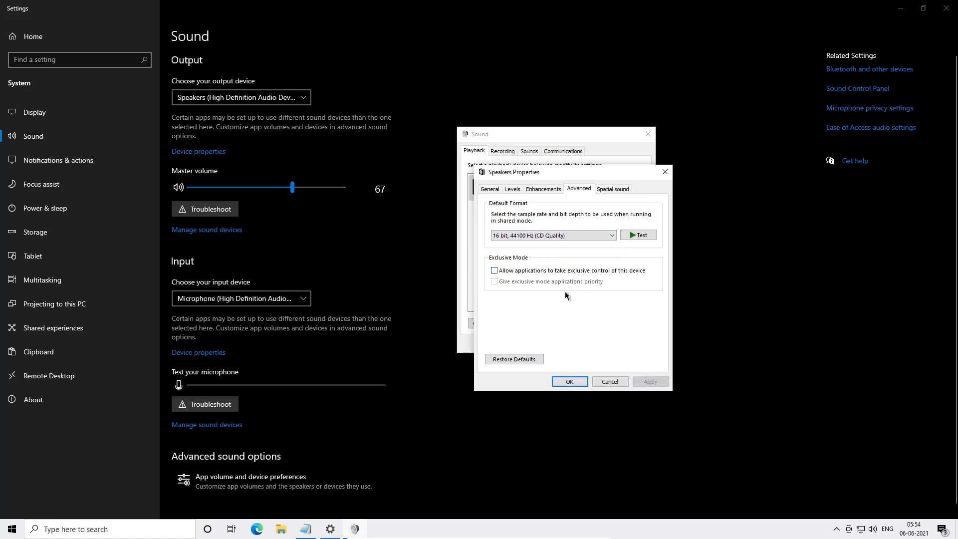
click(665, 172)
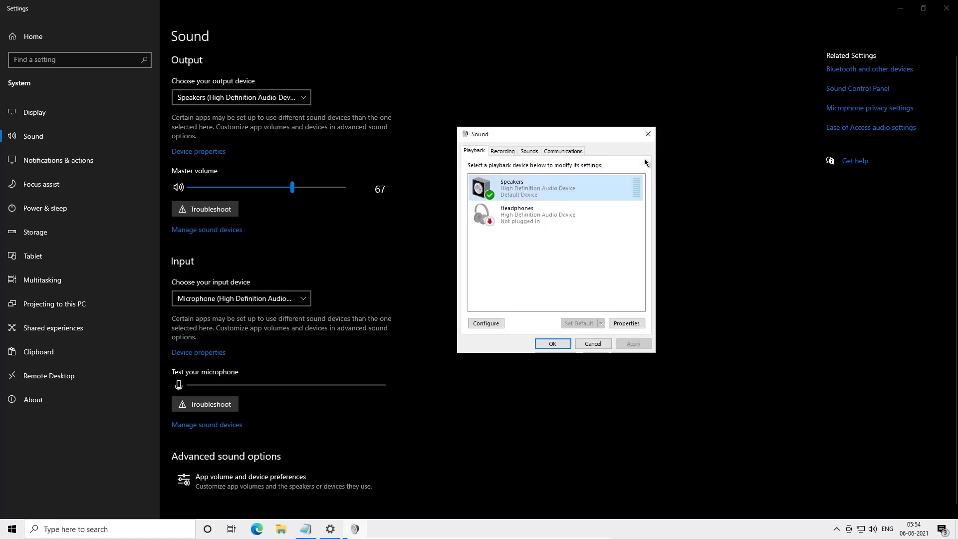
- Disable exclusive control for the Microphone recording device, apply, and close the Sound dialog and Settings
click(502, 151)
double_click(525, 189)
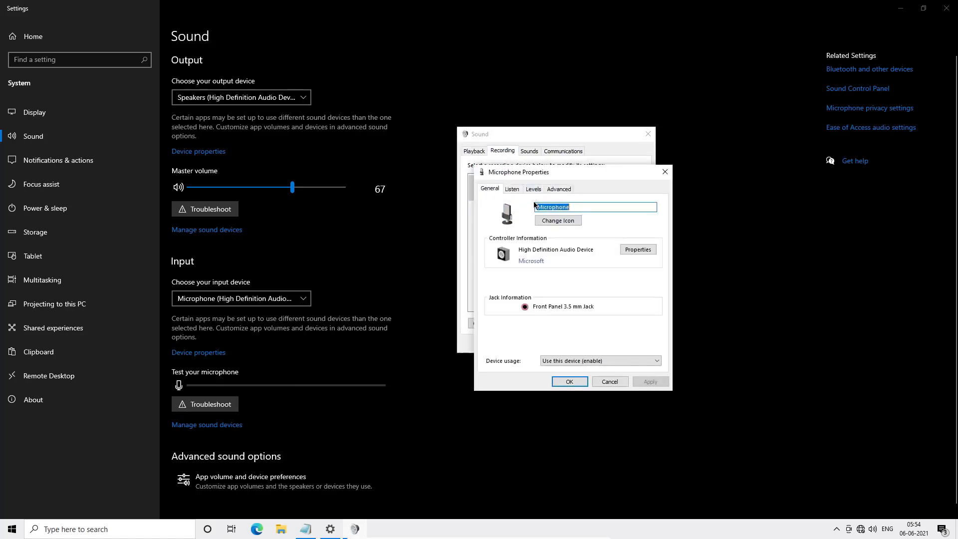
click(533, 188)
click(559, 188)
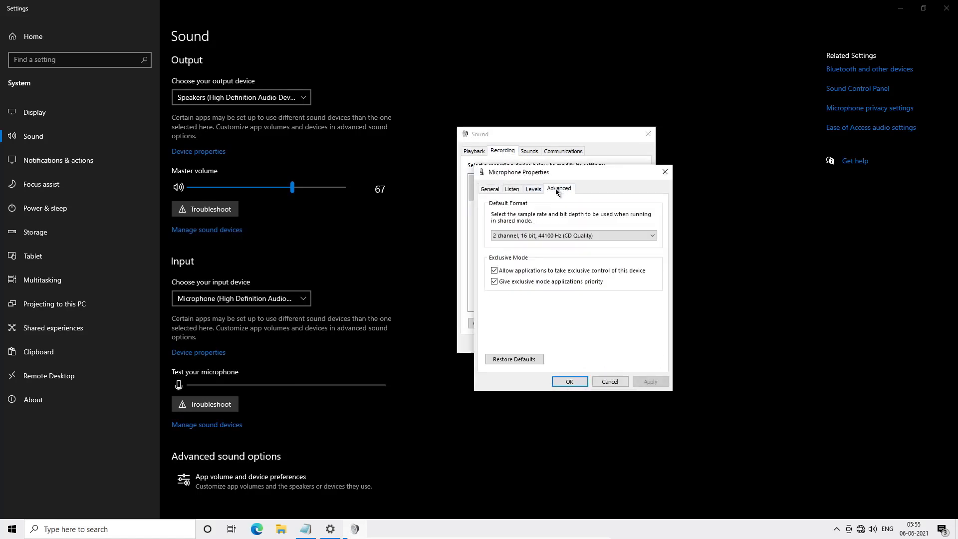
click(535, 235)
click(535, 235)
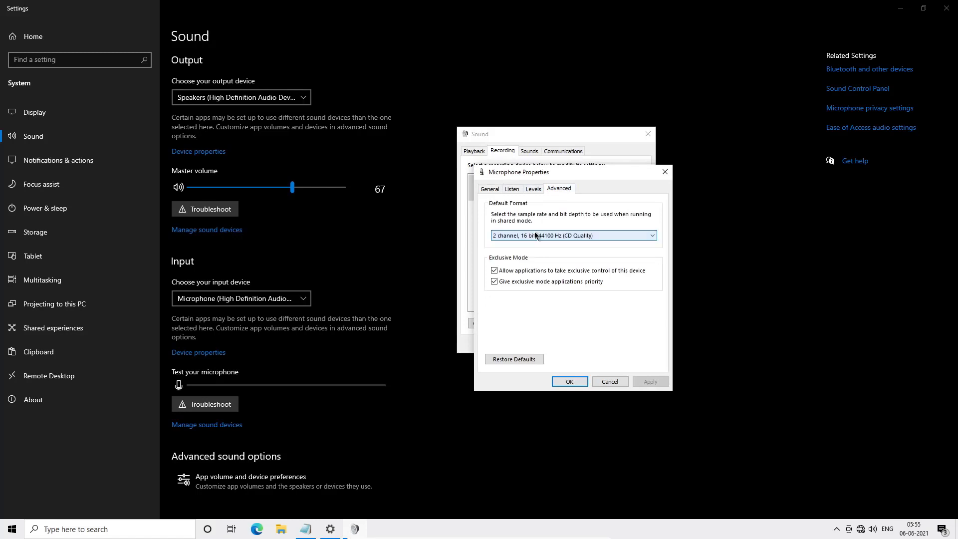
click(536, 236)
click(535, 236)
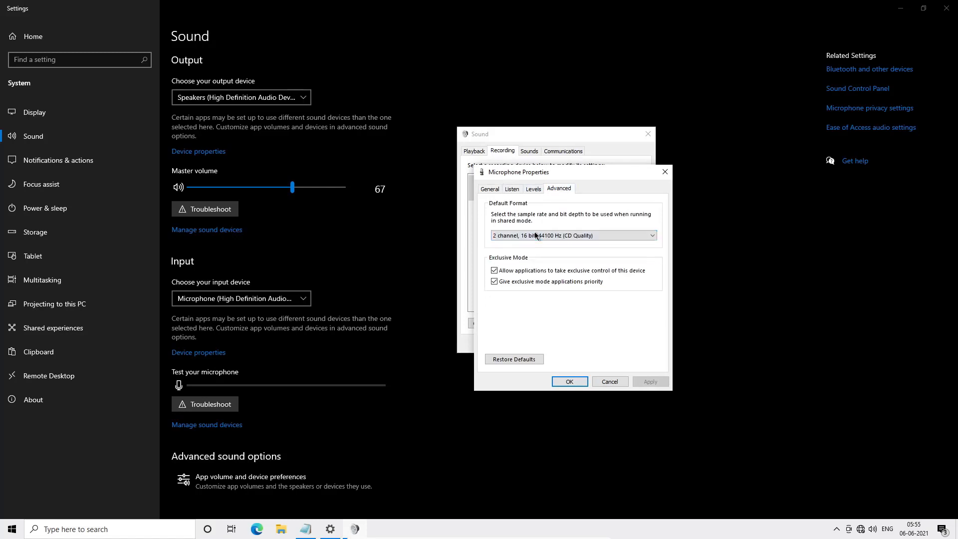
click(551, 270)
click(648, 382)
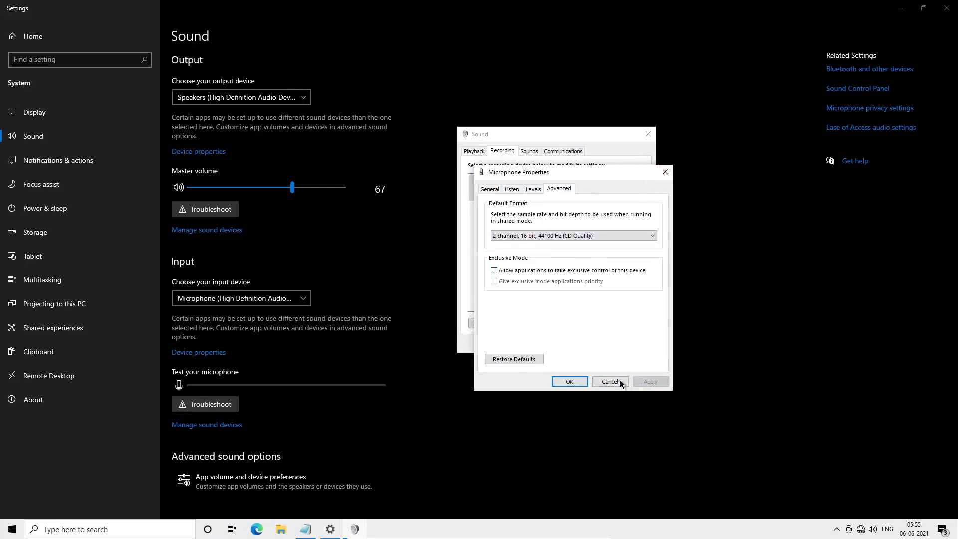
click(570, 380)
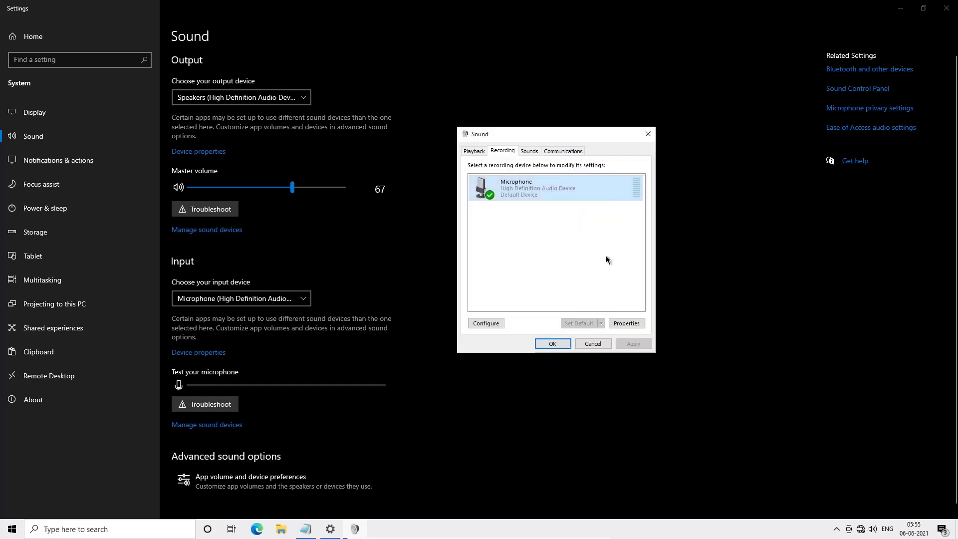
click(648, 134)
click(946, 6)
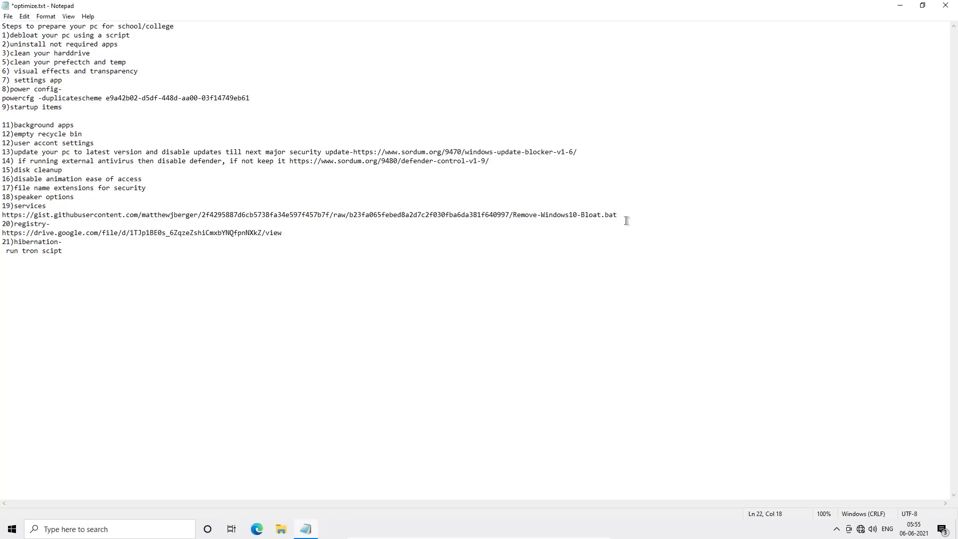
- Copy the Remove-Windows10-Bloat.bat gist URL from the notes and open it in a new Edge tab
drag(414, 223, 614, 220)
click(2, 220)
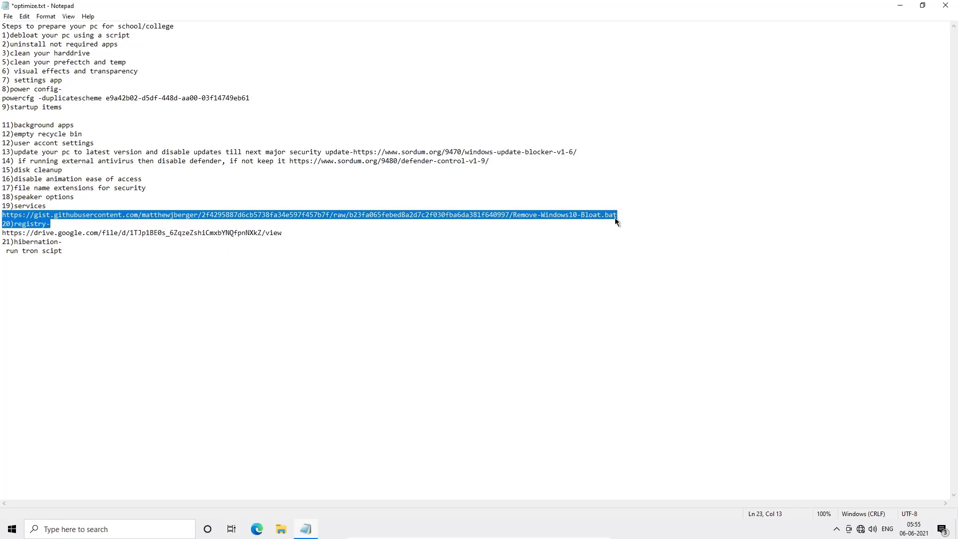
right_click(615, 218)
click(639, 250)
click(257, 529)
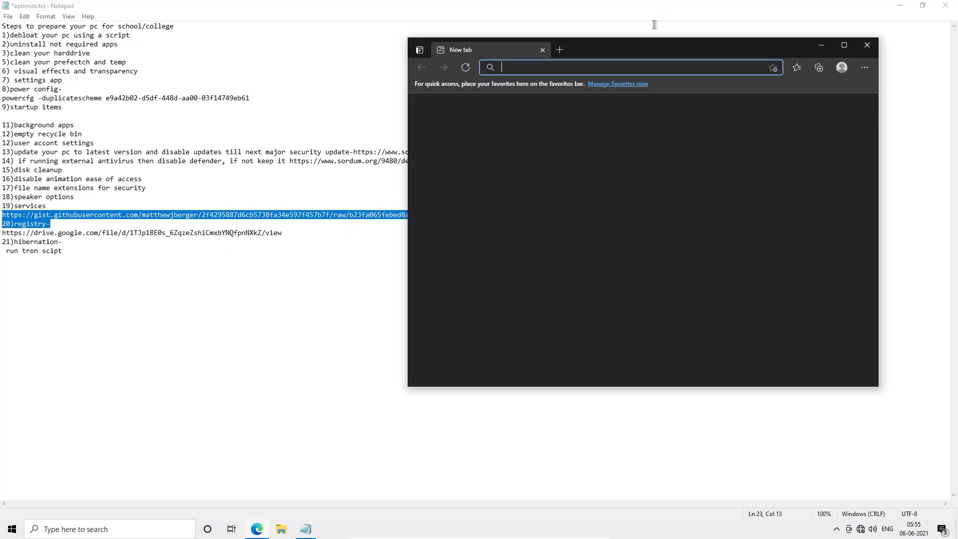
key(ctrl+v)
key(Return)
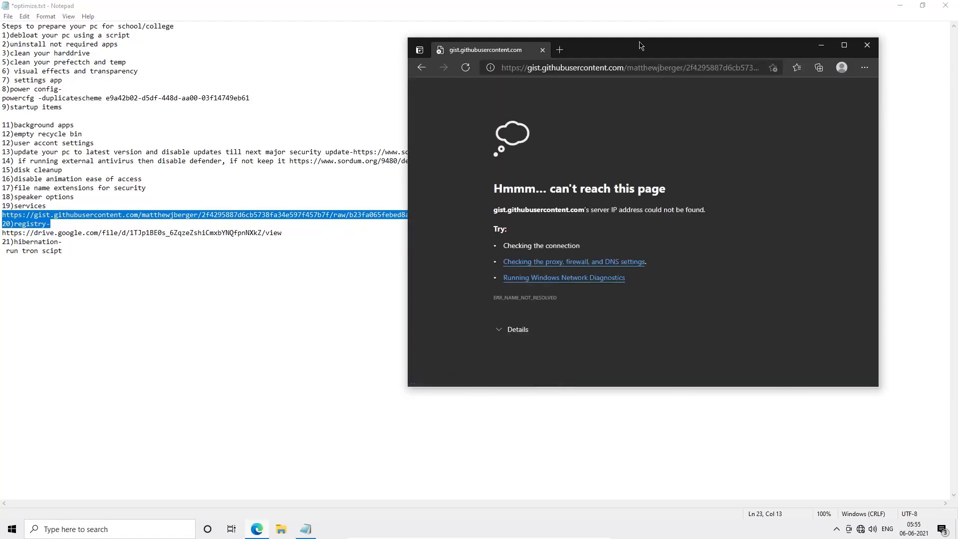
- Check the network connection status from the notification area
click(859, 529)
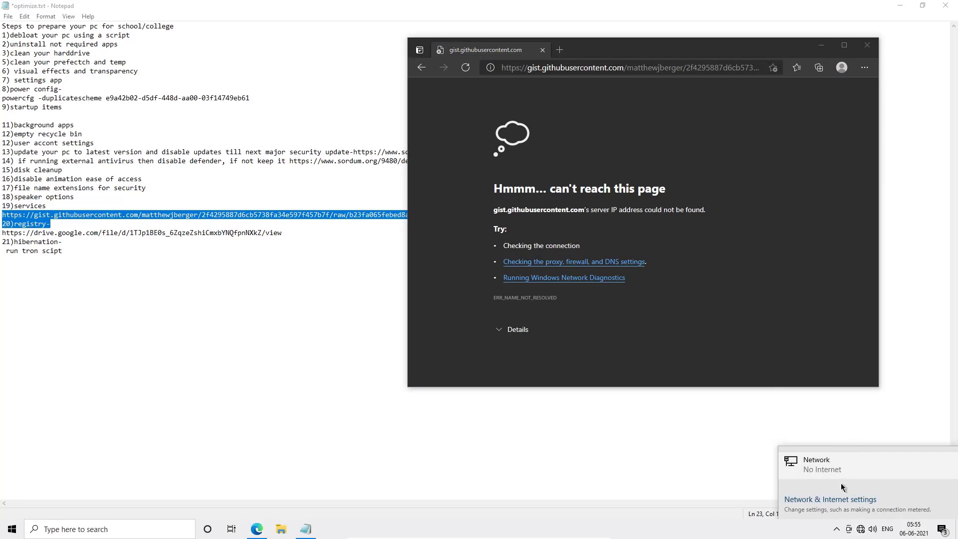
key(alt+Tab)
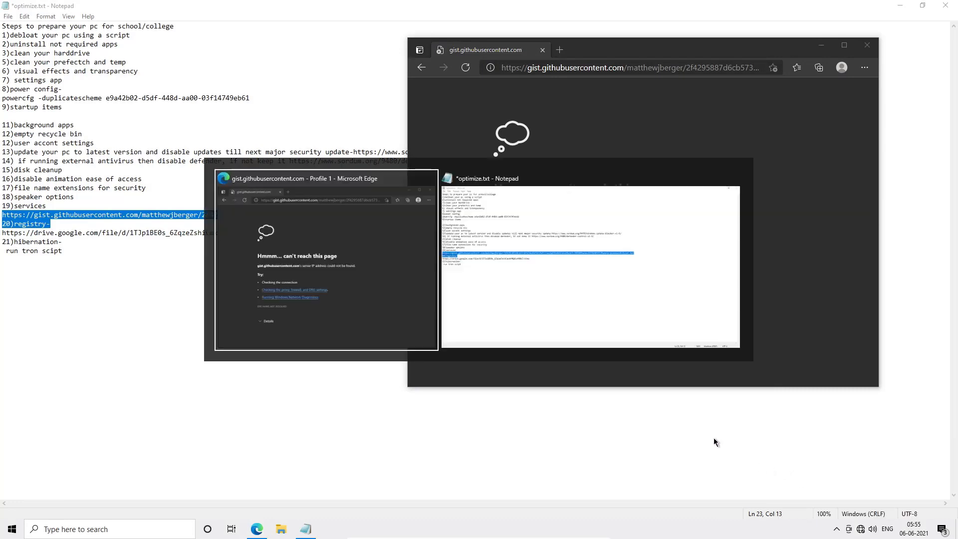
key(alt+Tab)
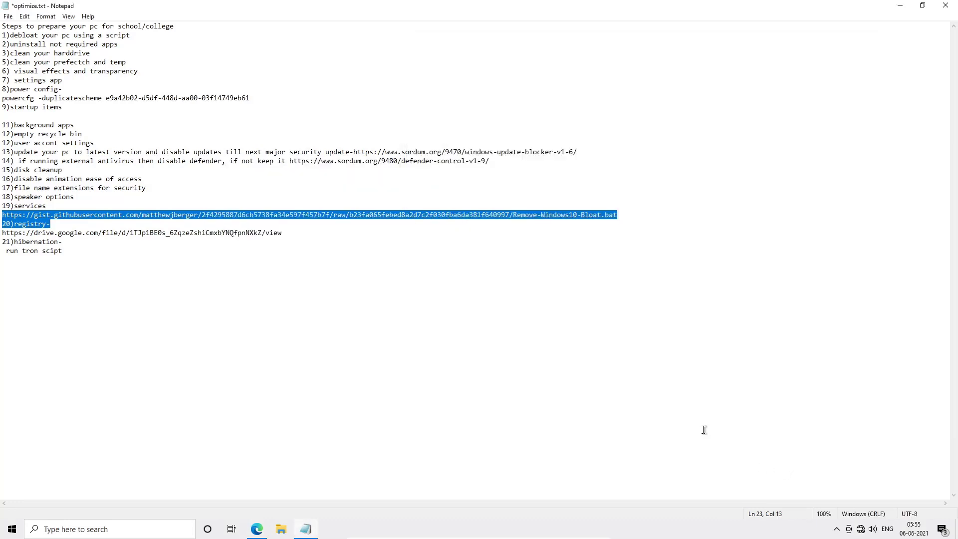
key(Control_R+f)
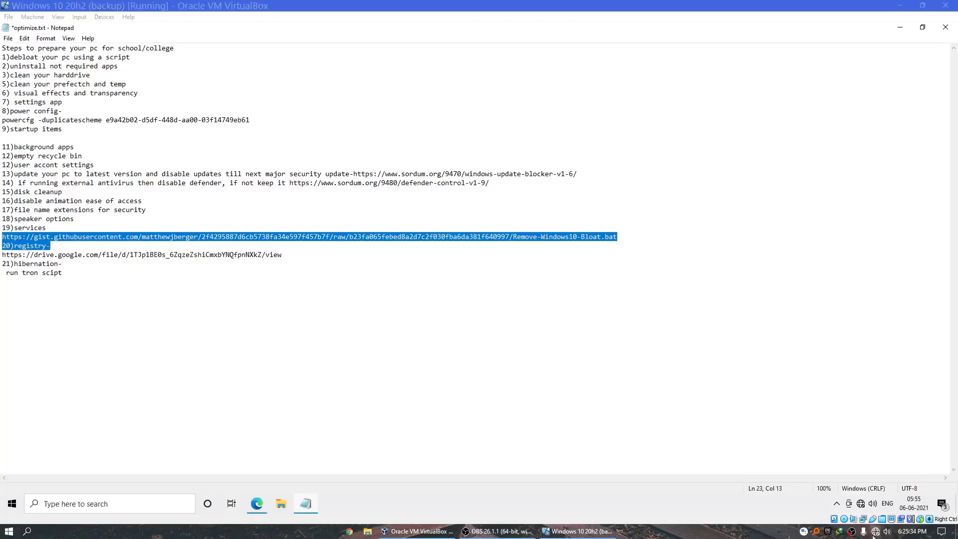
click(875, 531)
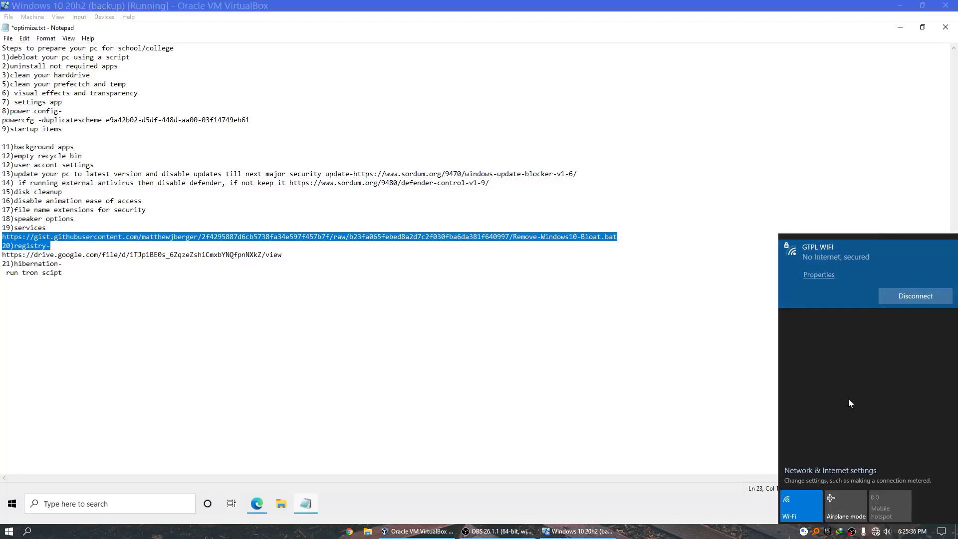
click(615, 364)
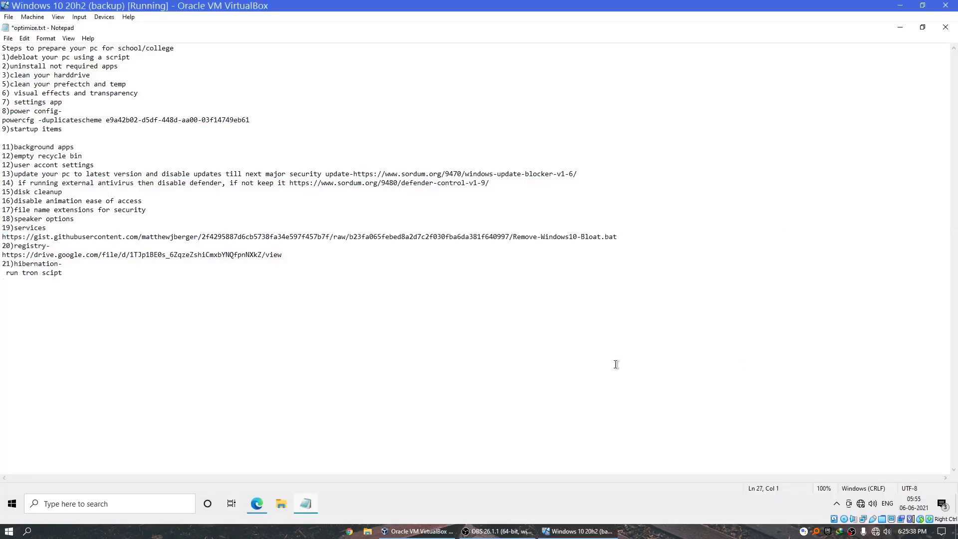
click(497, 532)
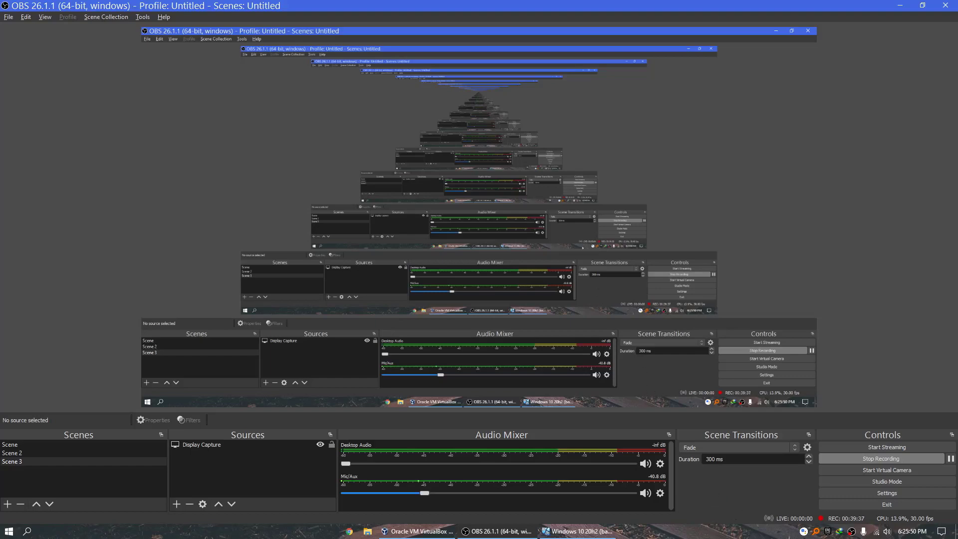
click(585, 532)
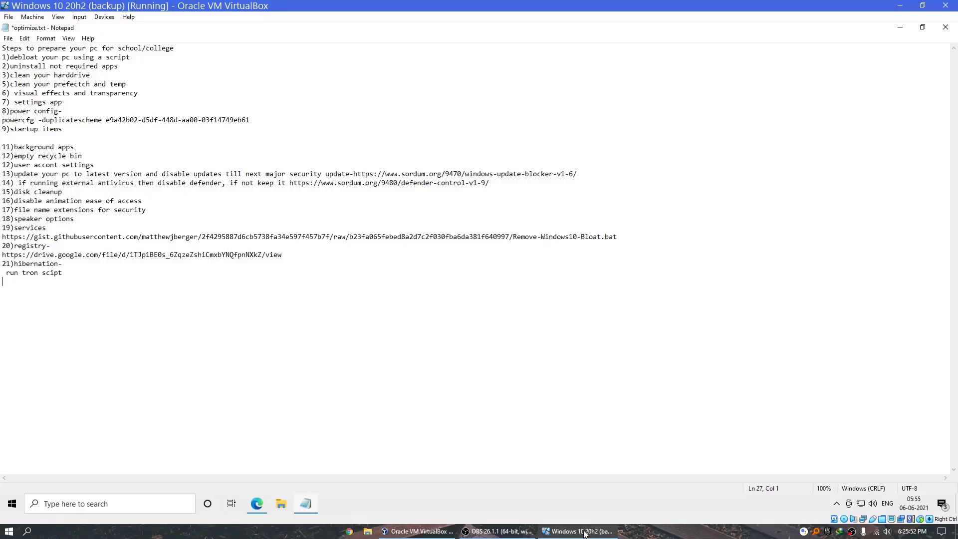
- Reopen the browser, reload the gist page and close the browser window
click(258, 505)
click(465, 86)
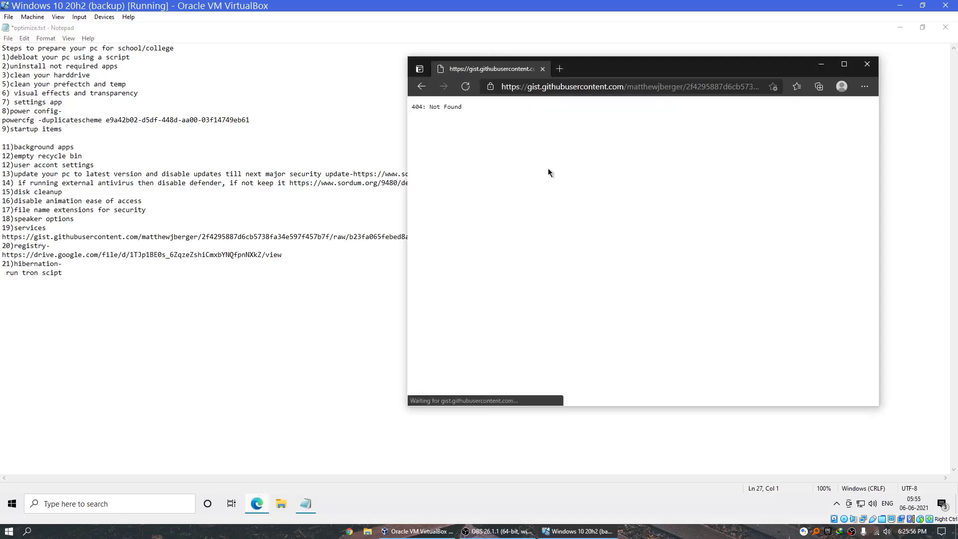
double_click(658, 90)
click(659, 90)
click(866, 65)
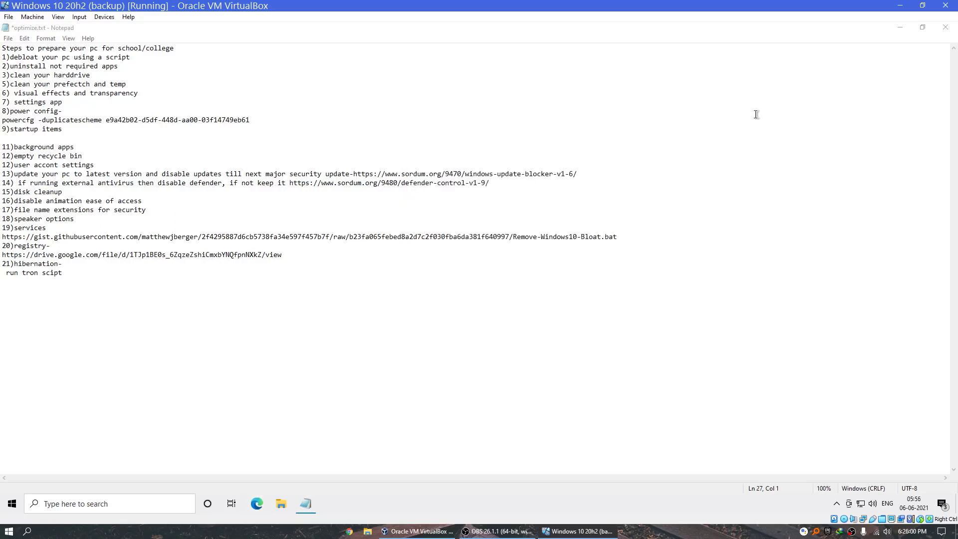
- Delete the services line and the gist URL line from the notes
drag(682, 231, 287, 261)
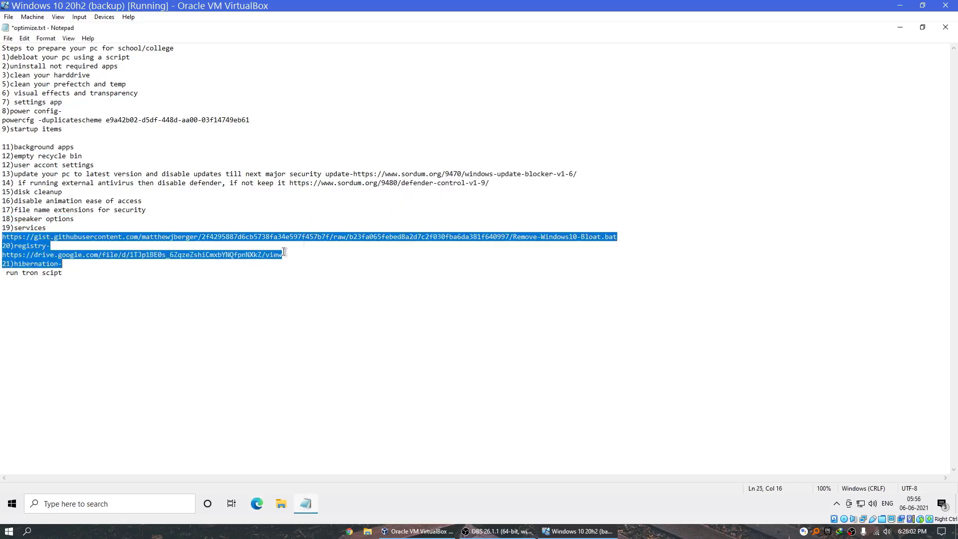
drag(631, 233, 2, 227)
key(BackSpace)
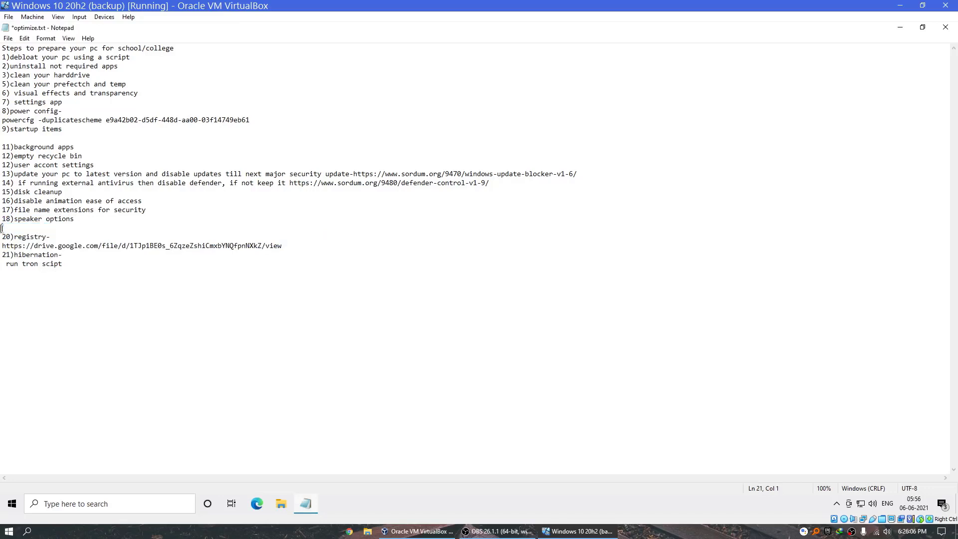
- Copy the Google Drive registry-tweaks link from the notes, open it in a new Edge tab, and close the browser
click(295, 247)
drag(294, 247, 2, 246)
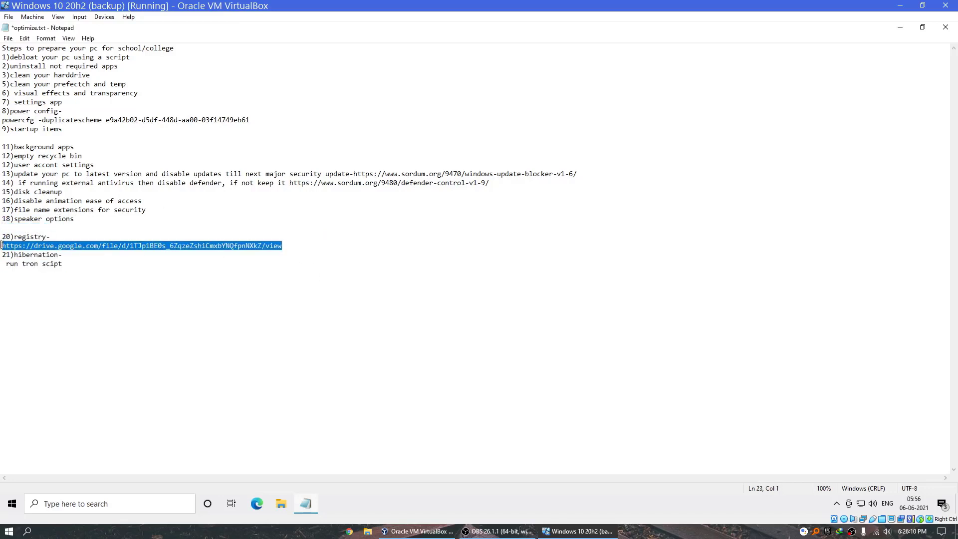
right_click(2, 247)
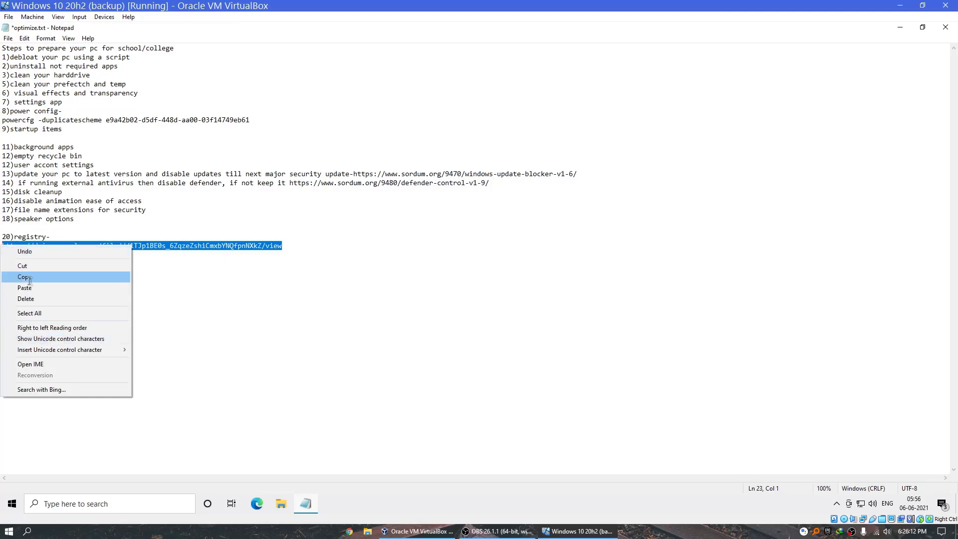
click(25, 276)
click(256, 502)
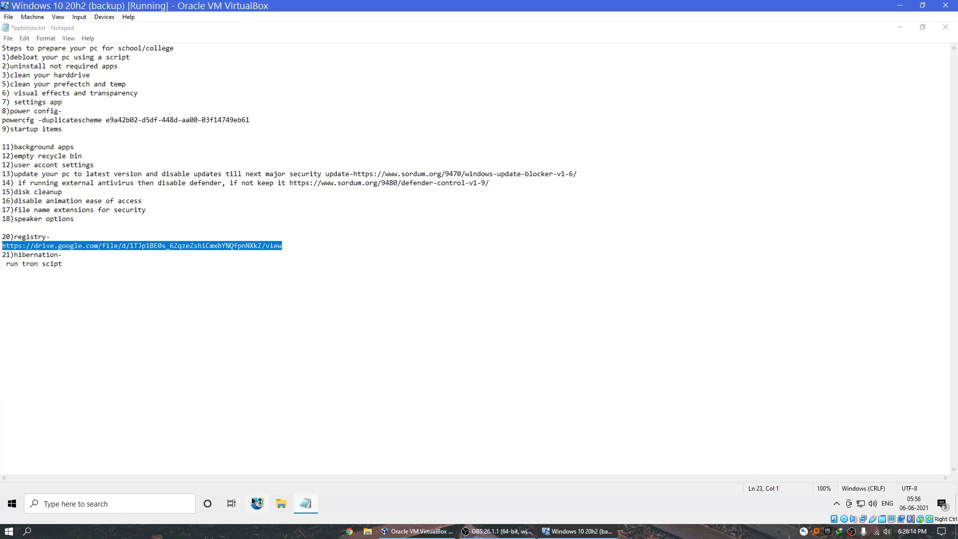
key(ctrl+f)
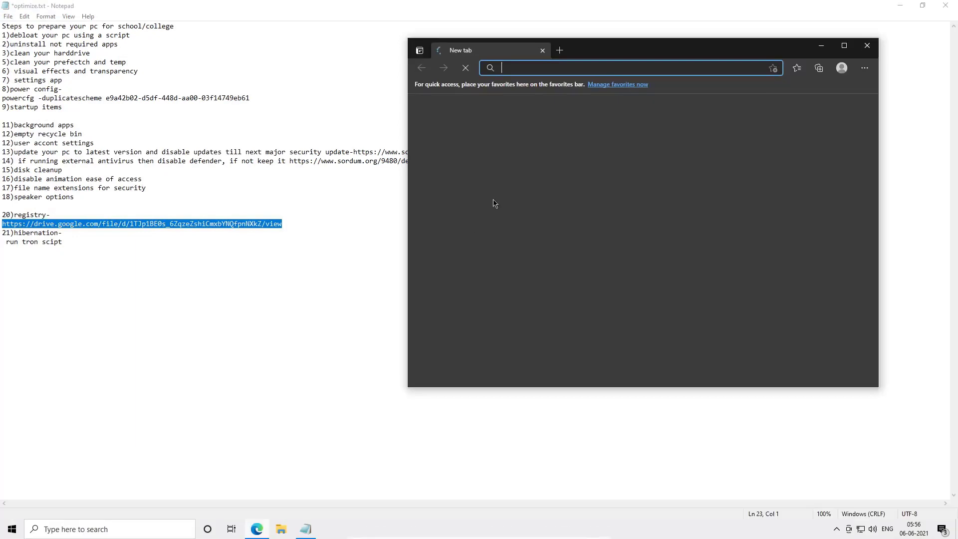
key(ctrl+v)
key(Return)
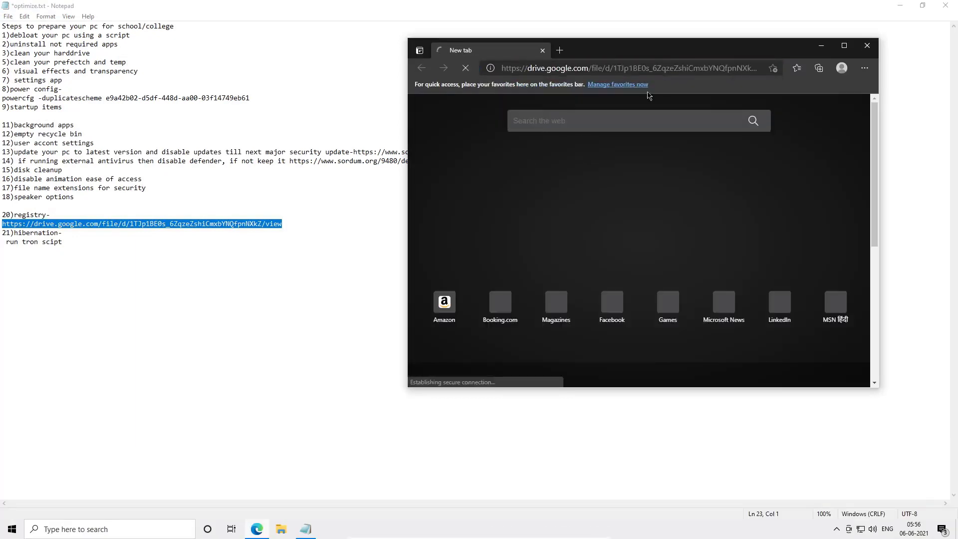
click(867, 47)
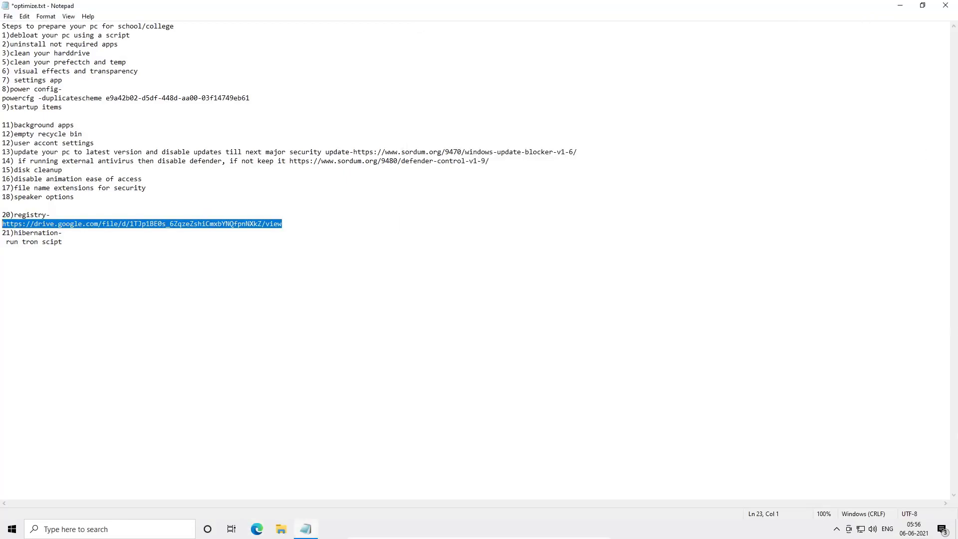
- Extract XanderBaatzTweaks.zip in the desktop Debloat folder to its own XanderBaatzTweaks folder and open it
key(super+d)
click(11, 184)
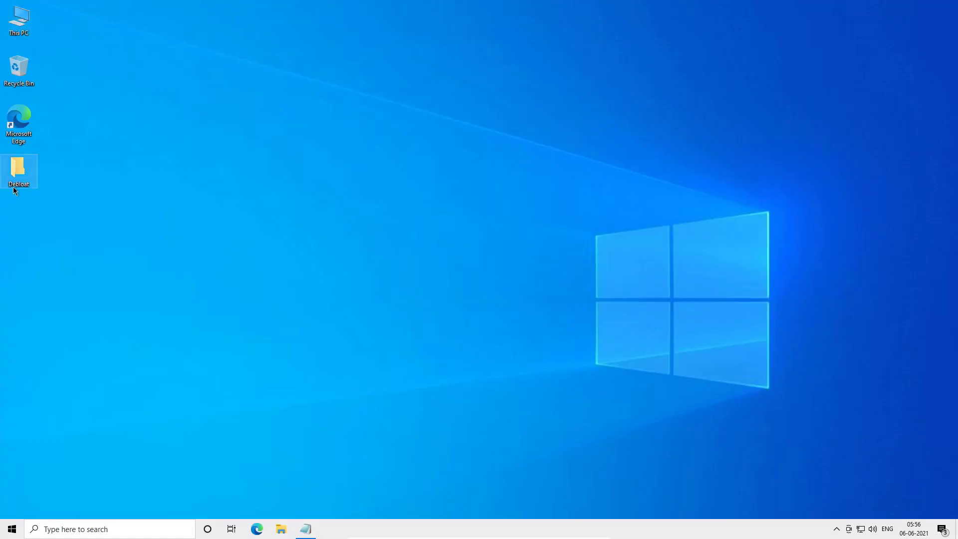
click(16, 177)
double_click(16, 176)
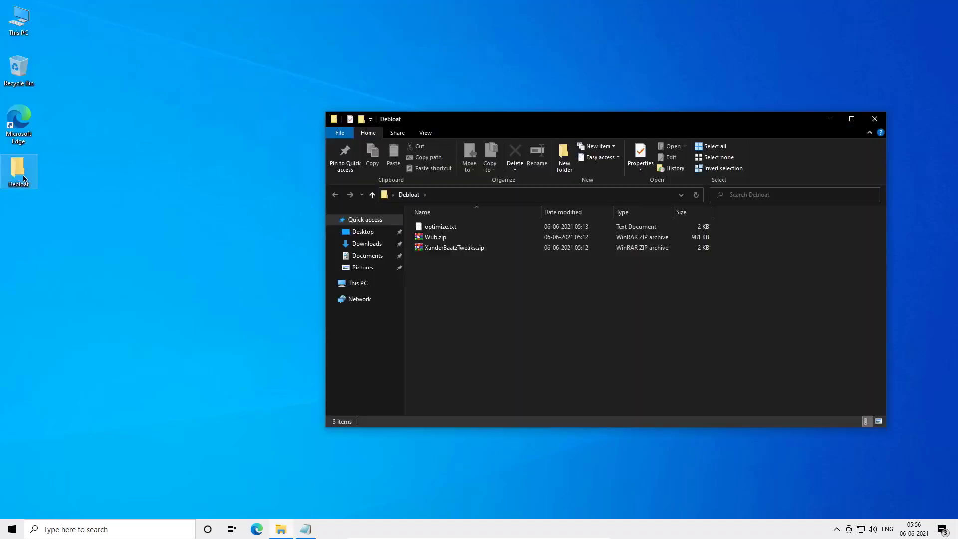
right_click(457, 254)
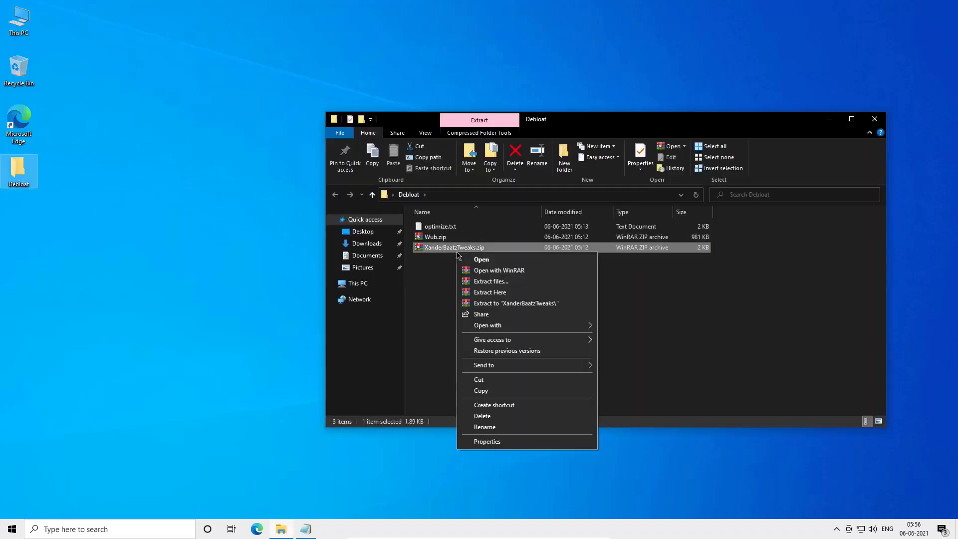
click(483, 303)
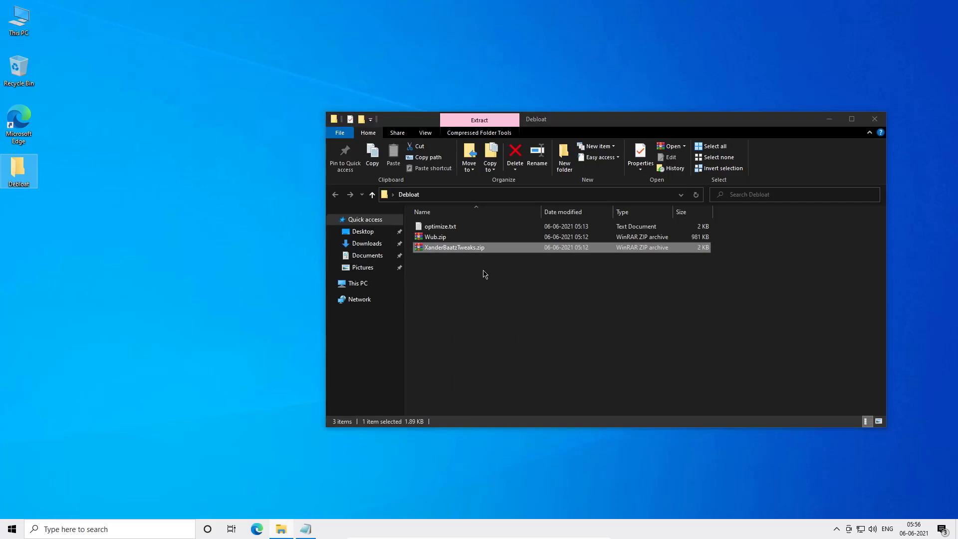
double_click(430, 226)
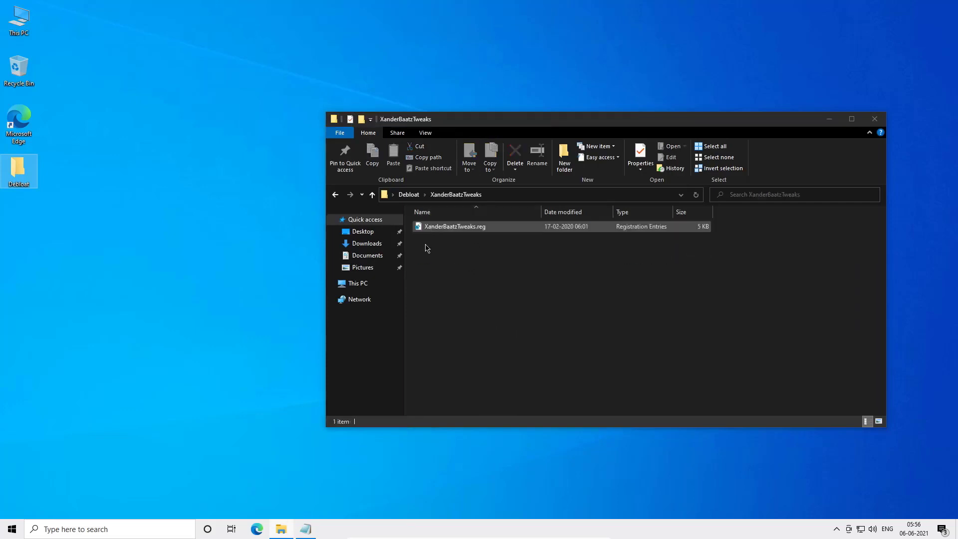
- Merge XanderBaatzTweaks.reg into the registry, confirm the prompts, and close the folder window
right_click(425, 228)
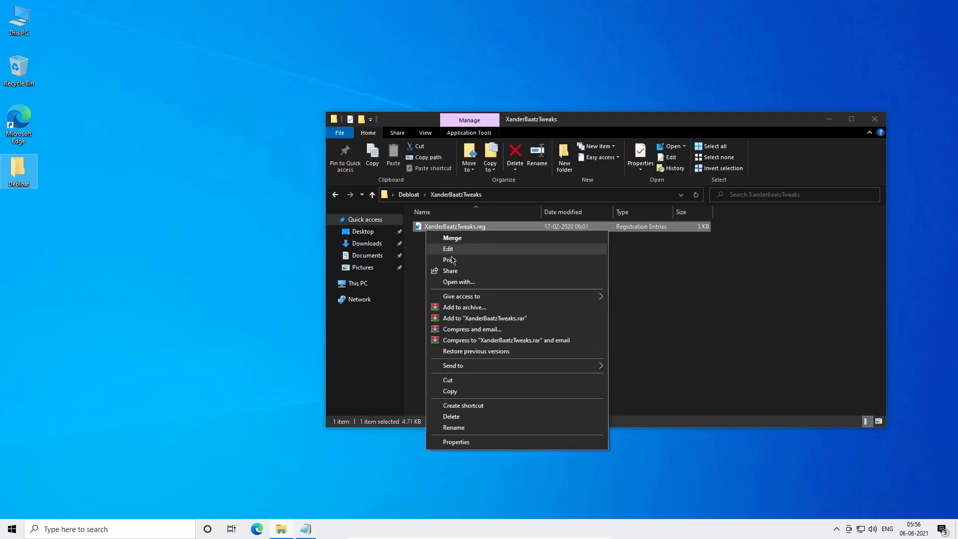
click(425, 226)
double_click(427, 229)
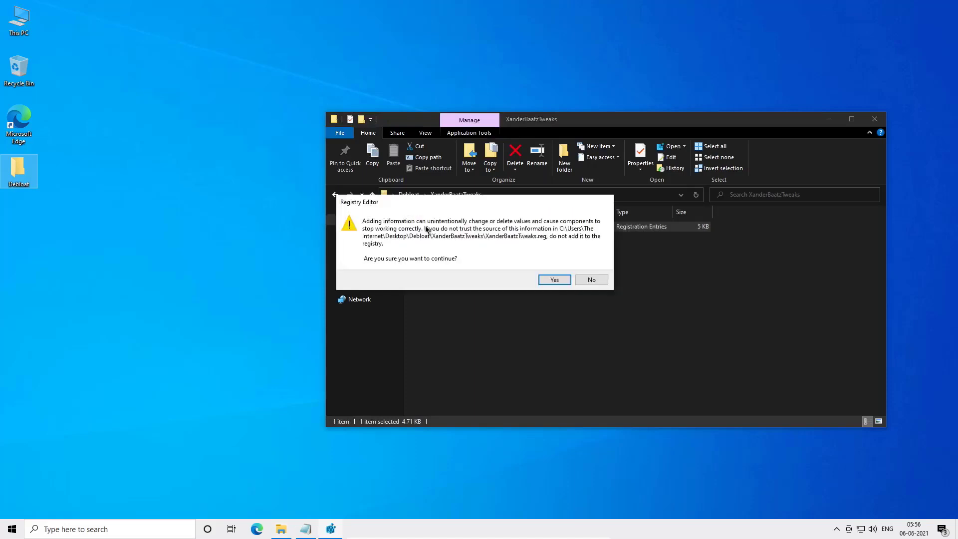
click(554, 278)
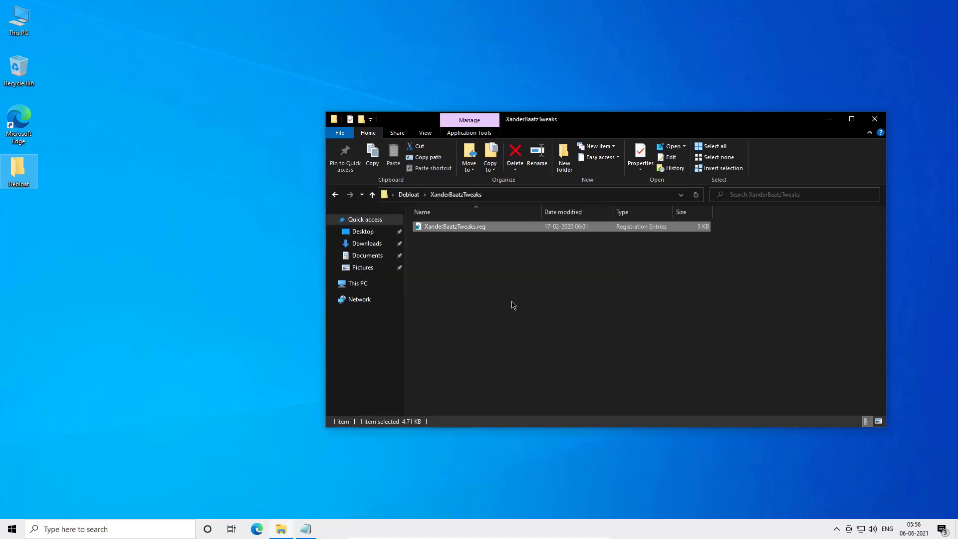
click(583, 270)
click(873, 119)
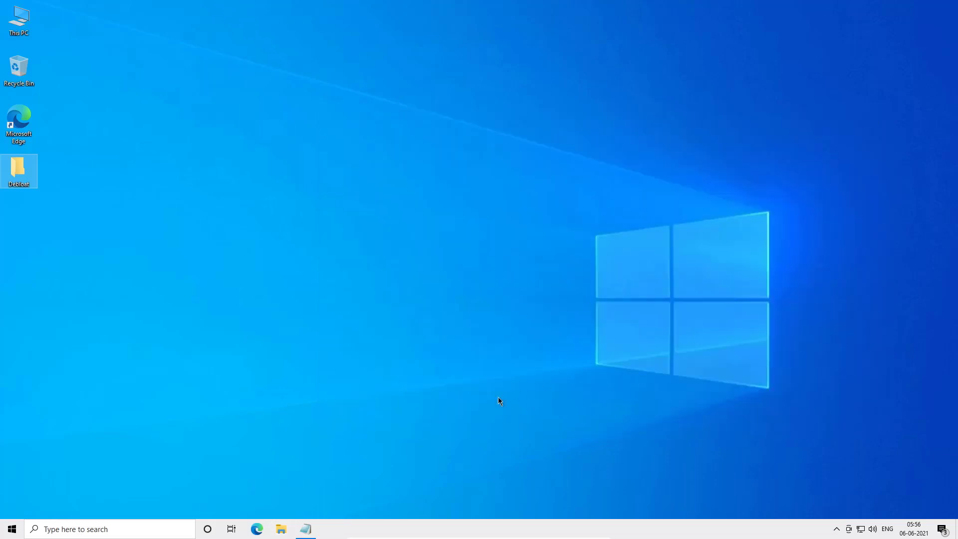
click(306, 528)
click(86, 201)
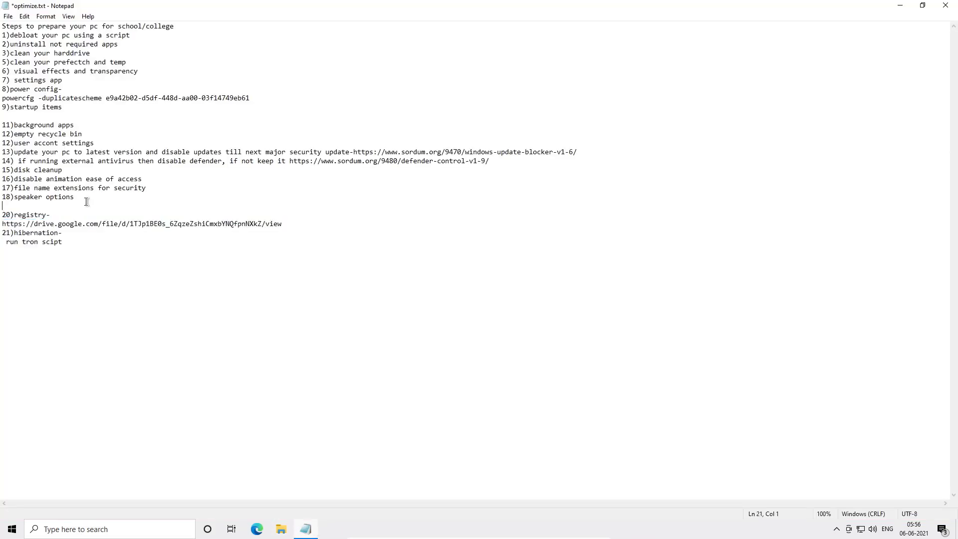
click(120, 178)
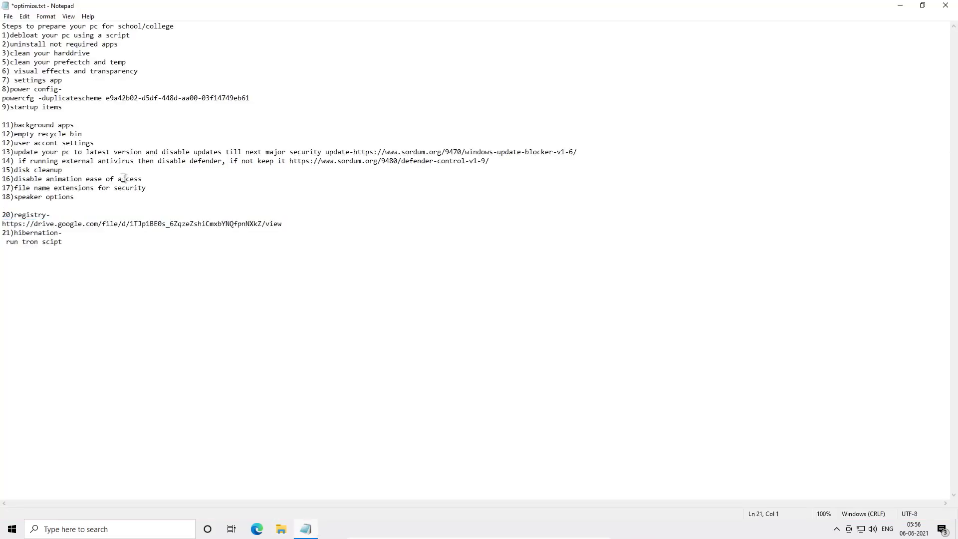
click(150, 205)
click(221, 234)
key(super)
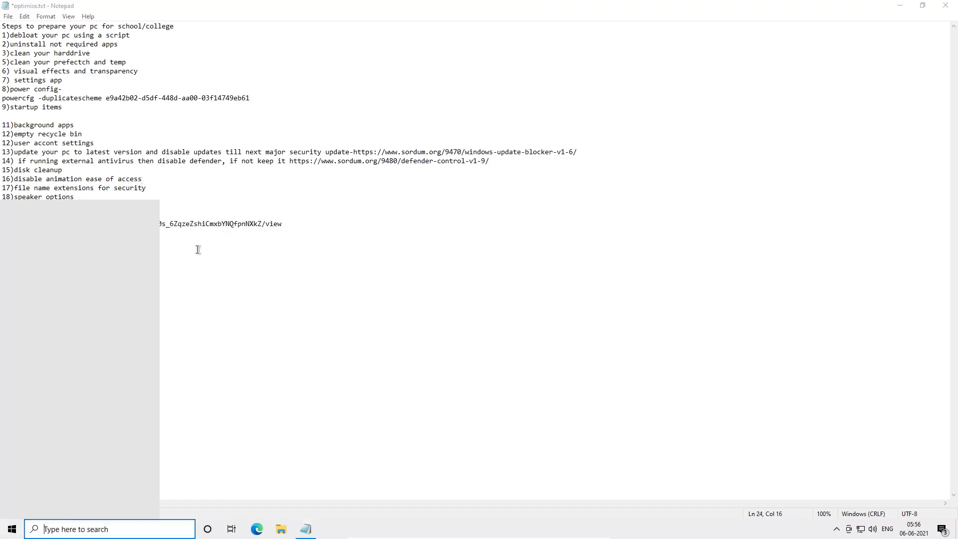
key(super)
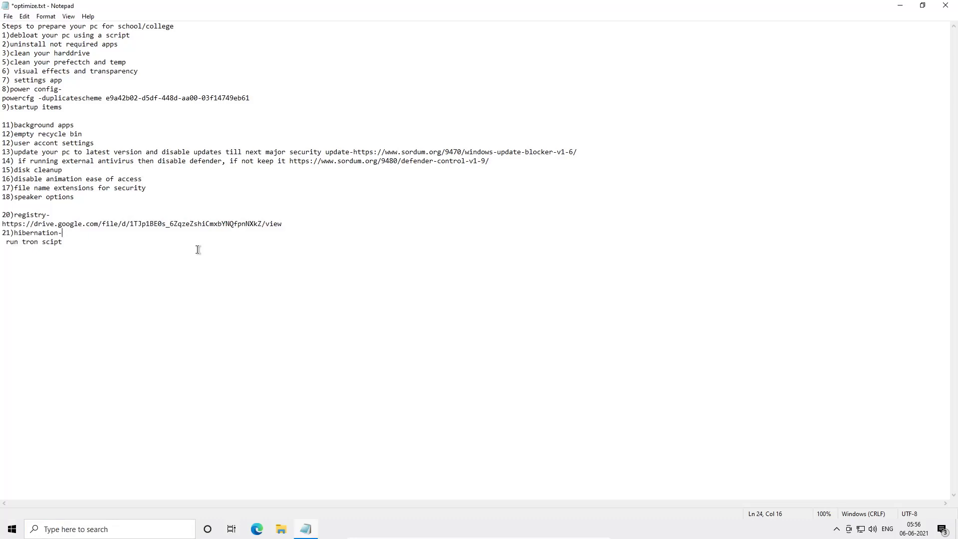
- Try to turn hibernation off with powercfg /h off in a regular Command Prompt, then close it
key(super+r)
text(cmd)
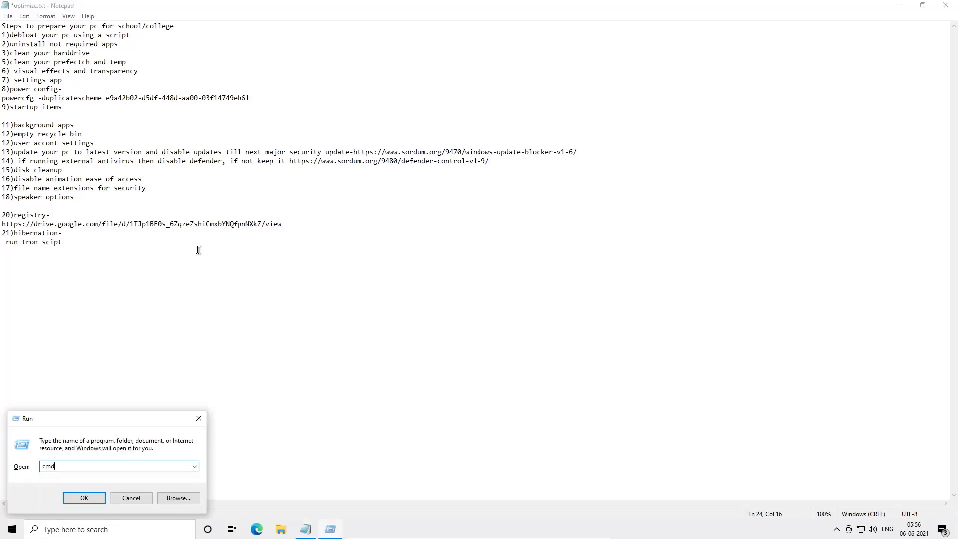
key(Return)
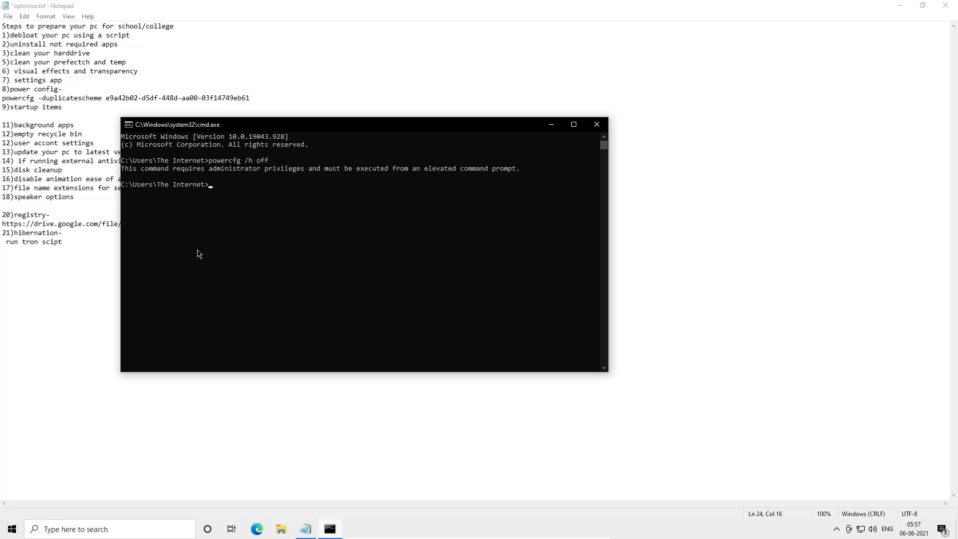
click(595, 124)
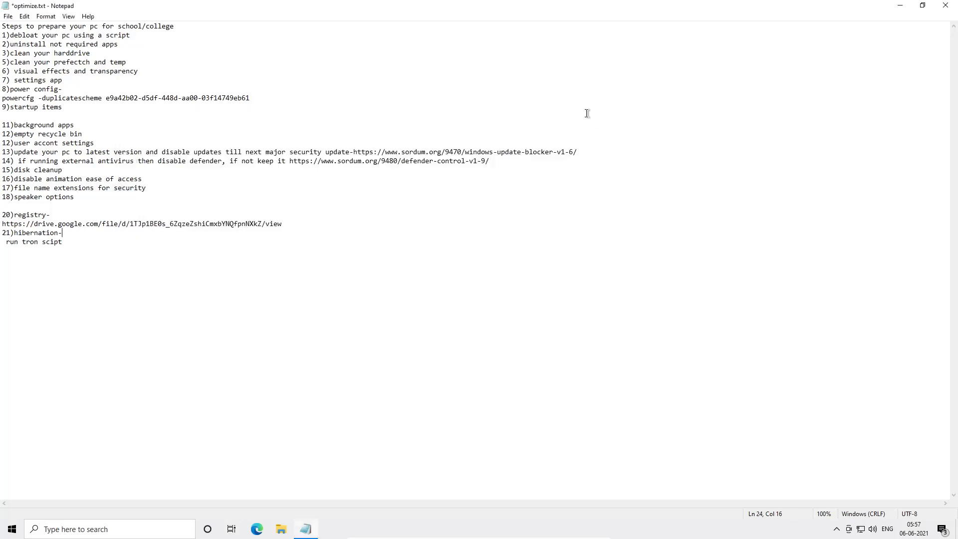
- Search for cmd and open Command Prompt as administrator
key(super)
text(cmd)
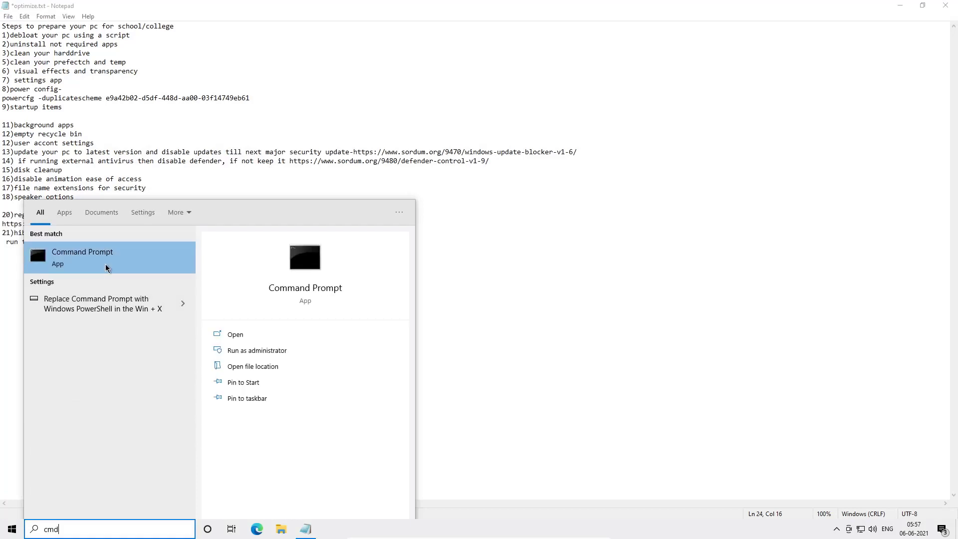
right_click(106, 267)
click(149, 274)
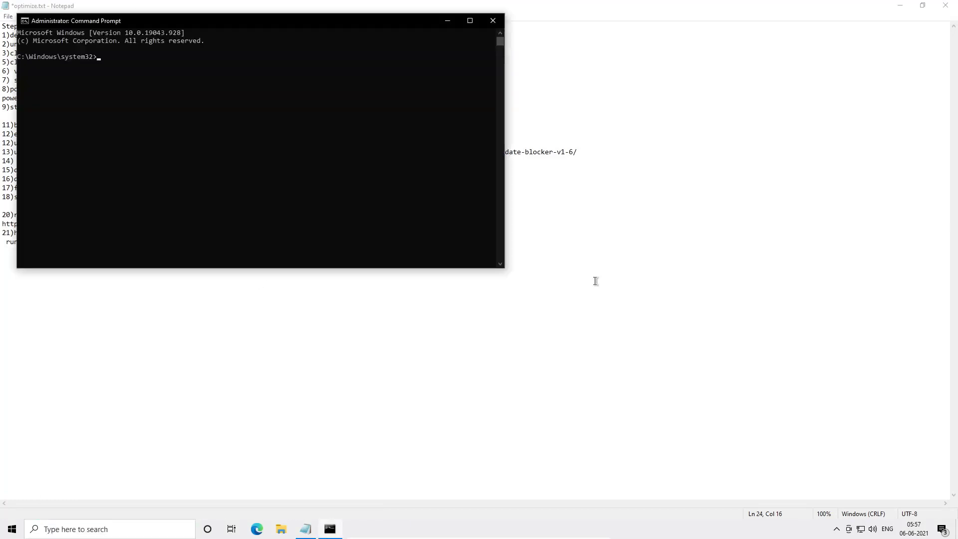
- Try to enable hibernation with powercfg /h on in the administrator Command Prompt
text(powercfg /h on)
key(Return)
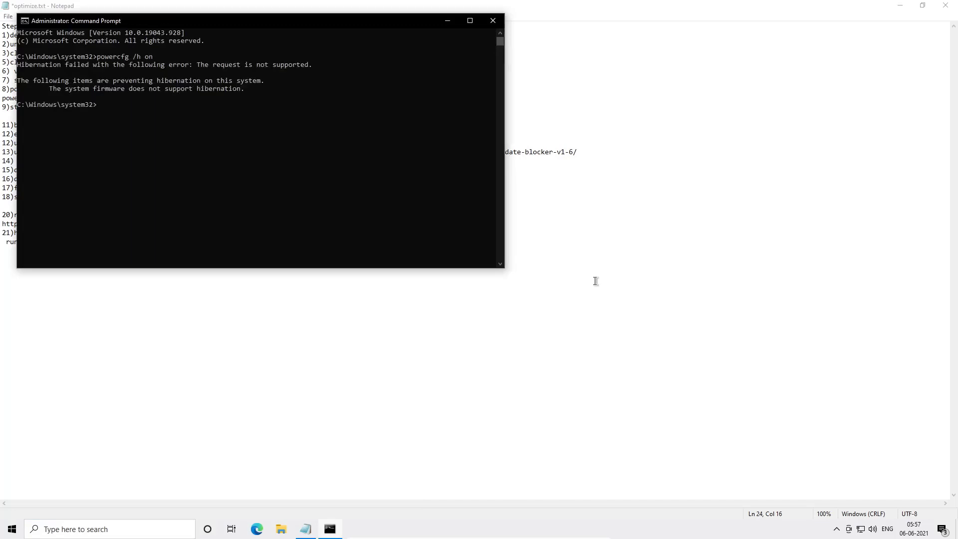
- Turn hibernation off with powercfg /h off and close the Command Prompt
key(Up)
key(BackSpace)
text(ff)
key(Return)
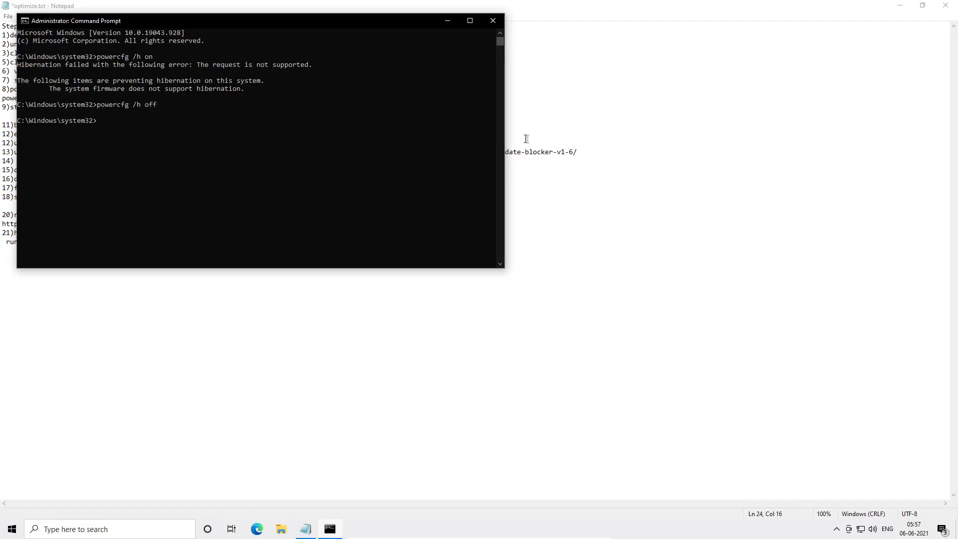
click(492, 20)
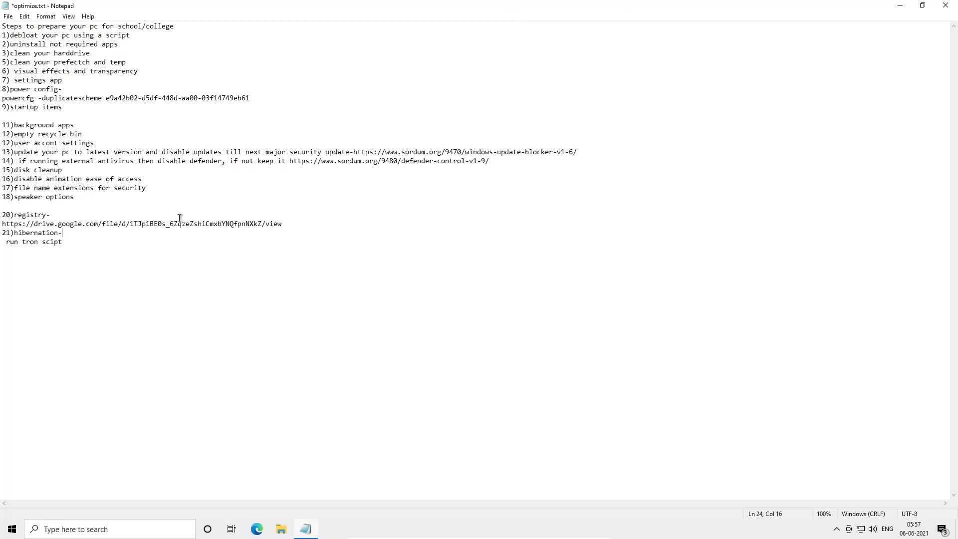
- Restart the PC, forcing the restart despite the unsaved optimize.txt Notepad file
drag(3, 224, 203, 253)
click(203, 253)
click(12, 528)
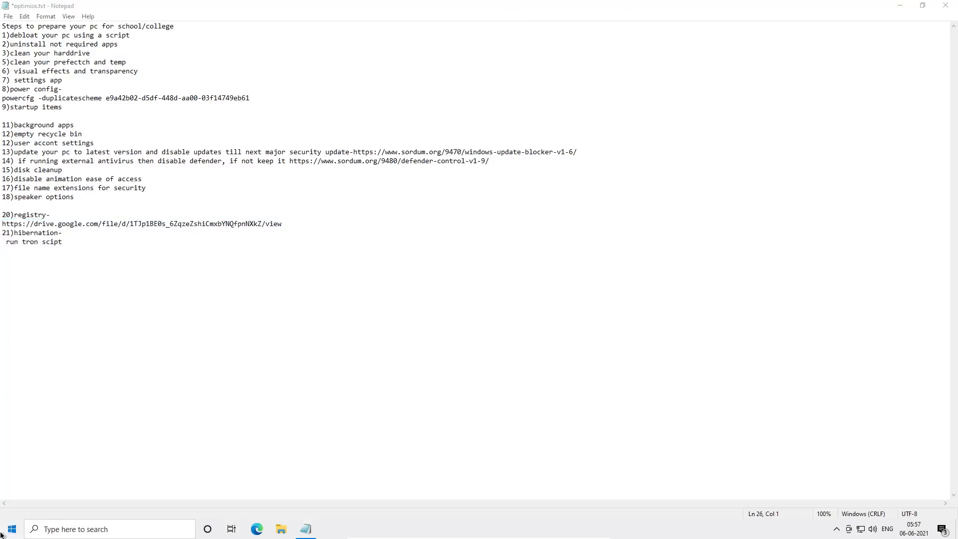
click(13, 507)
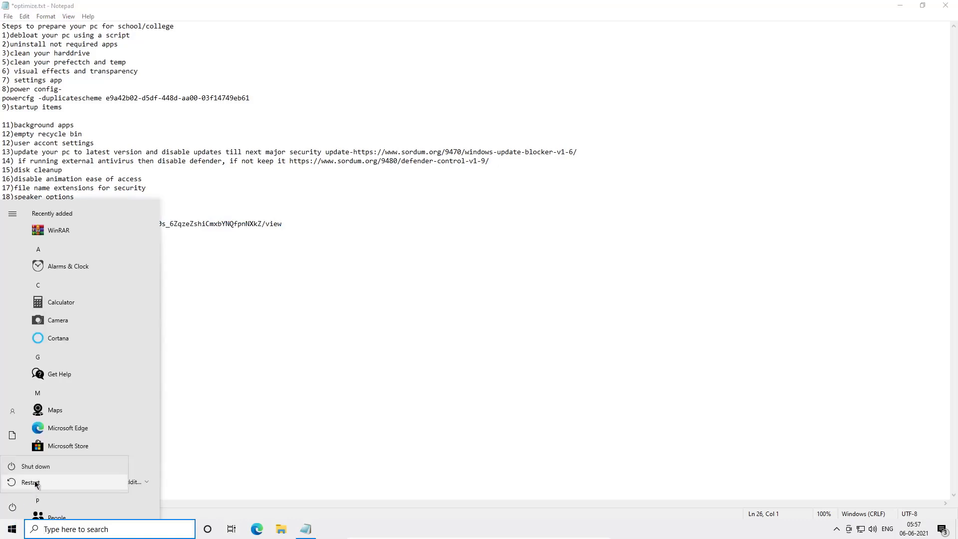
click(36, 483)
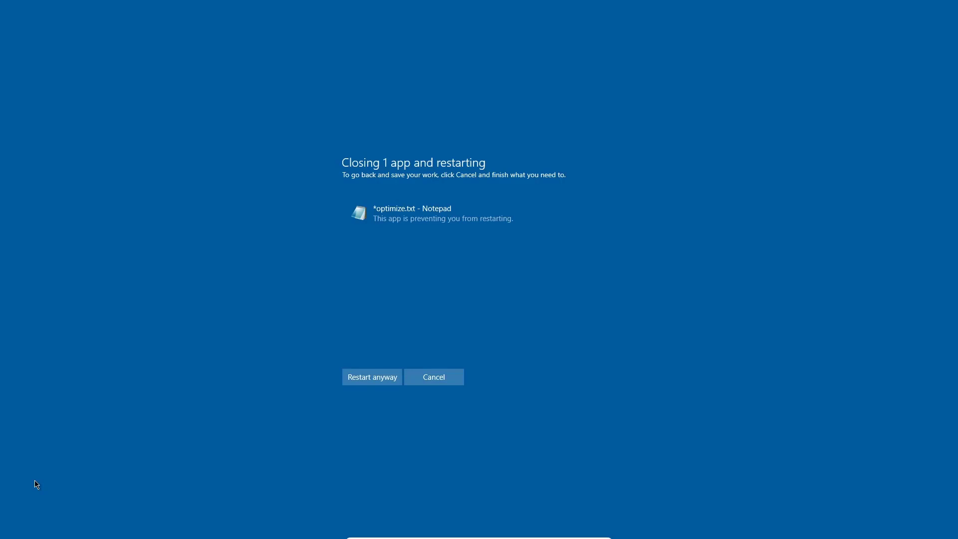
click(374, 380)
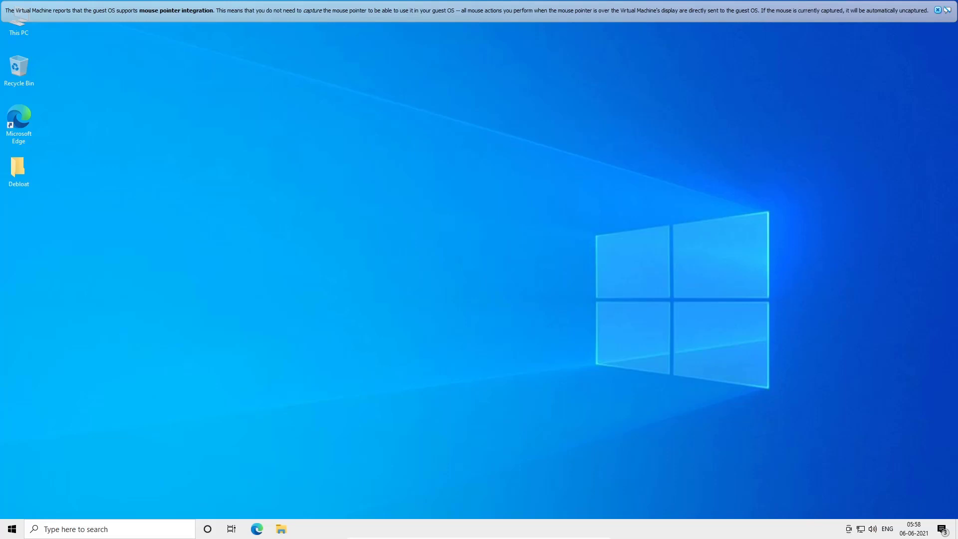
click(937, 10)
drag(955, 74, 672, 328)
drag(842, 124, 493, 294)
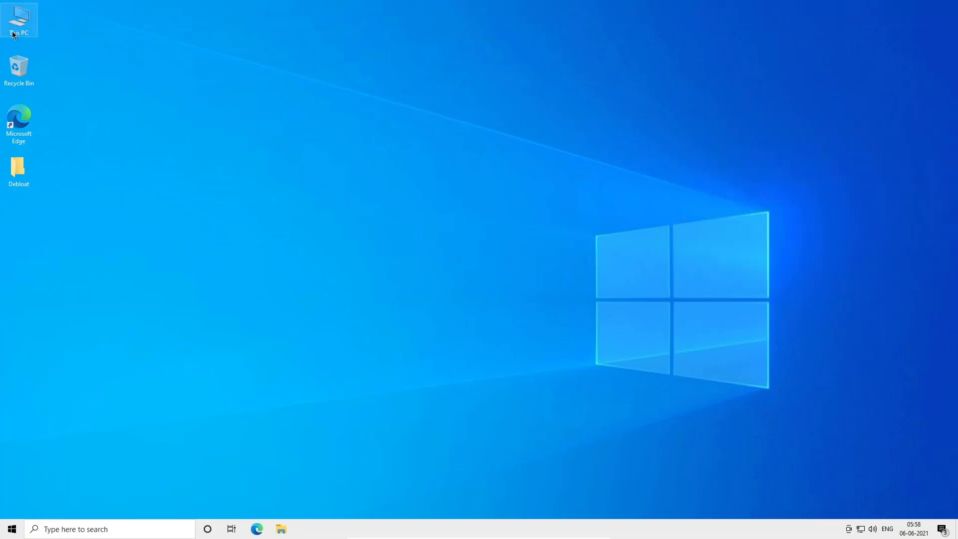
- Open File Explorer and inspect Local Disk (C:) contents and its properties, then close everything
key(super+e)
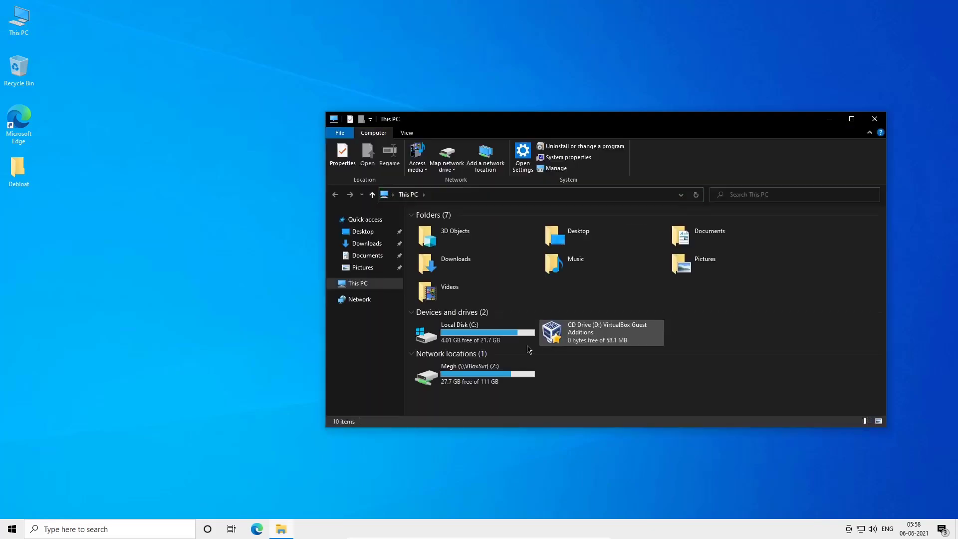
click(523, 340)
double_click(450, 343)
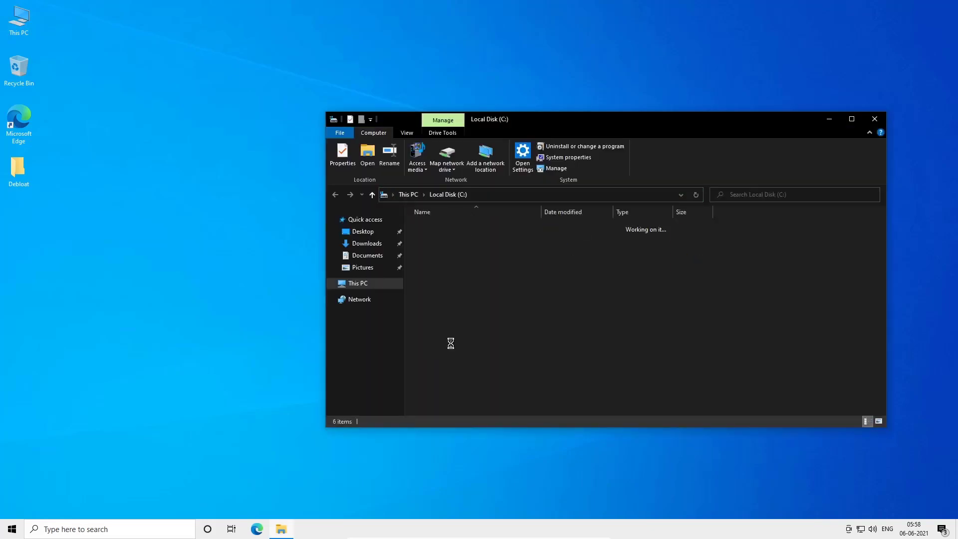
click(418, 195)
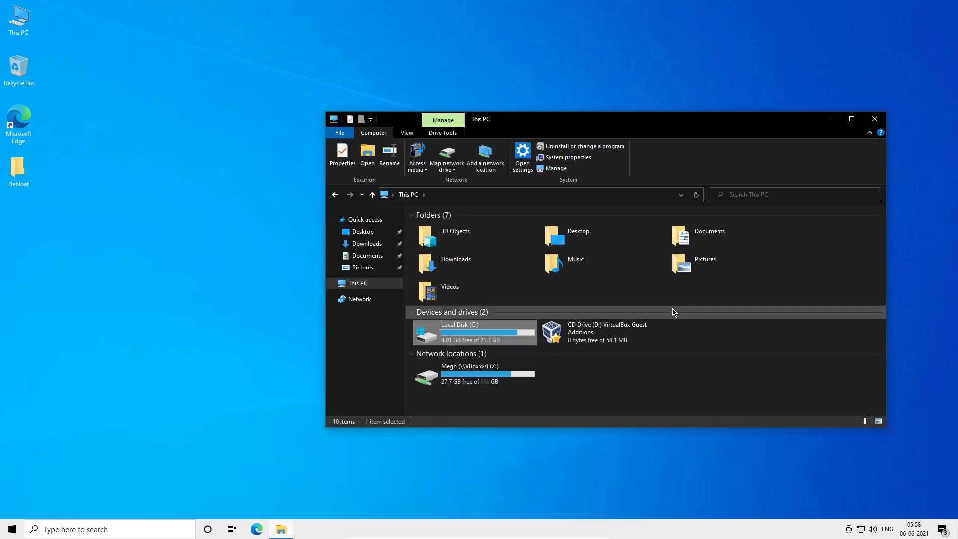
right_click(514, 324)
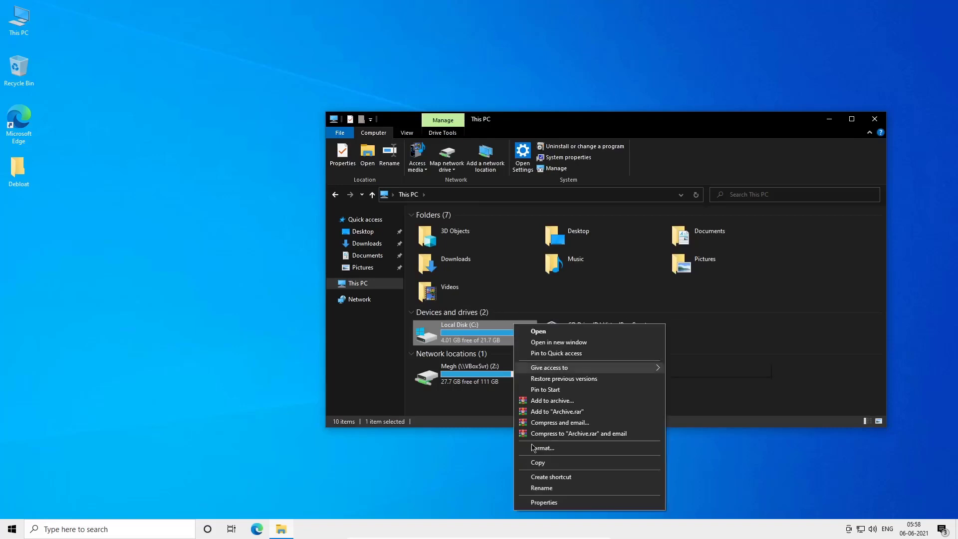
click(533, 503)
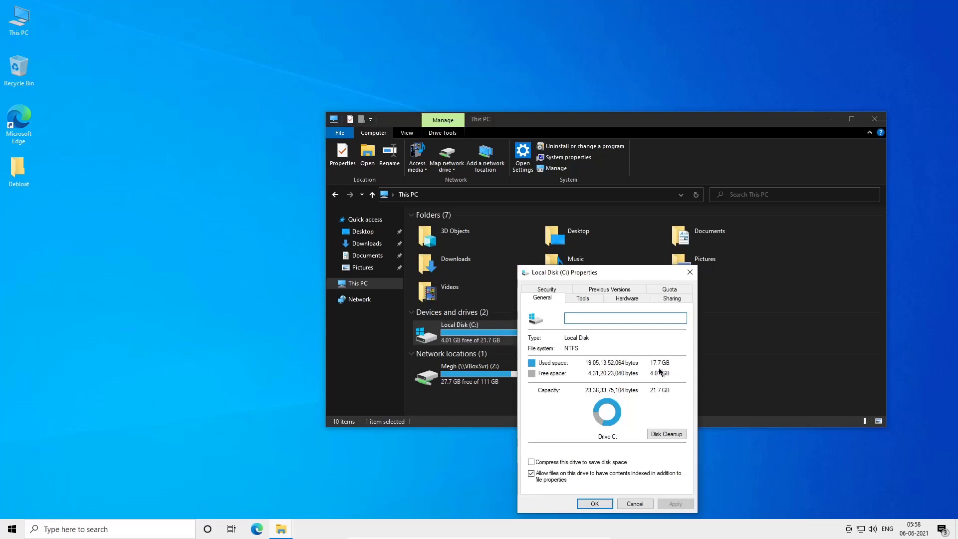
click(690, 272)
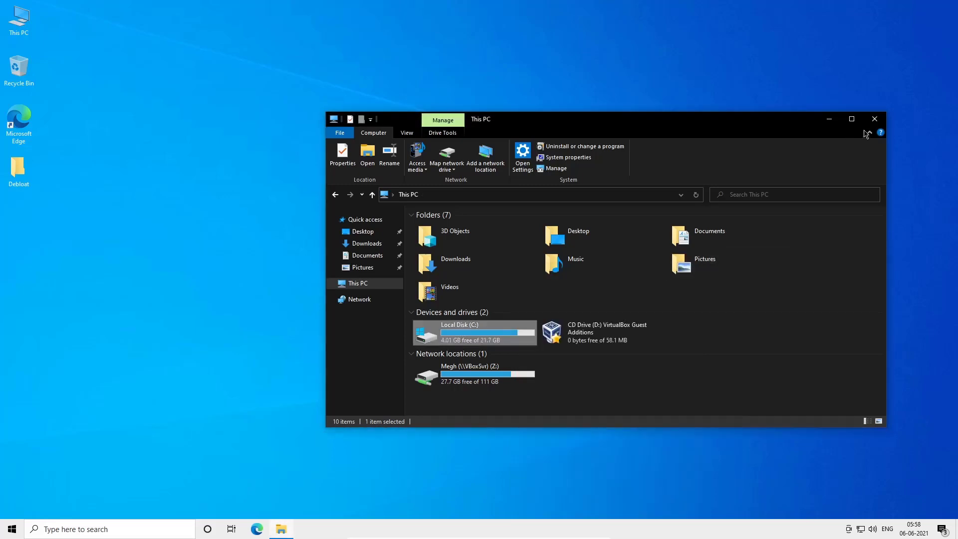
click(873, 120)
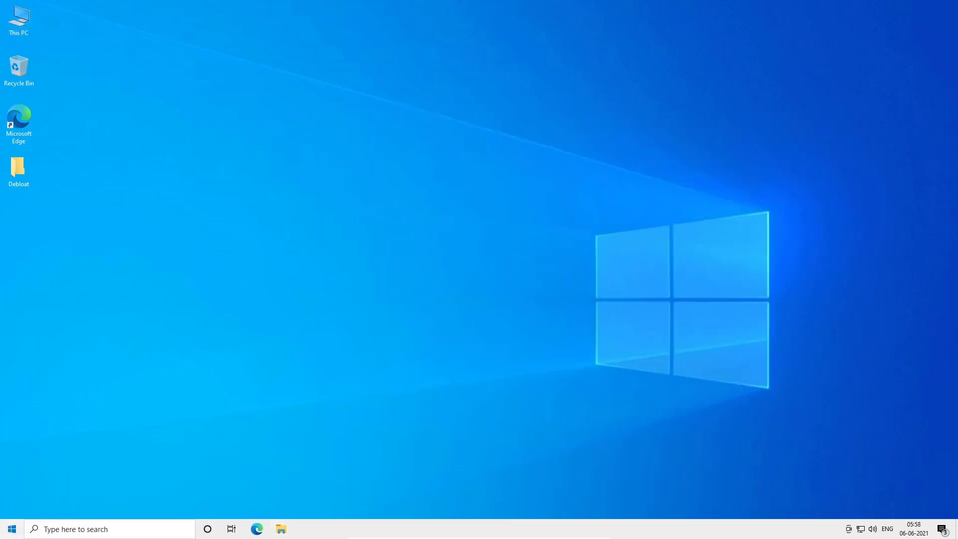
click(12, 529)
scroll(46, 412, down, 5)
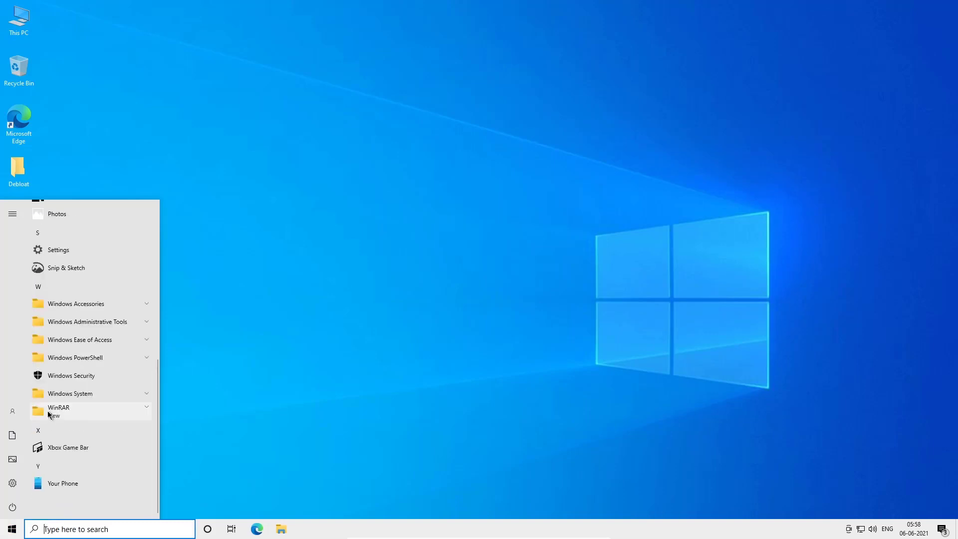
scroll(48, 414, up, 5)
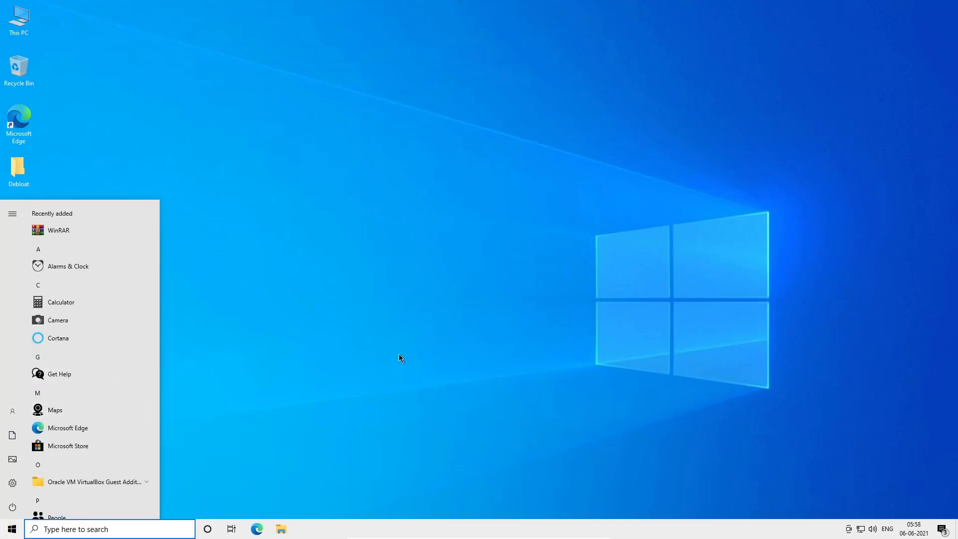
click(203, 402)
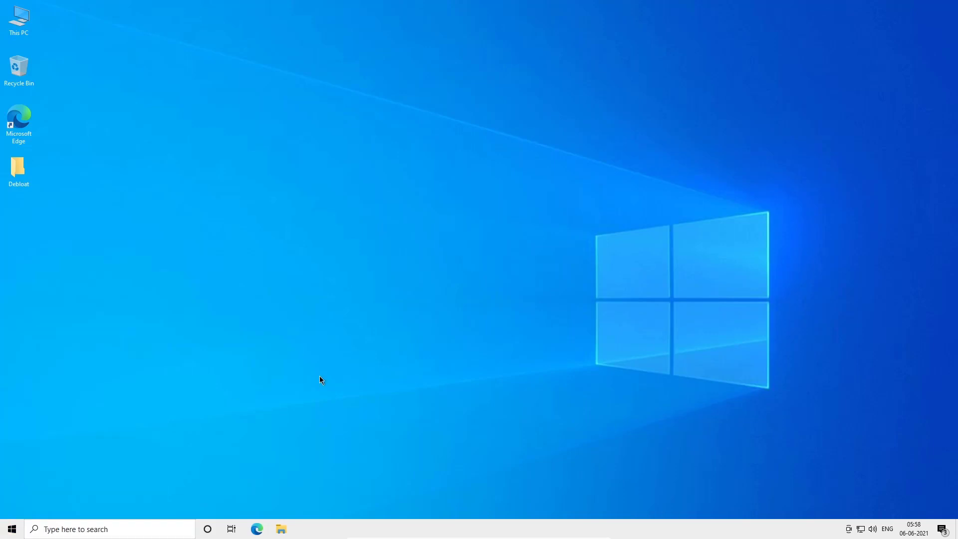
- Open Task Manager and review the CPU, Memory, Disk and Ethernet performance graphs, then close it
key(super)
click(163, 339)
drag(376, 228, 269, 364)
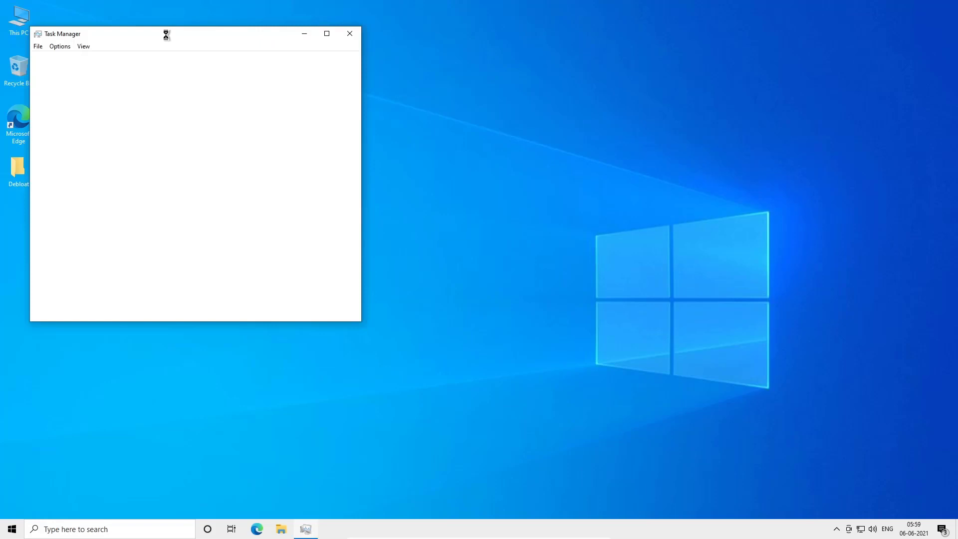
drag(160, 37, 480, 89)
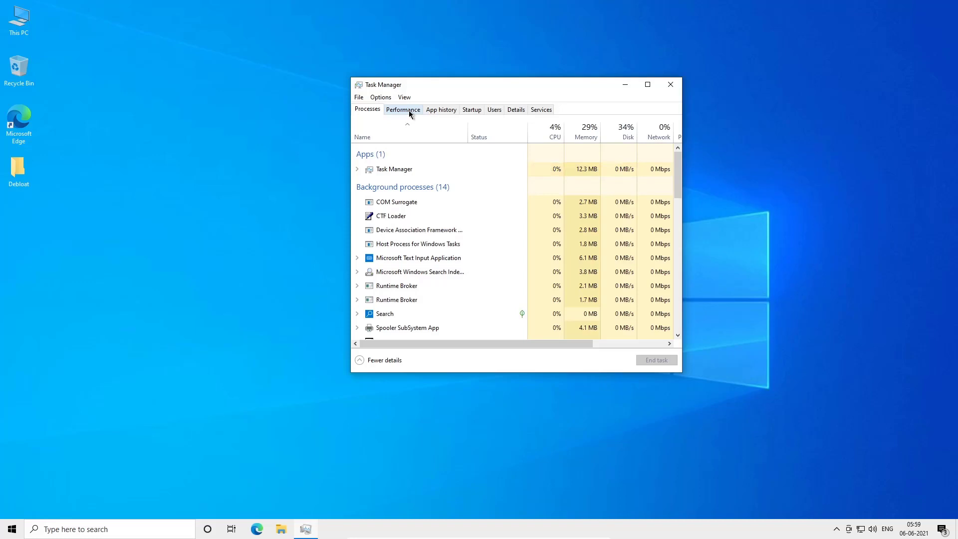
click(409, 112)
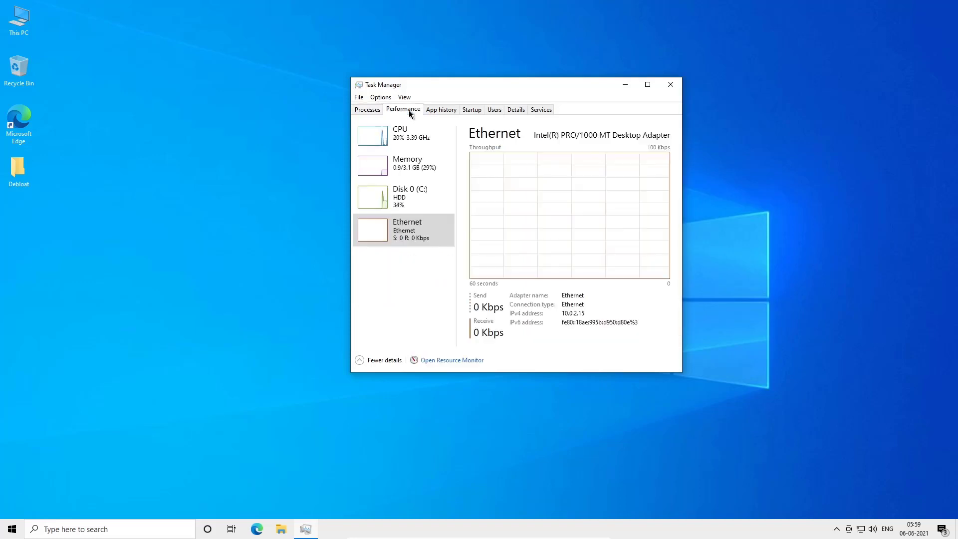
click(406, 146)
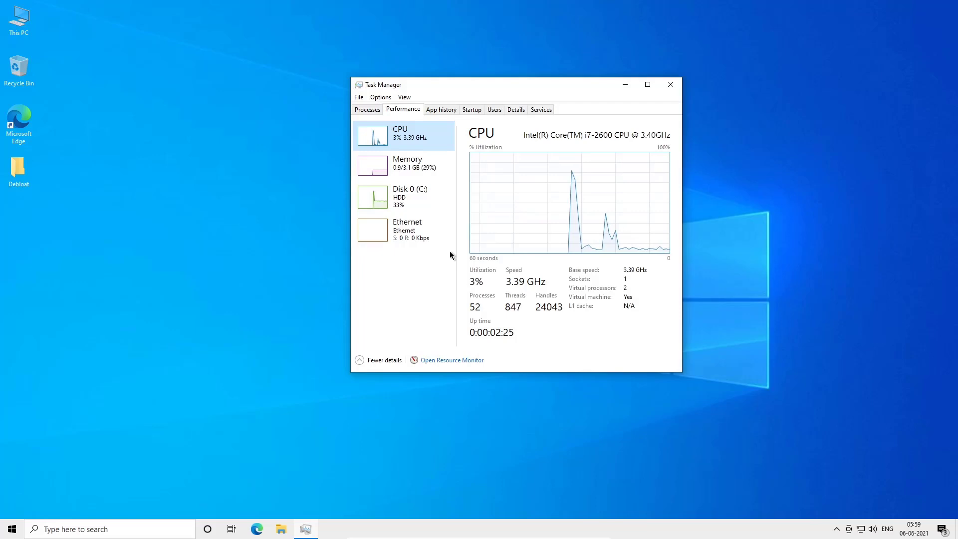
click(409, 166)
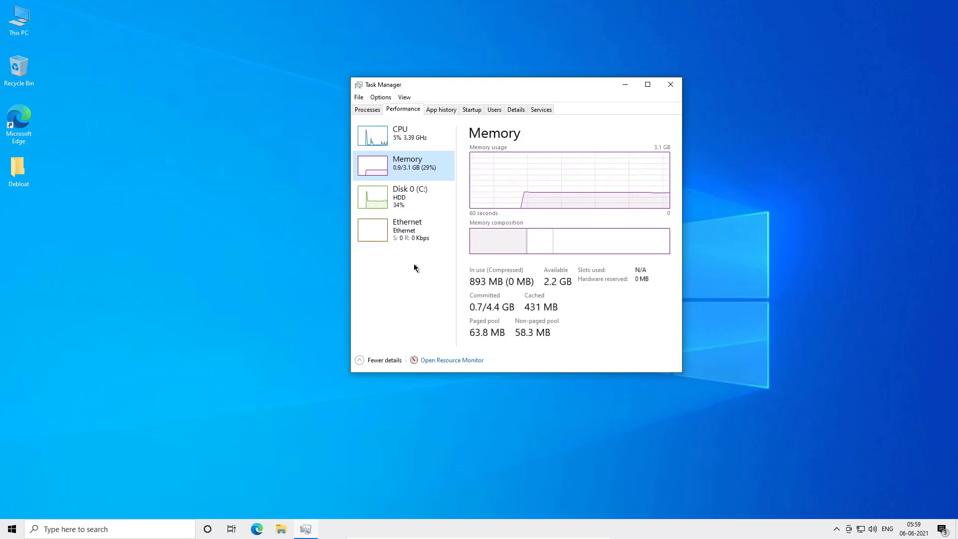
click(412, 207)
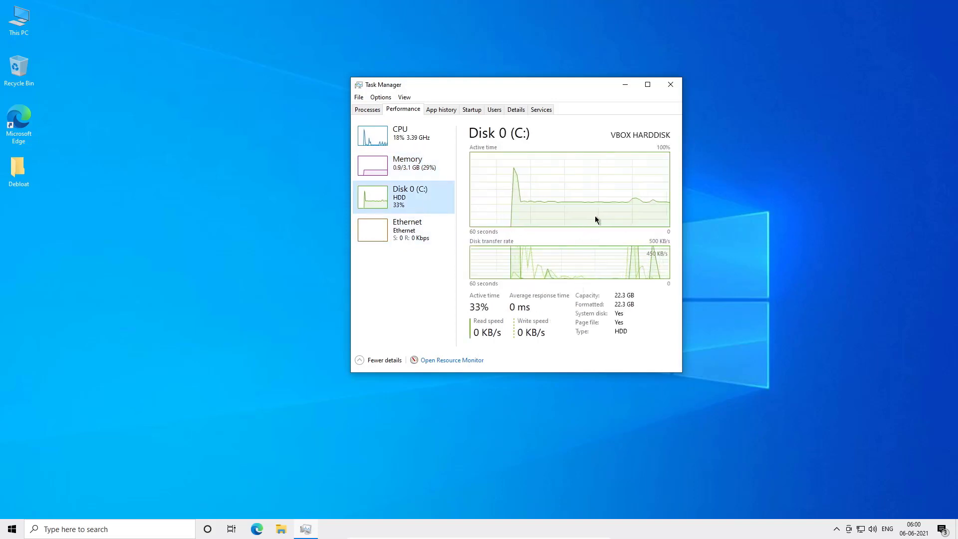
click(416, 227)
click(418, 198)
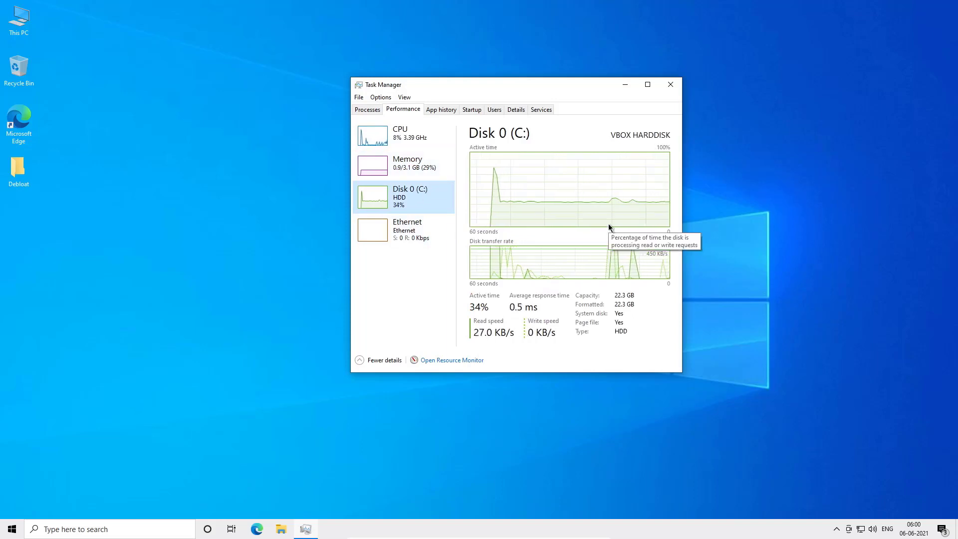
click(670, 84)
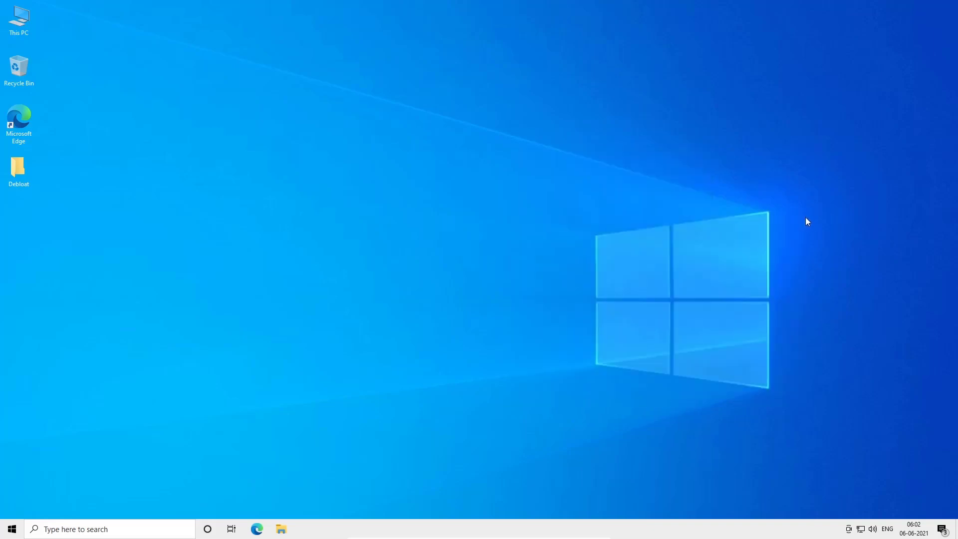
click(12, 528)
scroll(58, 364, up, 5)
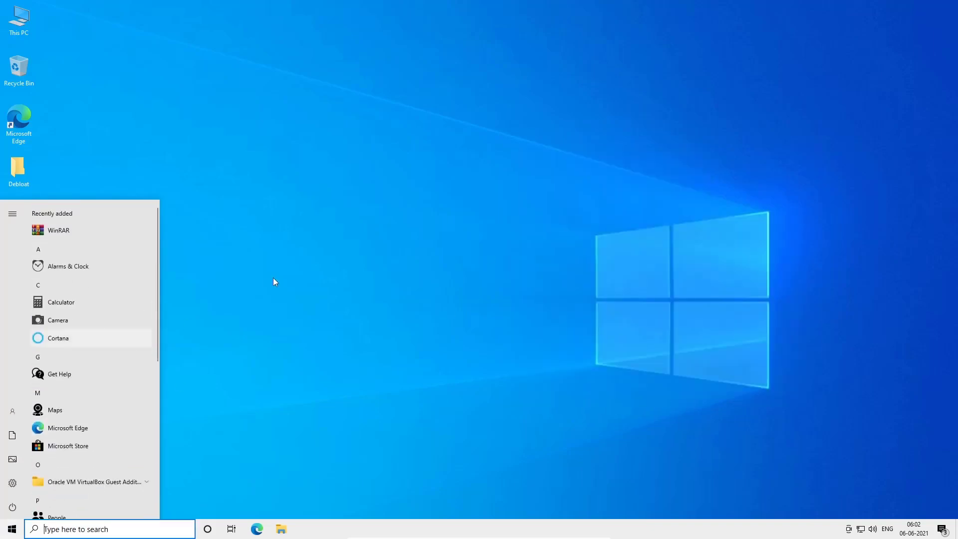
click(273, 277)
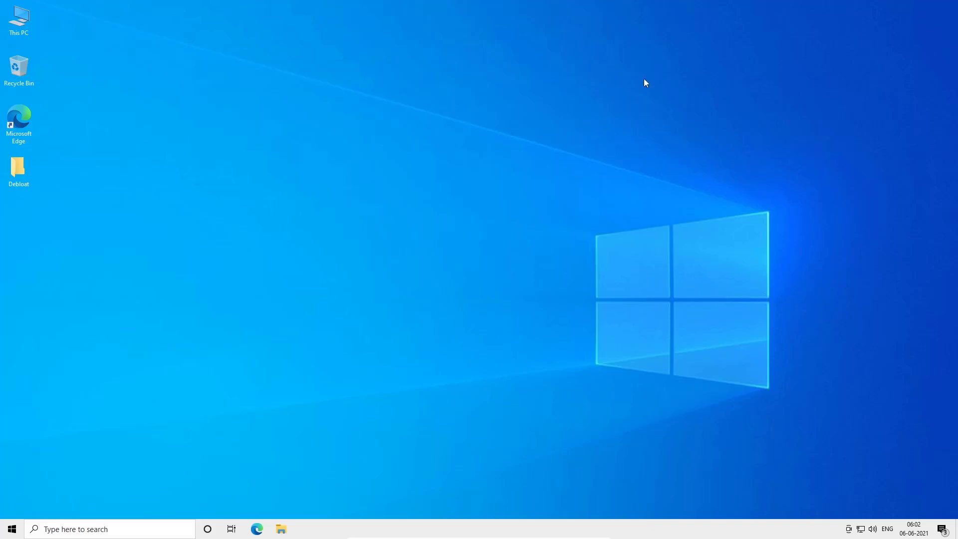
drag(679, 52, 495, 325)
key(ctrl+f)
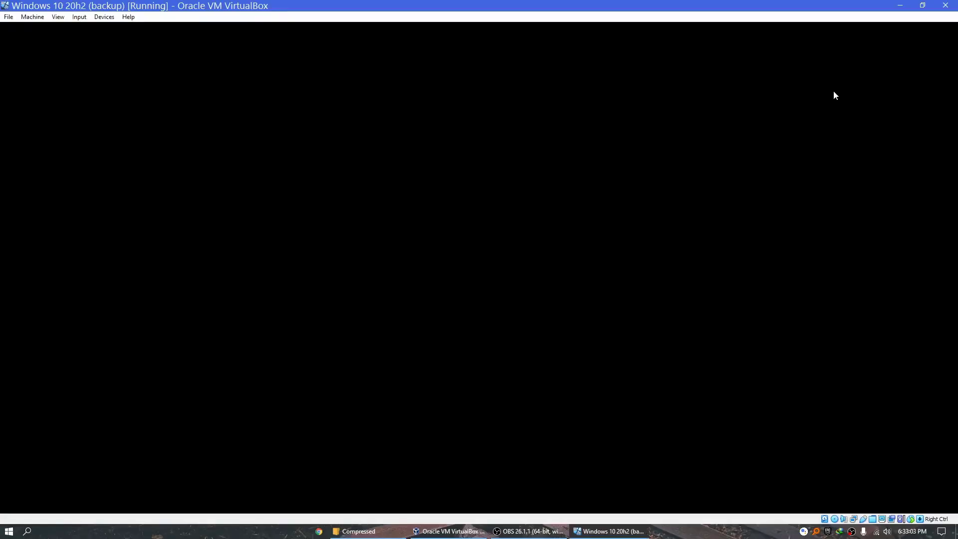
drag(859, 90, 447, 353)
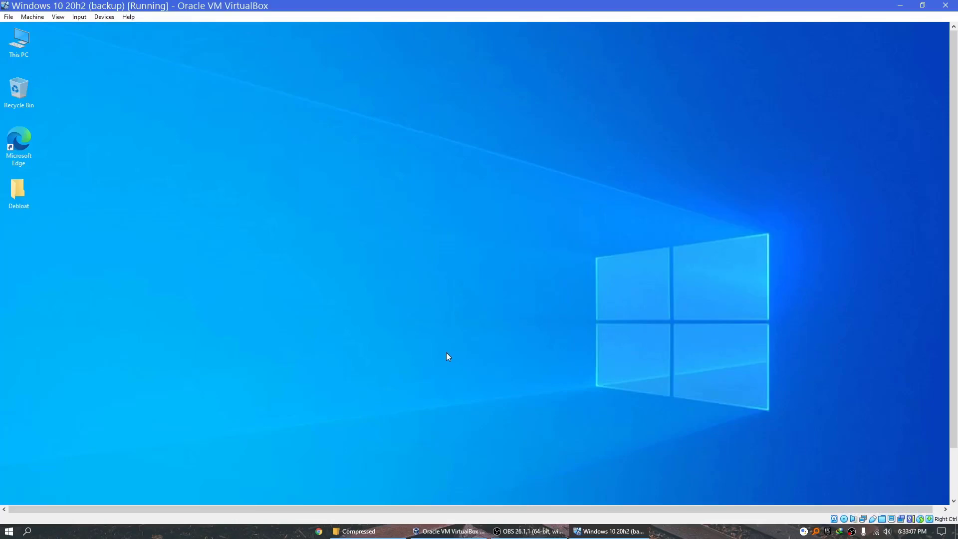
click(528, 530)
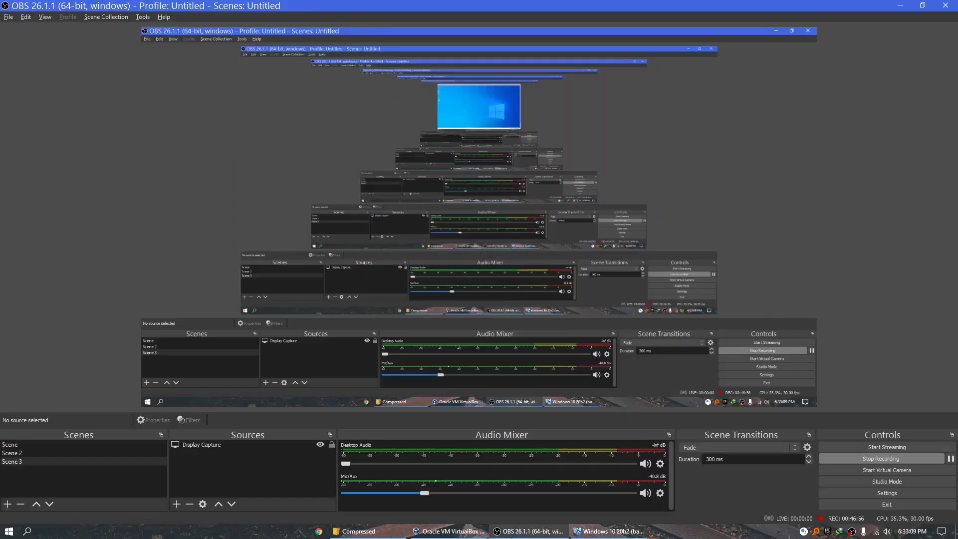